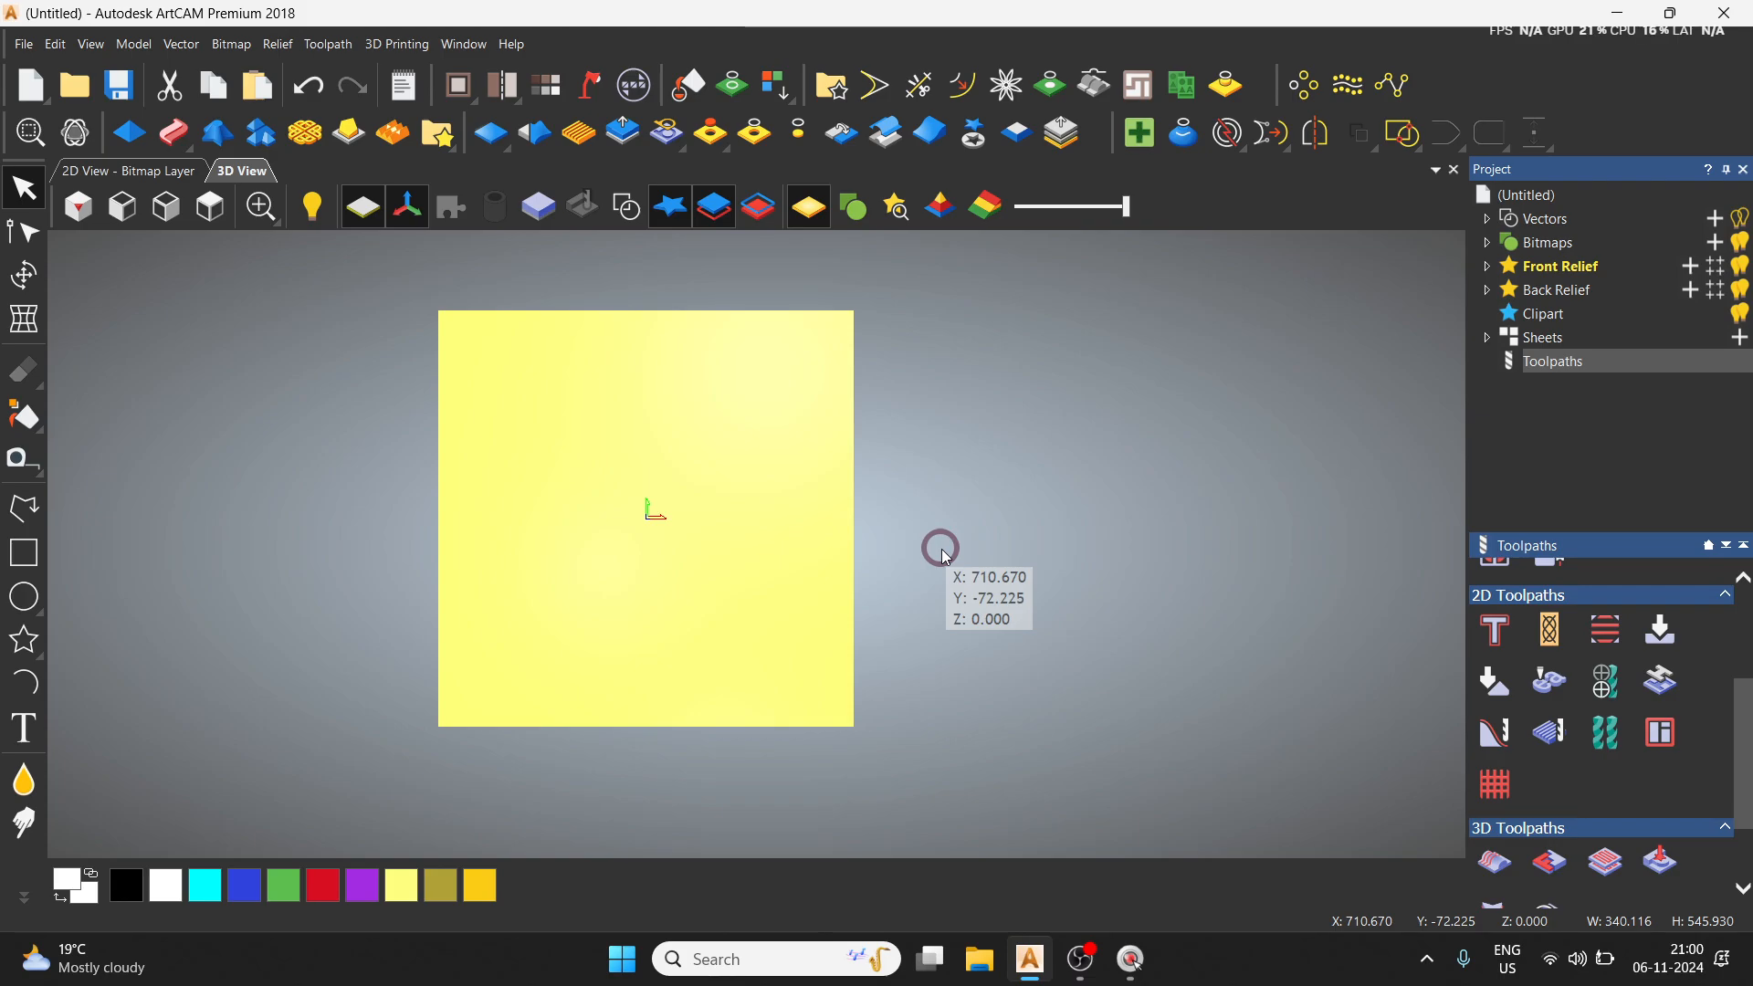
Step: Start a Texture toolpath and review the area-to-machine options, leaving Whole Model as the area
left_click(1554, 733)
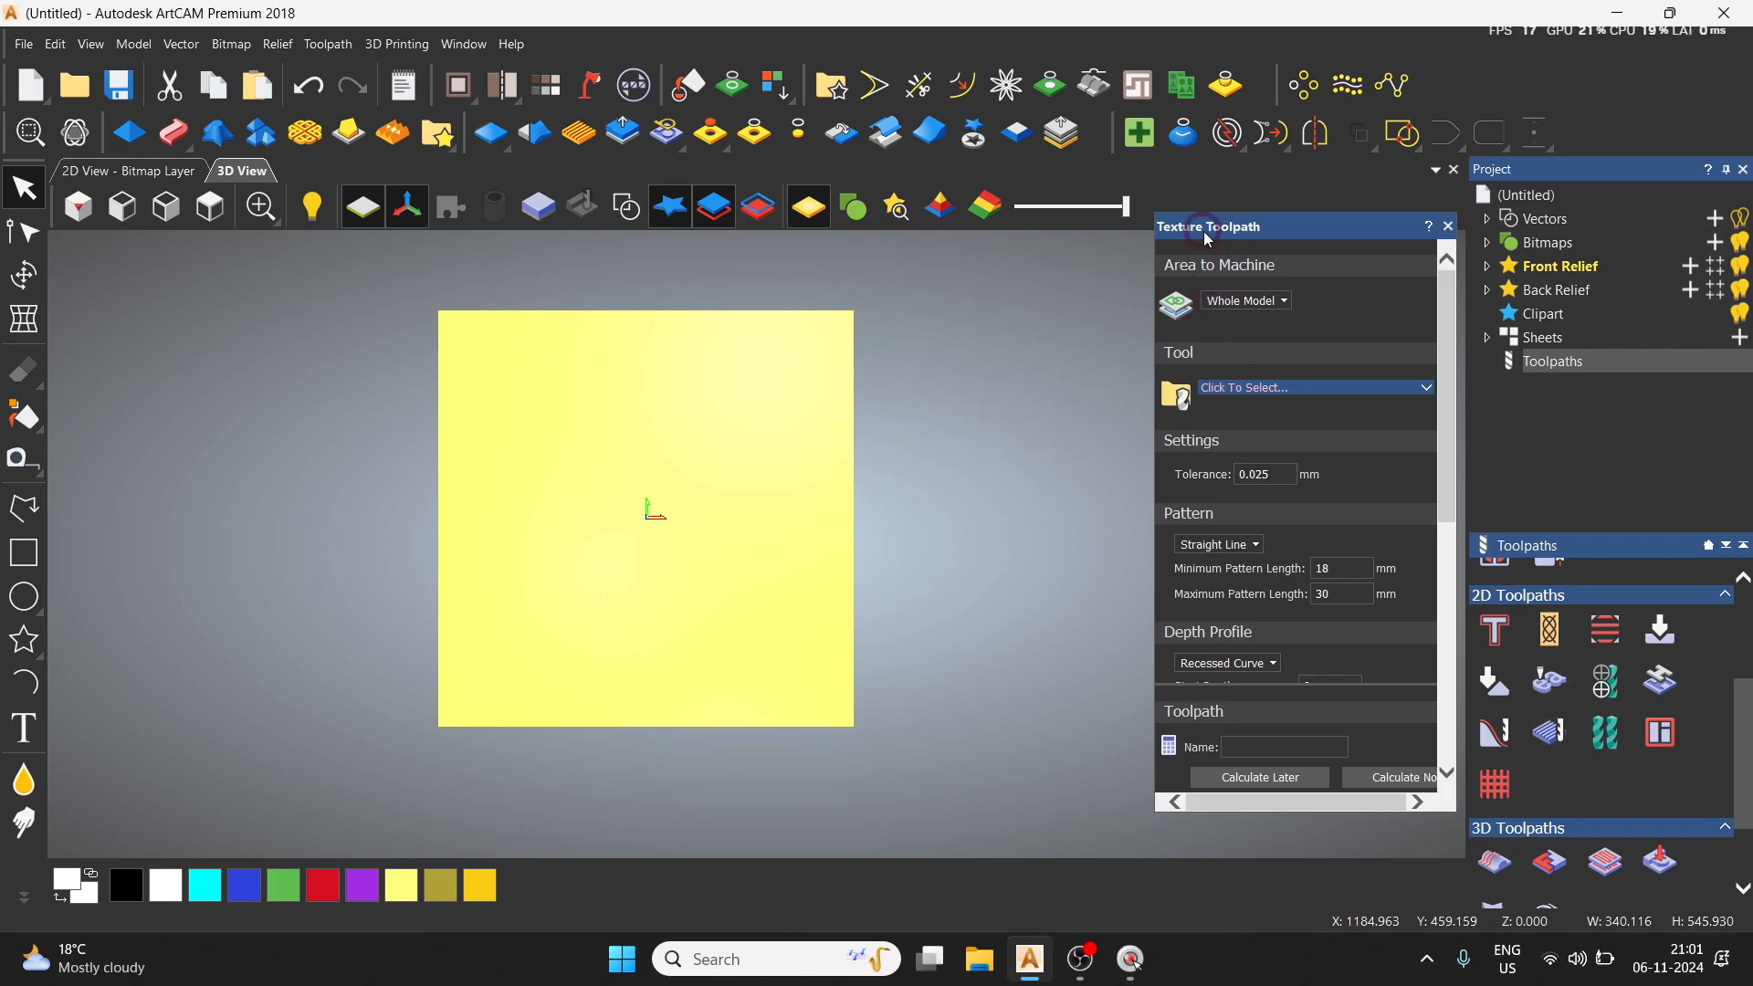
left_click_drag(1201, 228, 1201, 311)
left_click(1244, 314)
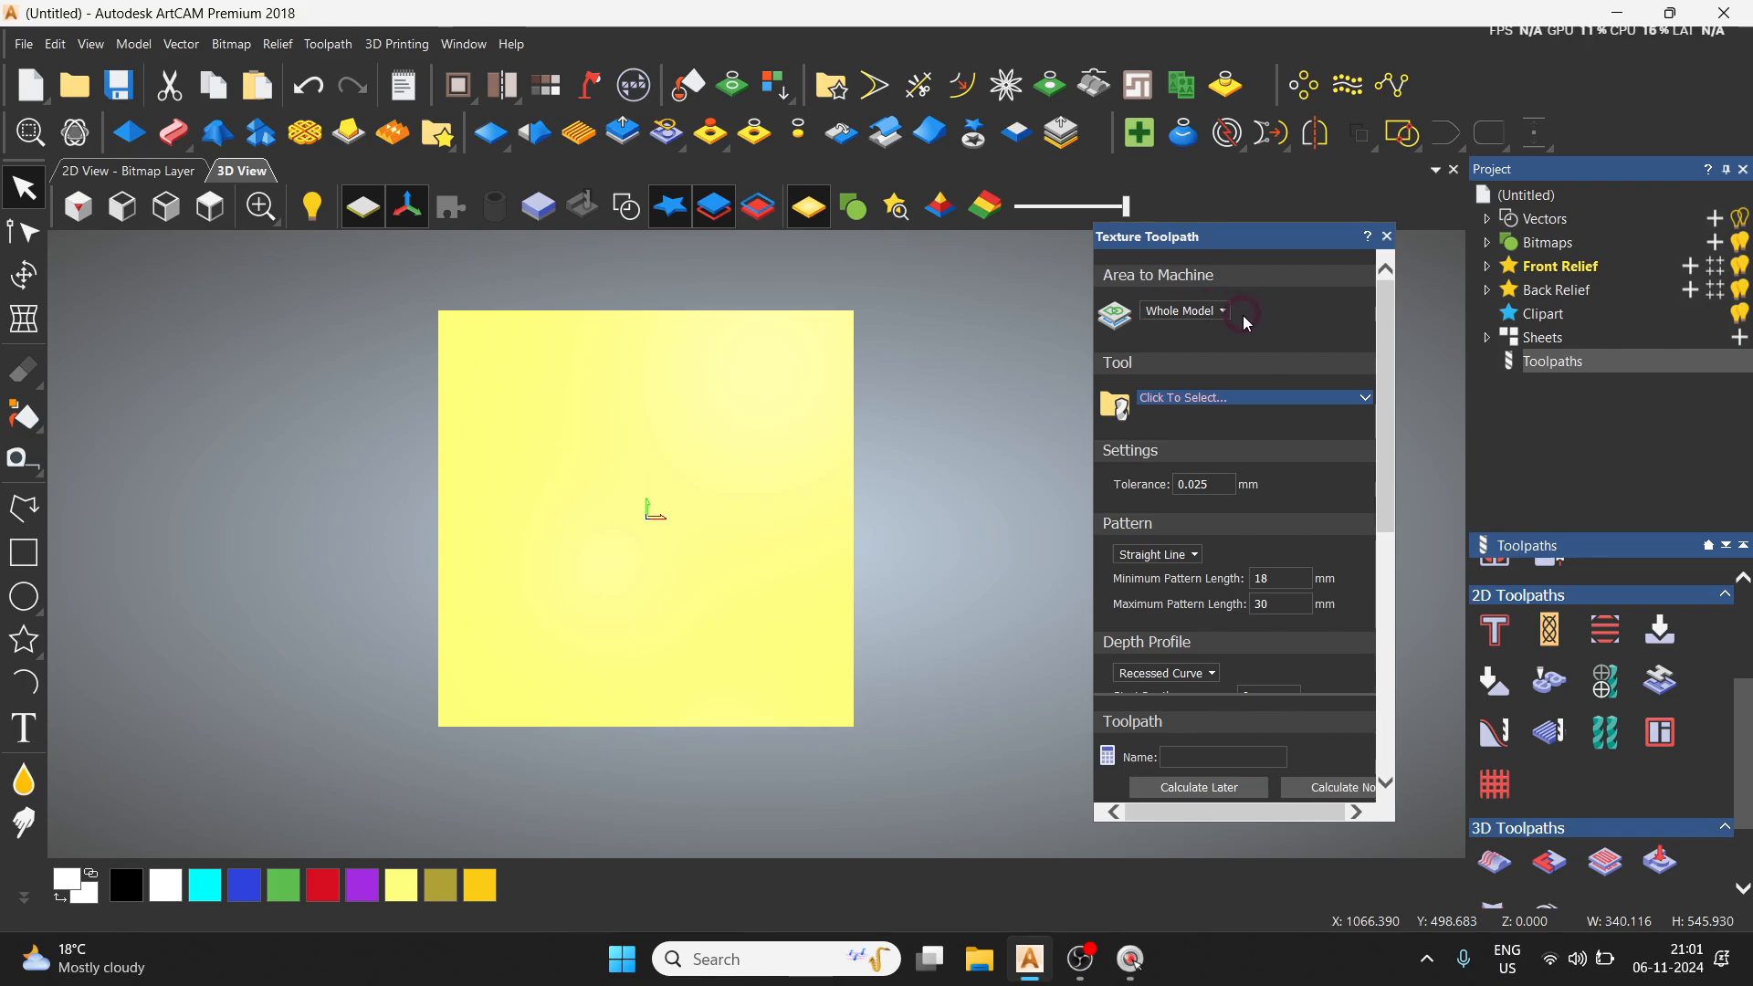
left_click(1076, 324)
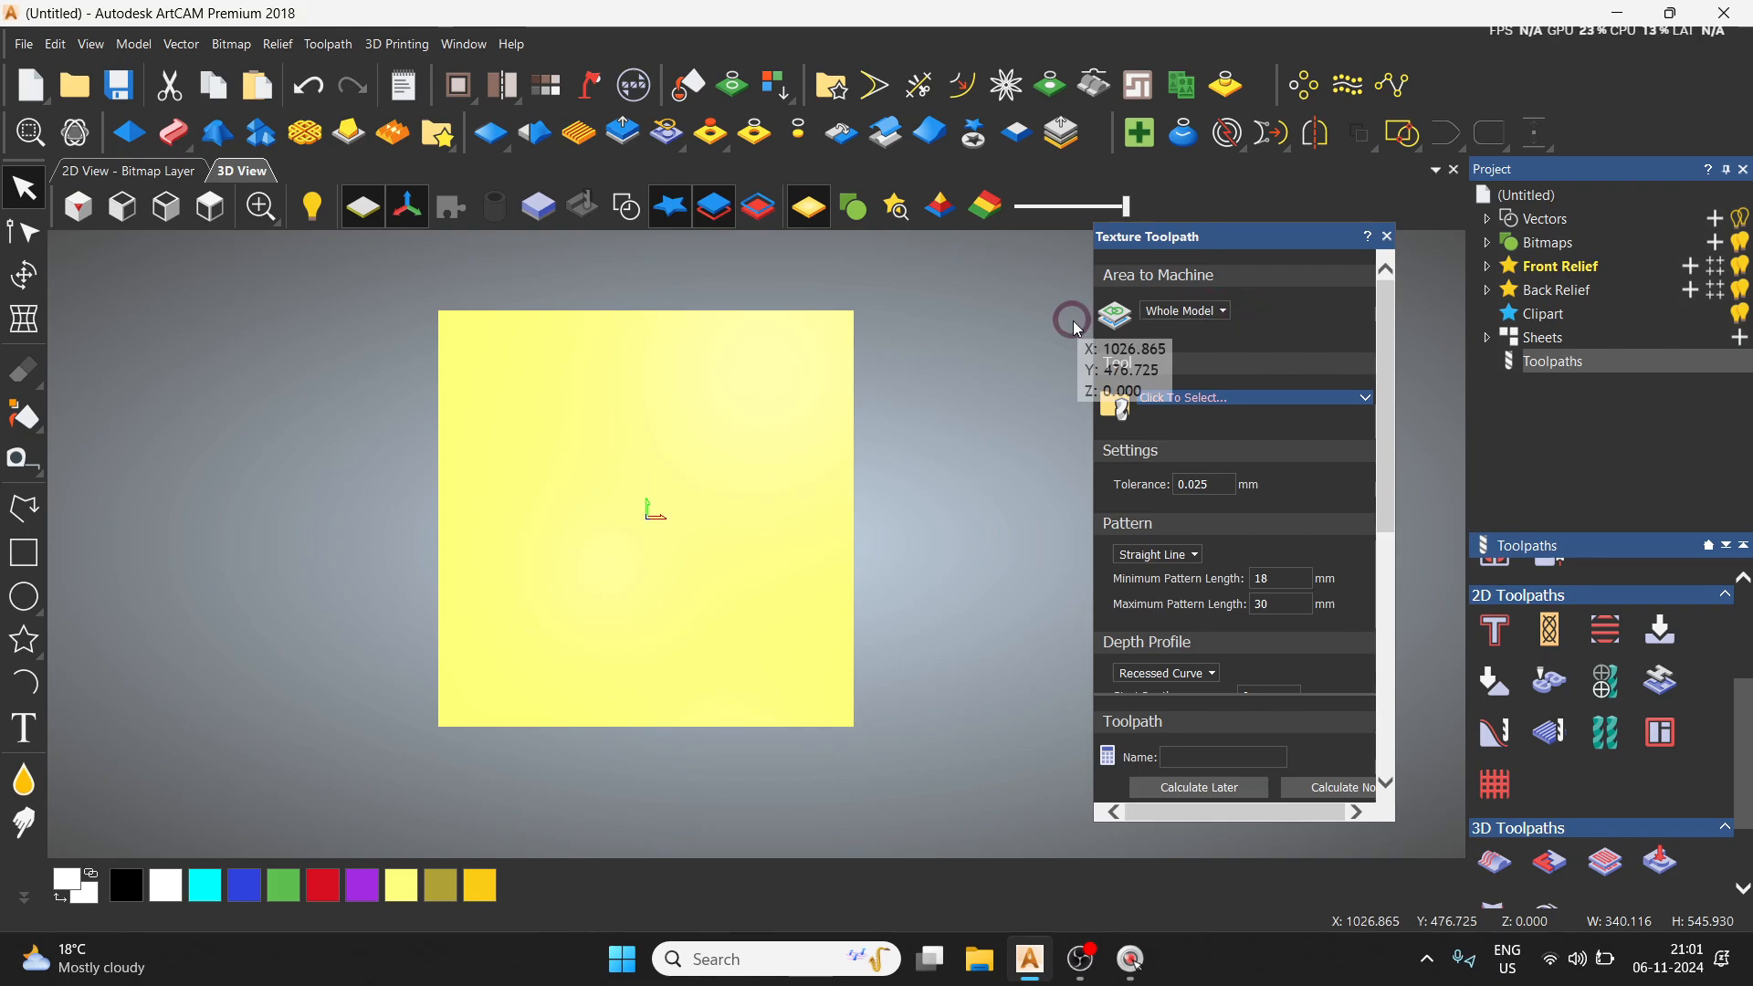
left_click(1237, 304)
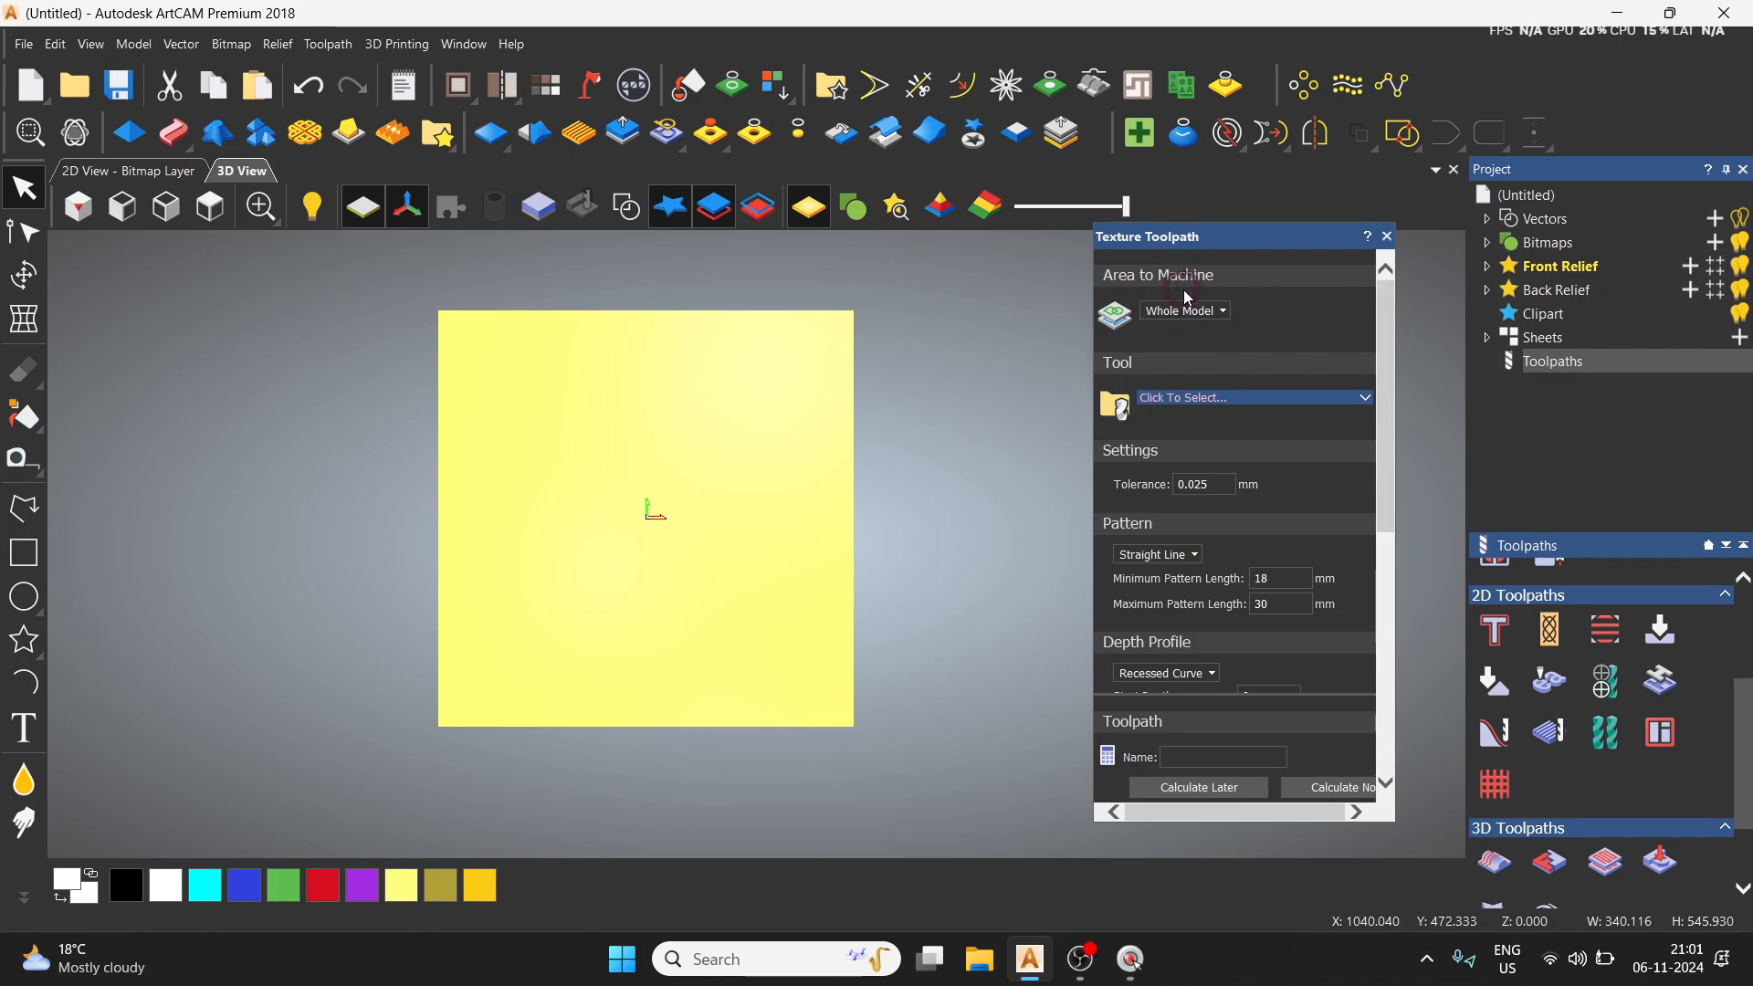
left_click(1226, 311)
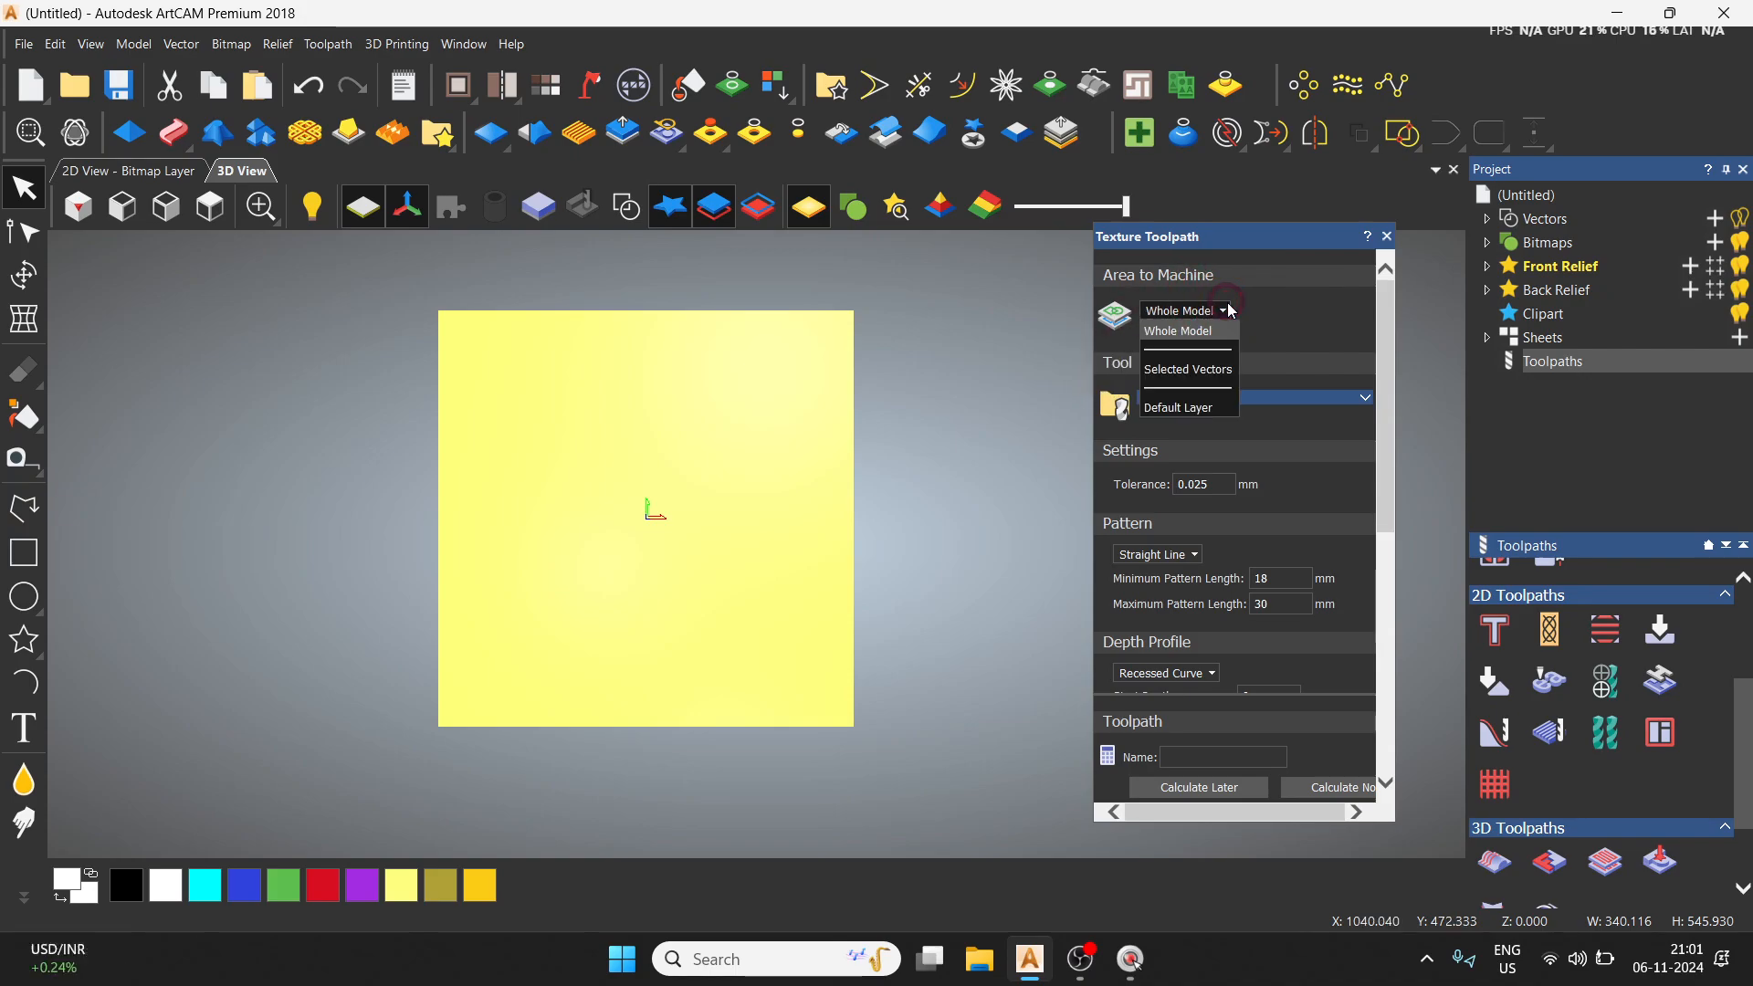
left_click(1204, 373)
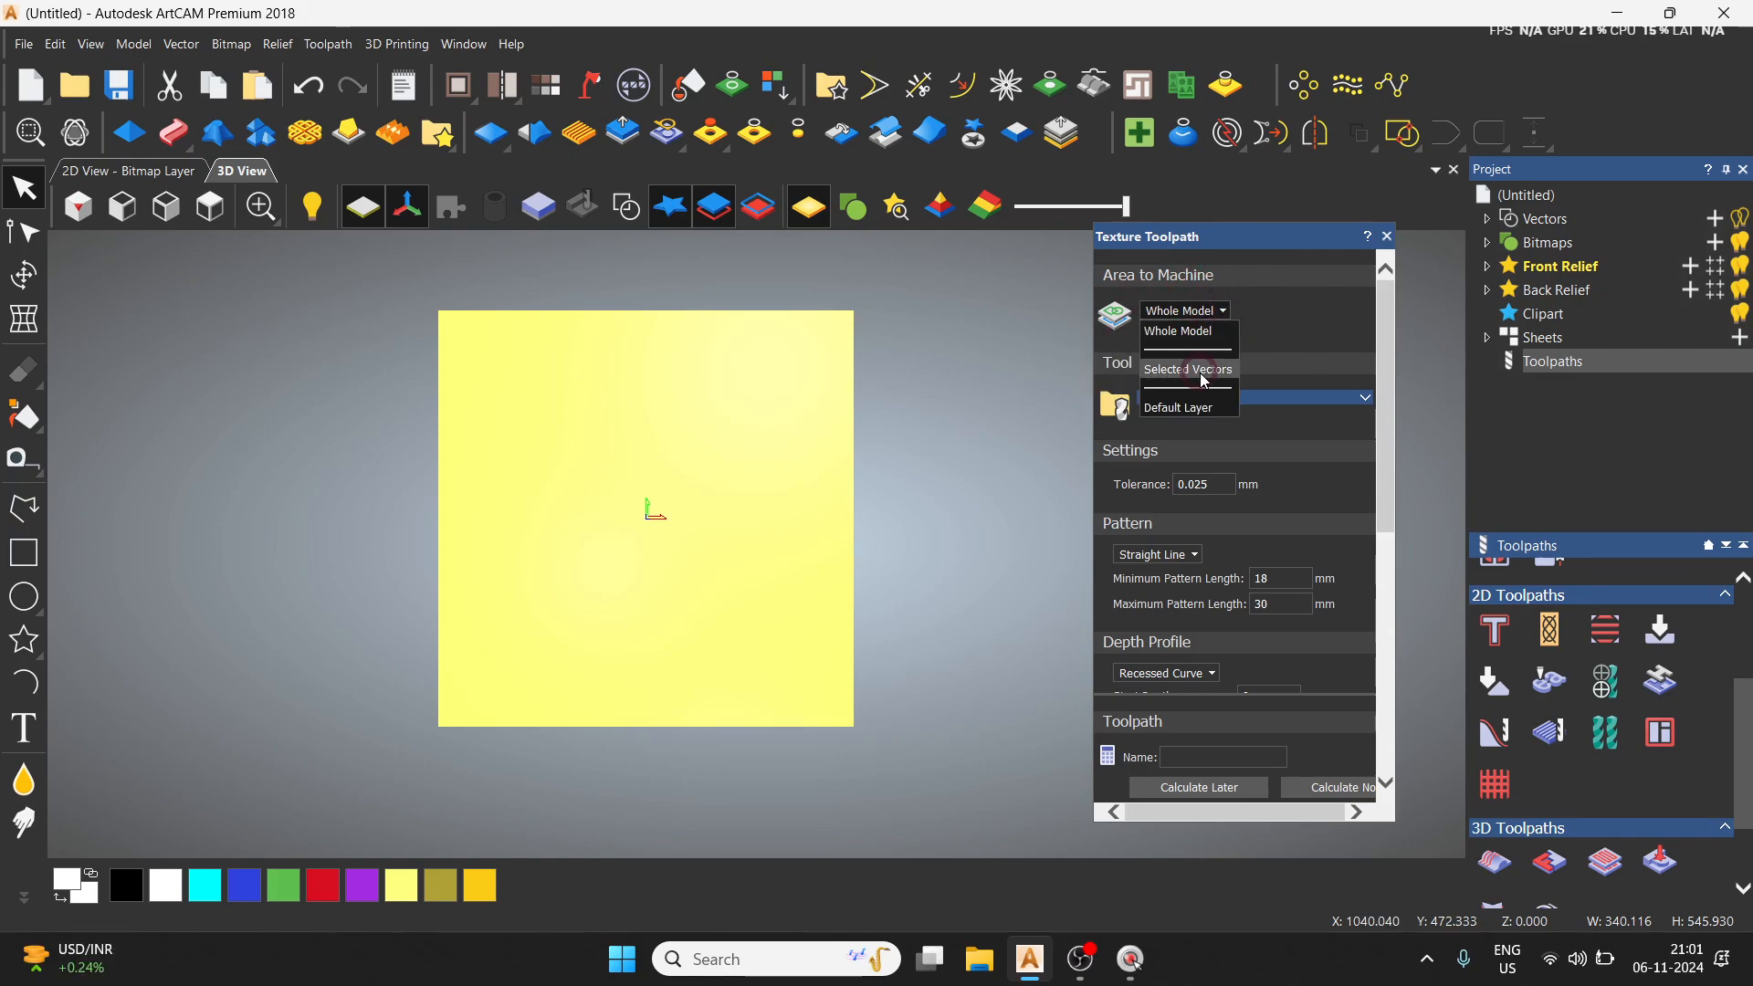
left_click(1201, 411)
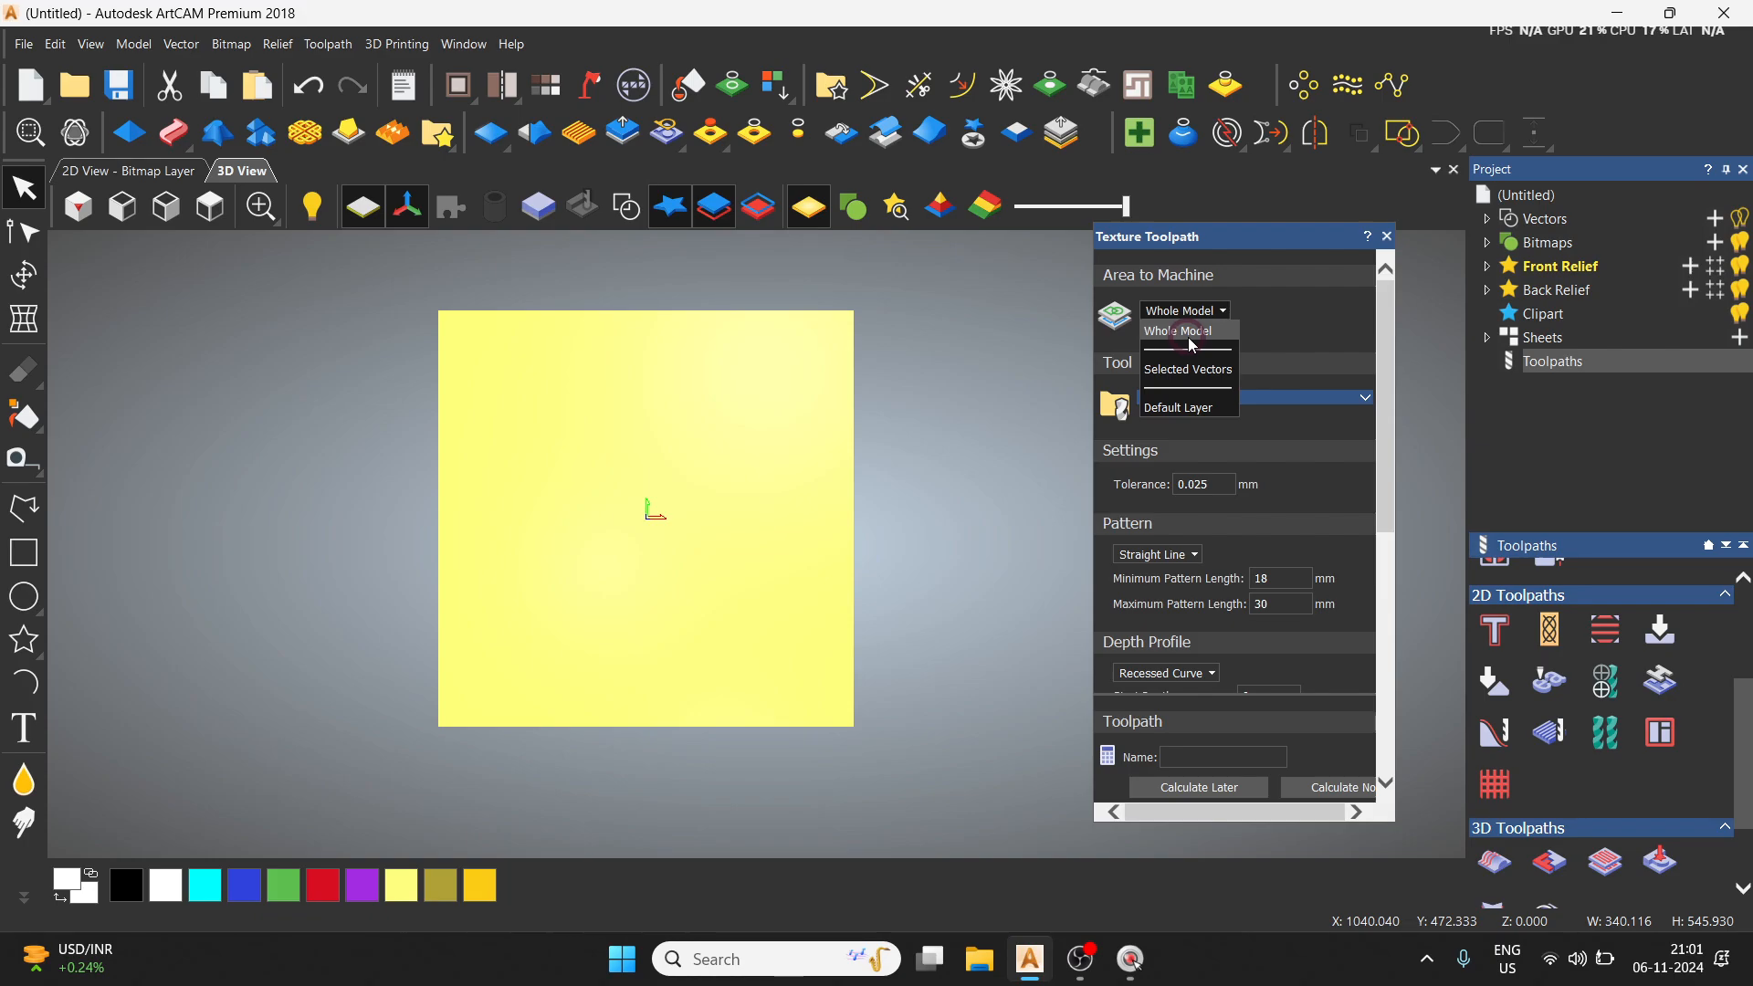
left_click(1193, 370)
left_click(1060, 393)
Step: Draw a rectangle about 283 by 371 mm on the model and move it into the upper-left area
left_click(35, 554)
left_click_drag(487, 410, 606, 563)
left_click(1649, 679)
key("Escape")
left_click_drag(573, 411, 564, 353)
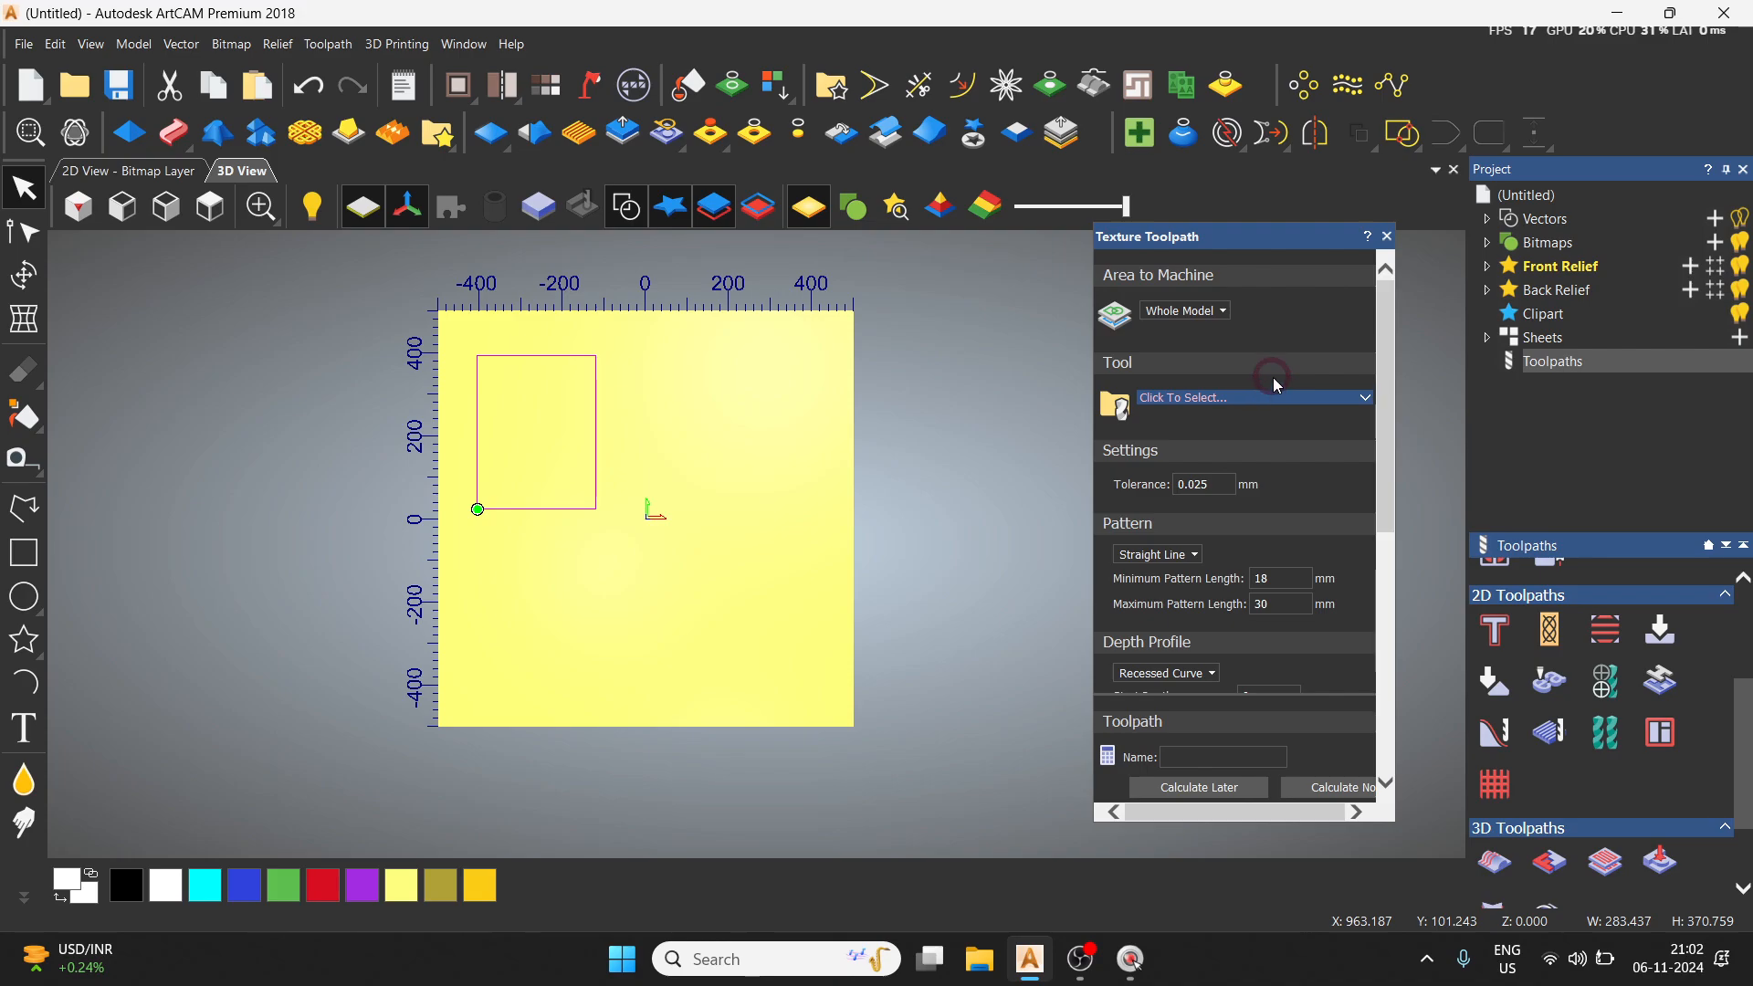
Step: Switch the area to machine to Selected Vectors and return it to Whole Model
left_click(1187, 311)
left_click(1182, 336)
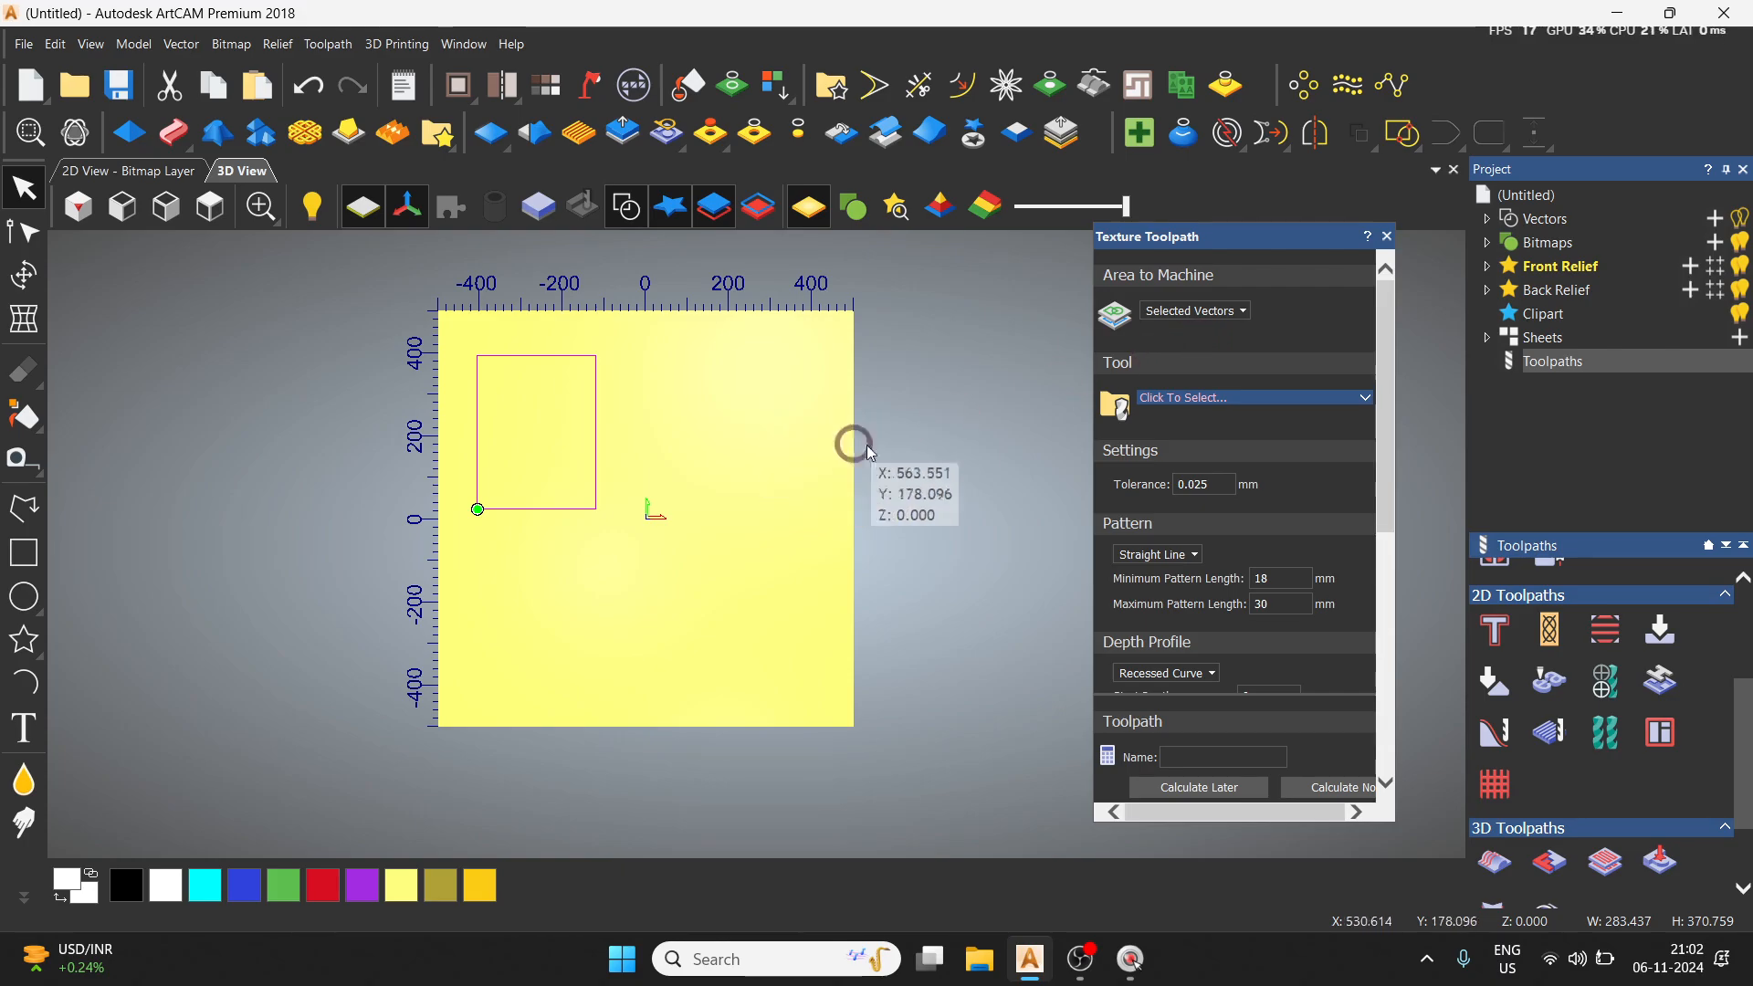
left_click(1205, 307)
left_click(1207, 330)
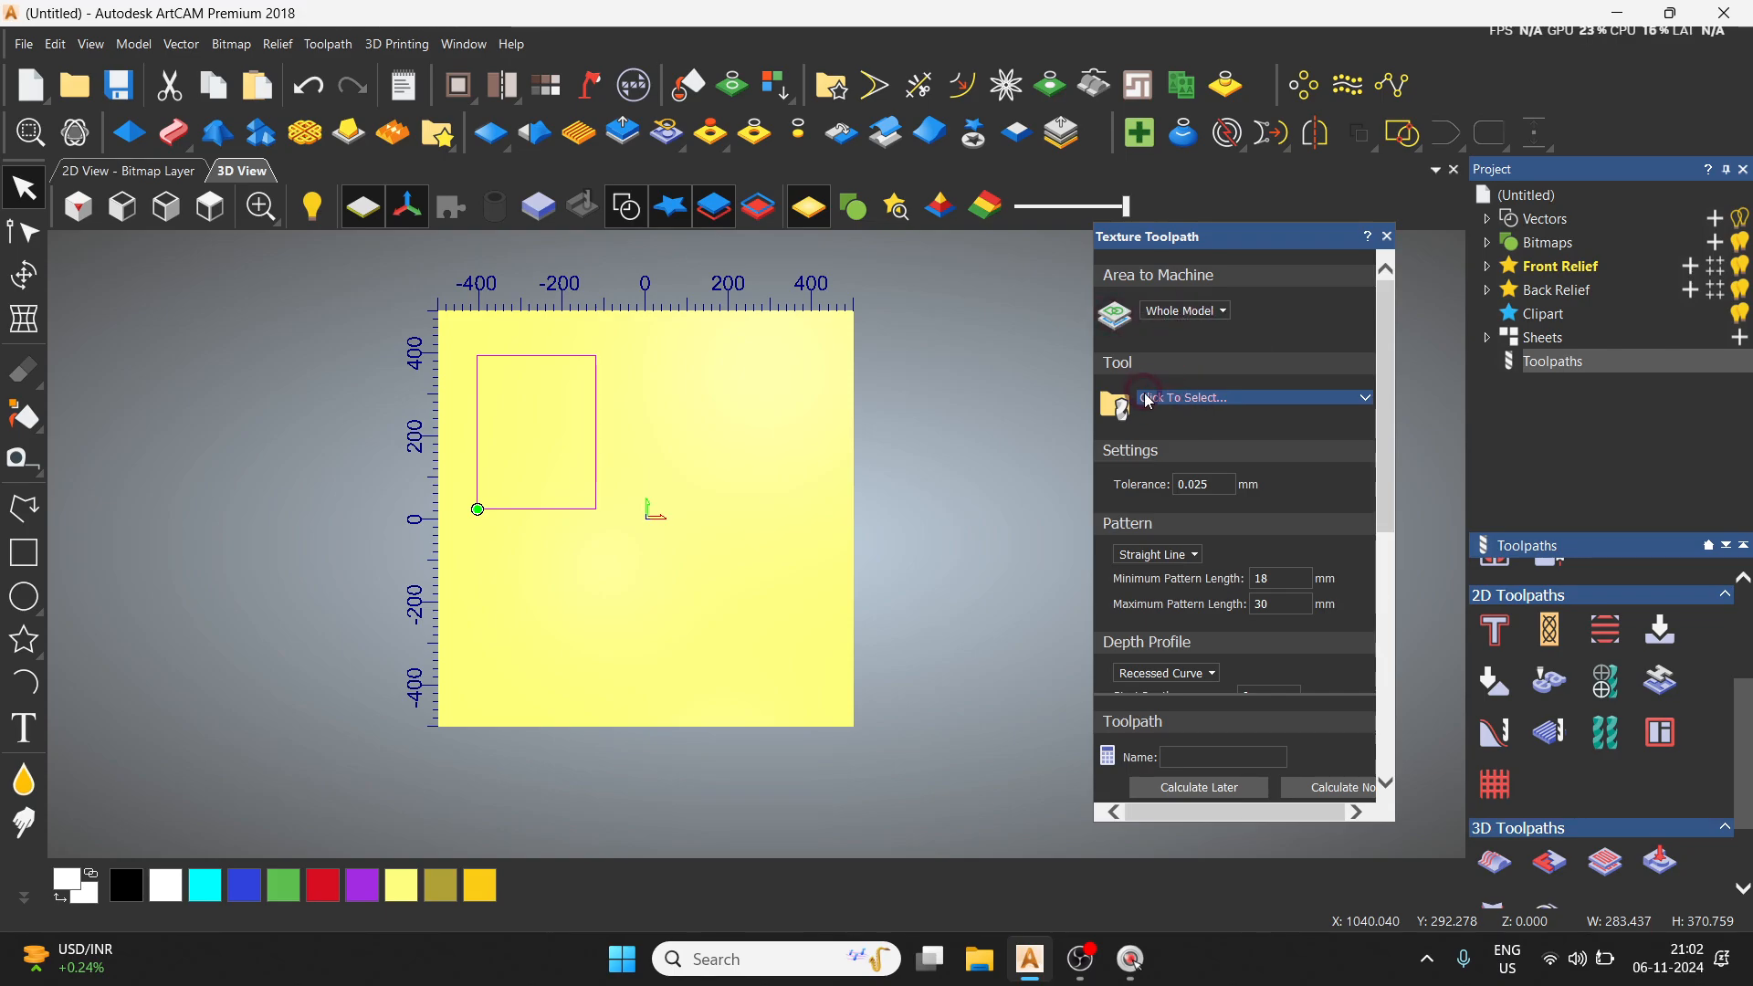
Step: Choose the Ball Nose 6 mm from the wood or plastic 3D finishing tools for the texture toolpath
left_click(1225, 403)
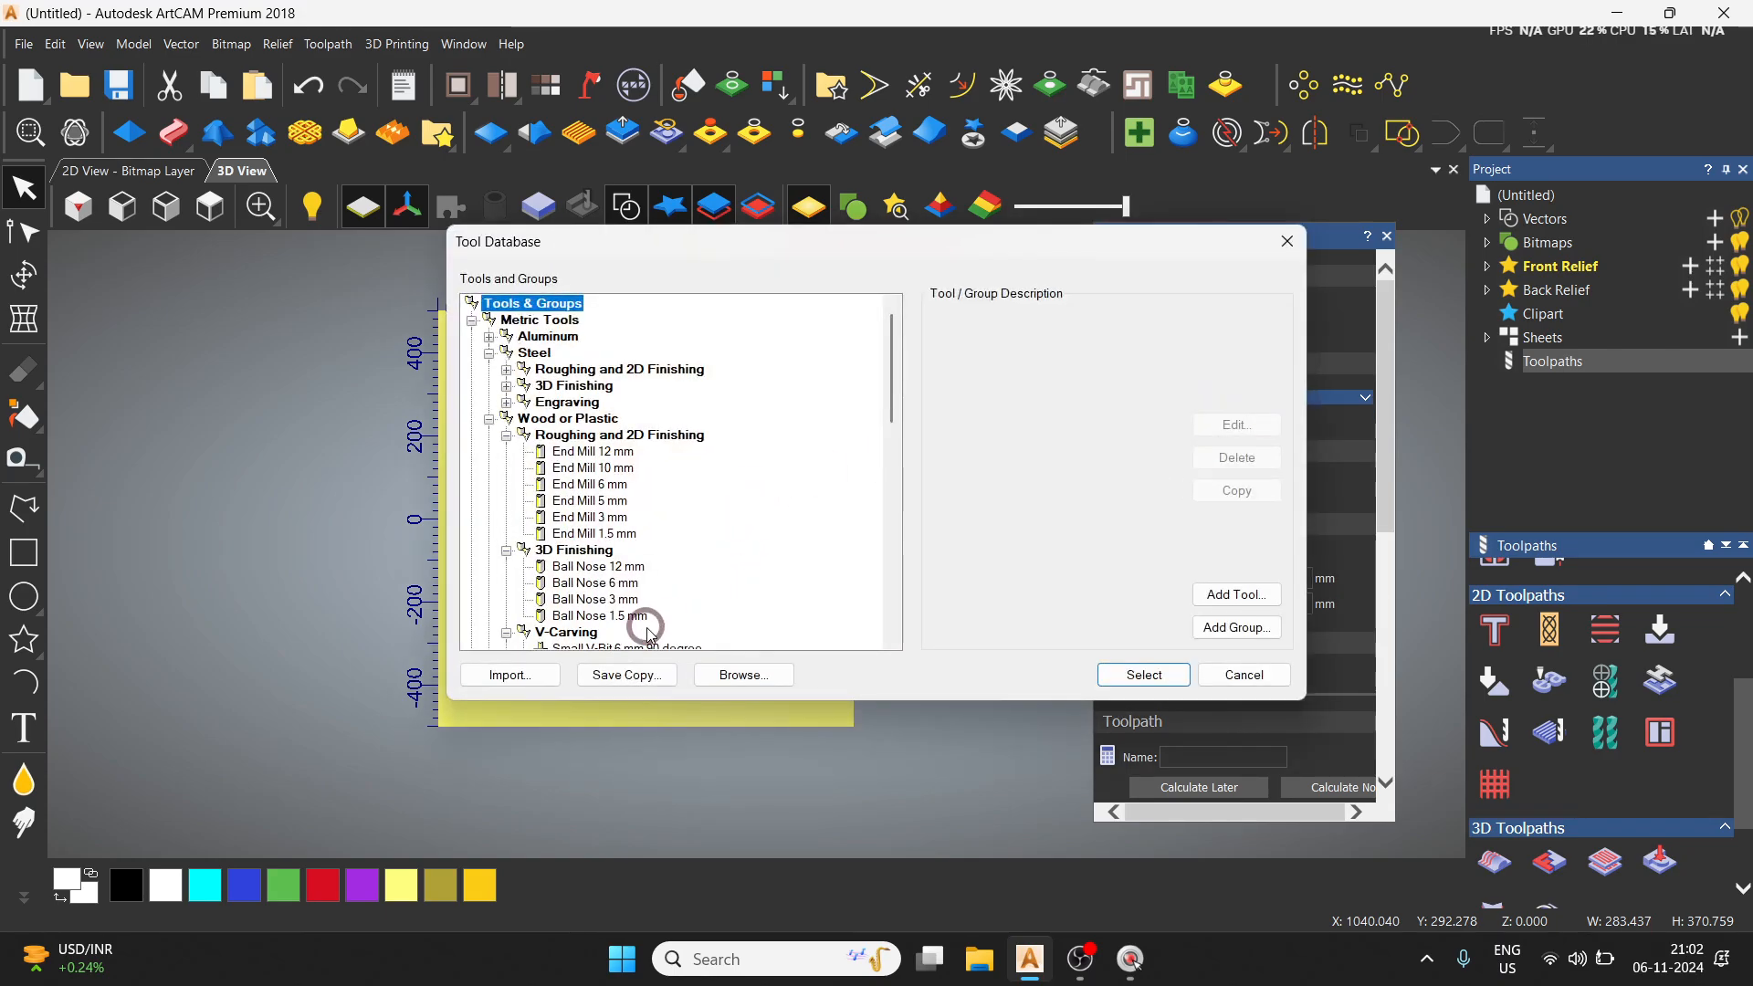
left_click(593, 582)
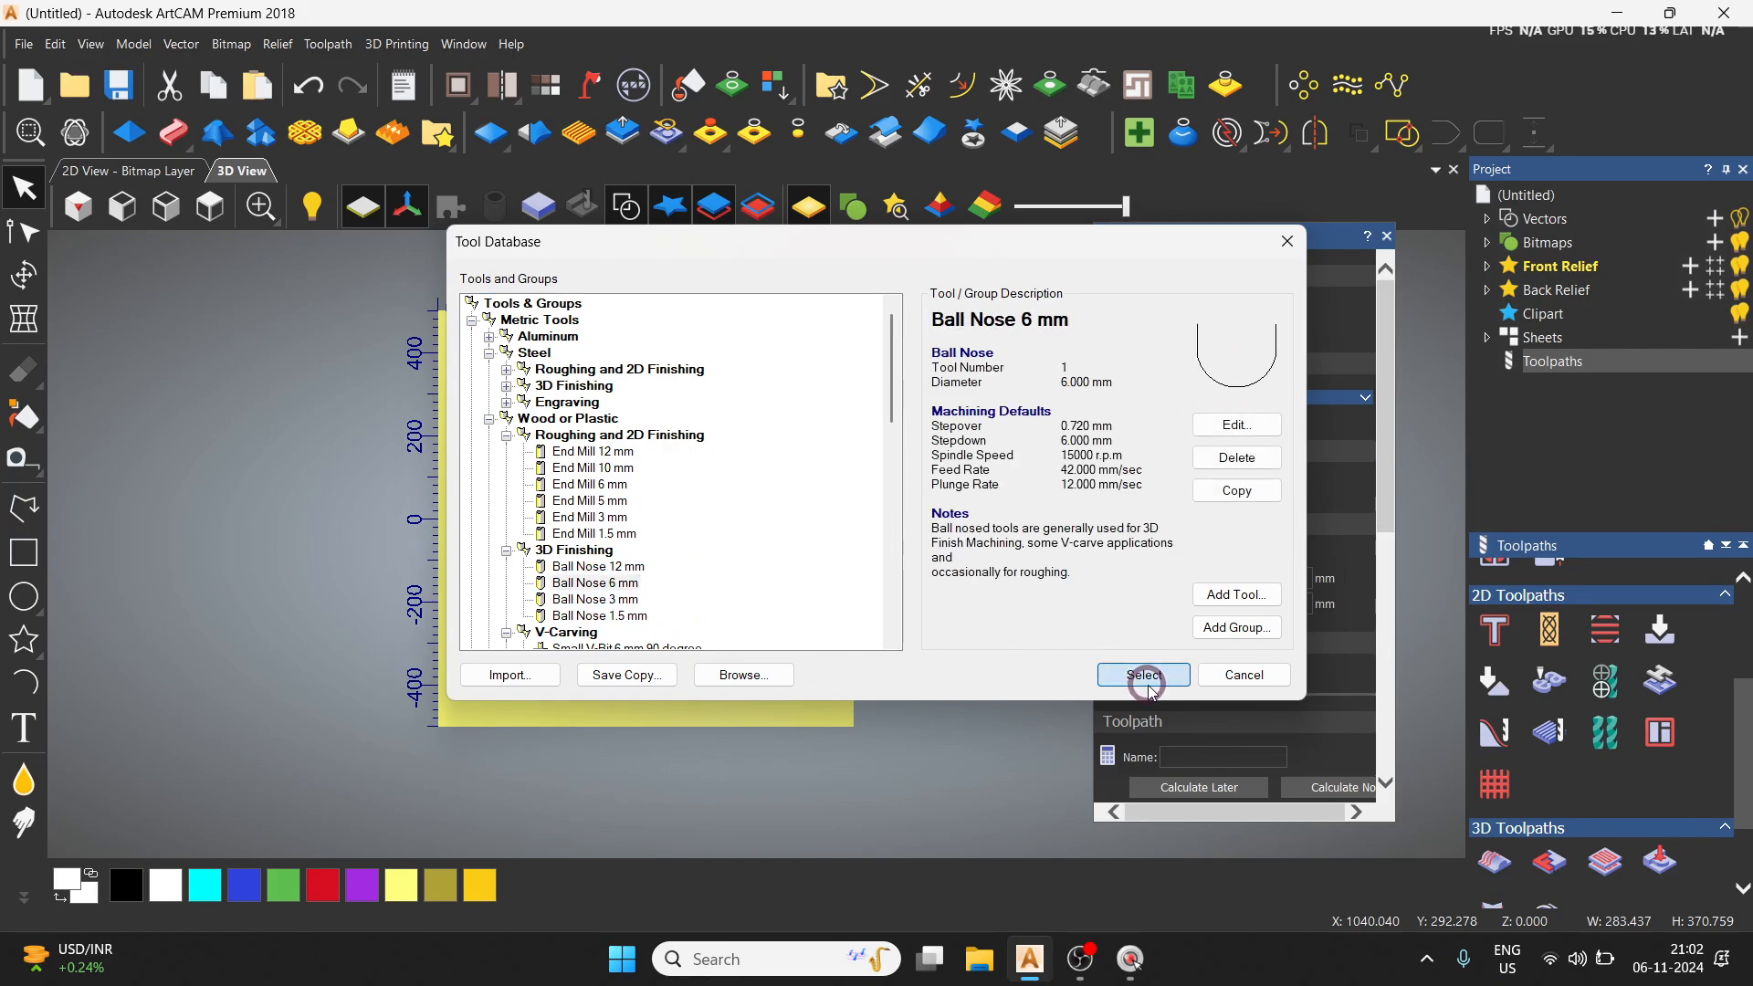
left_click(1142, 675)
left_click(1344, 478)
left_click(1276, 481)
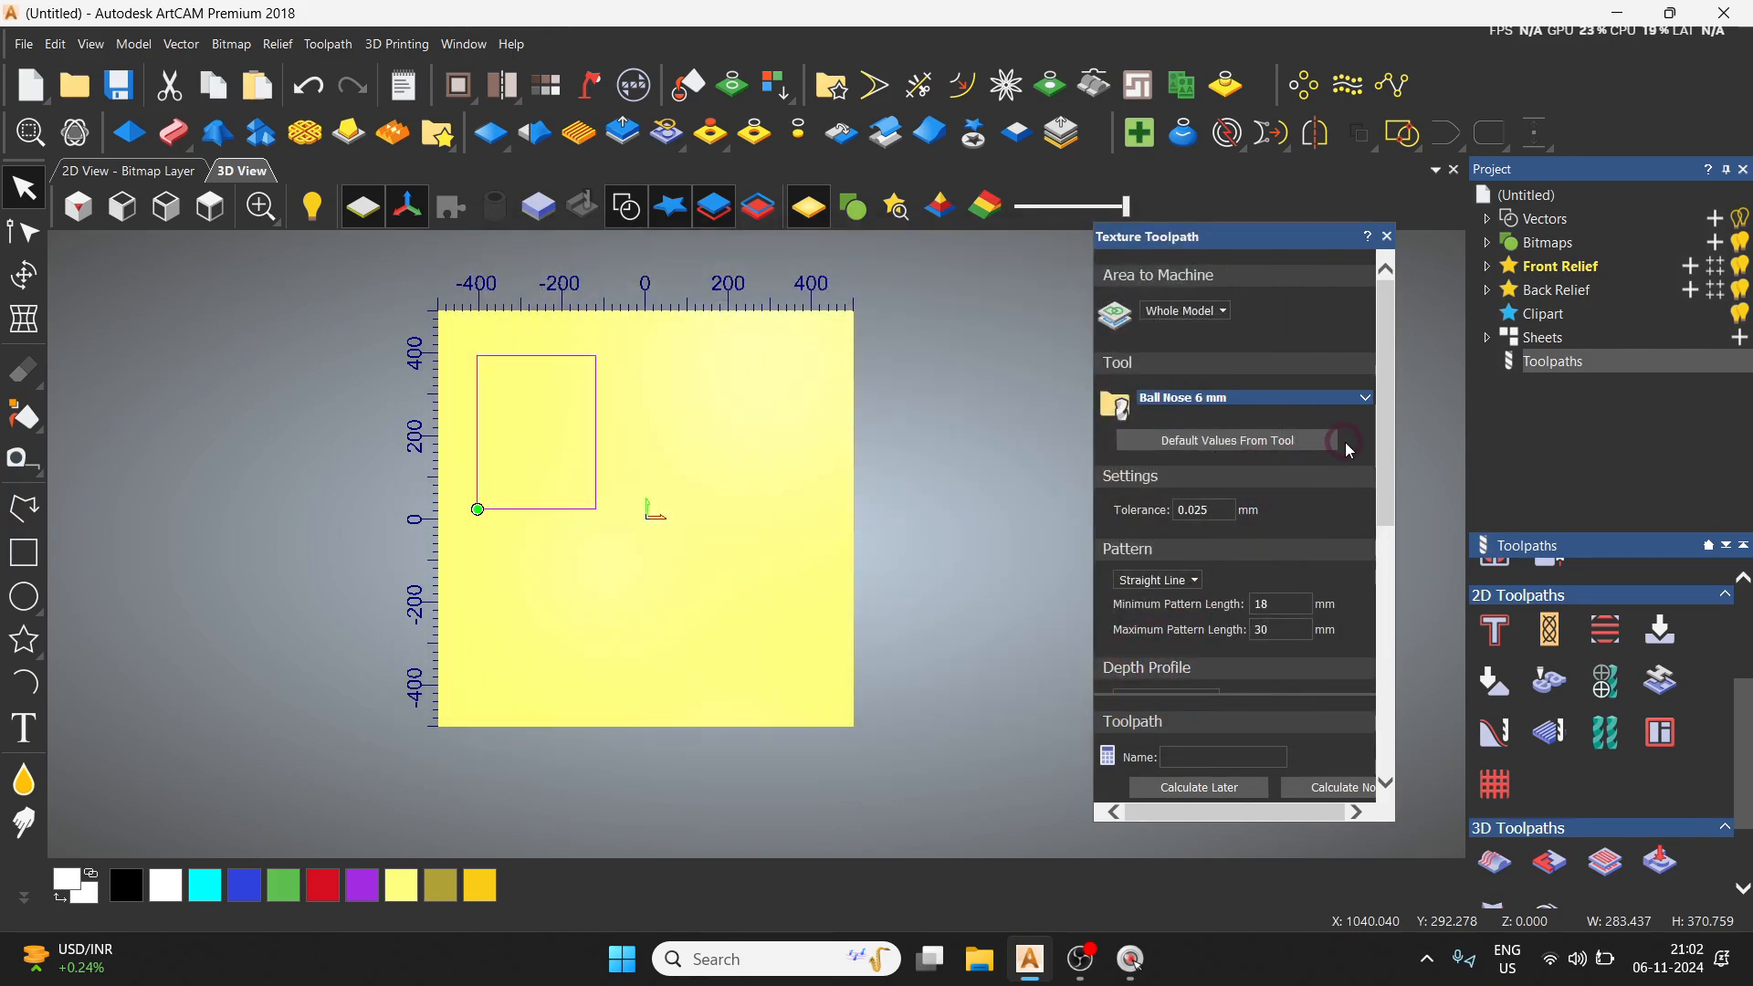
left_click(1166, 451)
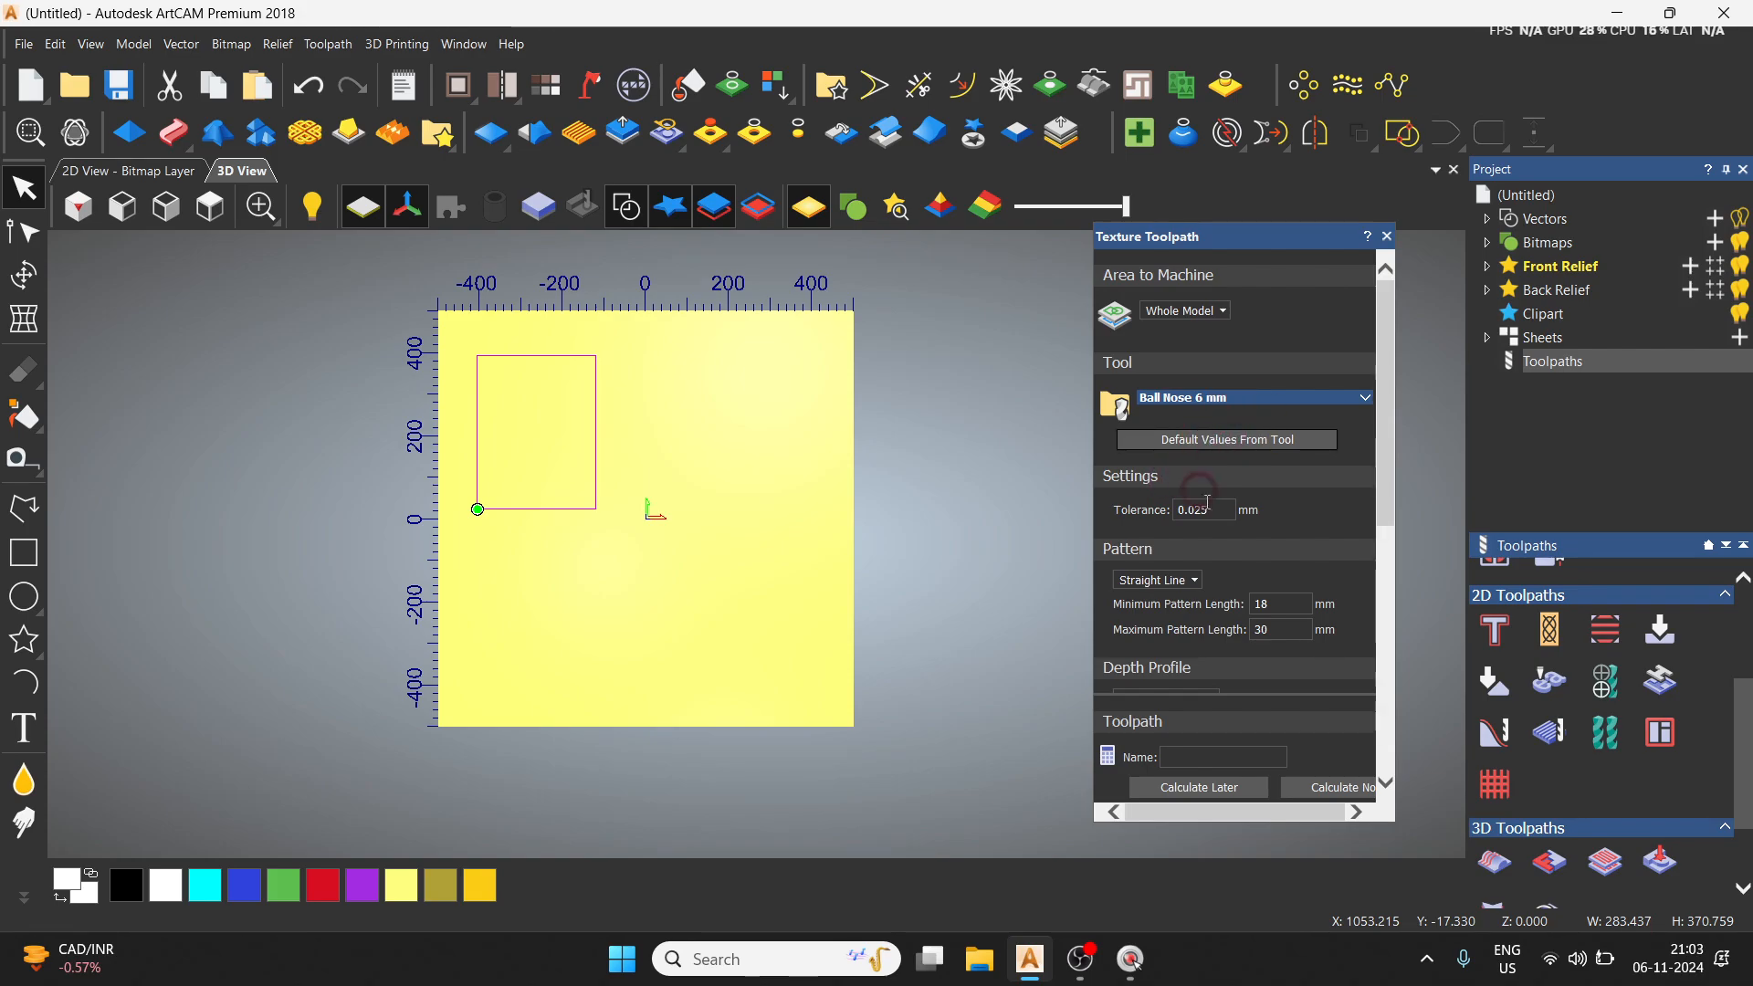
Step: Examine the texture toolpath's tolerance, pattern length, depth profile and drive vector settings
left_click_drag(1388, 480, 1400, 553)
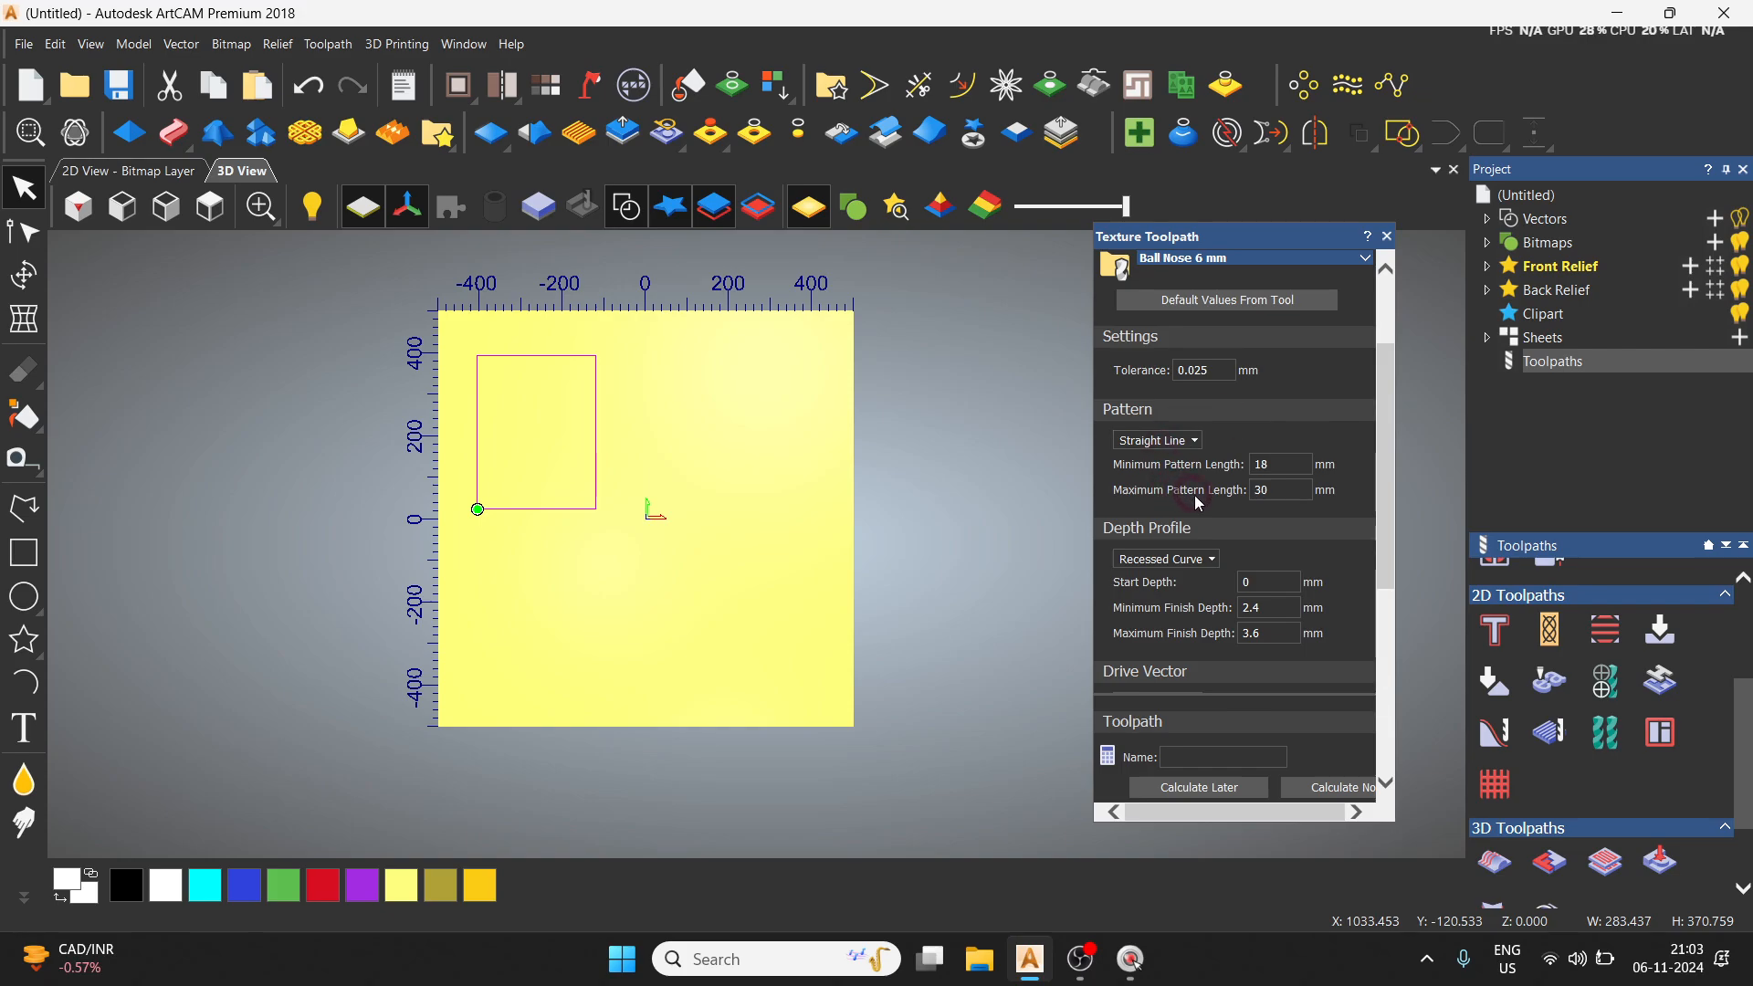
scroll(1199, 502, "down", 3)
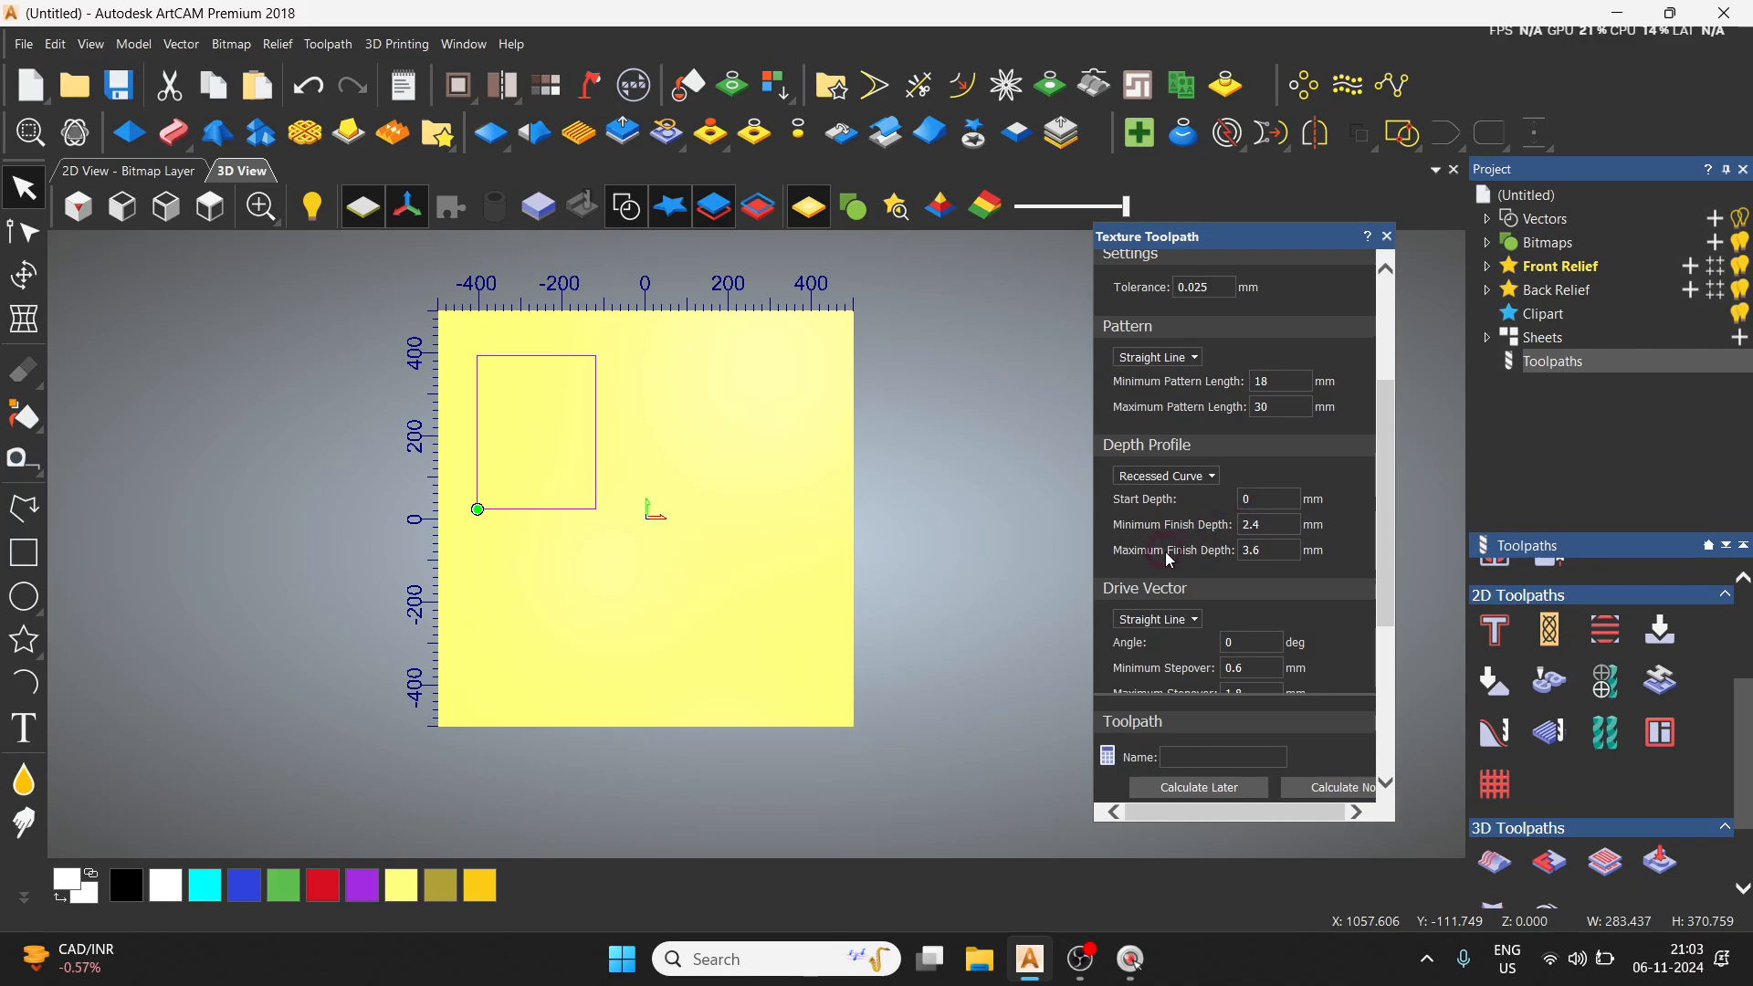
left_click(1282, 529)
left_click(1138, 566)
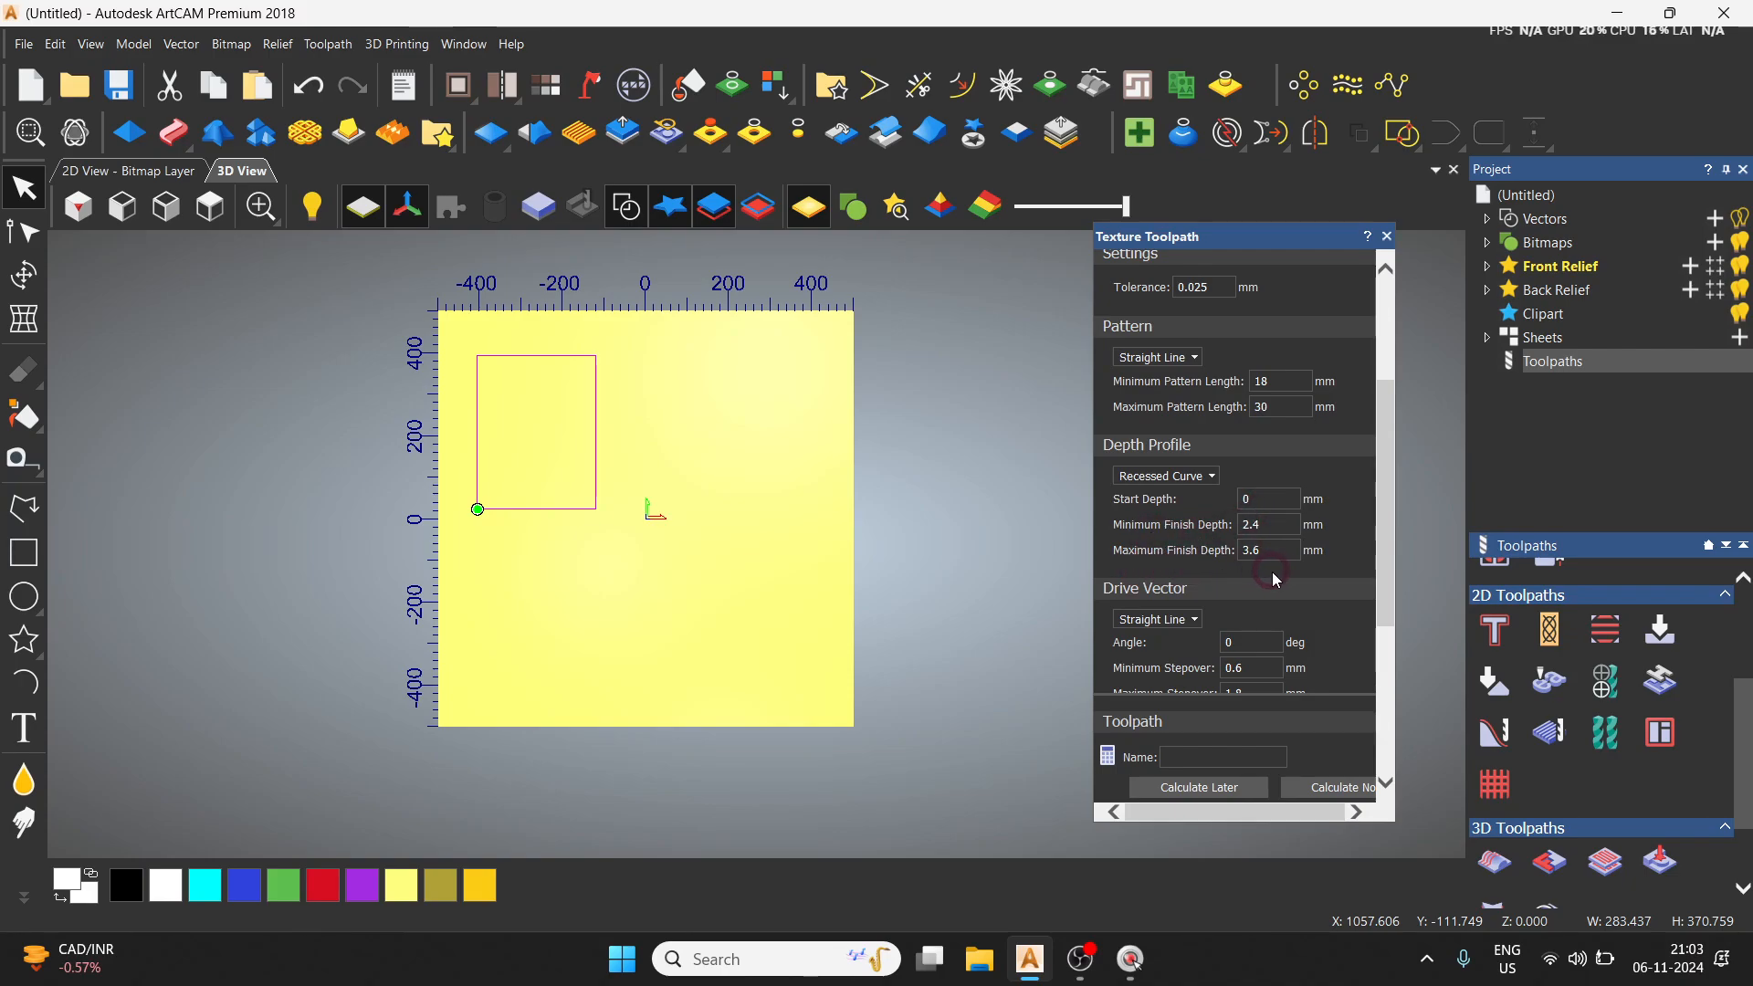
left_click(1166, 620)
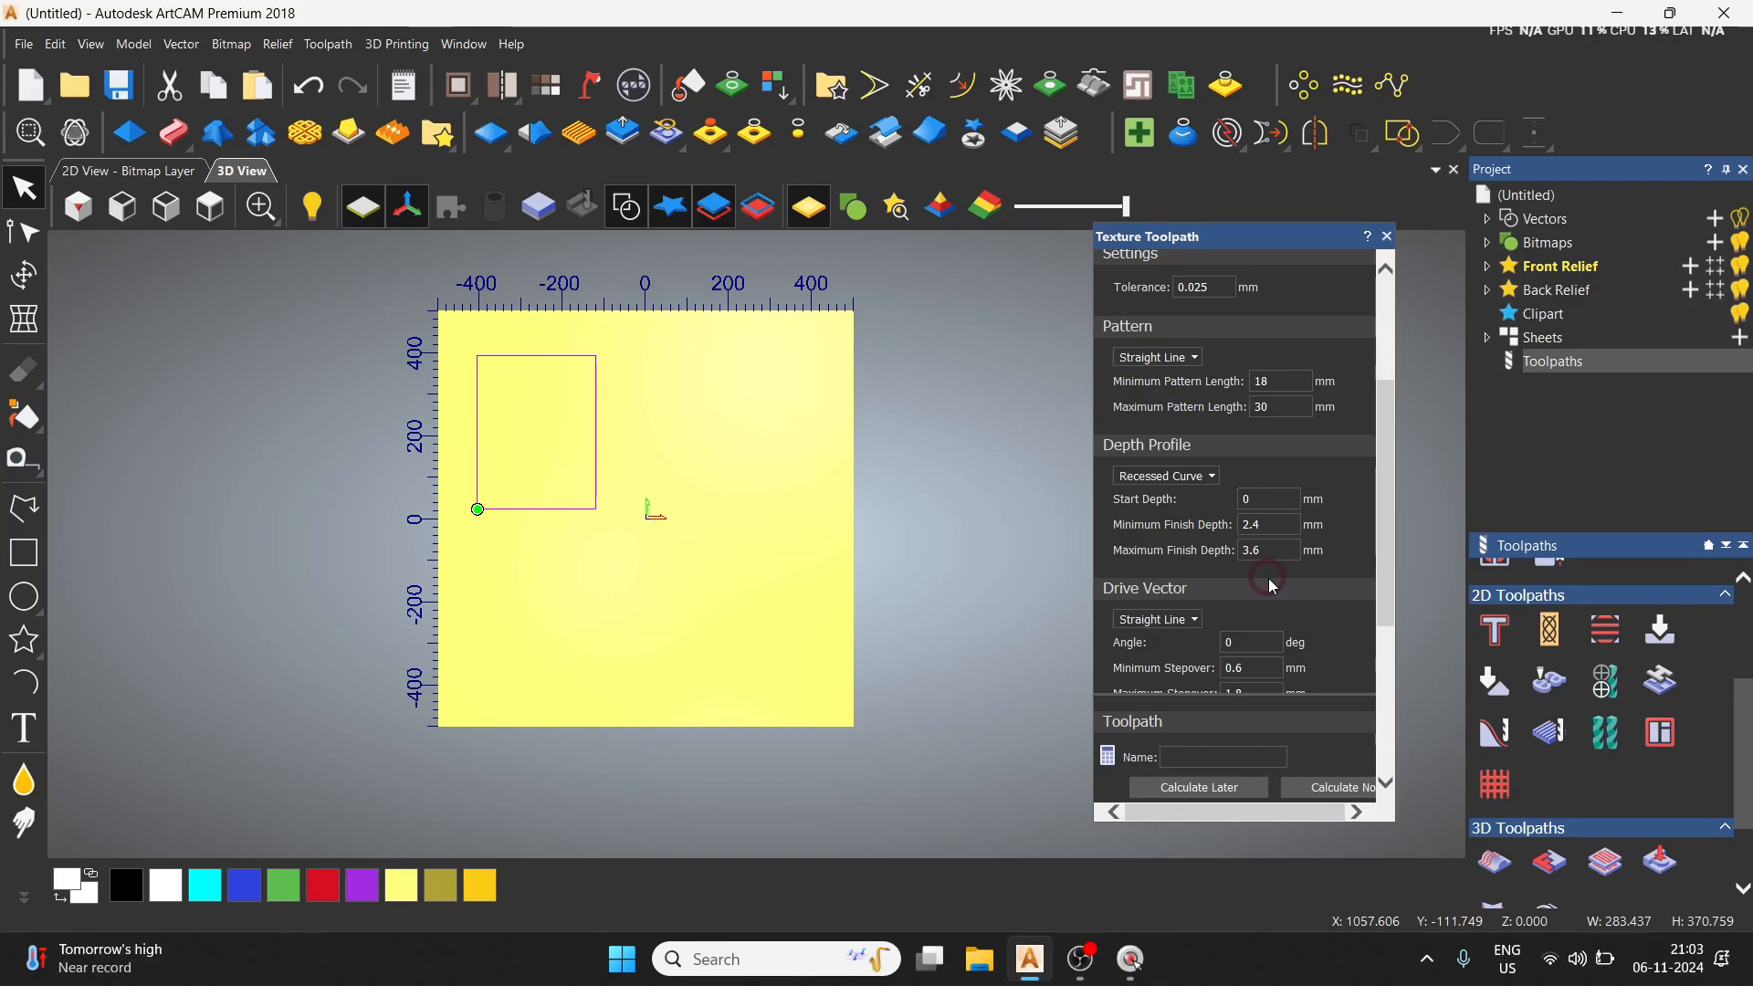
left_click(1271, 528)
left_click(1306, 595)
scroll(1169, 480, "down", 3)
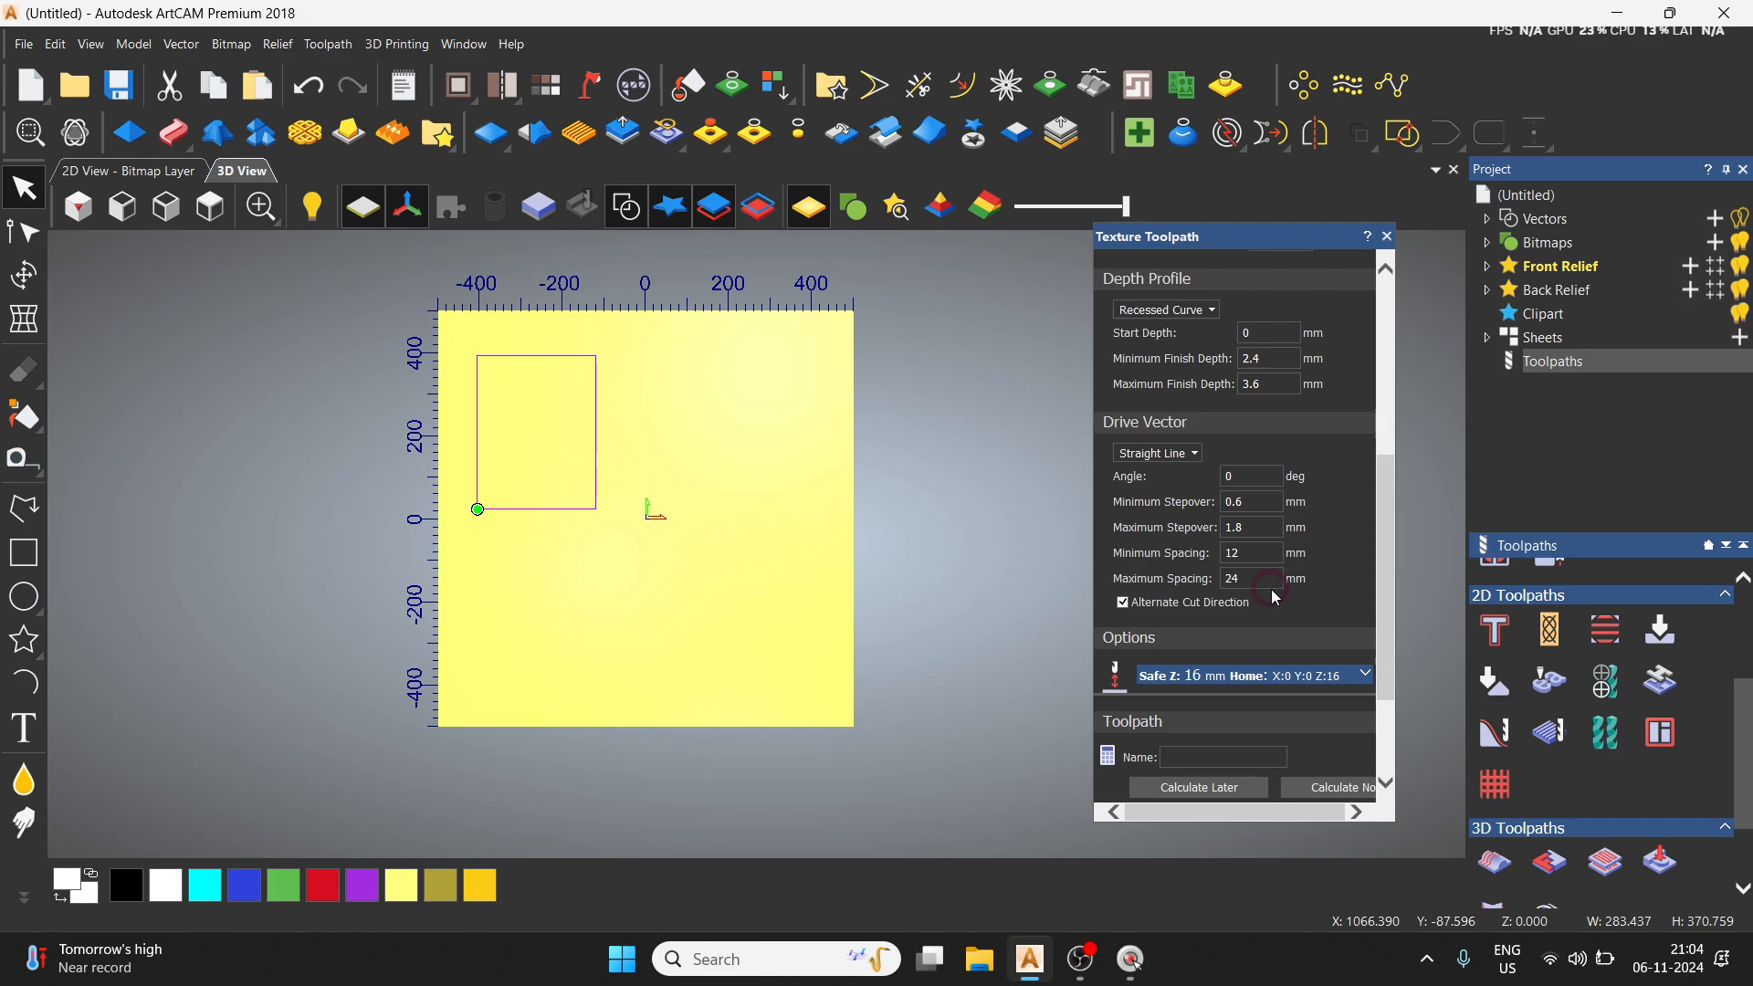
Step: Set the toolpath's material thickness to 10 mm
scroll(1271, 589, "down", 3)
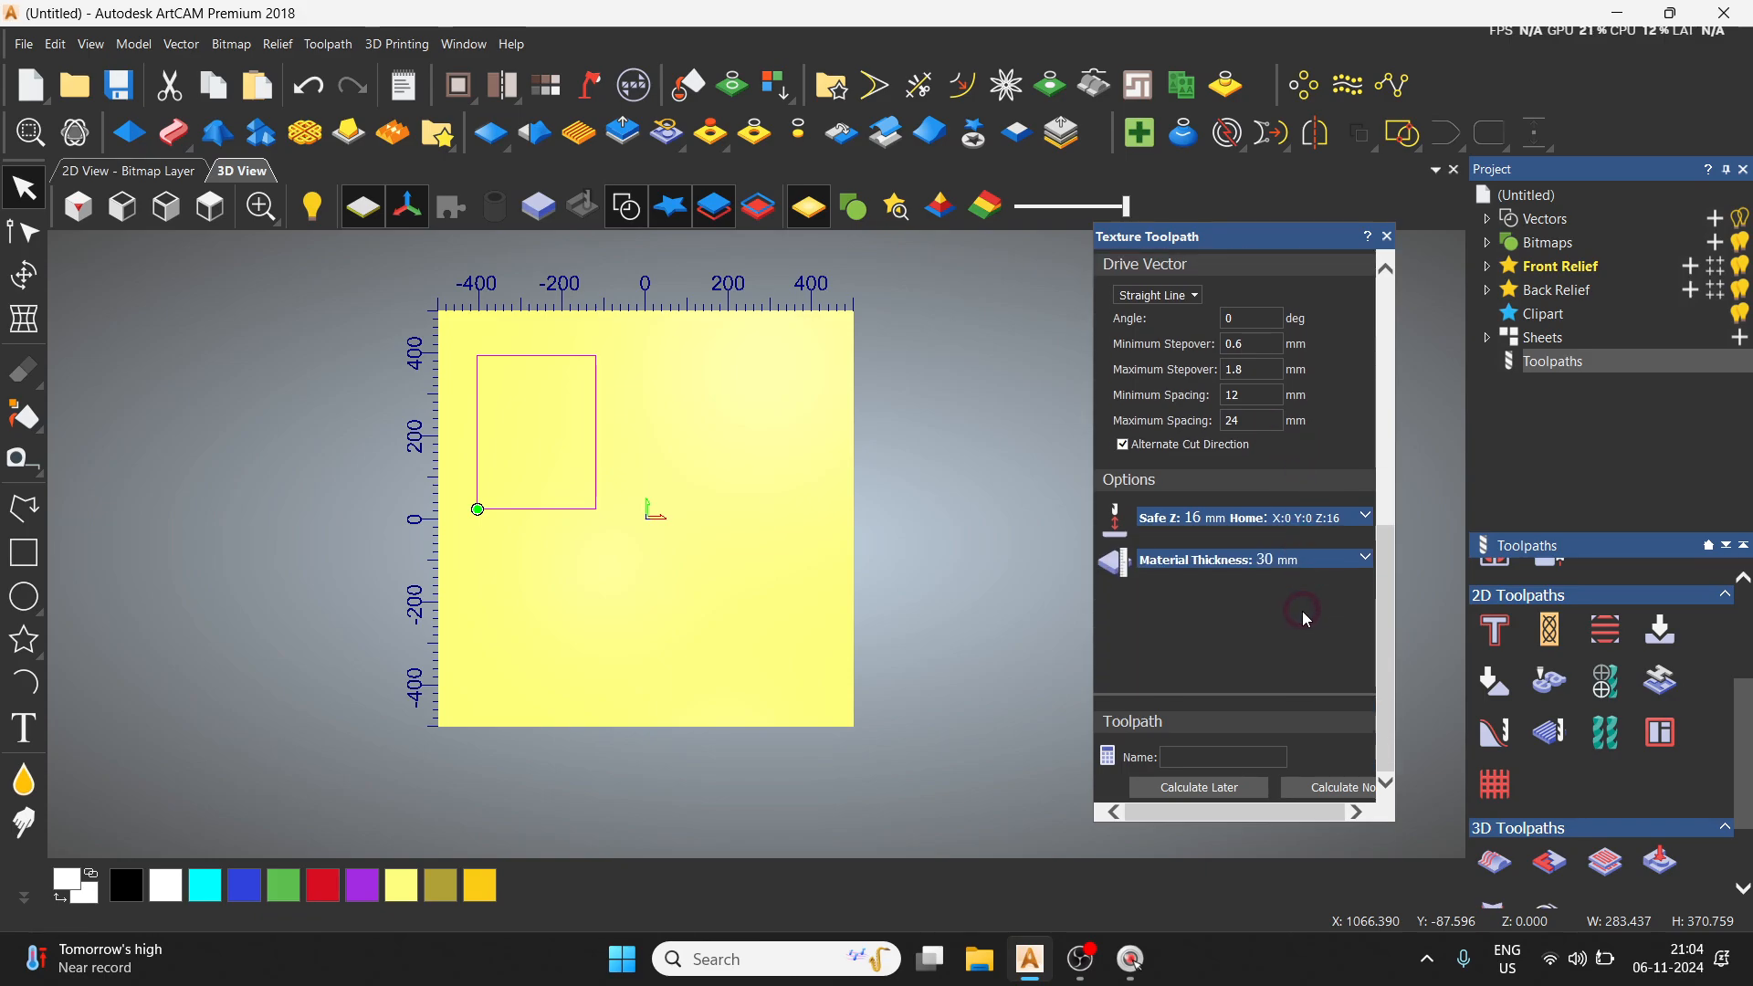
left_click(1295, 564)
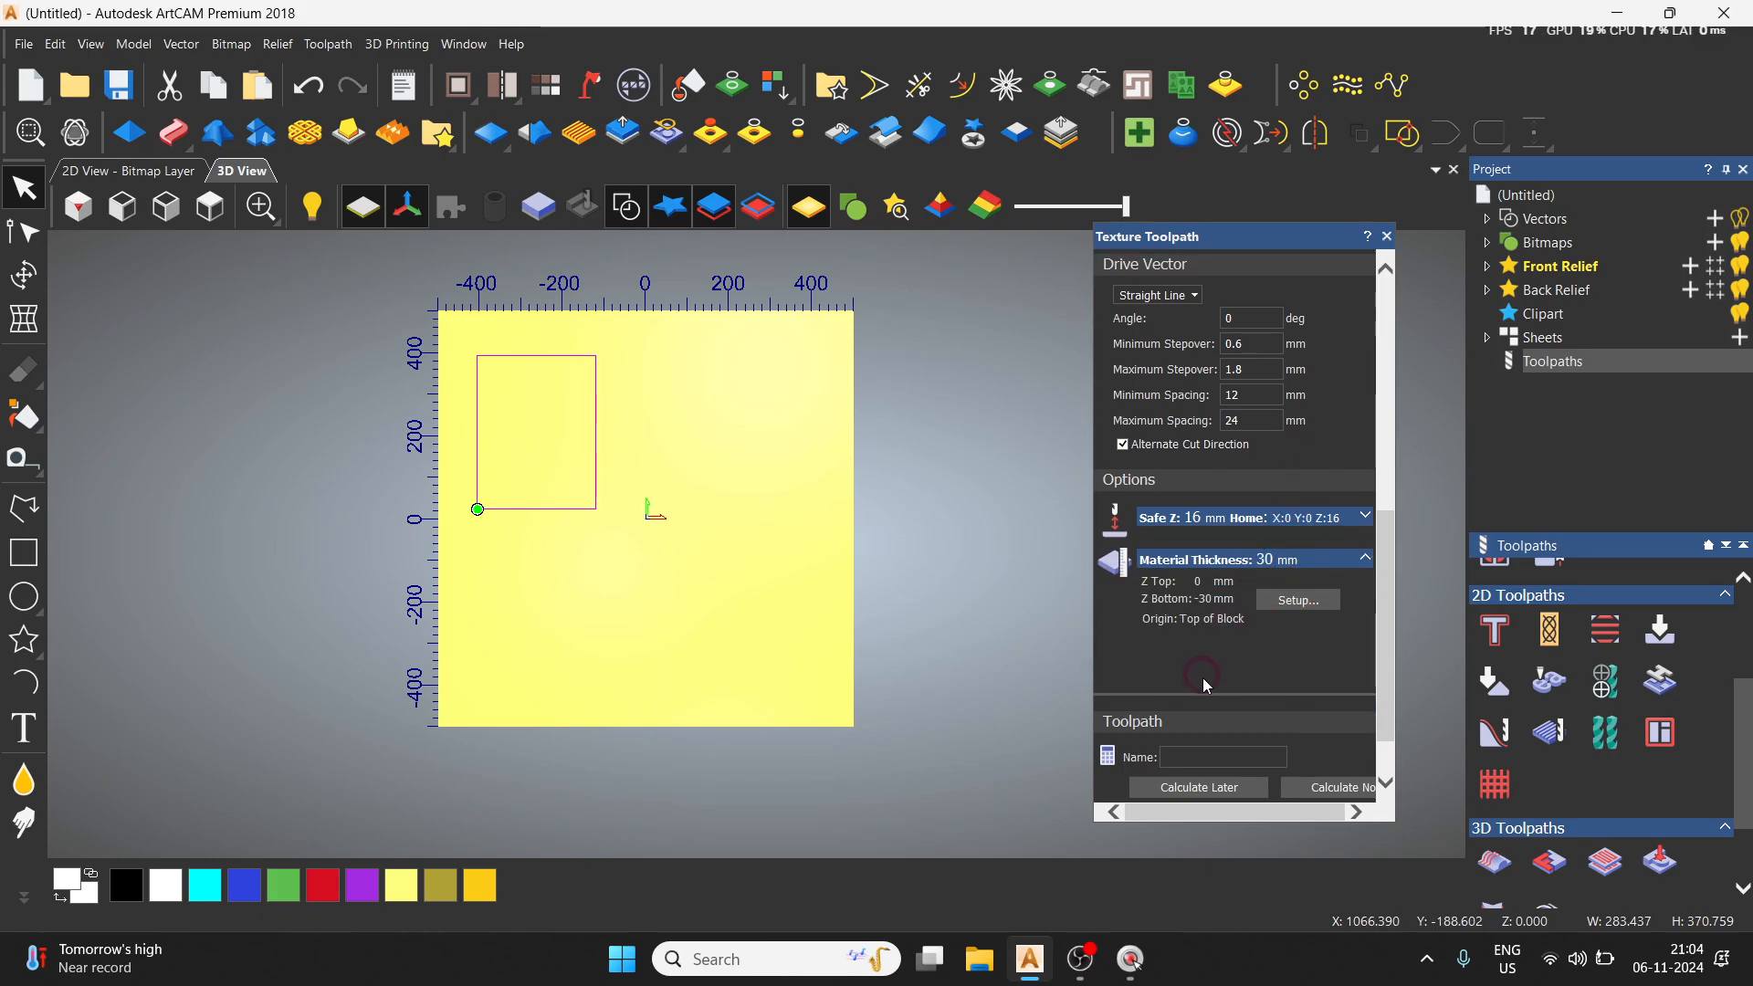
left_click(1302, 603)
type("10")
left_click(1332, 691)
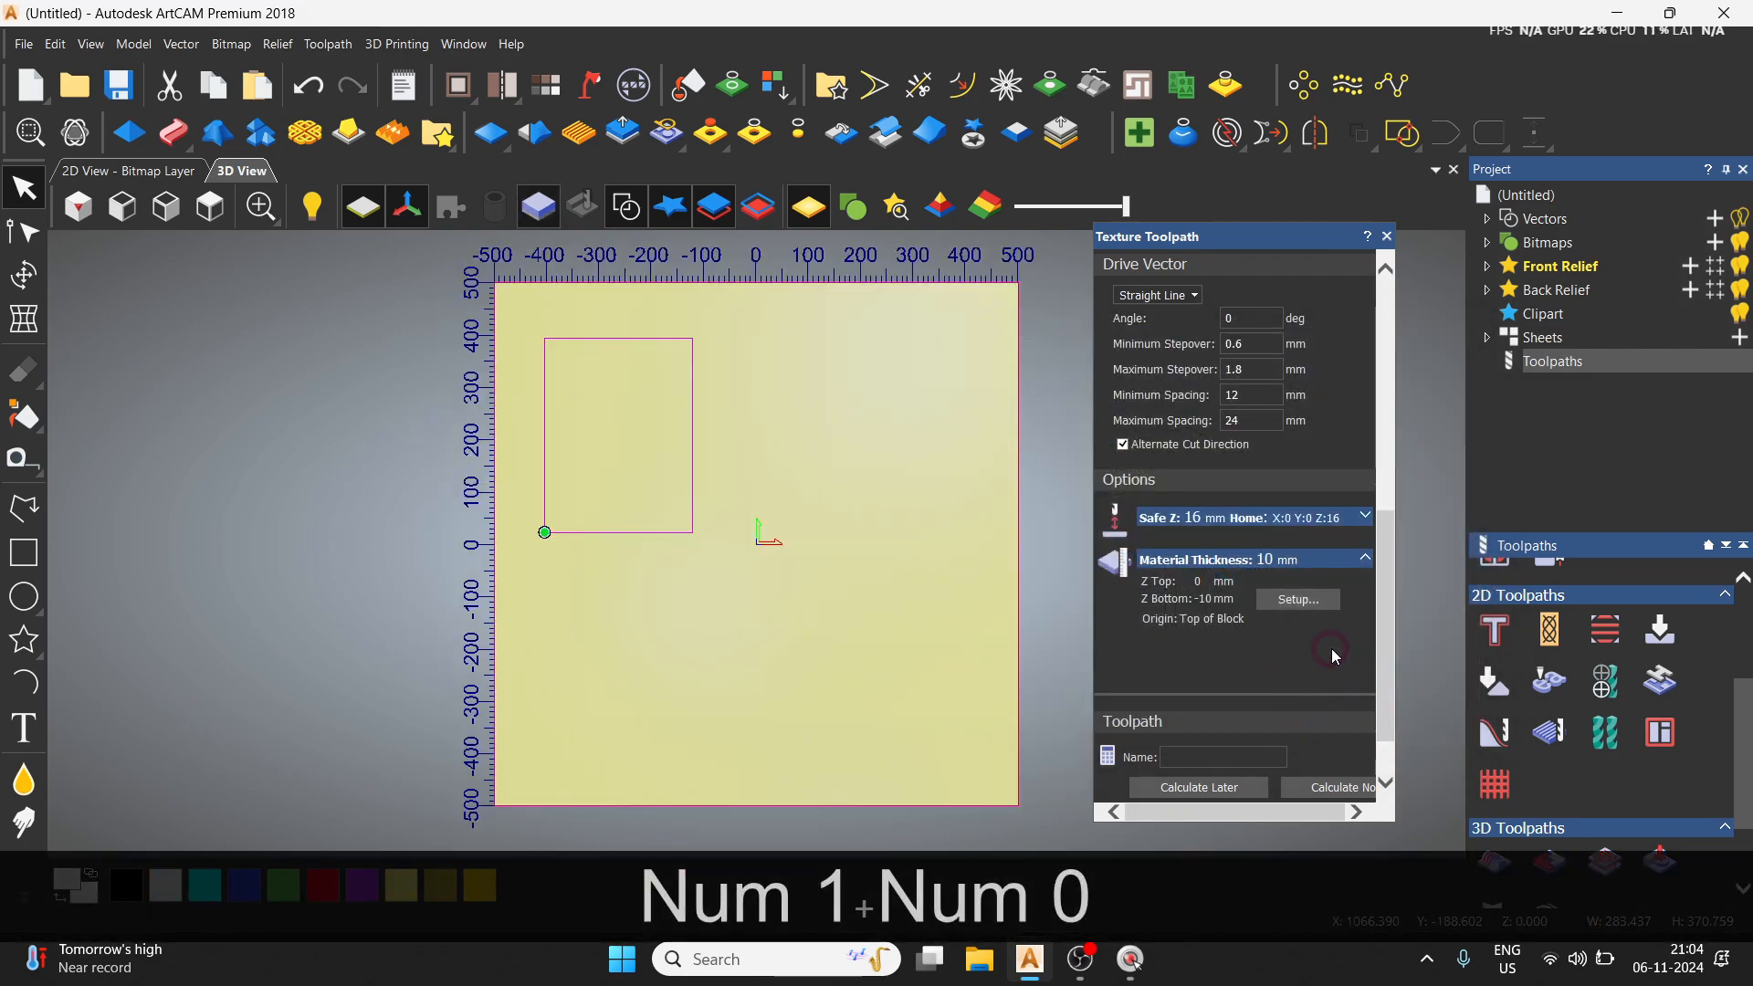
Step: Check the maximum finish depth and calculate the texture toolpath over the whole model immediately
scroll(1306, 622, "up", 5)
left_click(1280, 555)
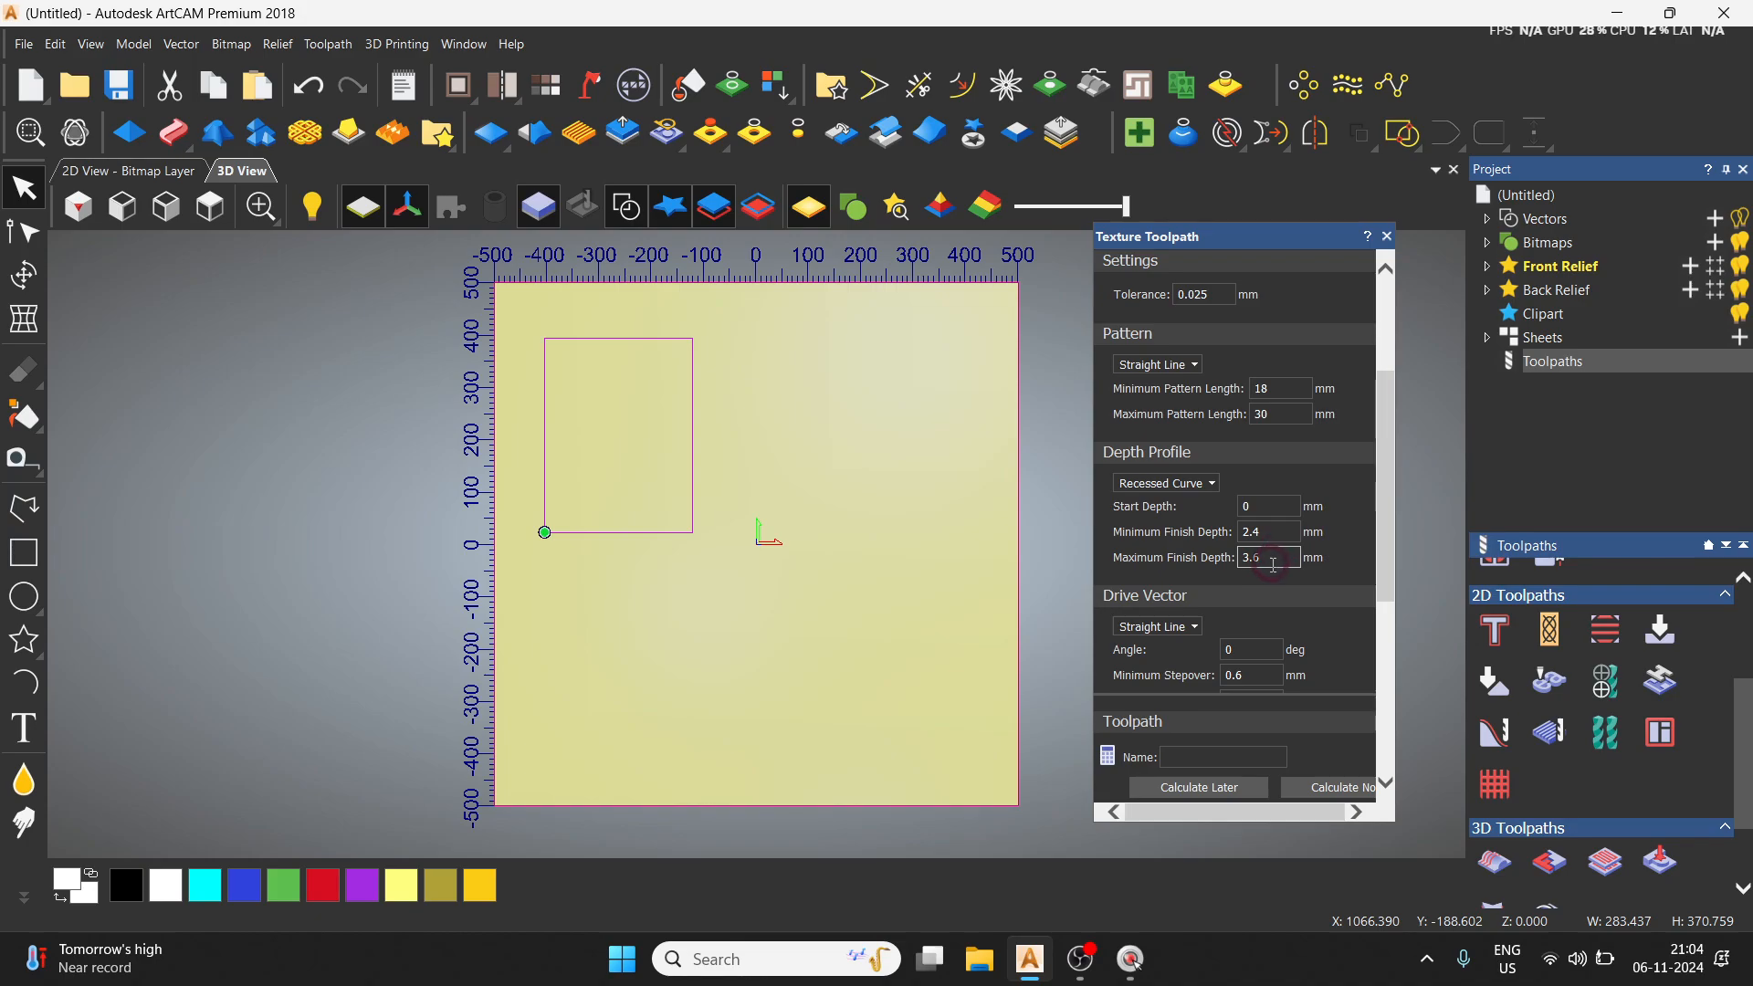
scroll(1297, 657, "down", 3)
left_click(1330, 788)
left_click(1330, 788)
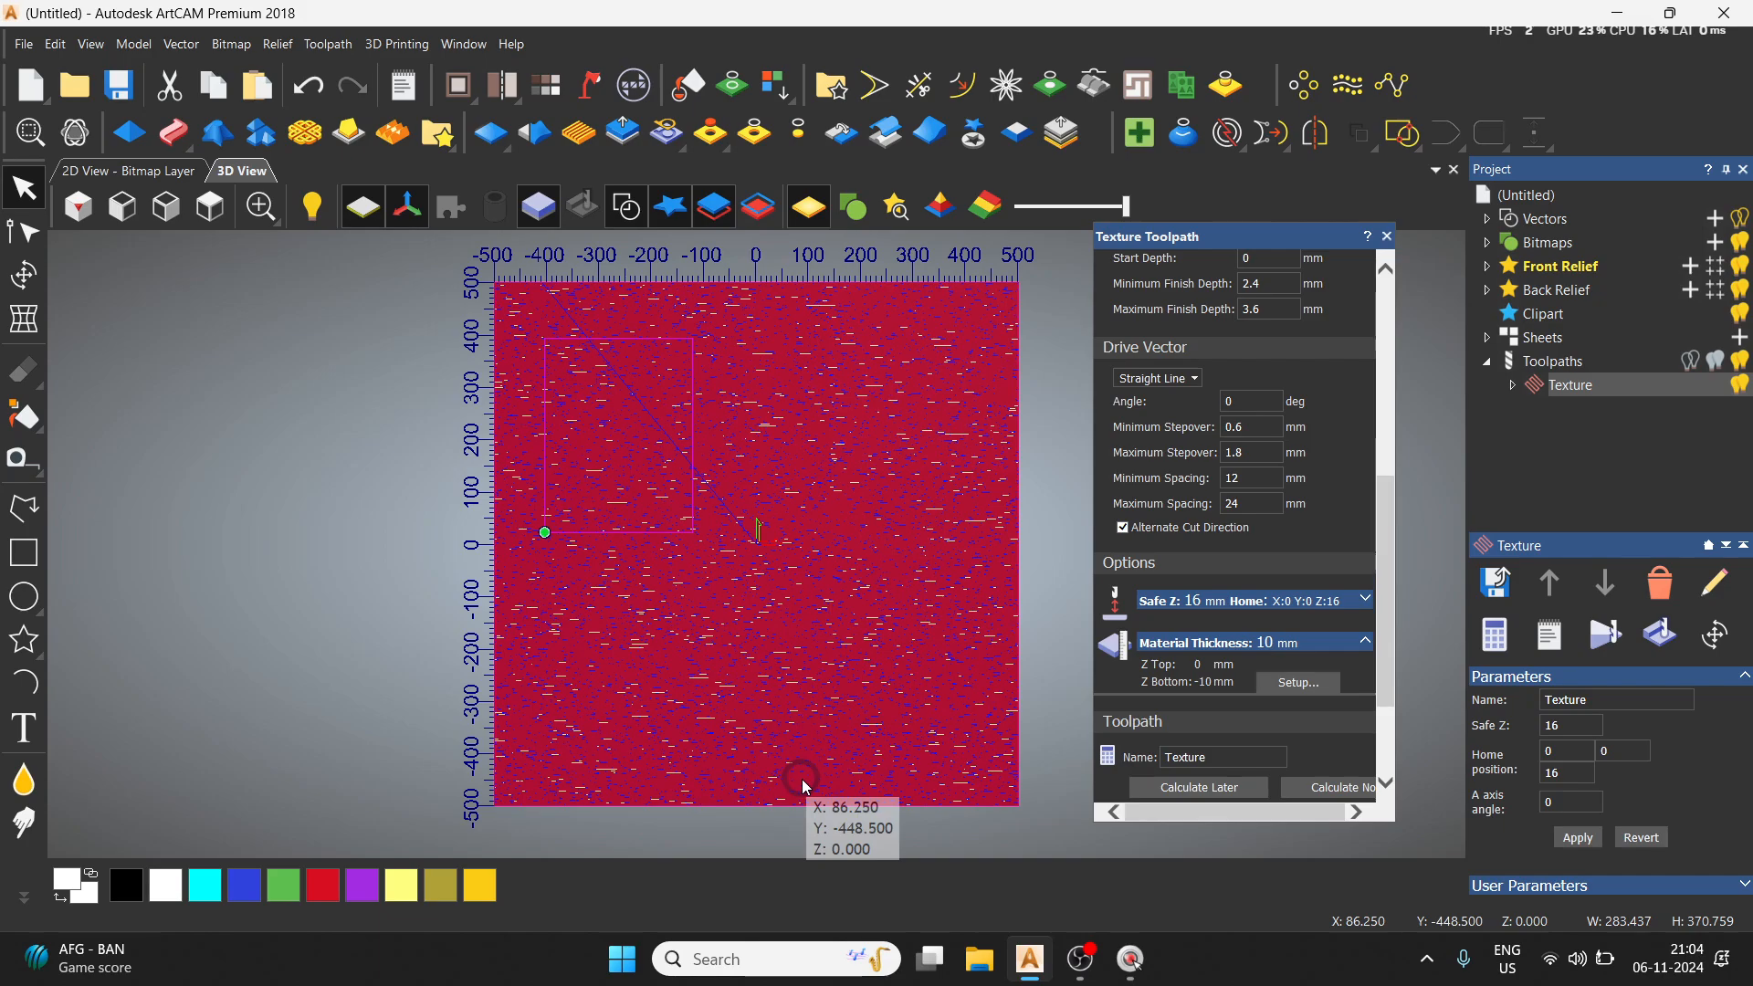
Step: Simulate the texture toolpath on the material block, inspect the first cuts along the edge, and stop the simulation
scroll(1301, 721, "up", 2)
scroll(1301, 722, "up", 8)
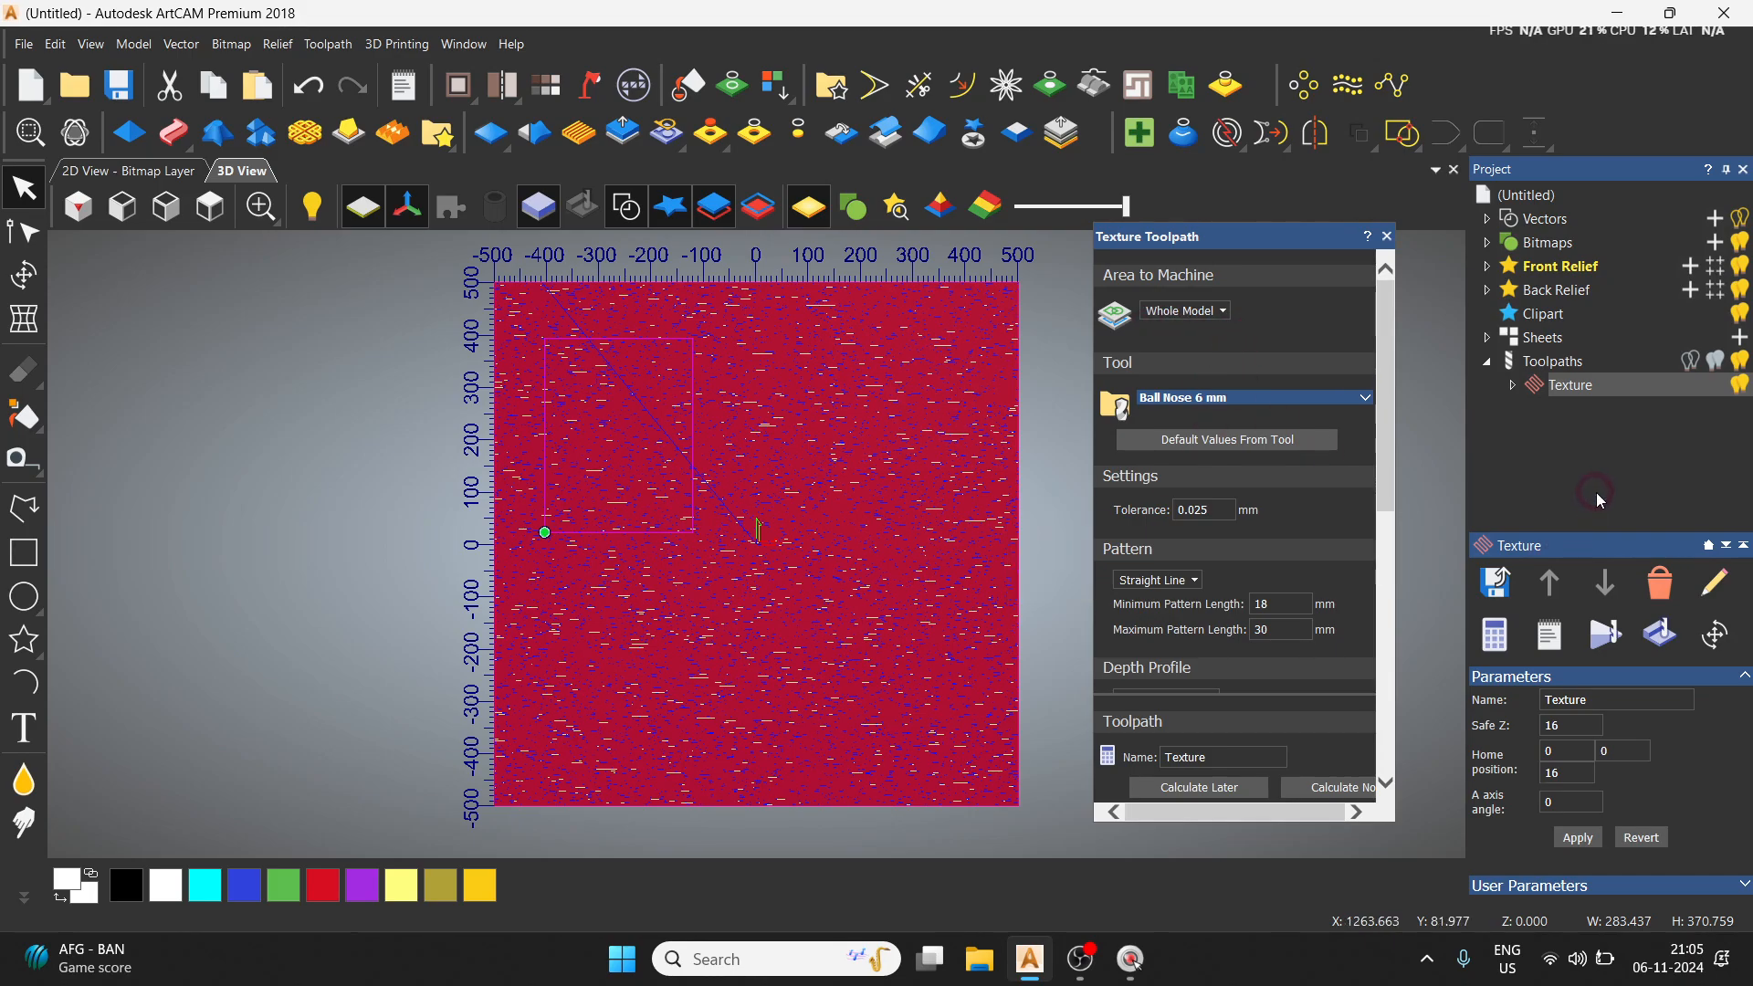
left_click(1605, 636)
left_click(968, 670)
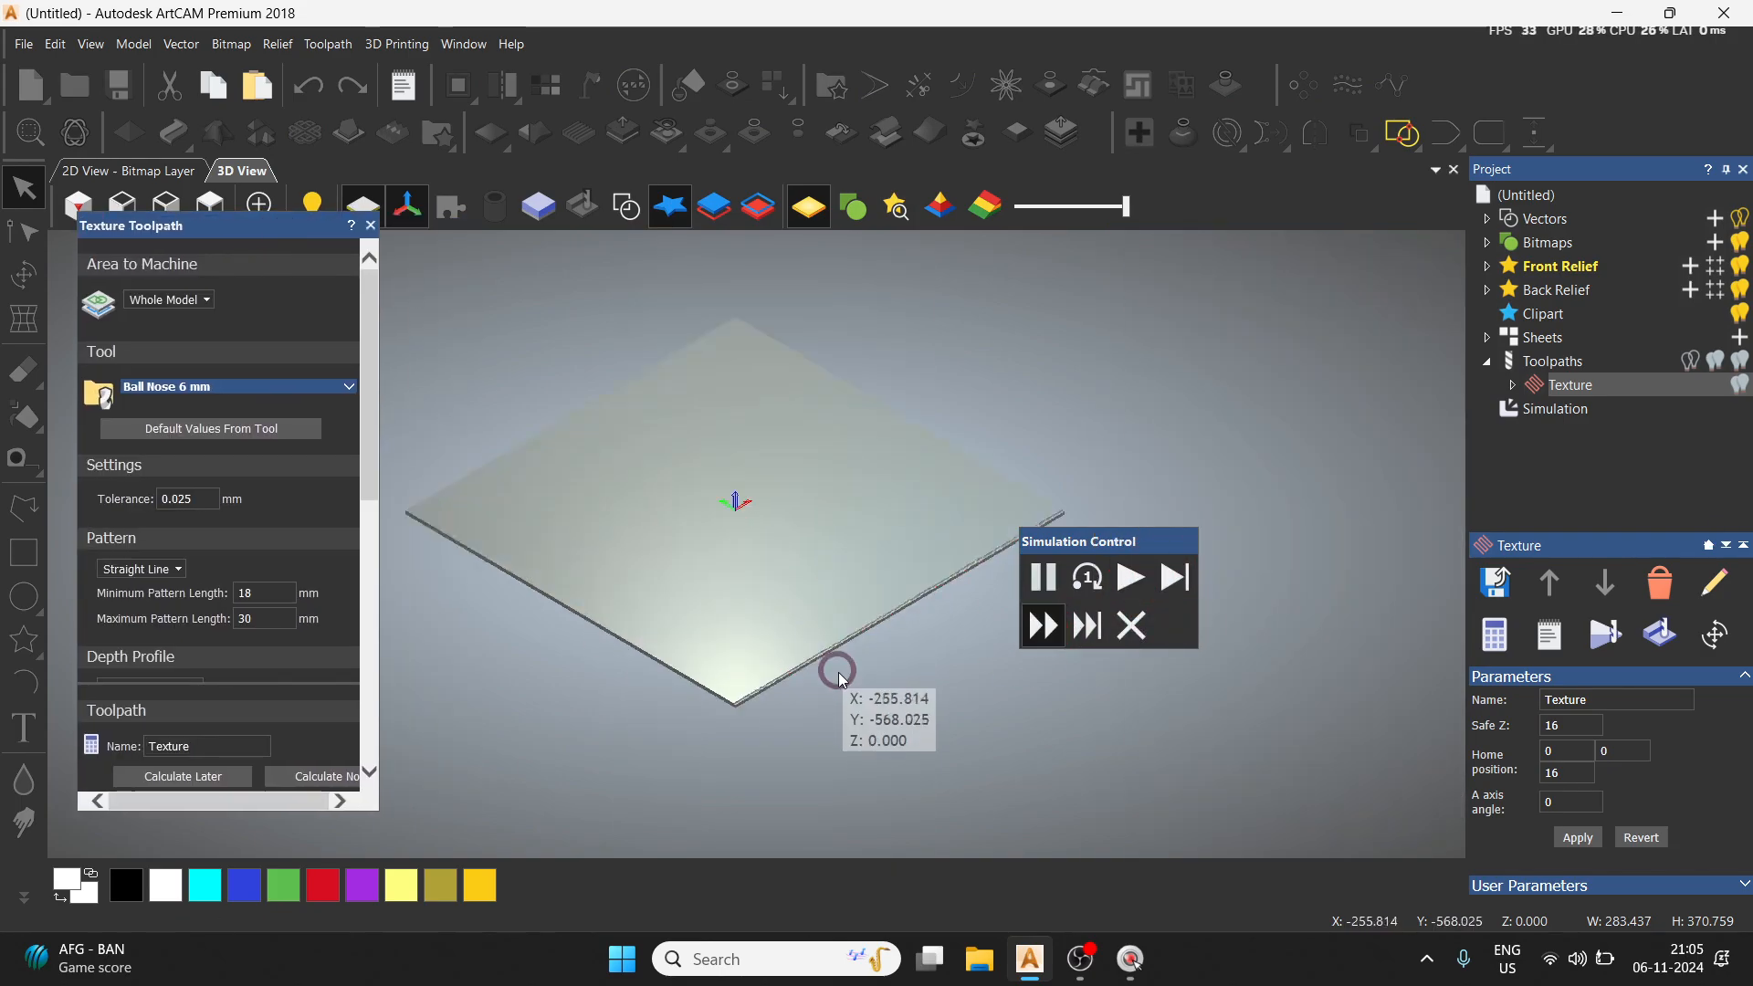
scroll(726, 712, "up", 5)
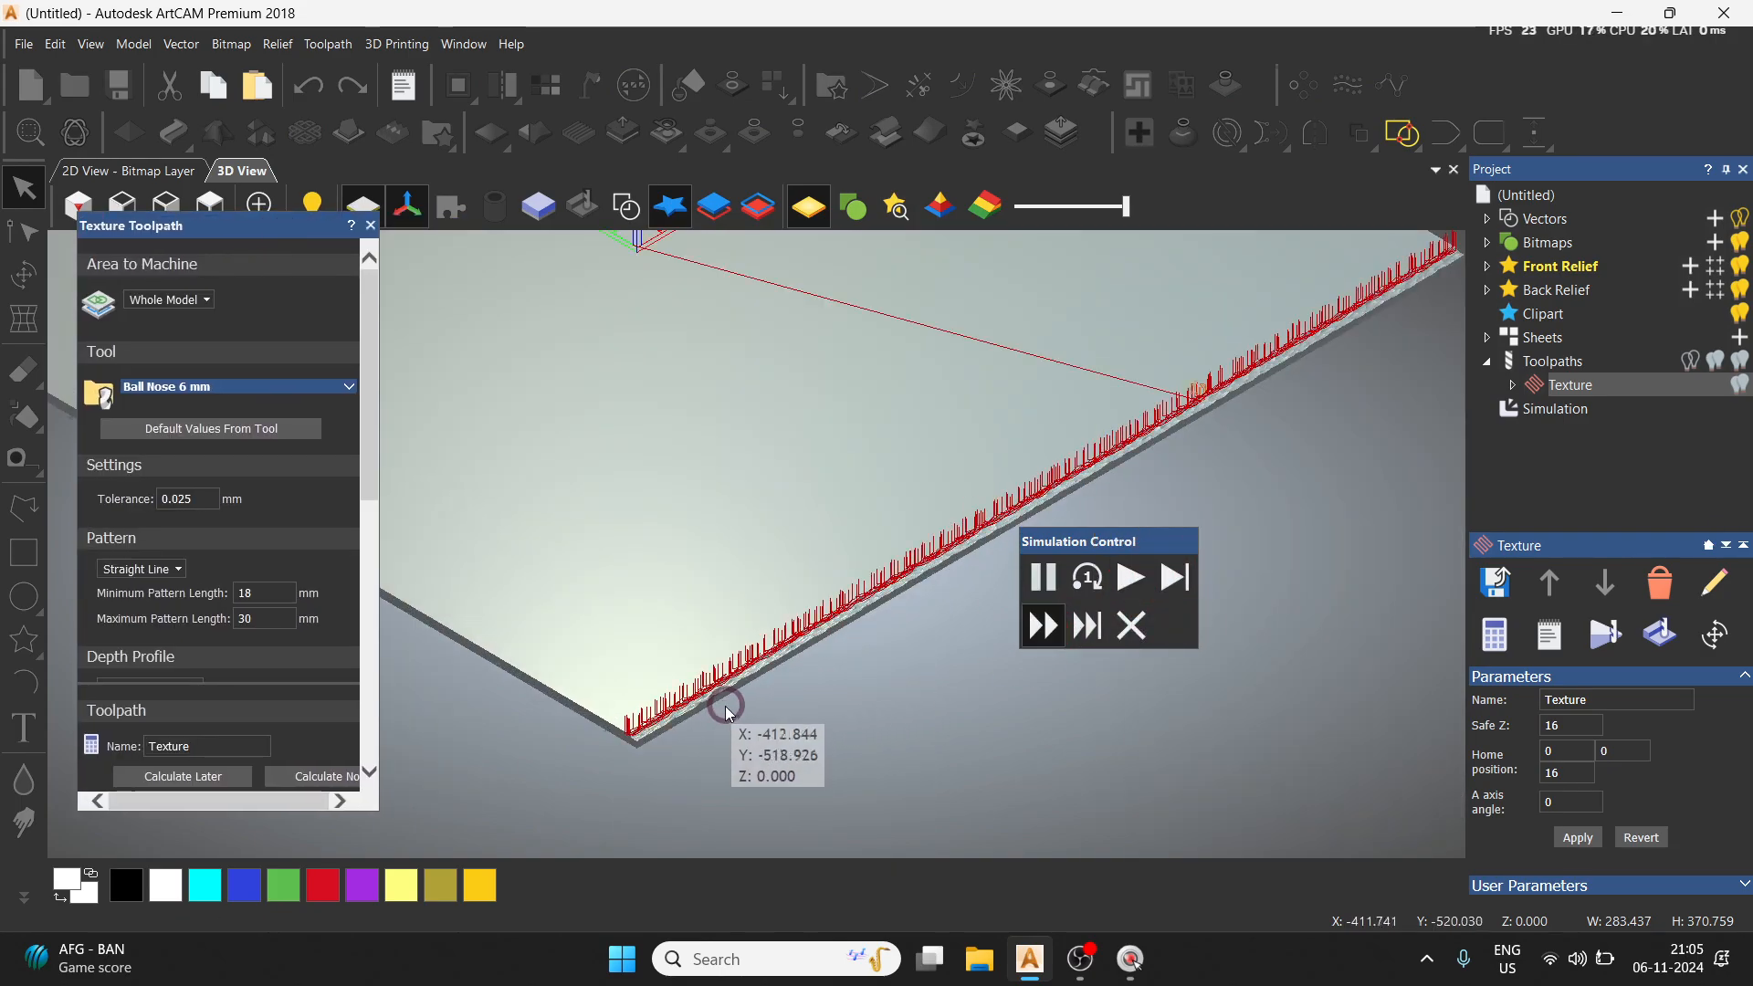
scroll(726, 707, "up", 3)
scroll(598, 708, "up", 5)
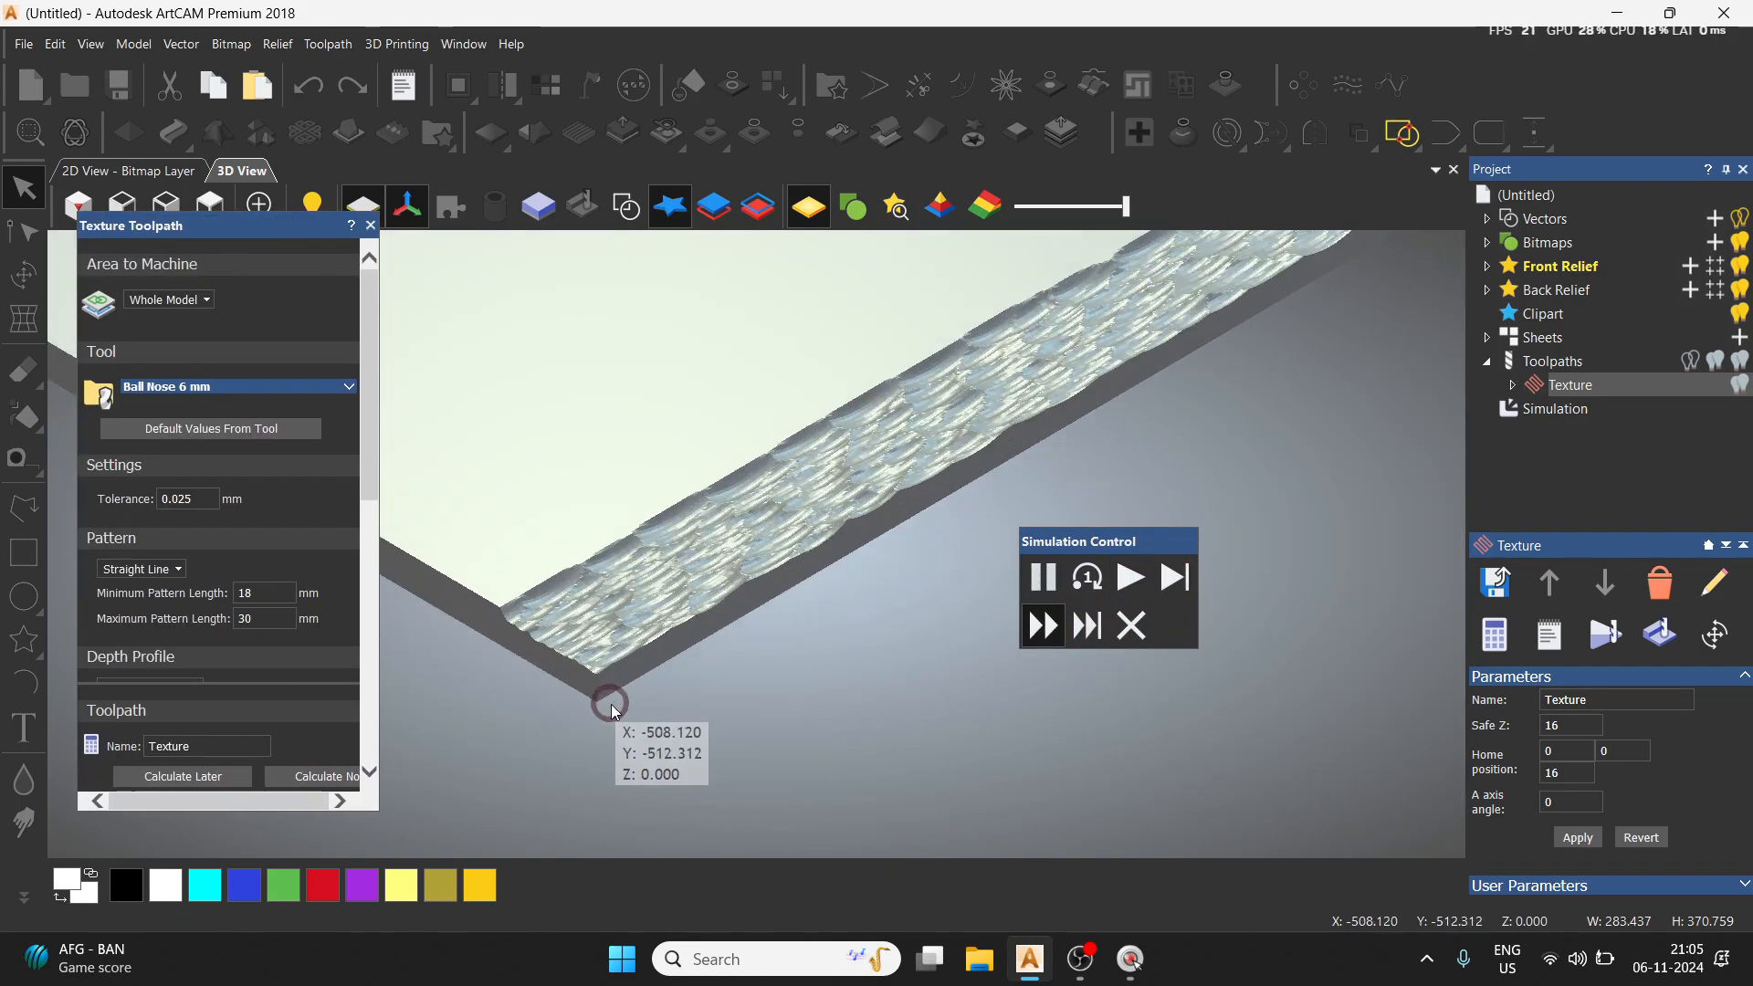
scroll(653, 607, "down", 10)
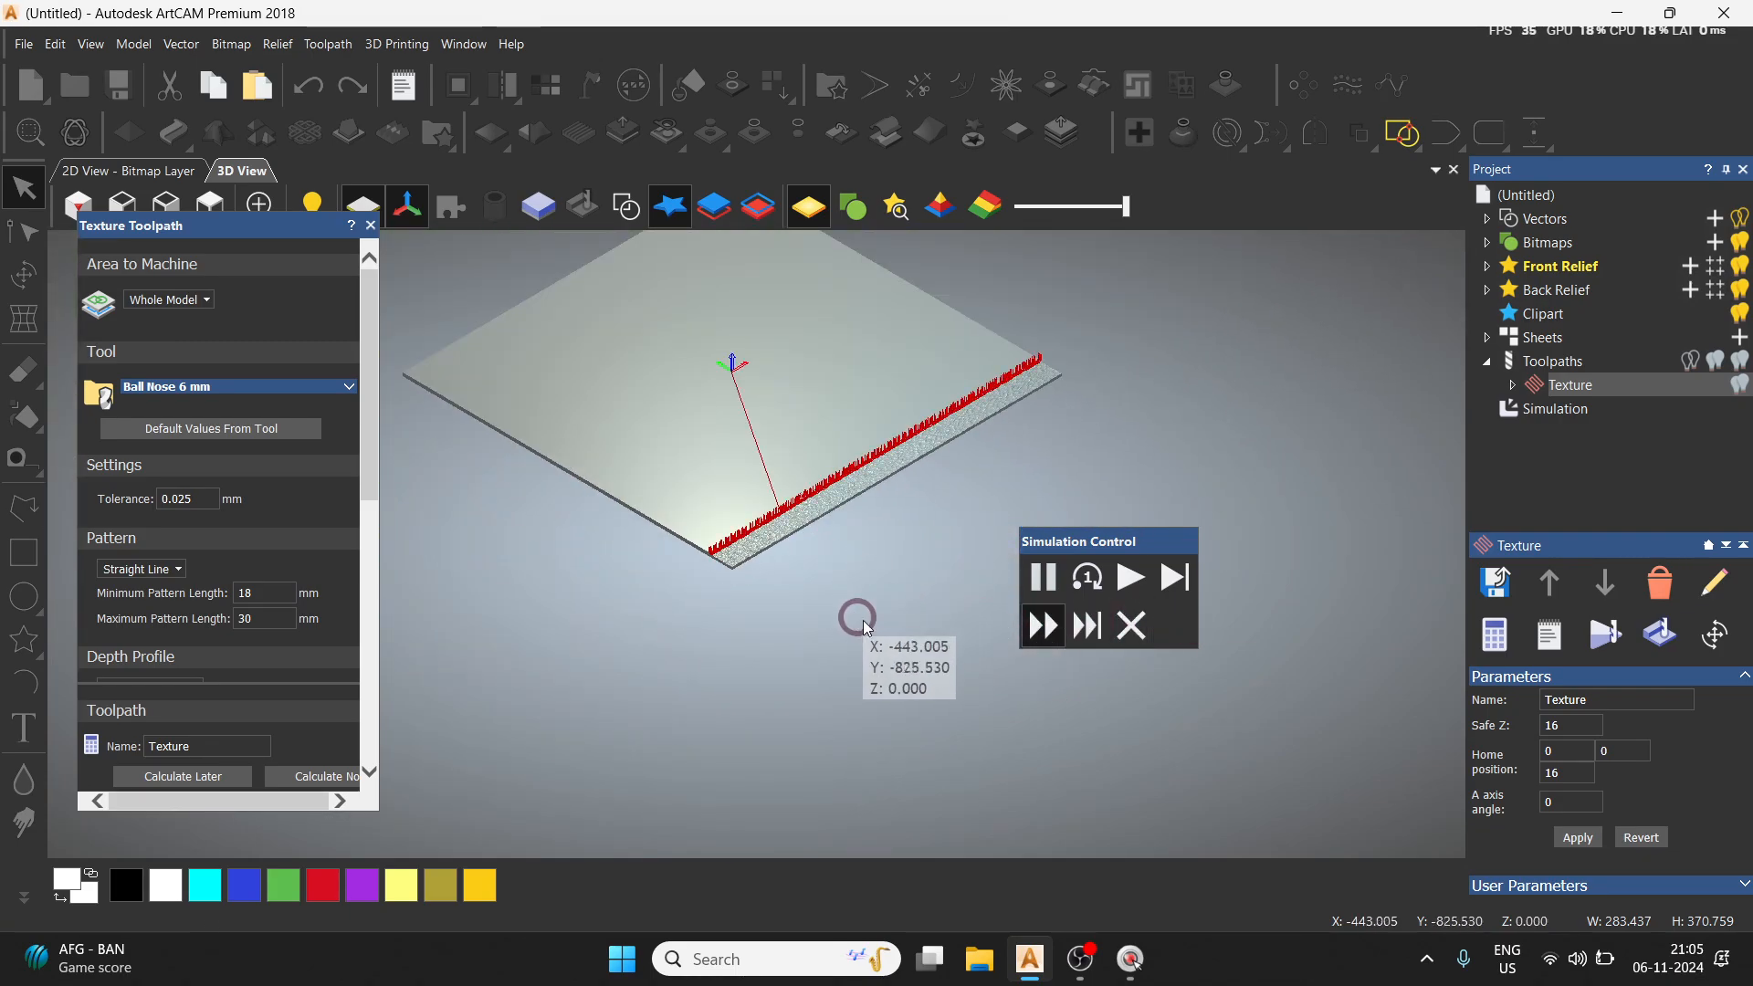
left_click(1131, 625)
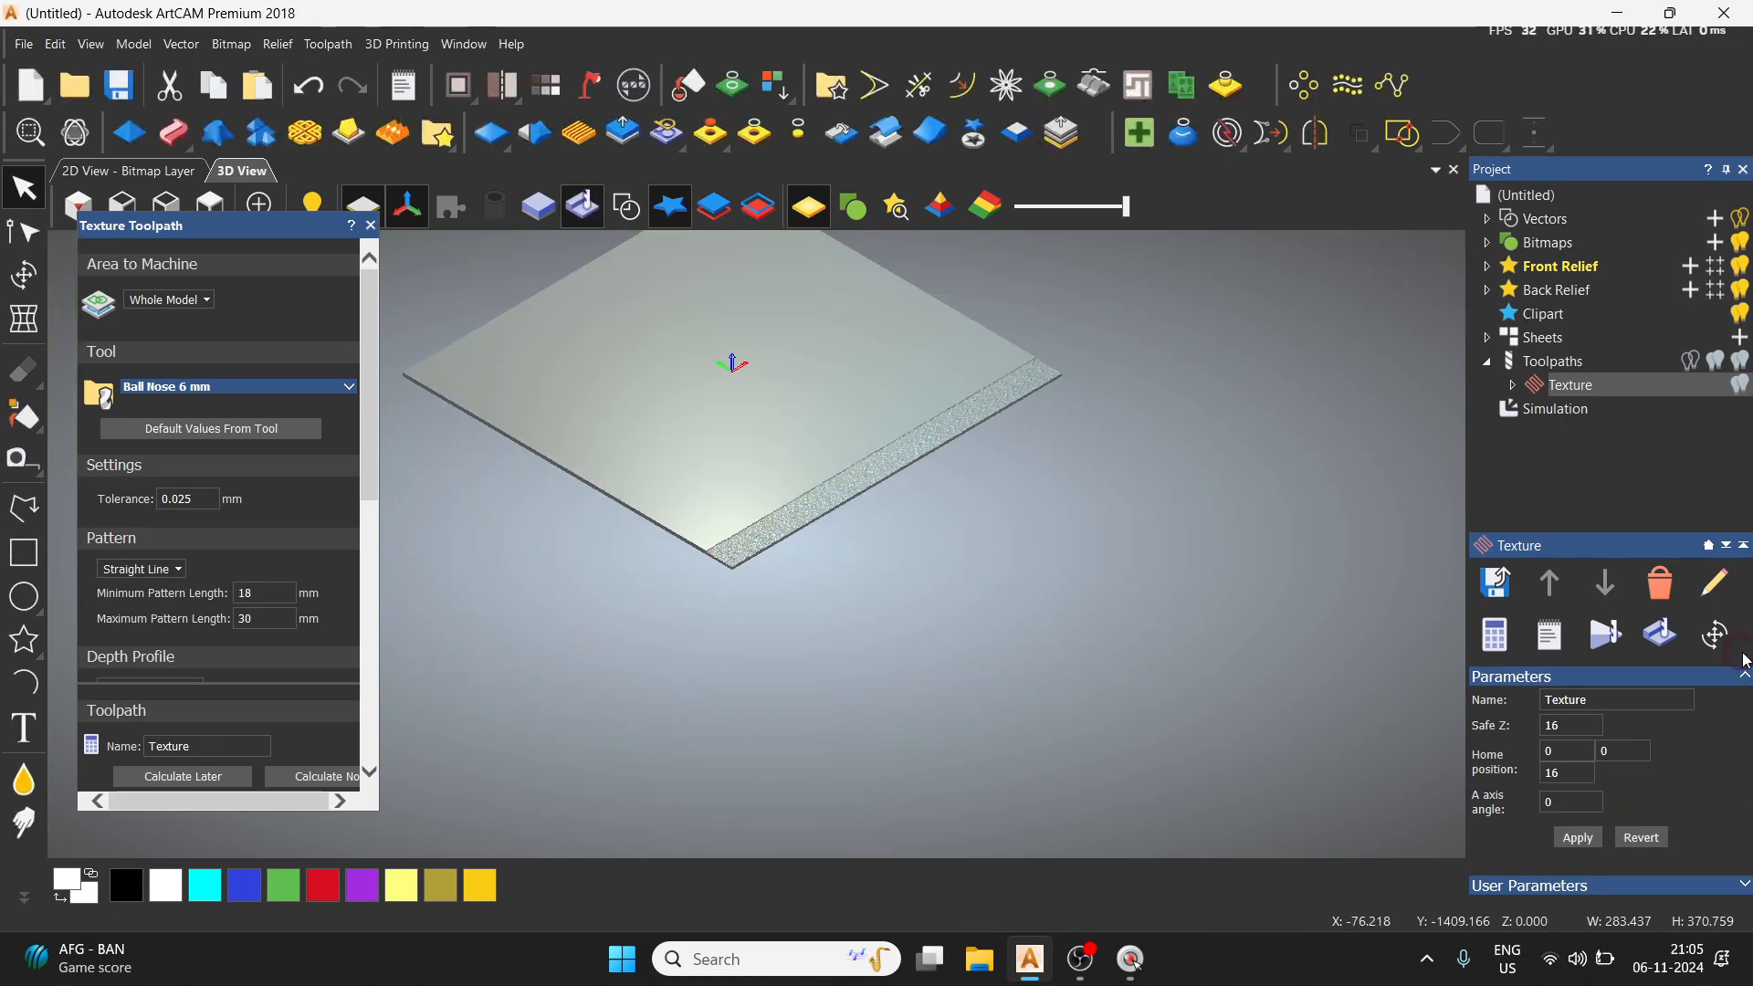
Step: Run a quick full simulation of the texture toolpath and examine the carved grooves up close
left_click(1660, 638)
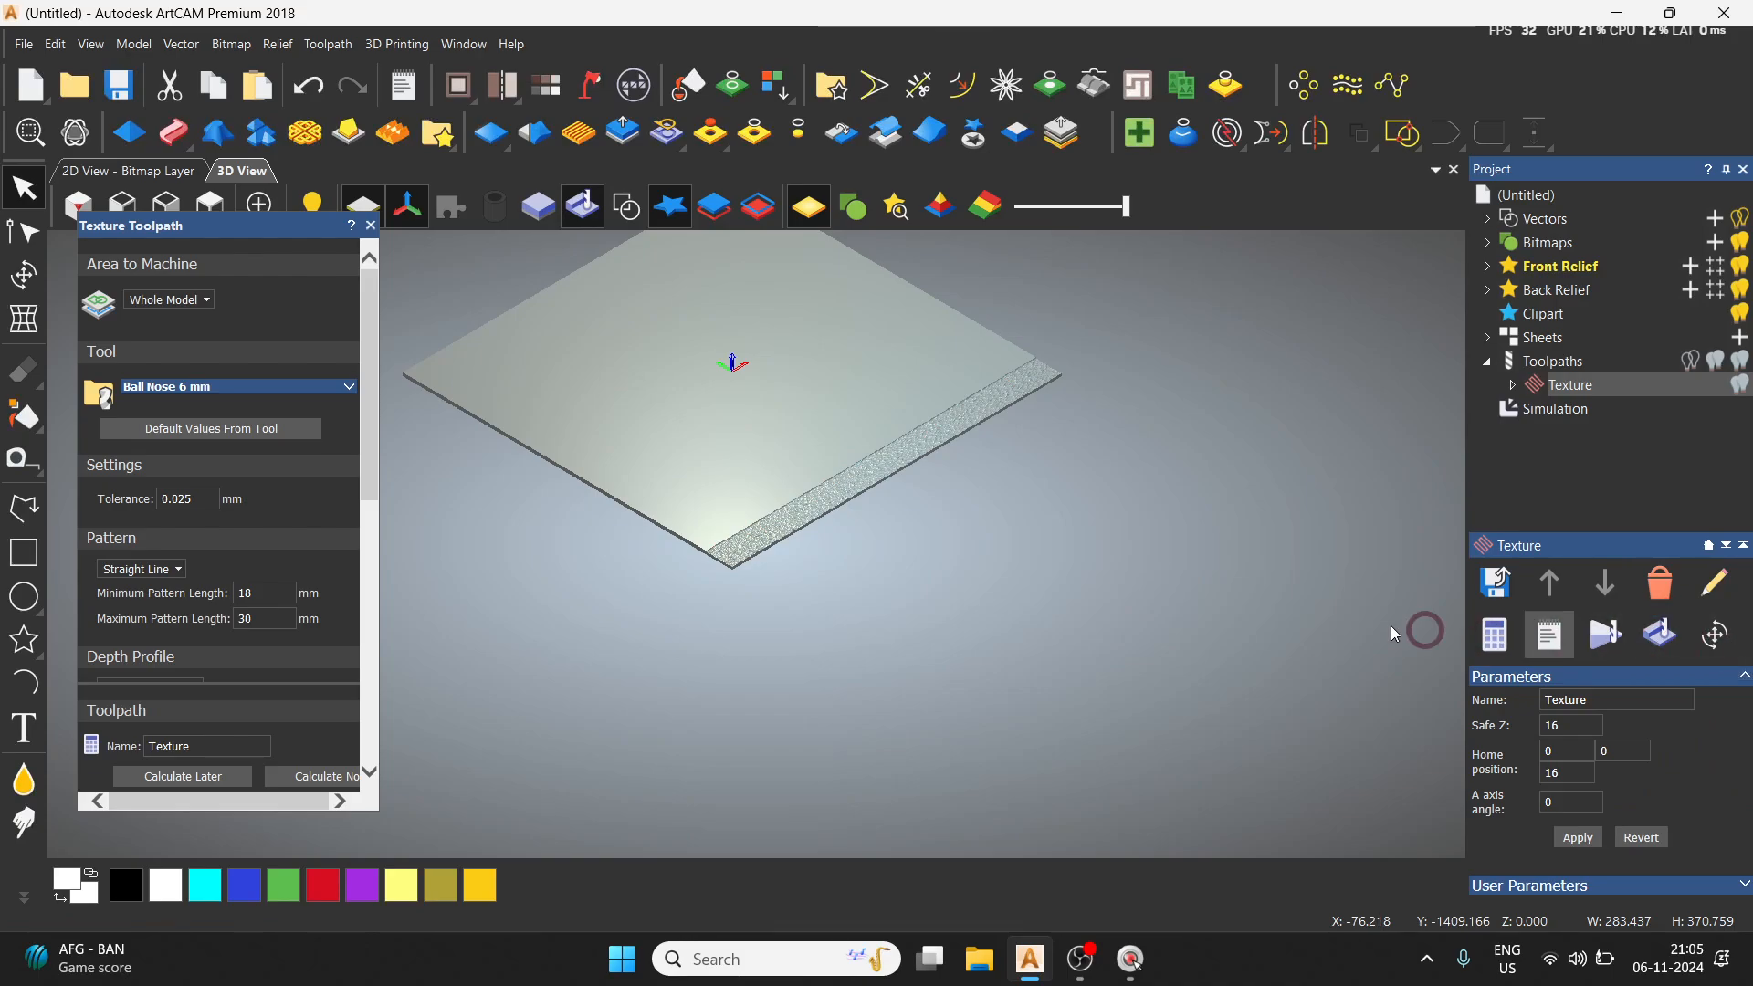
scroll(768, 534, "up", 10)
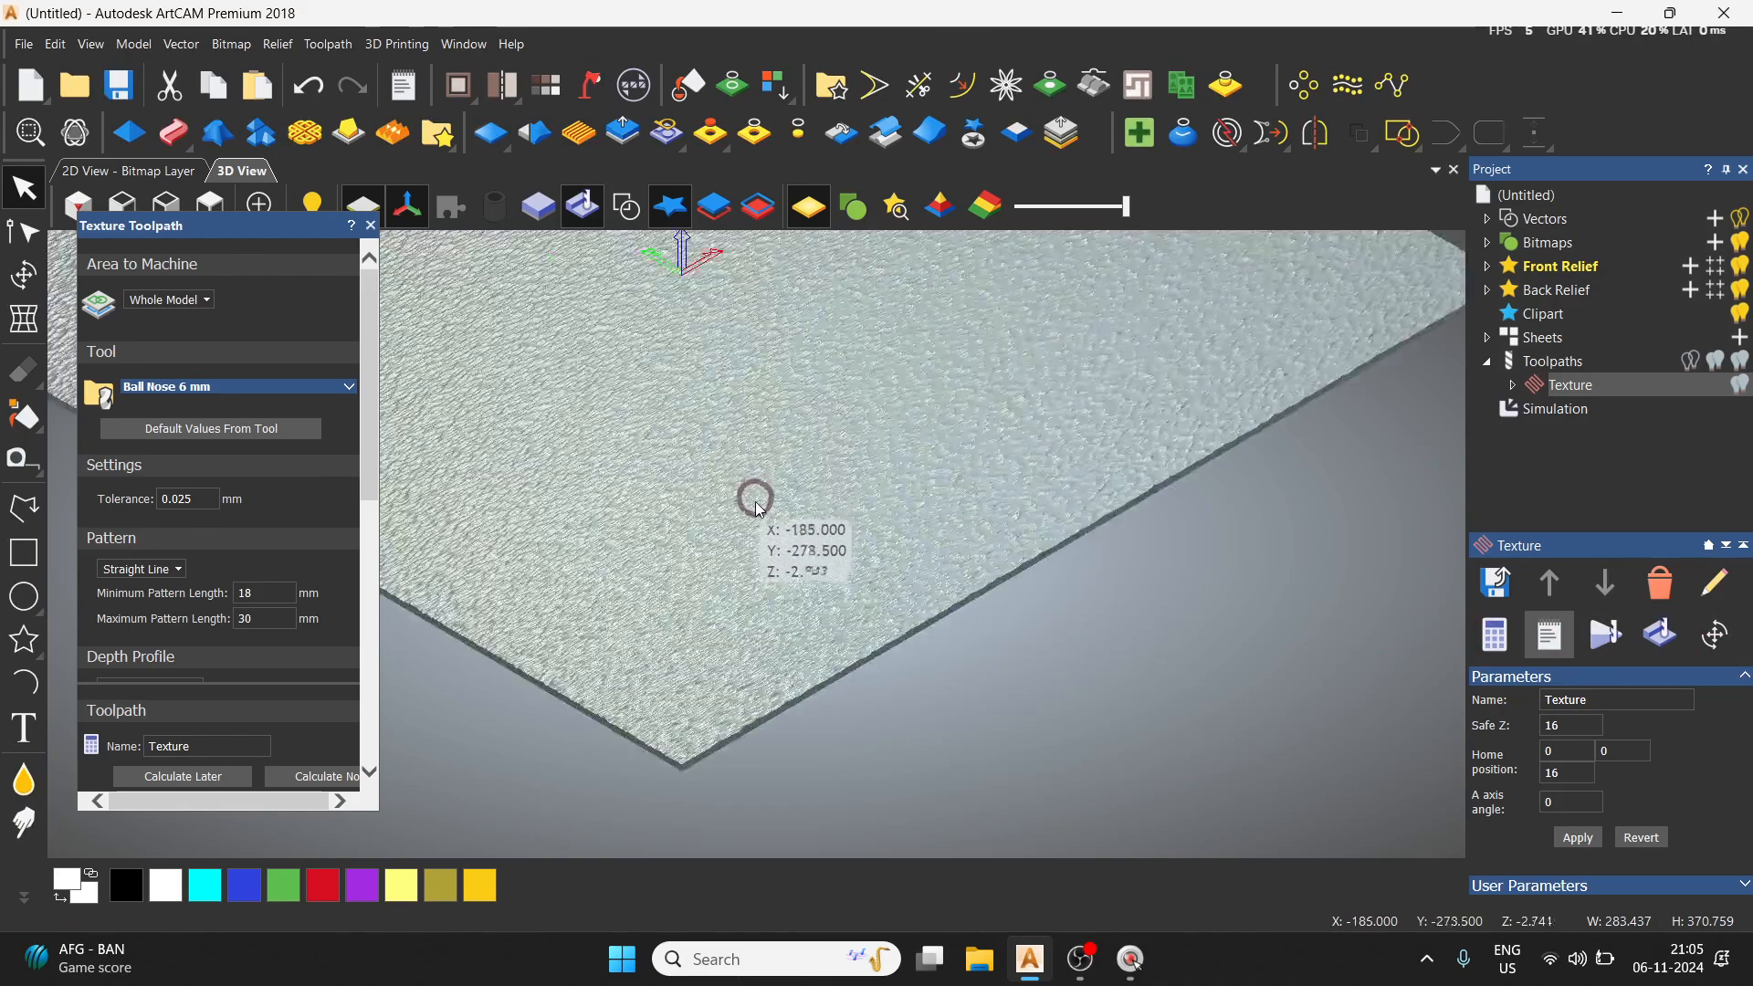
scroll(829, 696, "up", 2)
key("space")
left_click_drag(813, 716, 916, 735)
scroll(803, 687, "up", 4)
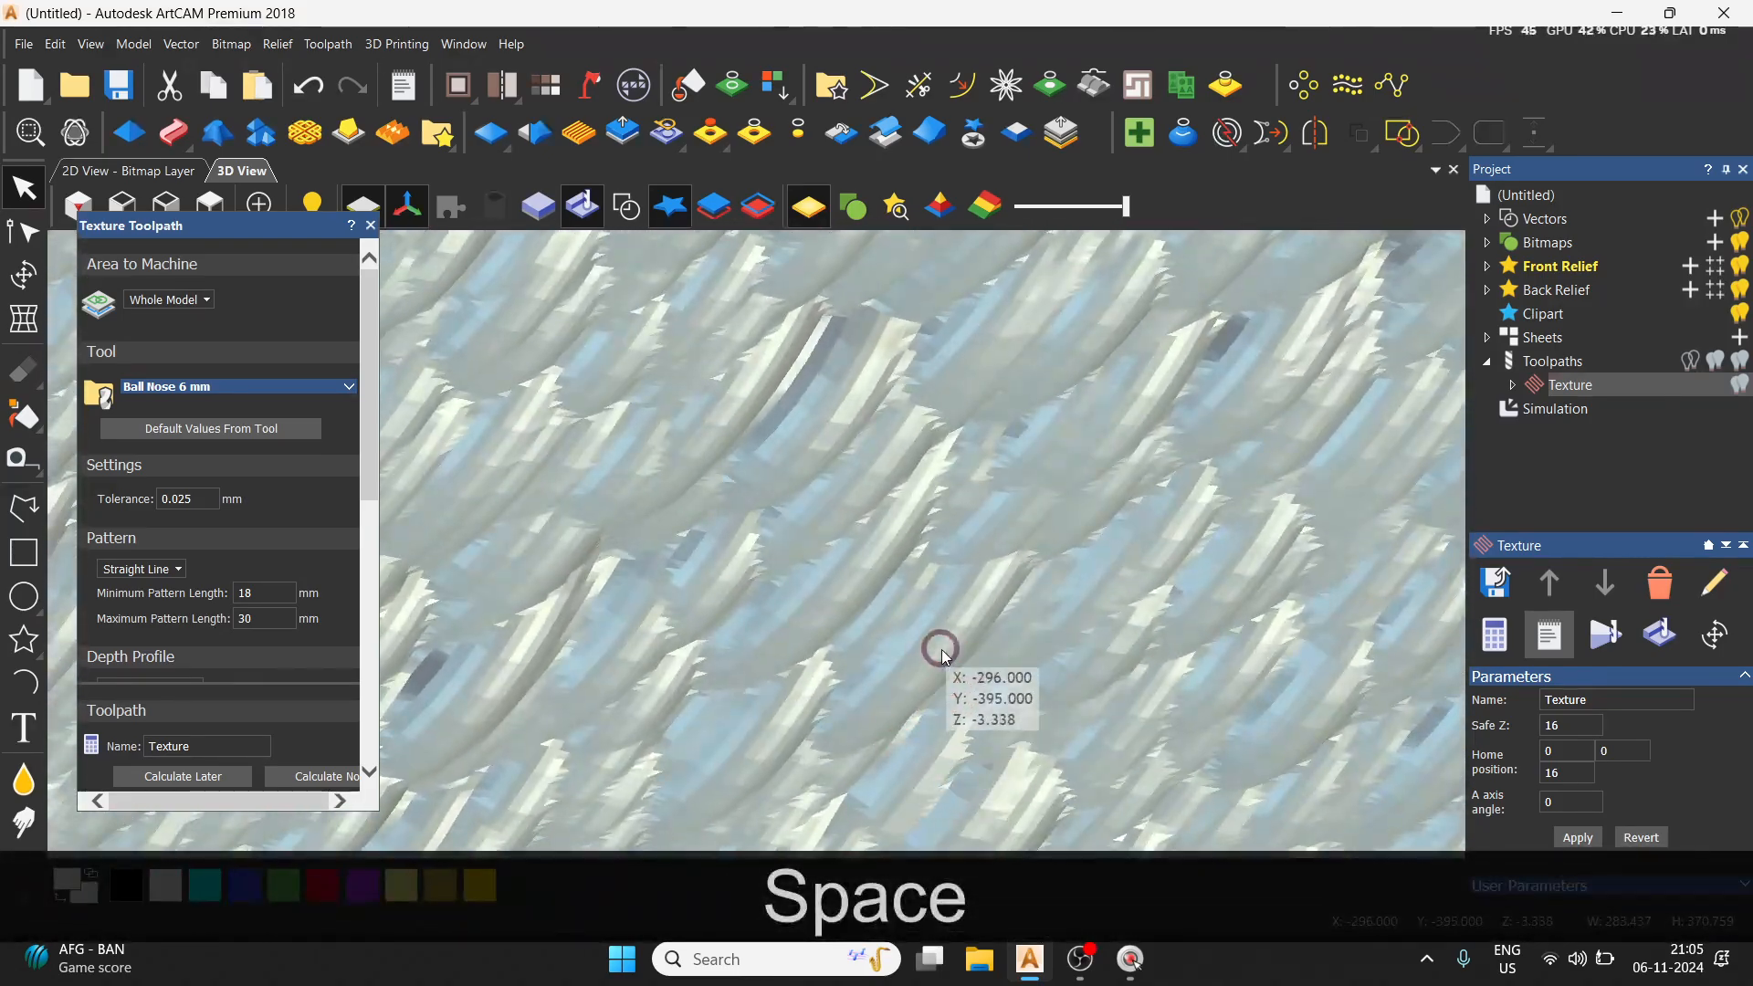
scroll(183, 511, "down", 9)
scroll(143, 553, "up", 6)
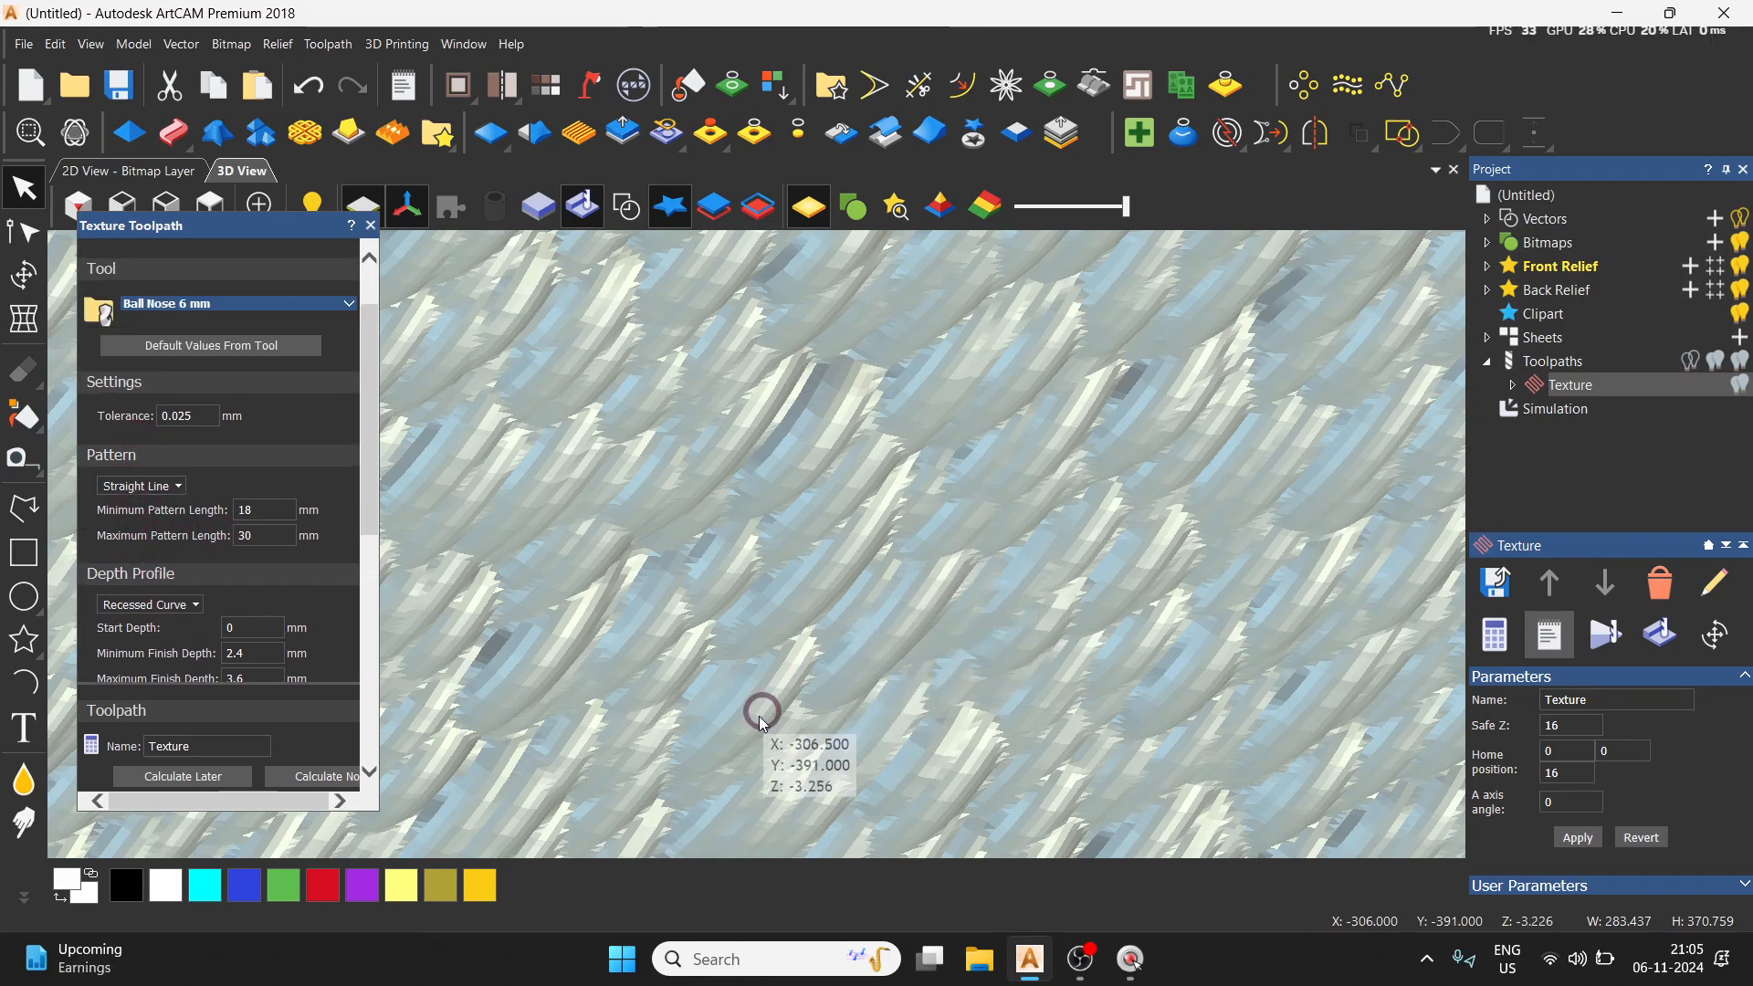
Step: Measure the length of one carved groove and compare it with the toolpath's pattern length, depth and drive vector settings
left_click(23, 457)
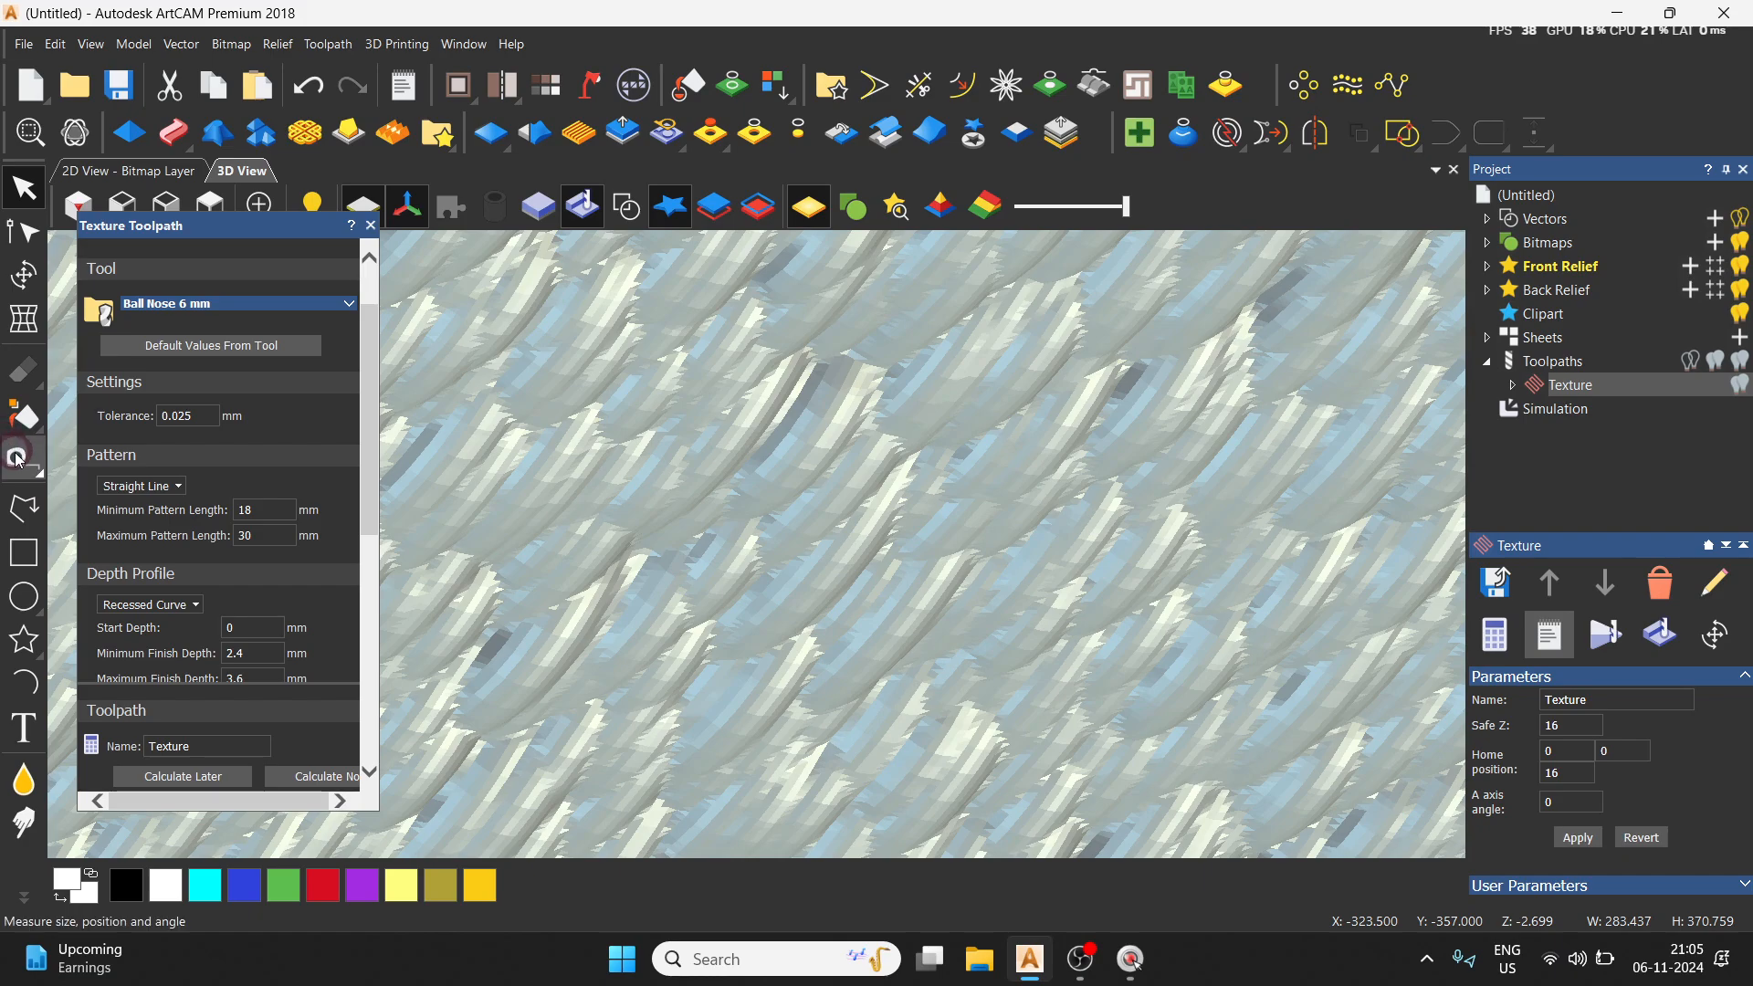
left_click(631, 612)
left_click_drag(631, 612, 916, 463)
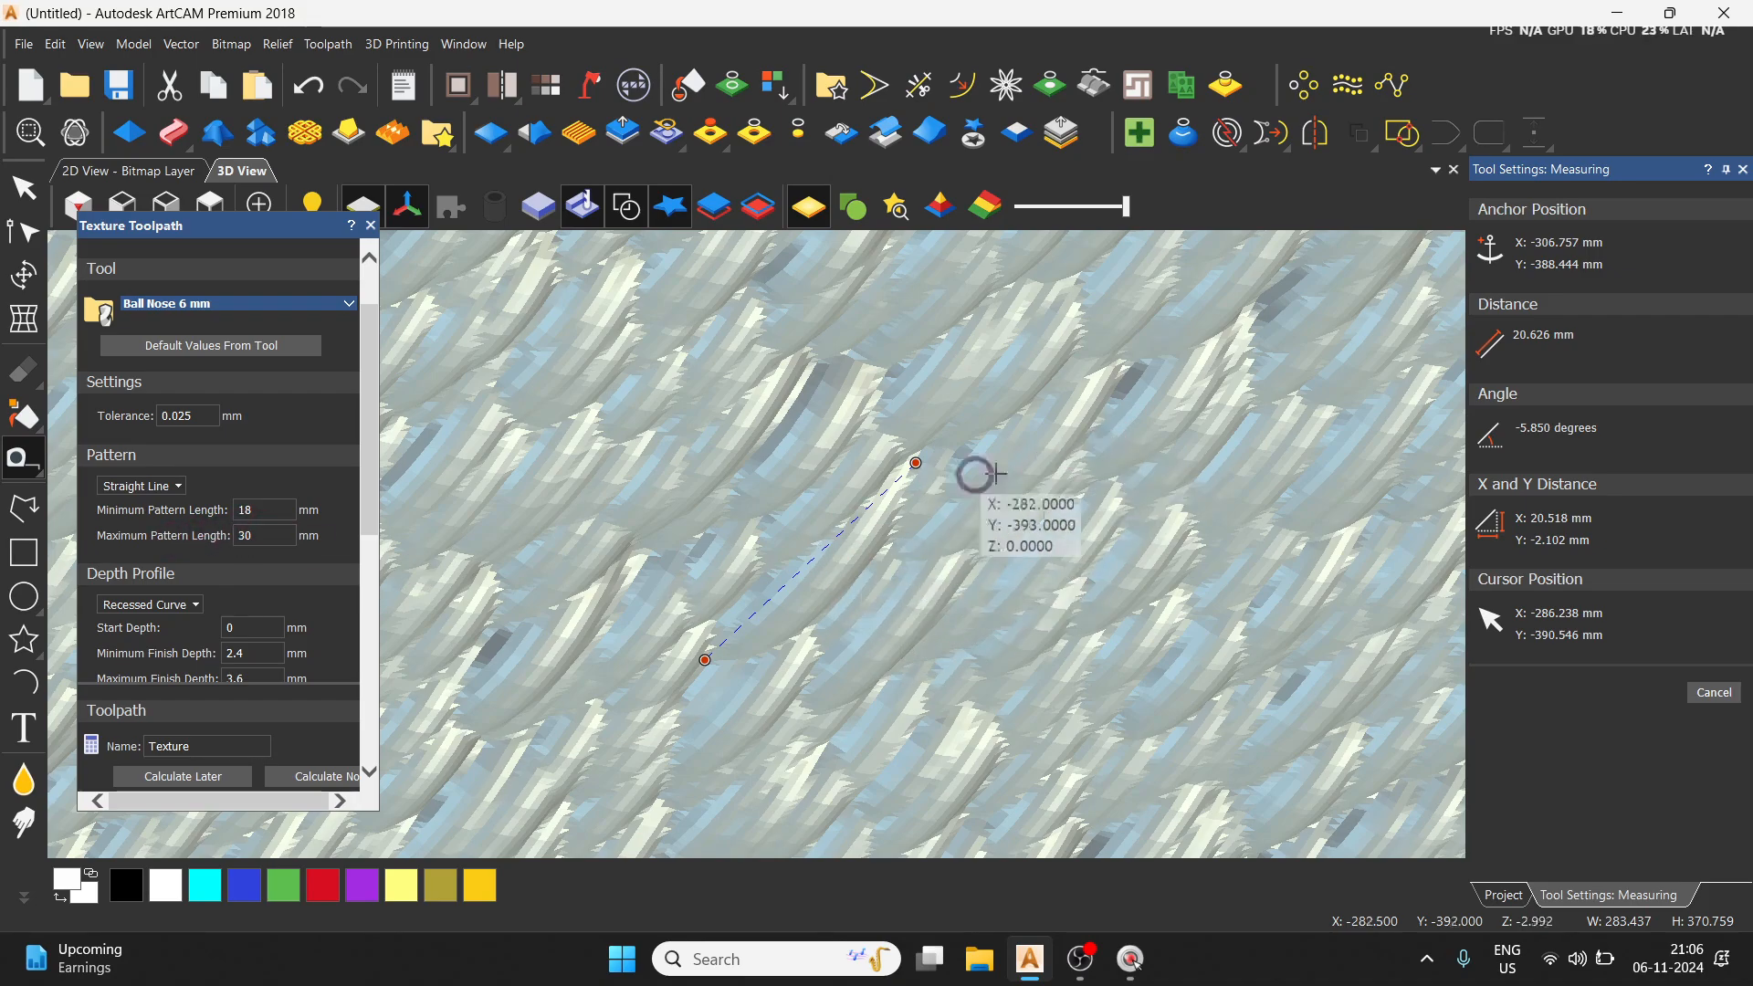
left_click(248, 535)
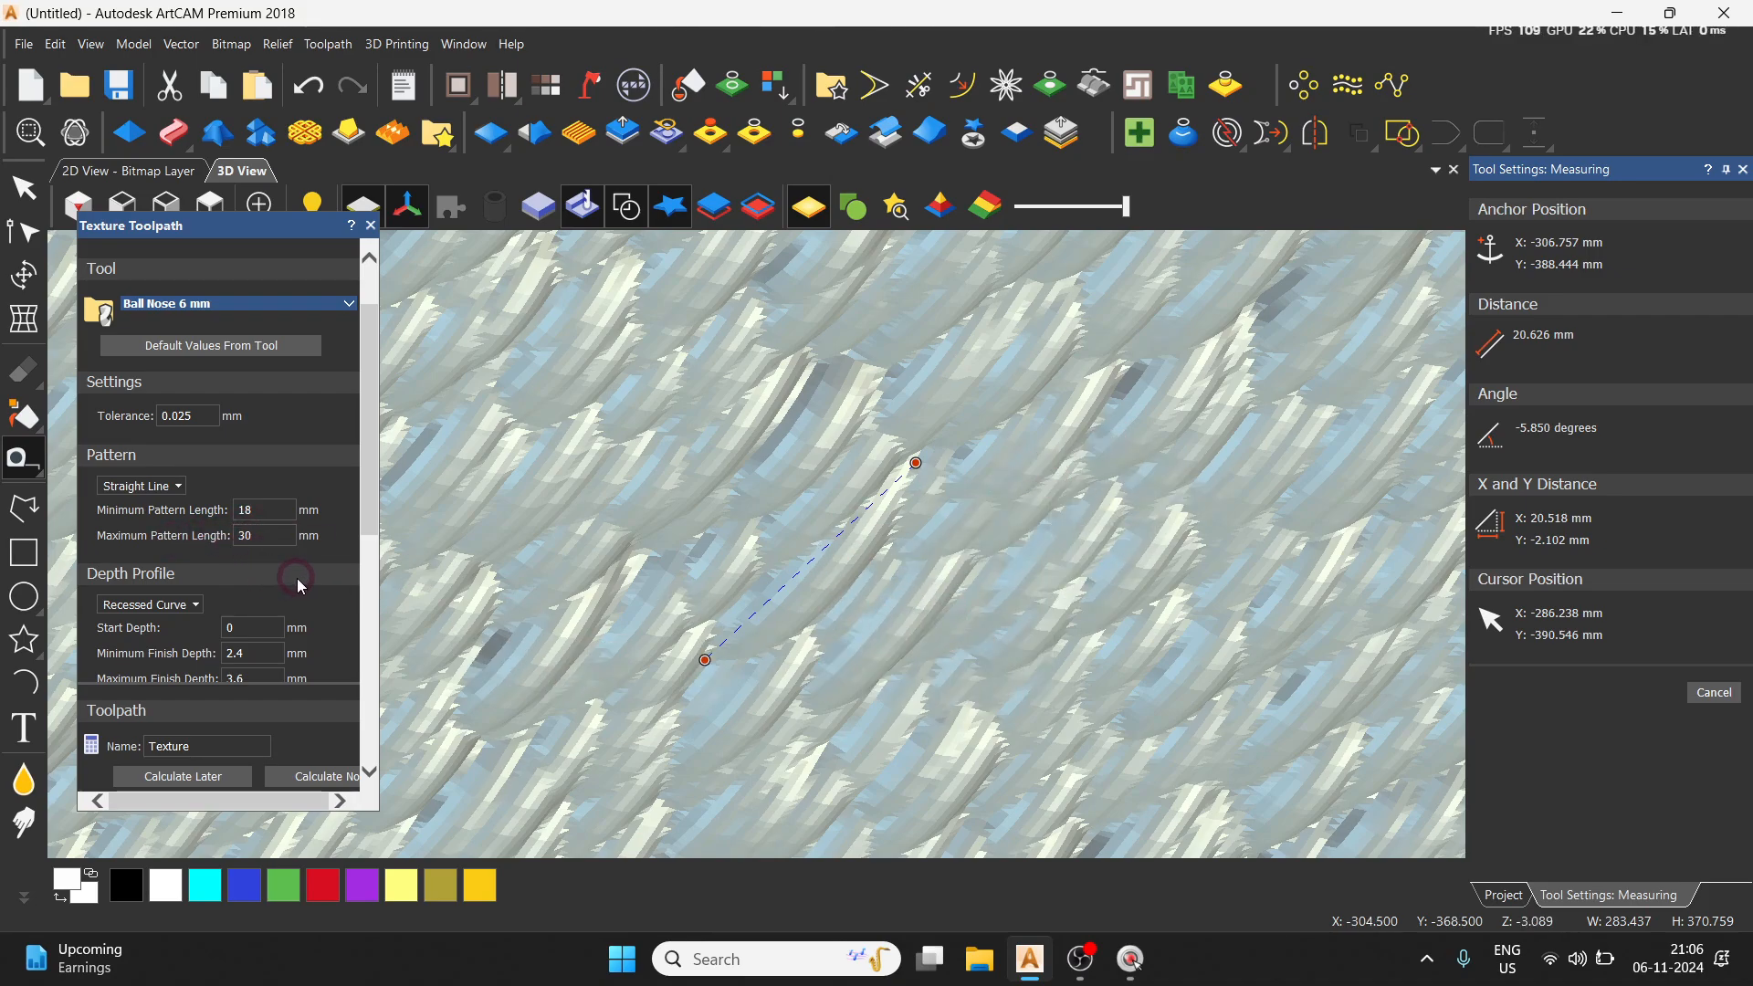
scroll(297, 578, "down", 3)
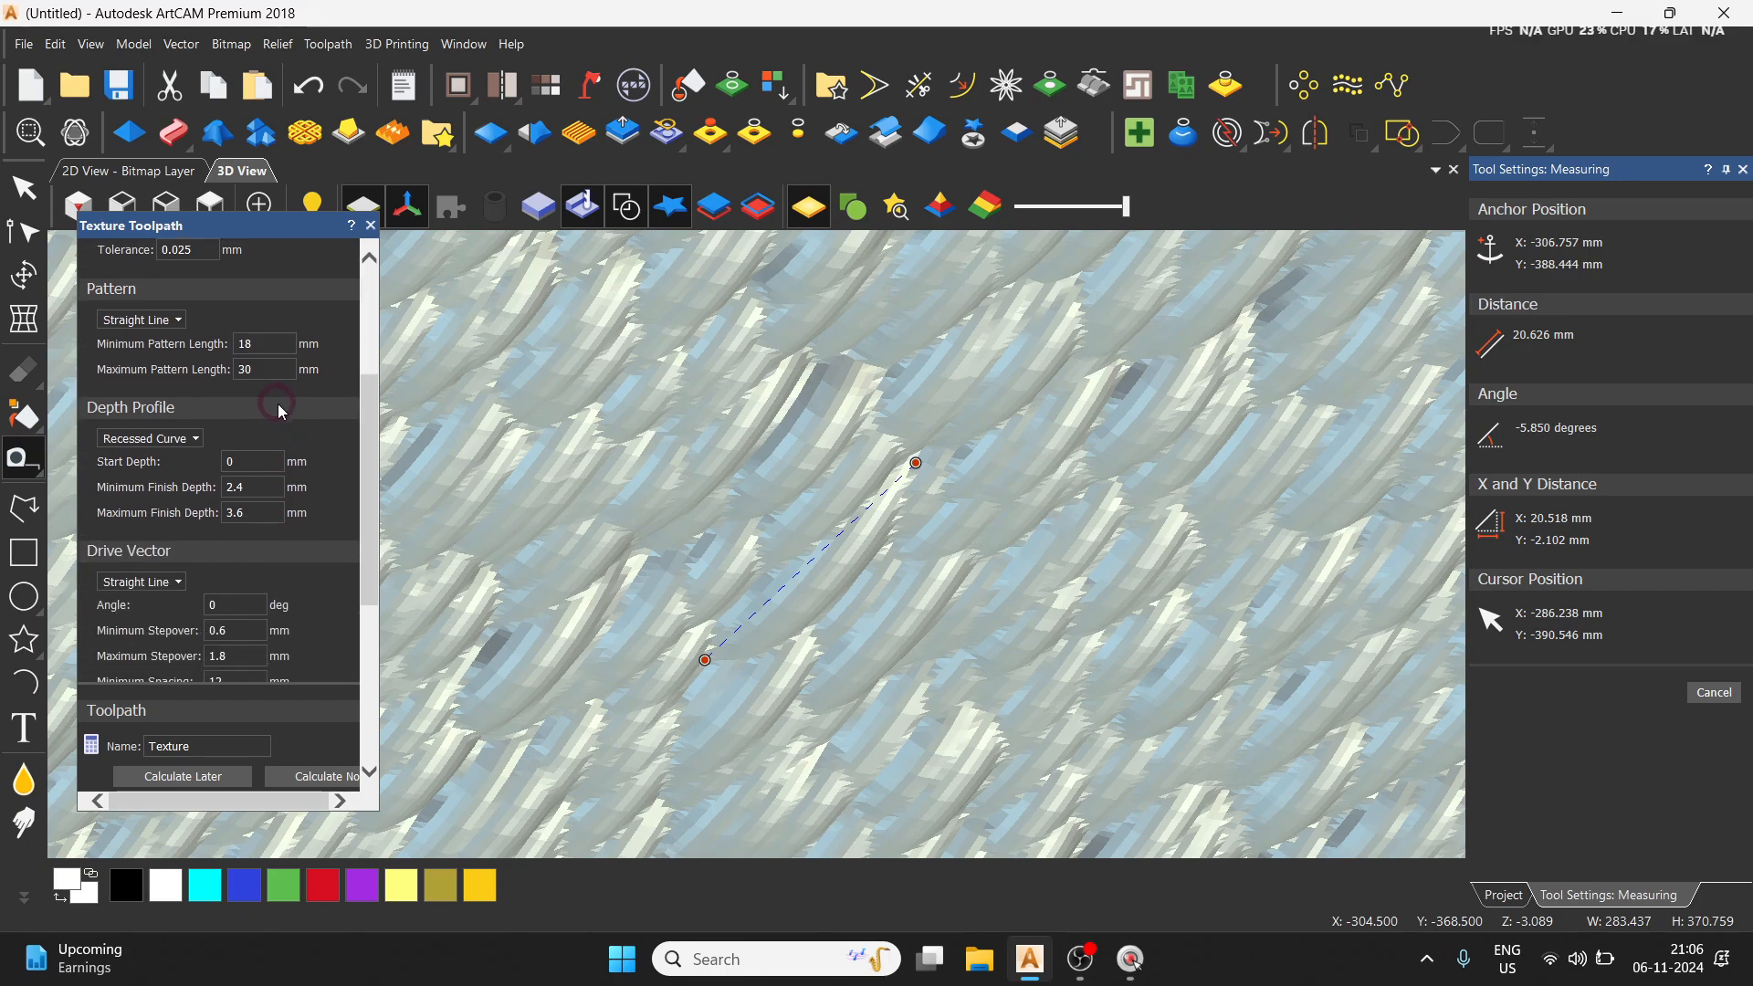
scroll(278, 429, "down", 2)
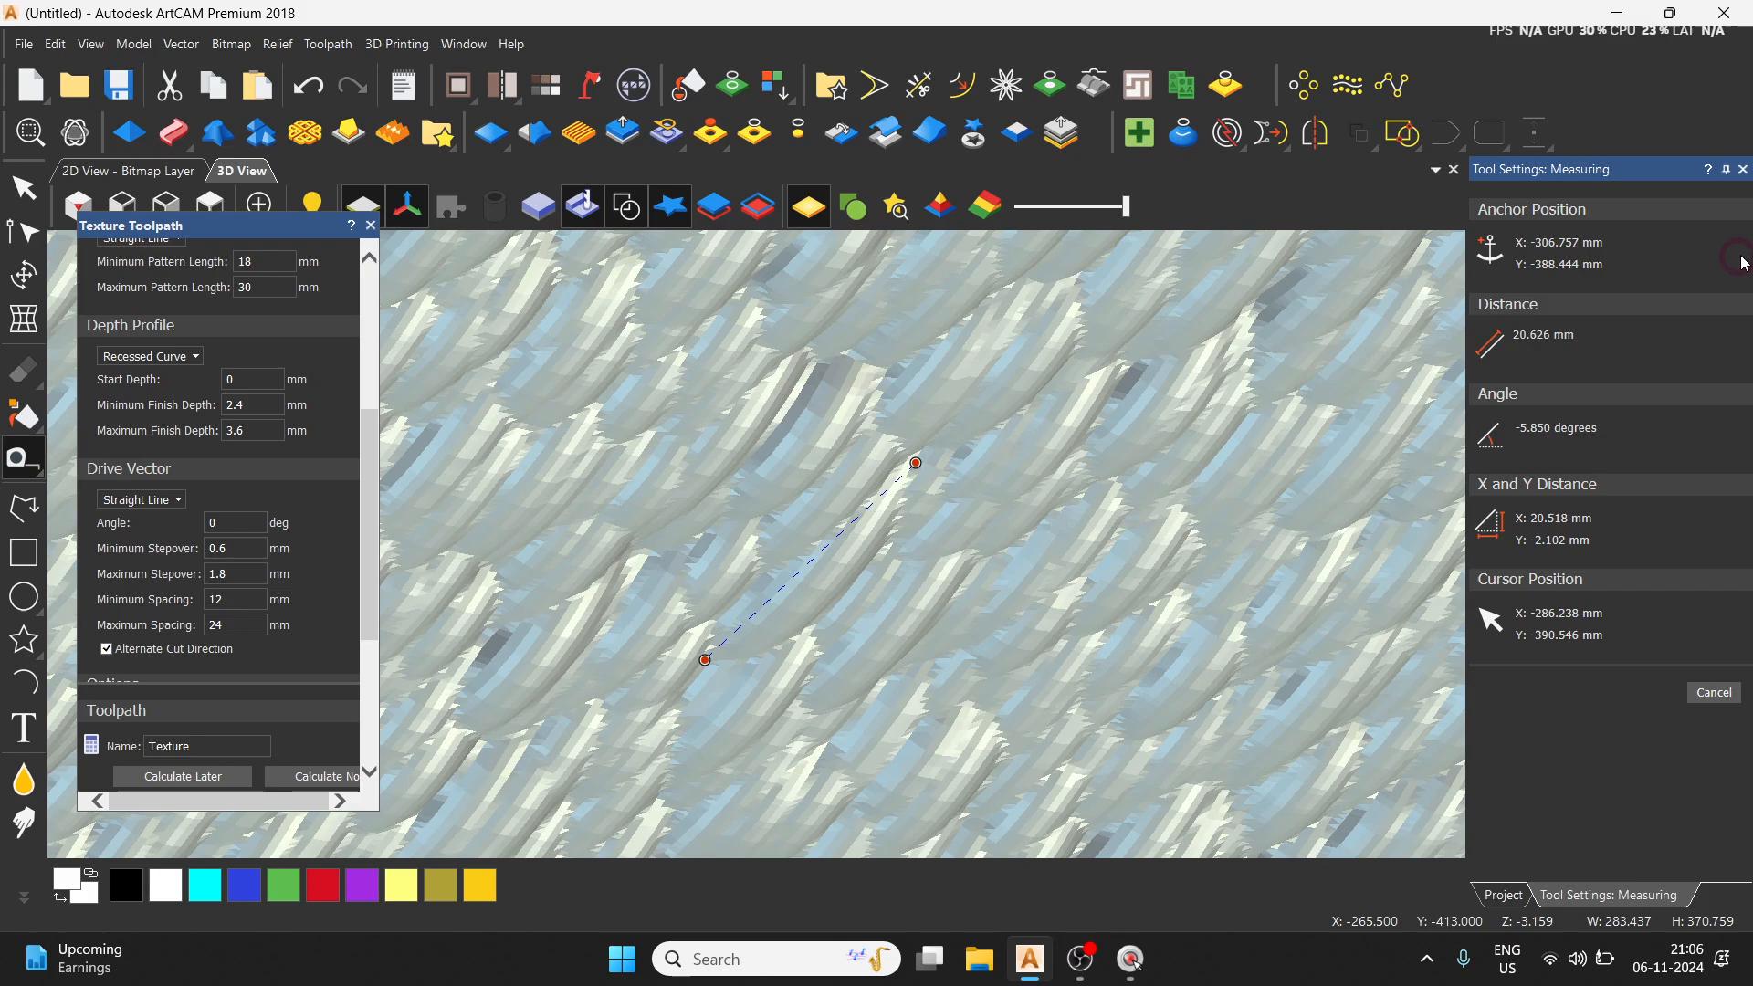
Step: Delete the toolpath simulation and show the plain model from above with the Texture Toolpath settings moved aside
left_click(1741, 174)
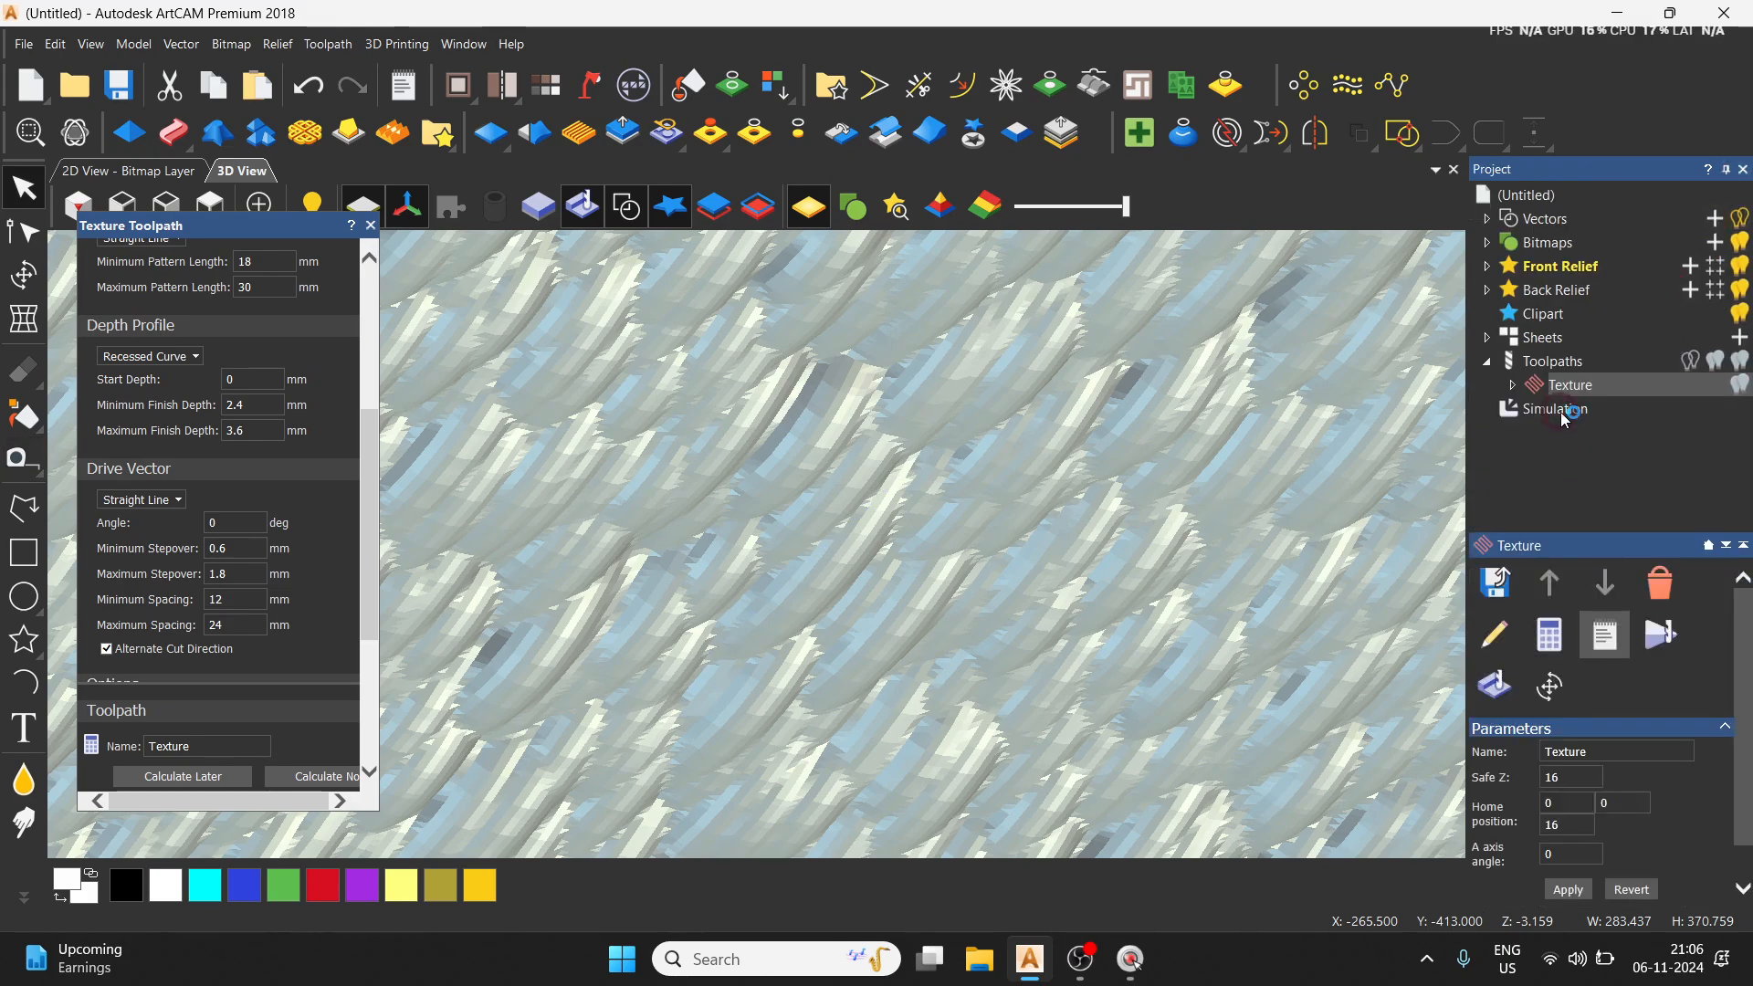
right_click(1558, 409)
left_click(1554, 616)
left_click_drag(209, 229, 1289, 251)
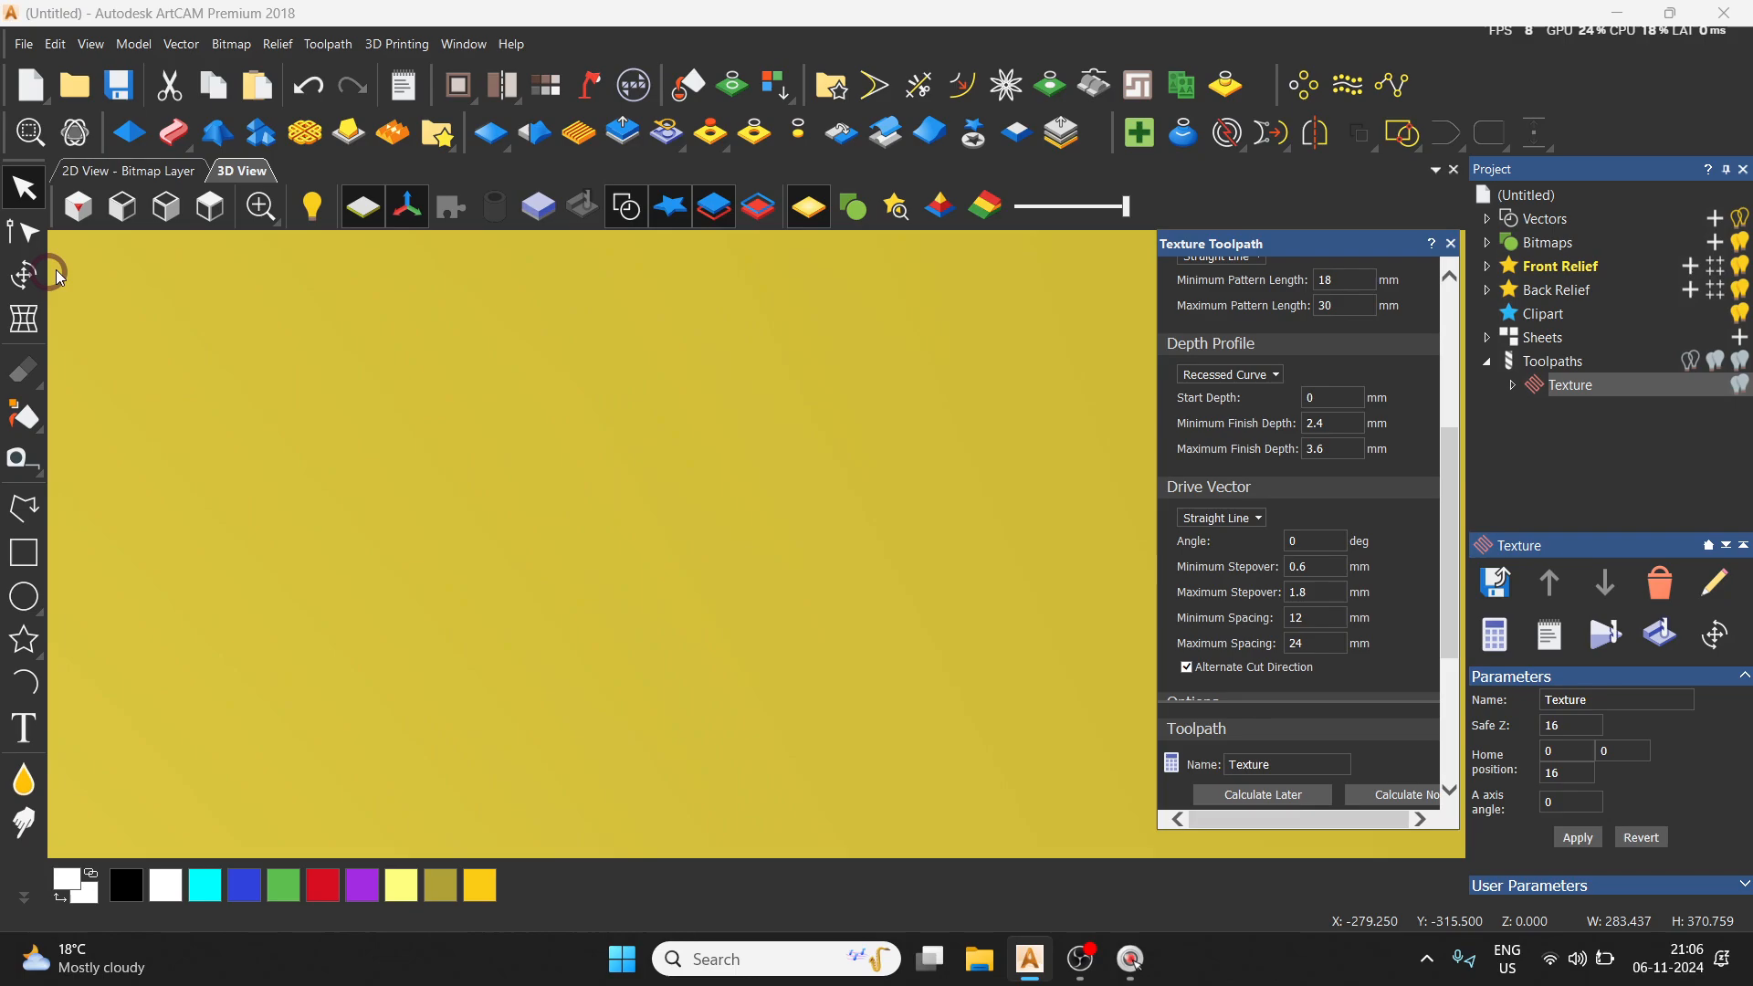
left_click(78, 207)
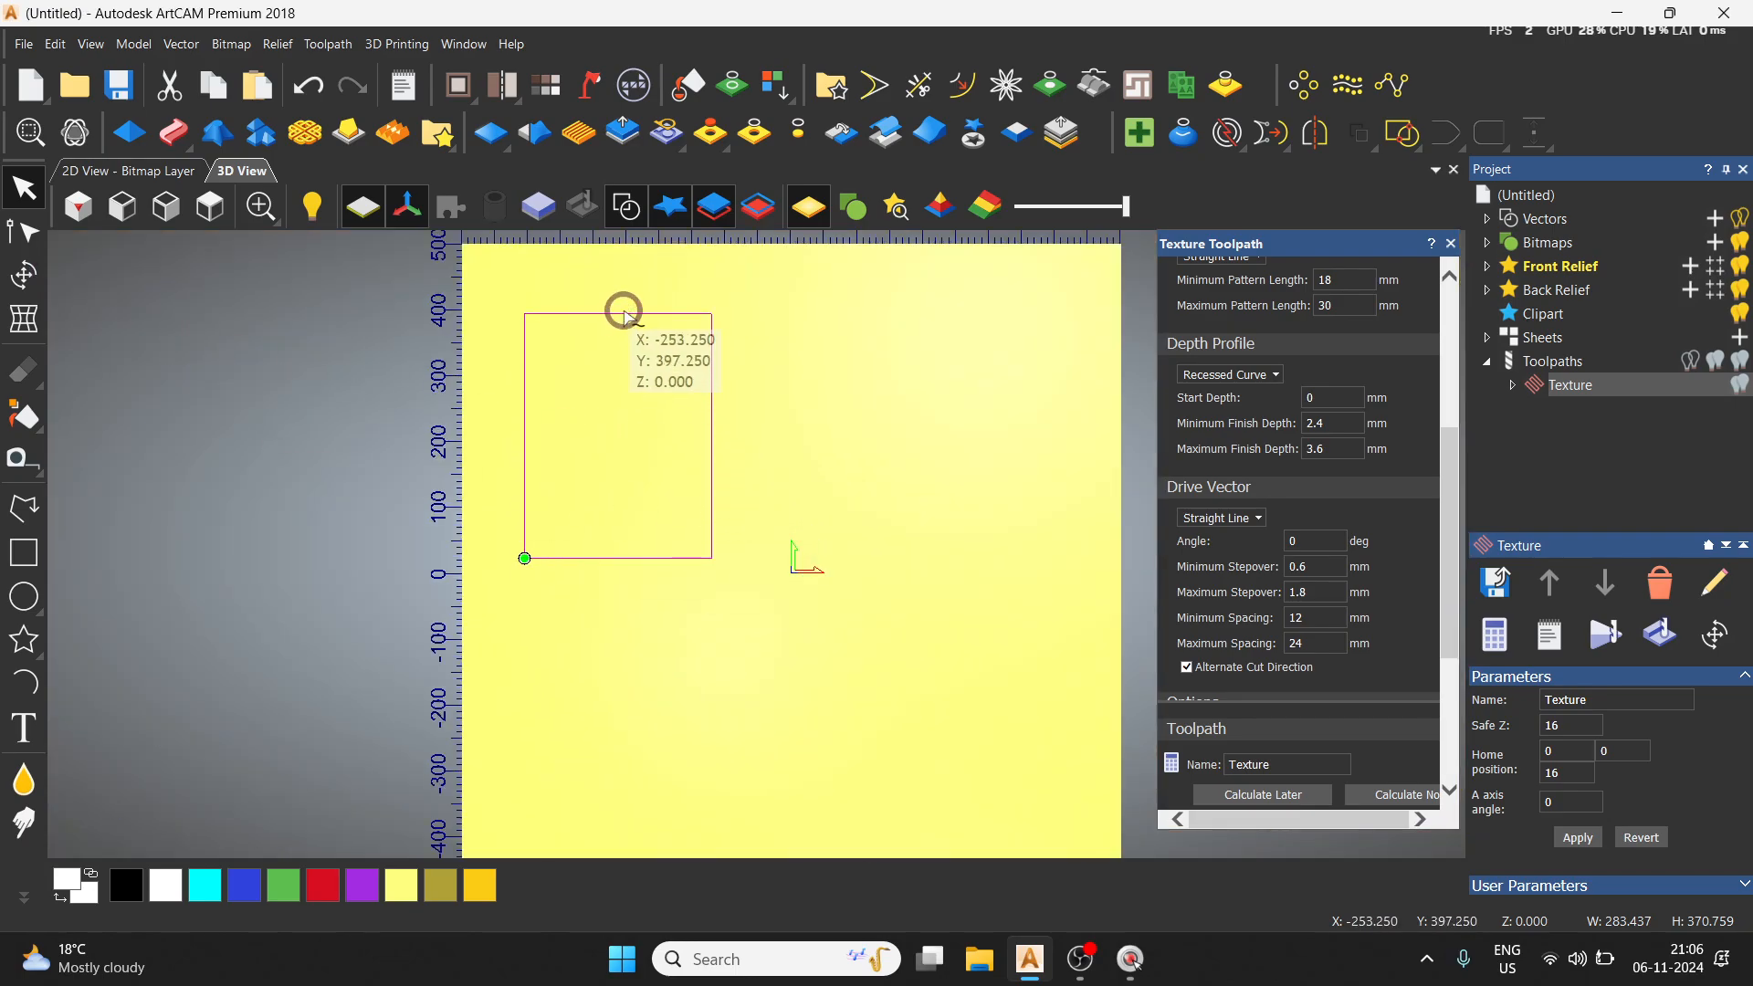
Step: Copy the rectangle across the model, and duplicate the pair below to make a two-by-two layout of four rectangles
key("ctrl+c")
key("ctrl+v")
left_click(714, 544, "shift")
key("ctrl+c")
key("ctrl+v")
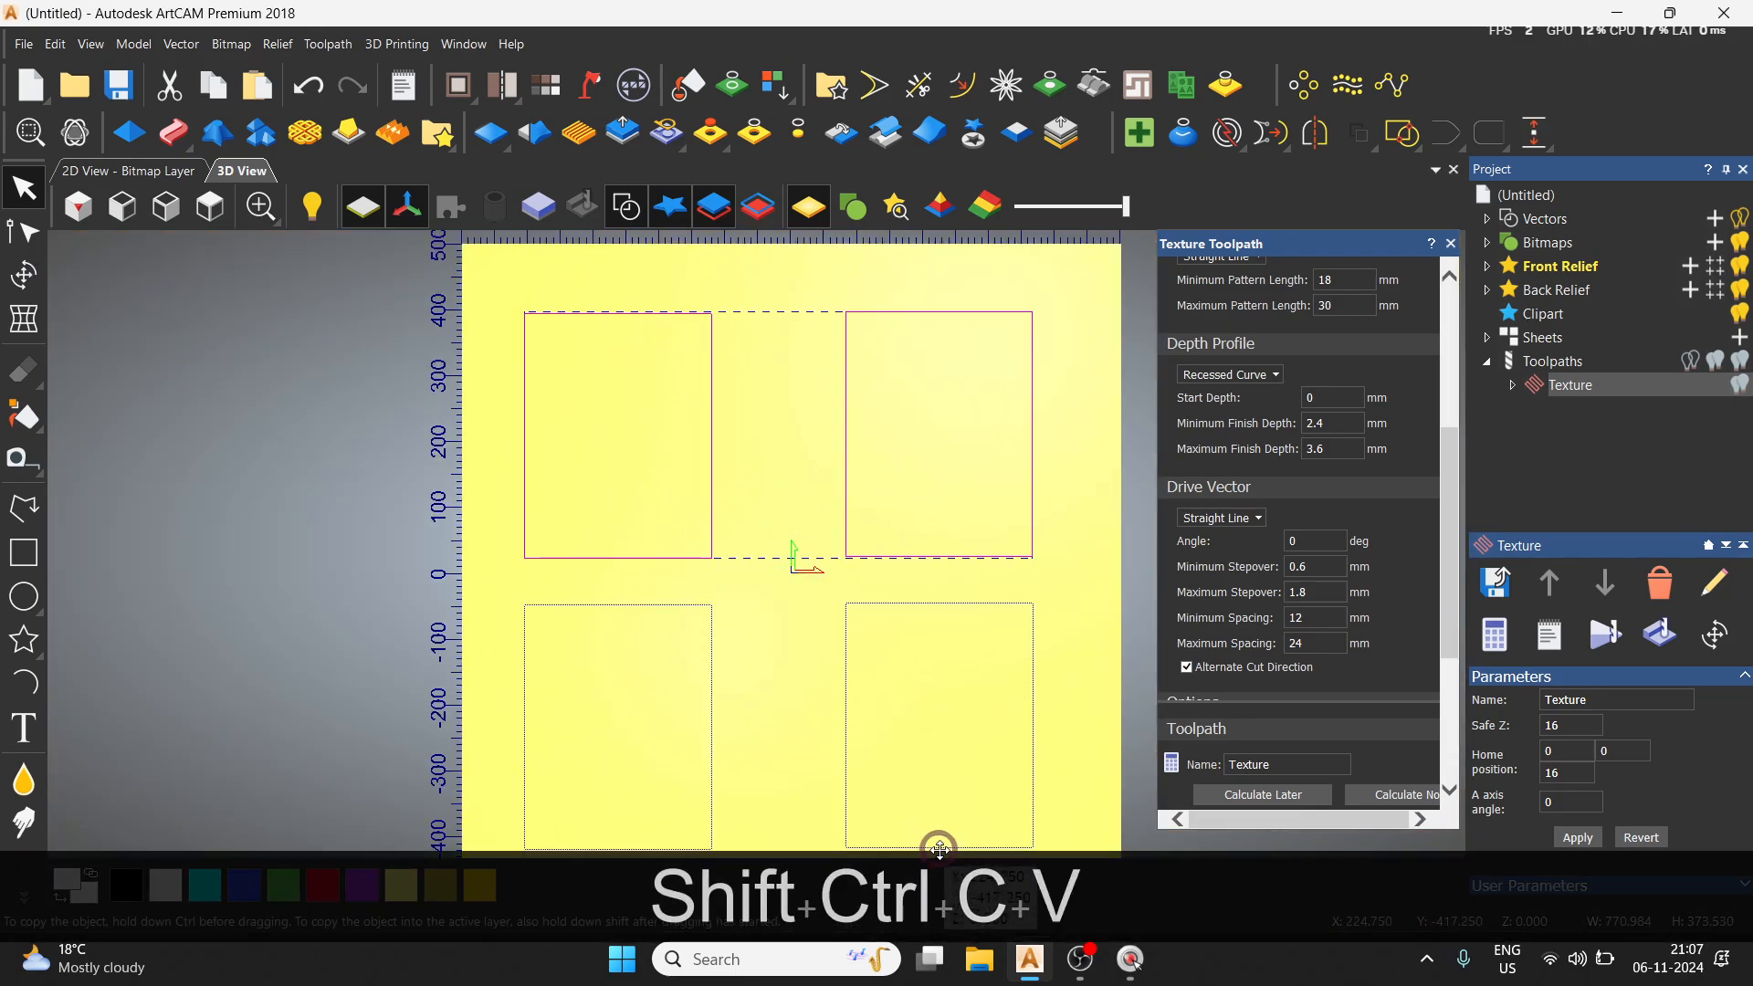
scroll(950, 730, "down", 2)
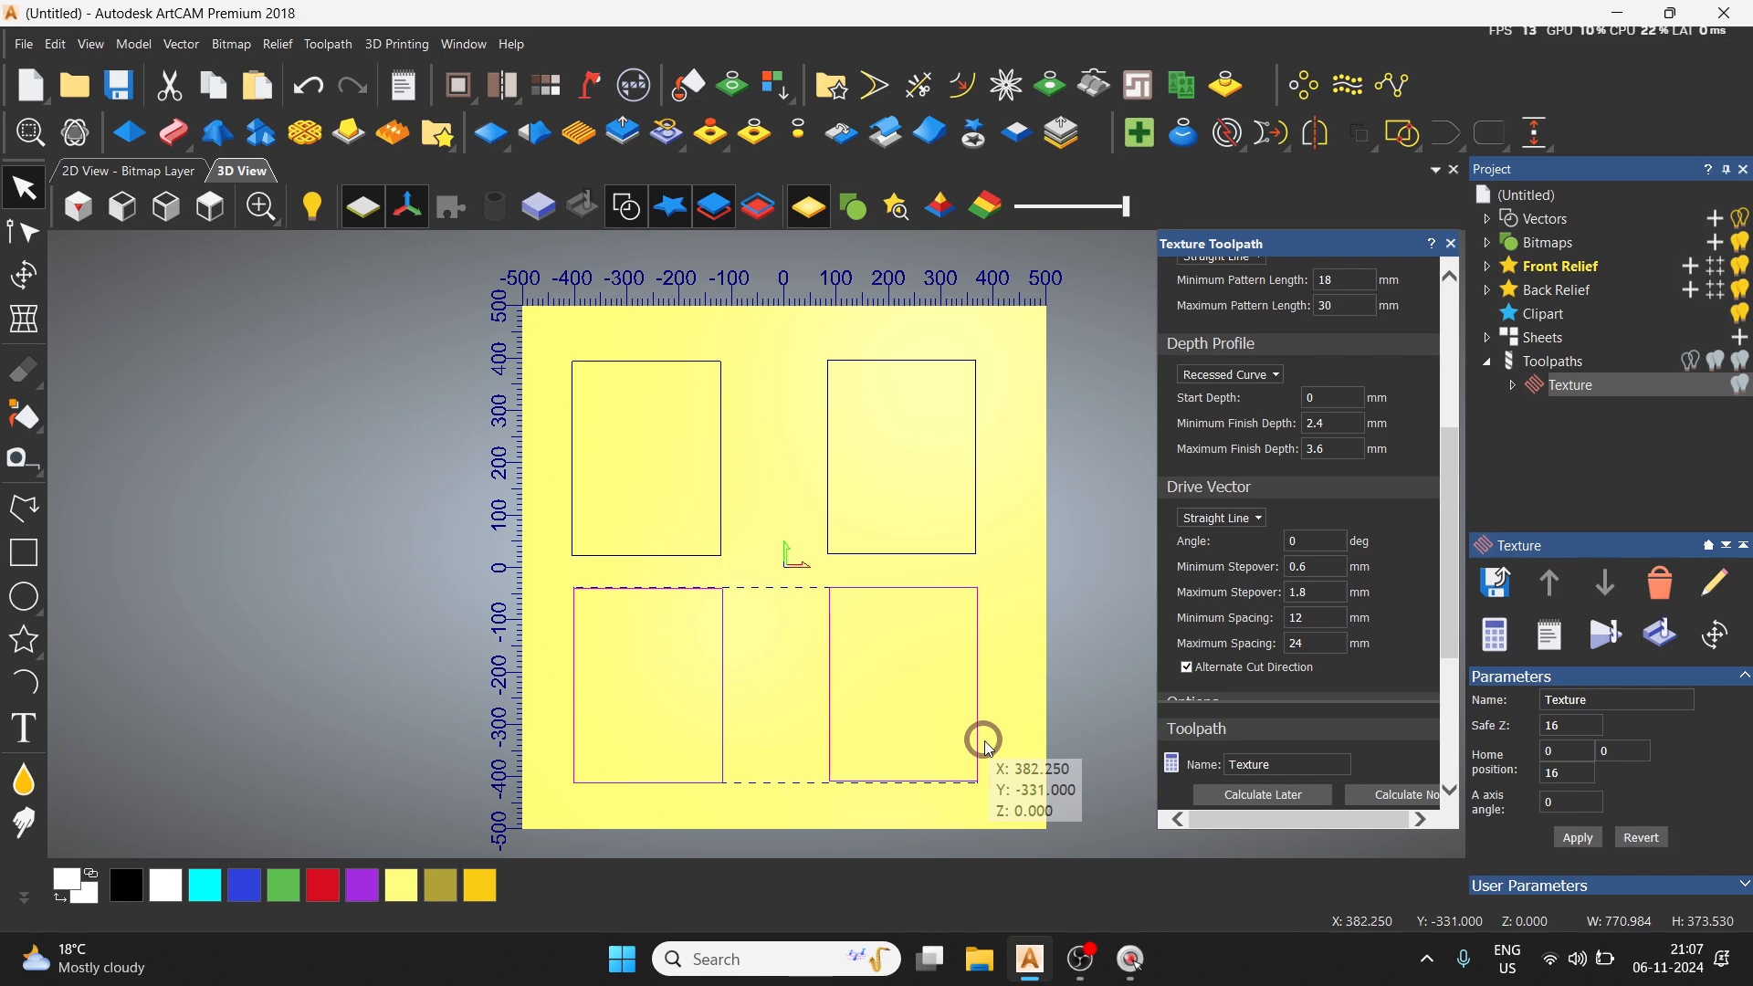
Step: Select the upper-left rectangle and reopen the existing Texture toolpath for editing
left_click(277, 381)
left_click(543, 421)
left_click(589, 363)
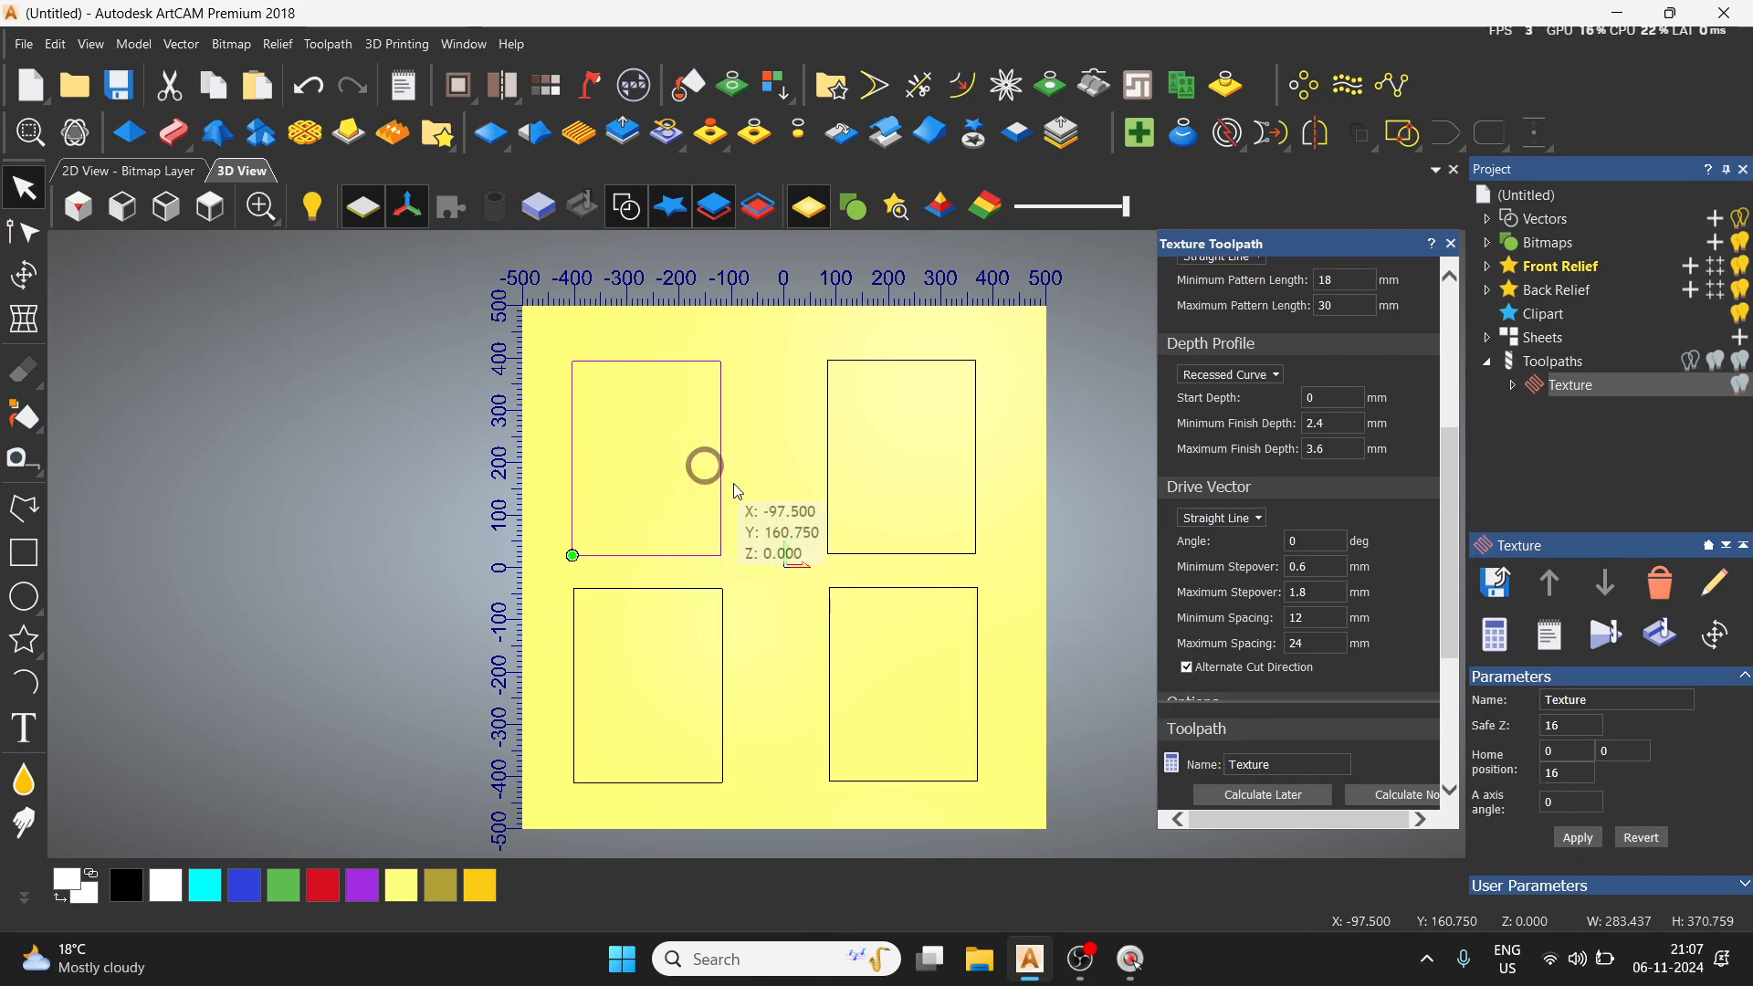
scroll(1228, 589, "up", 5)
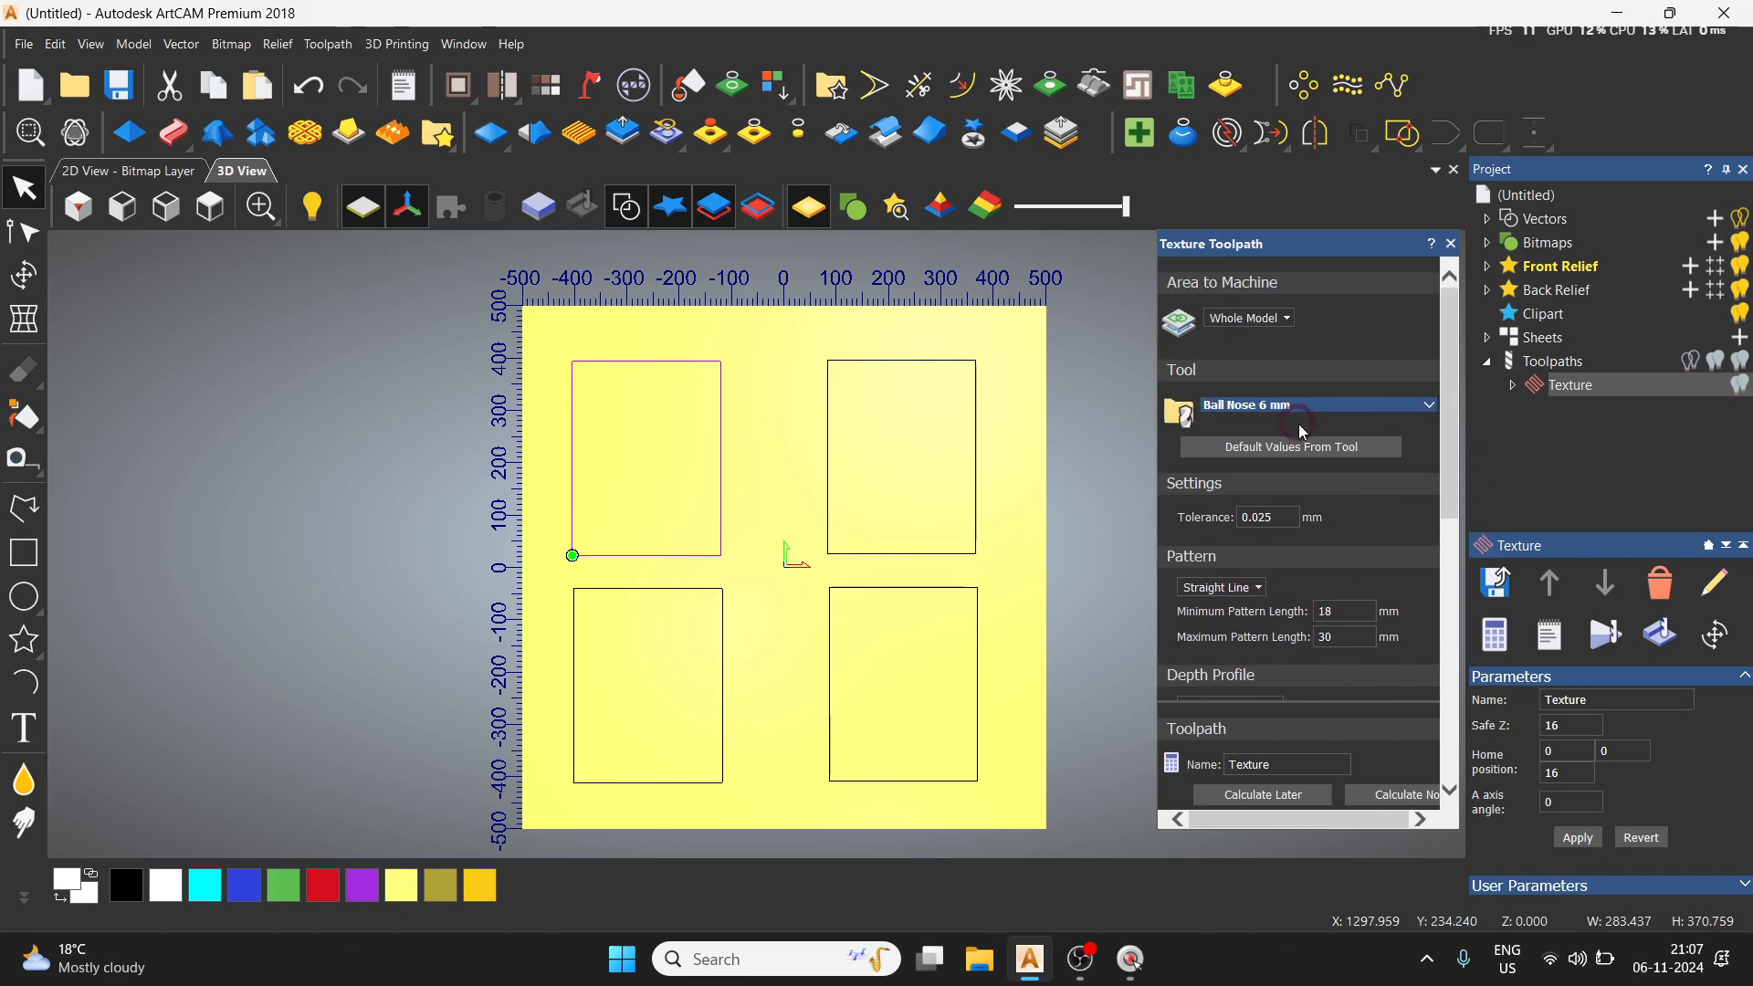
left_click(1452, 243)
right_click(1668, 400)
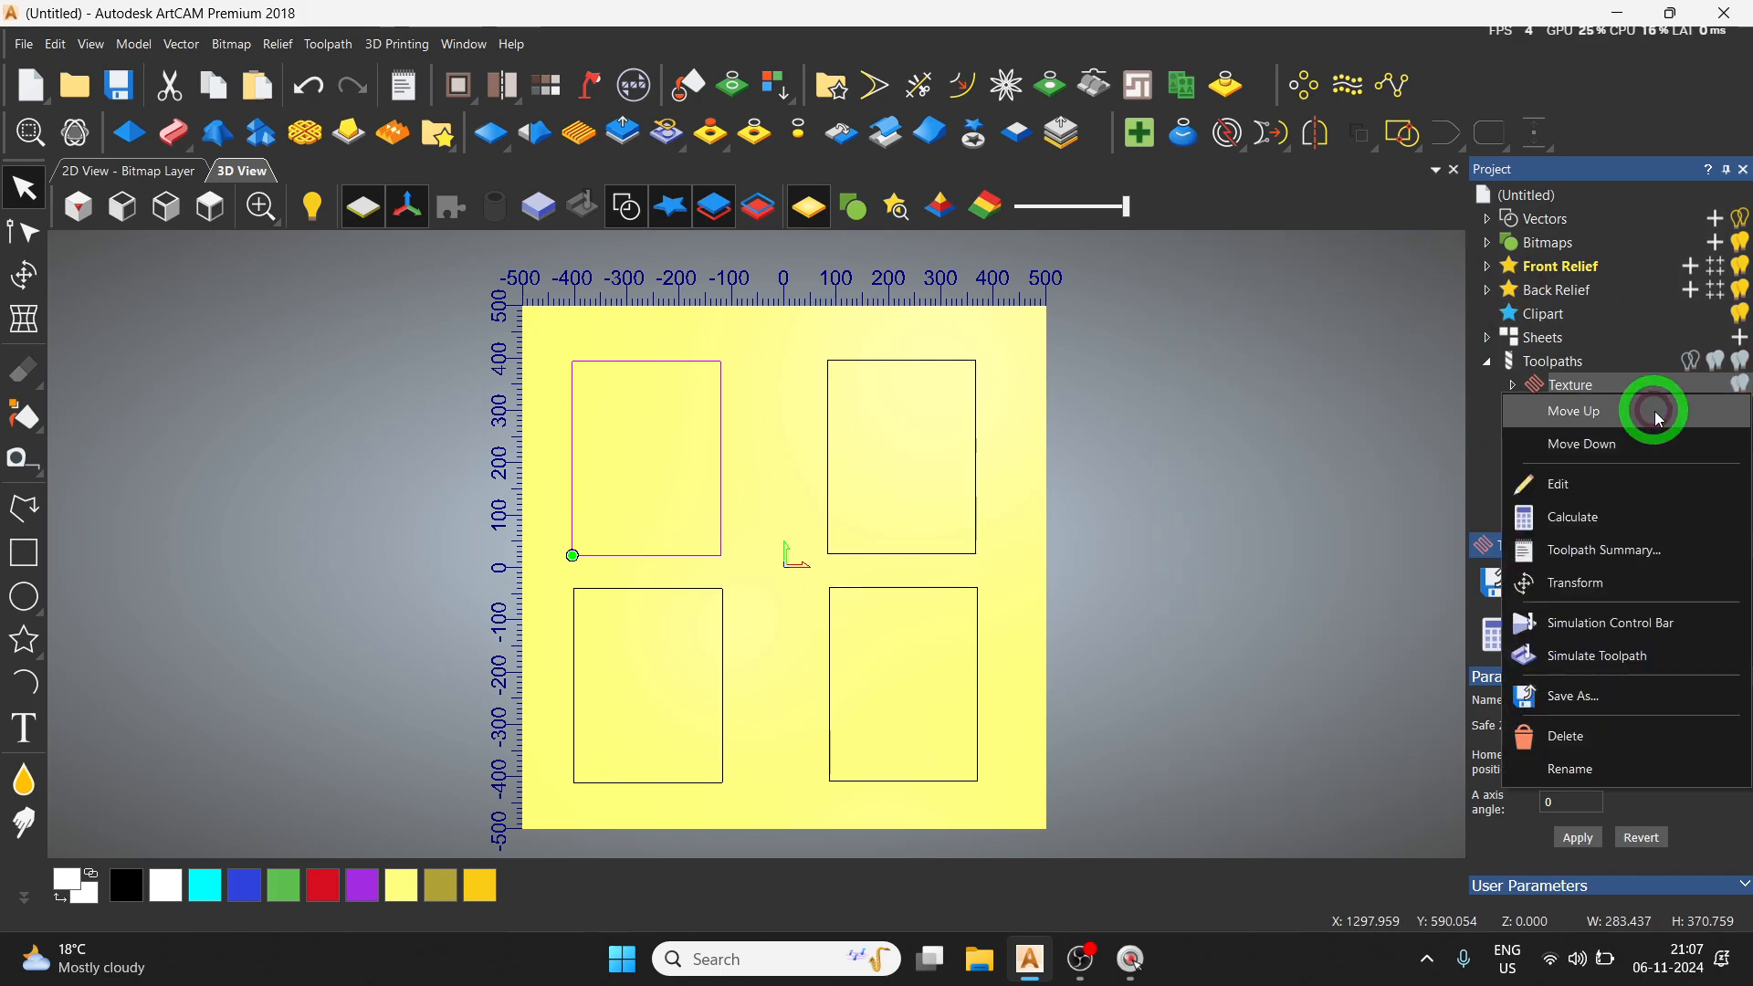
left_click(1615, 483)
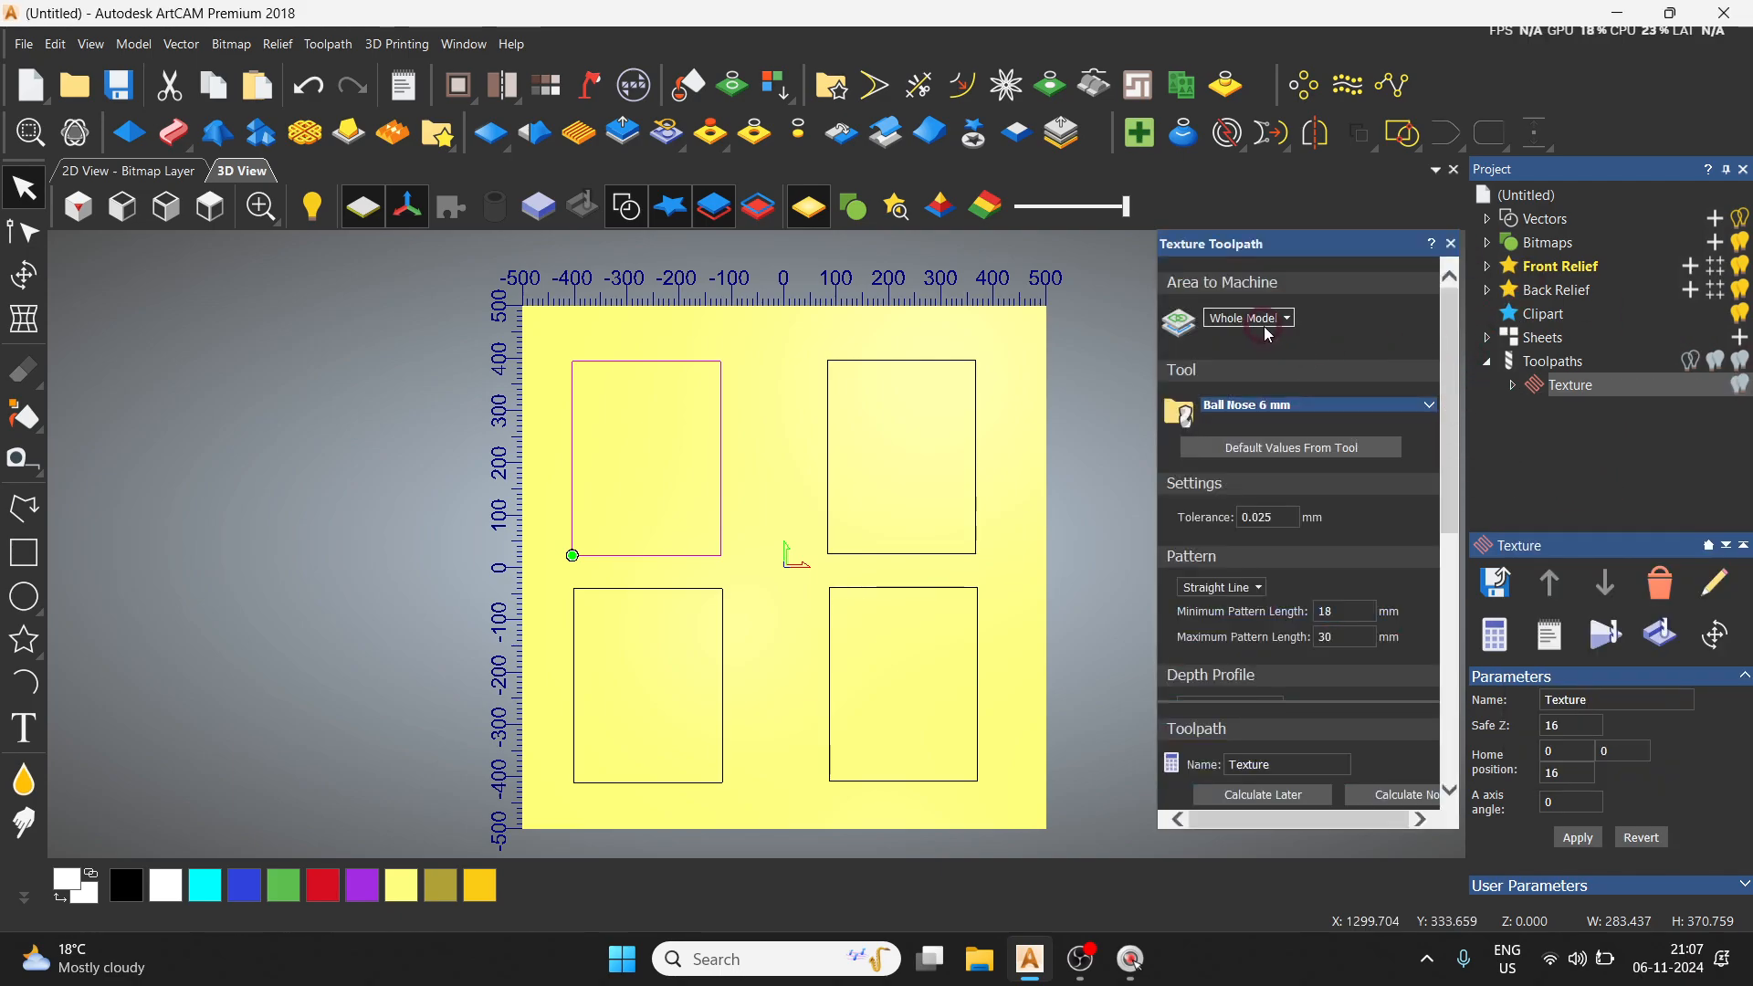
Step: Restore the tool's default values in the Texture toolpath and review its machining area, pattern lengths and finish depths
left_click(1269, 321)
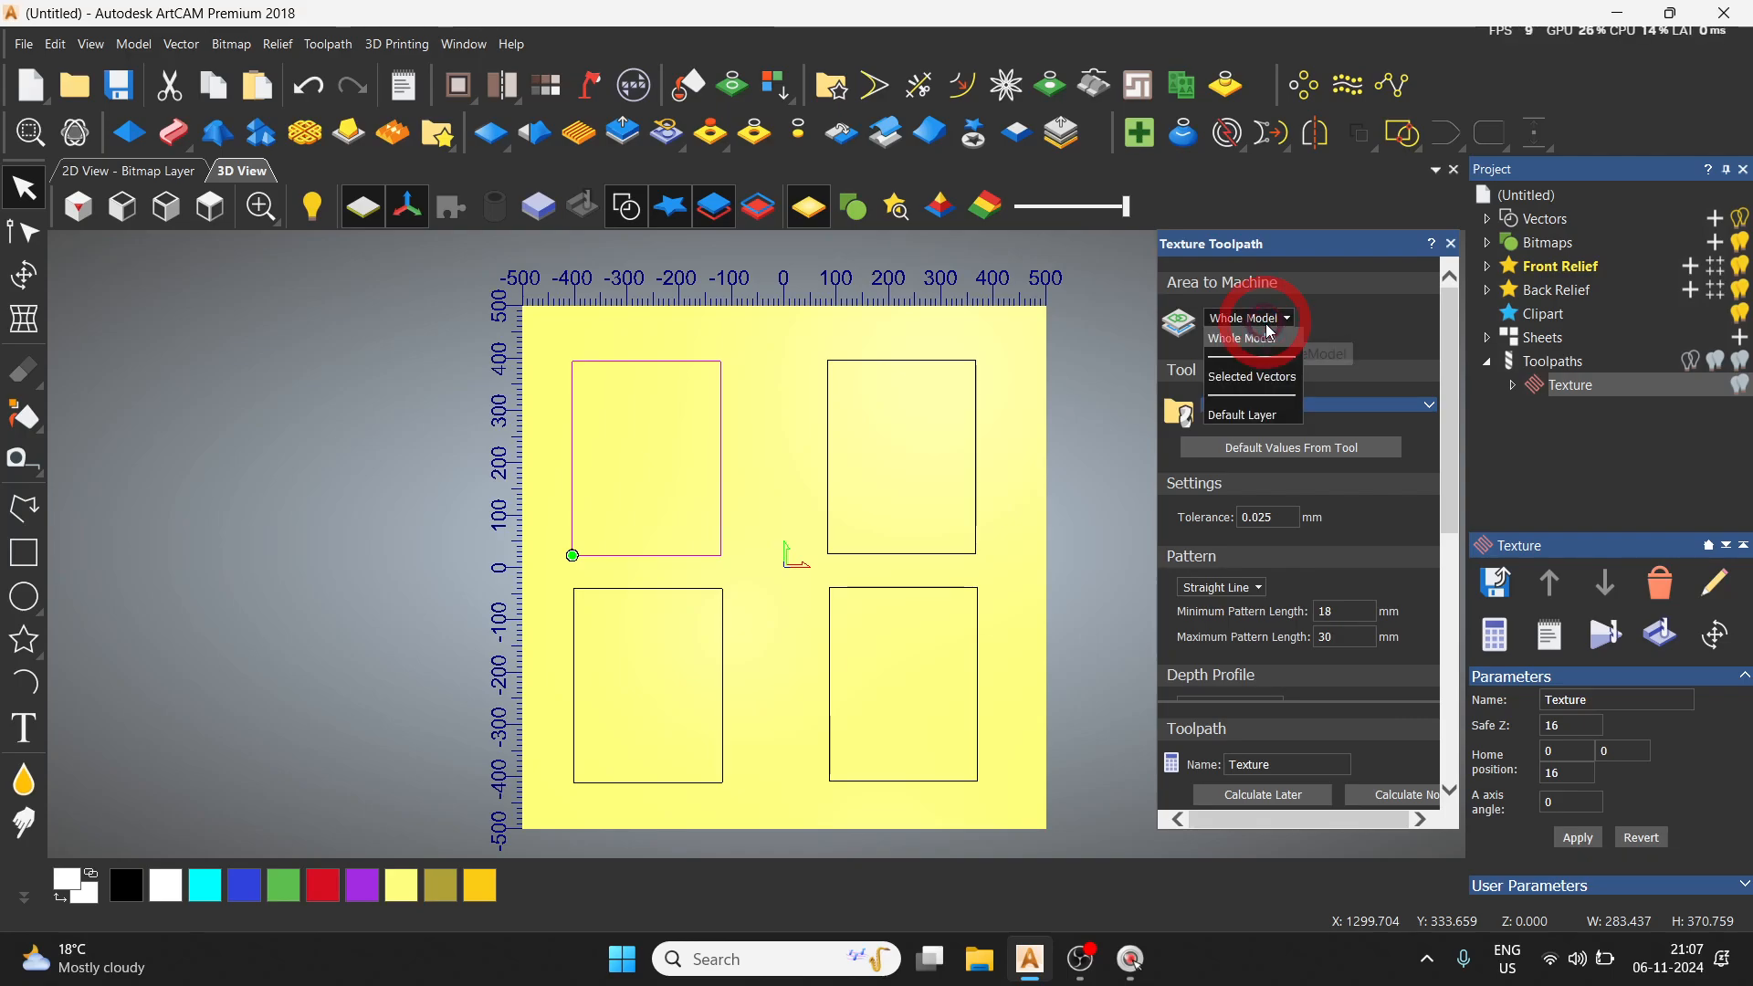
left_click(1128, 383)
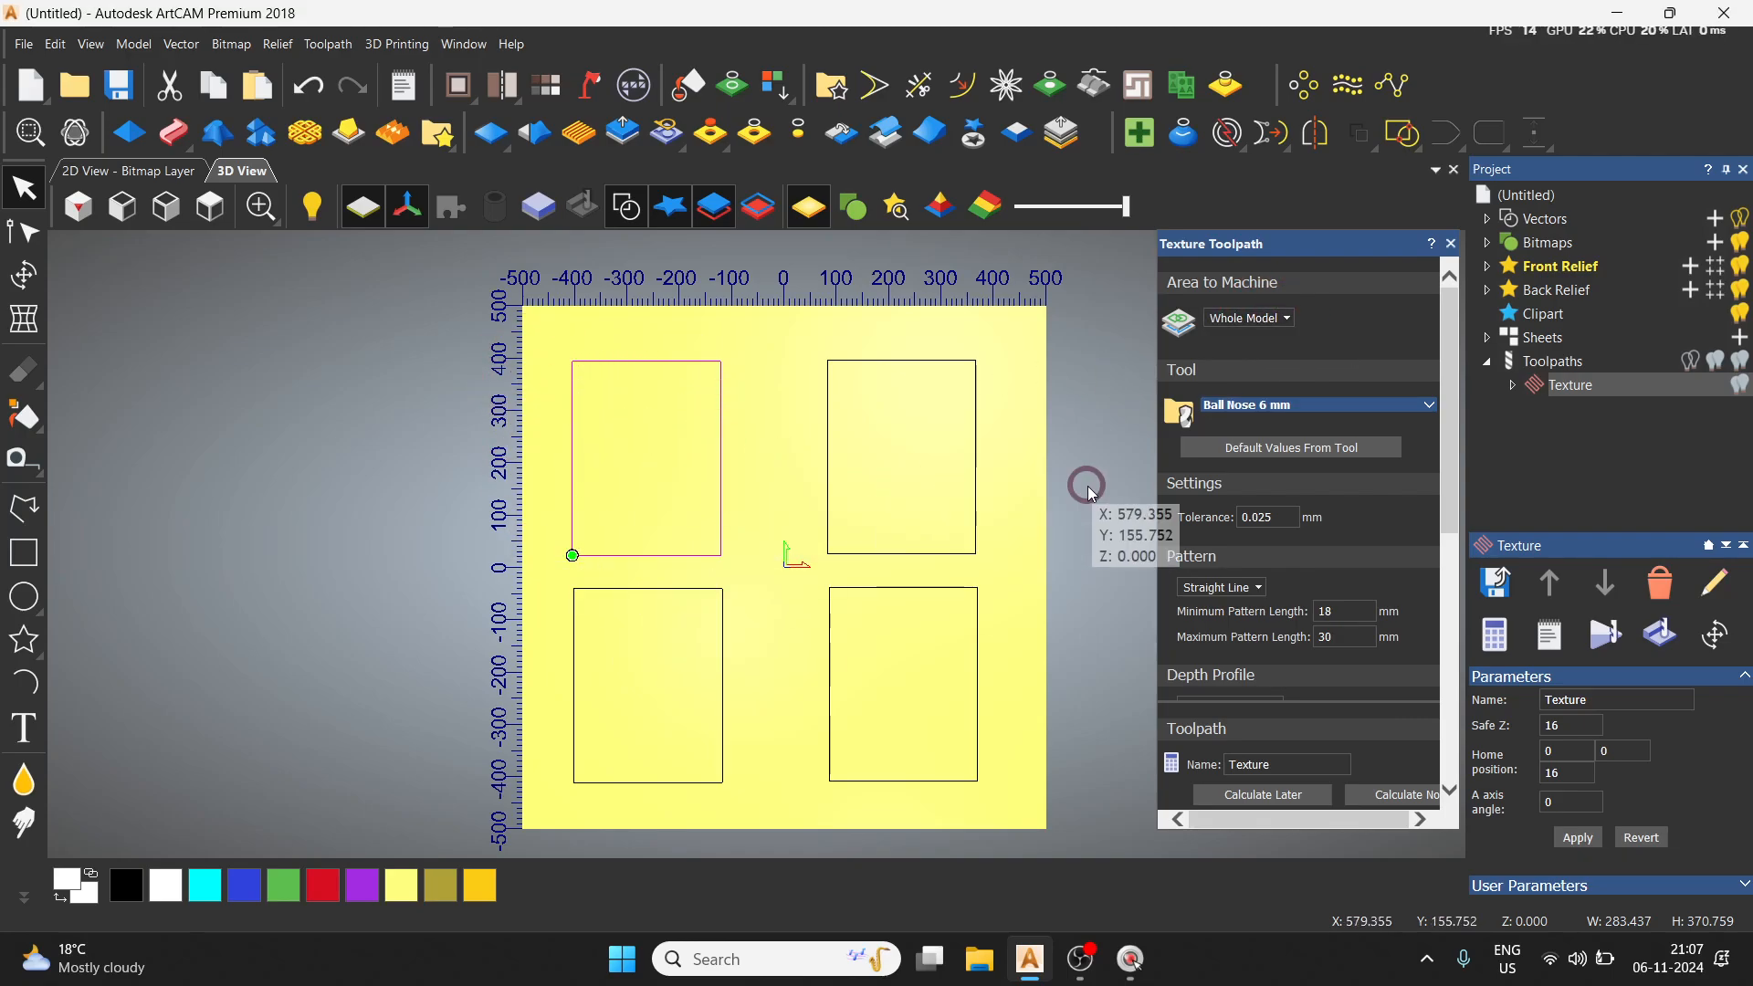
left_click(1329, 459)
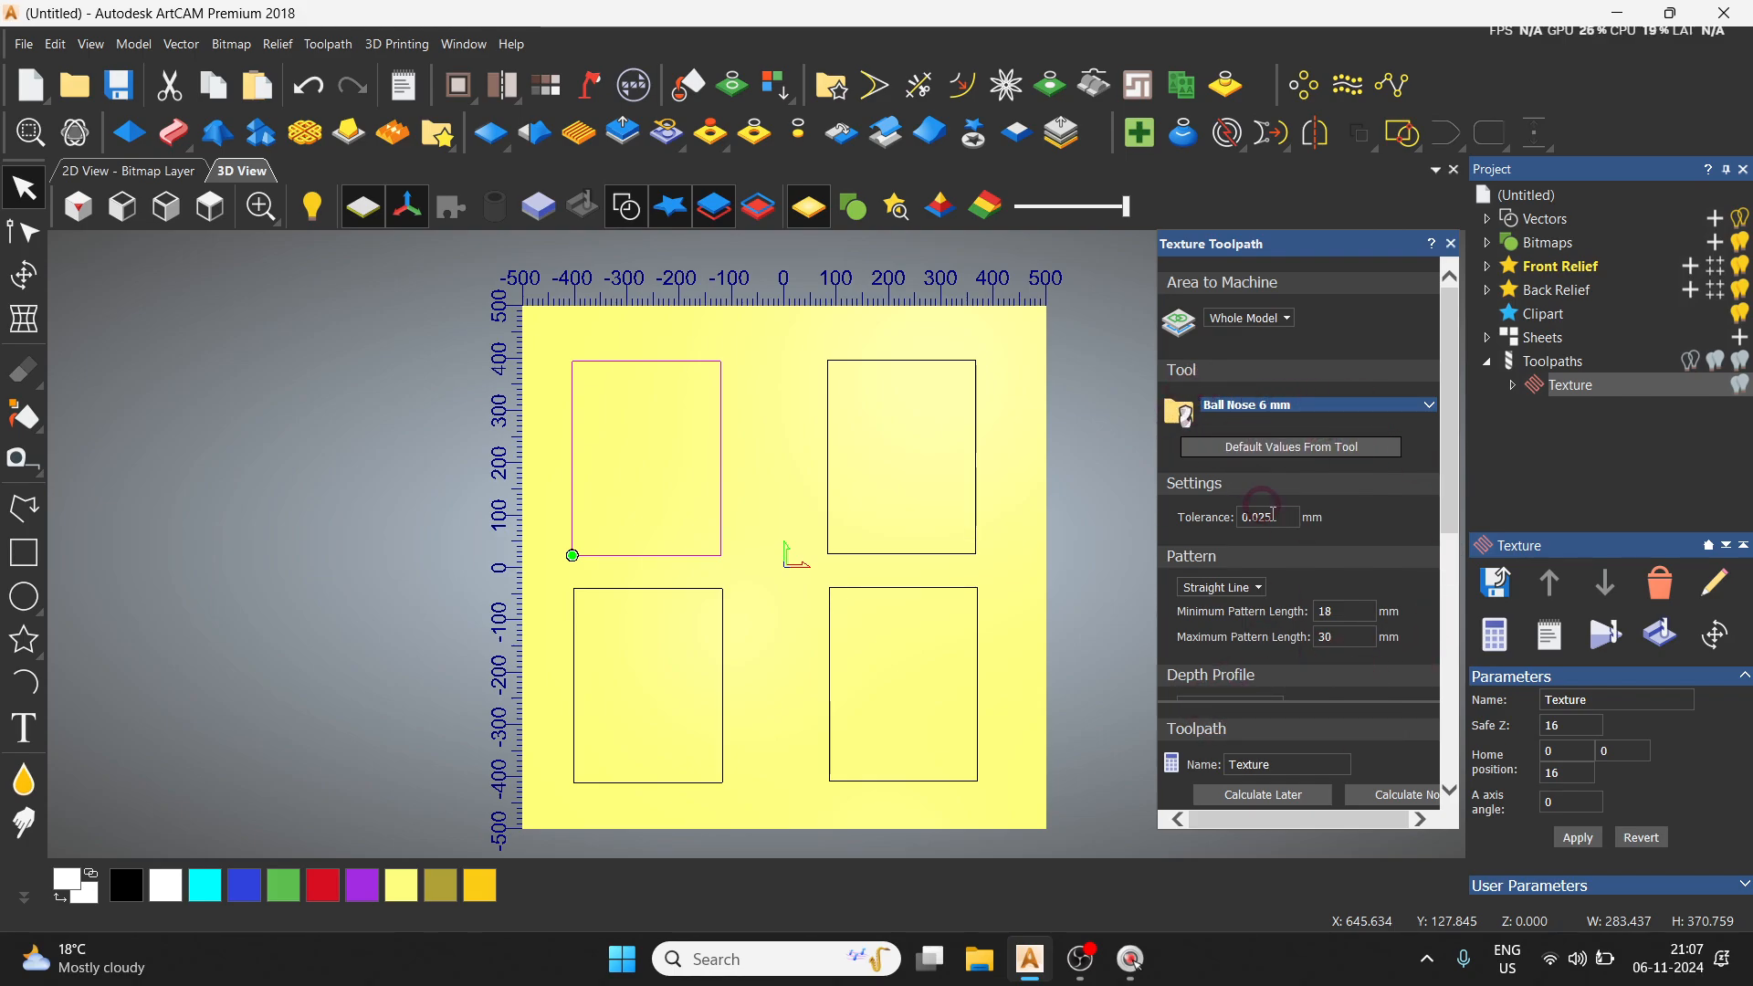
scroll(1370, 557, "down", 1)
left_click(1349, 613)
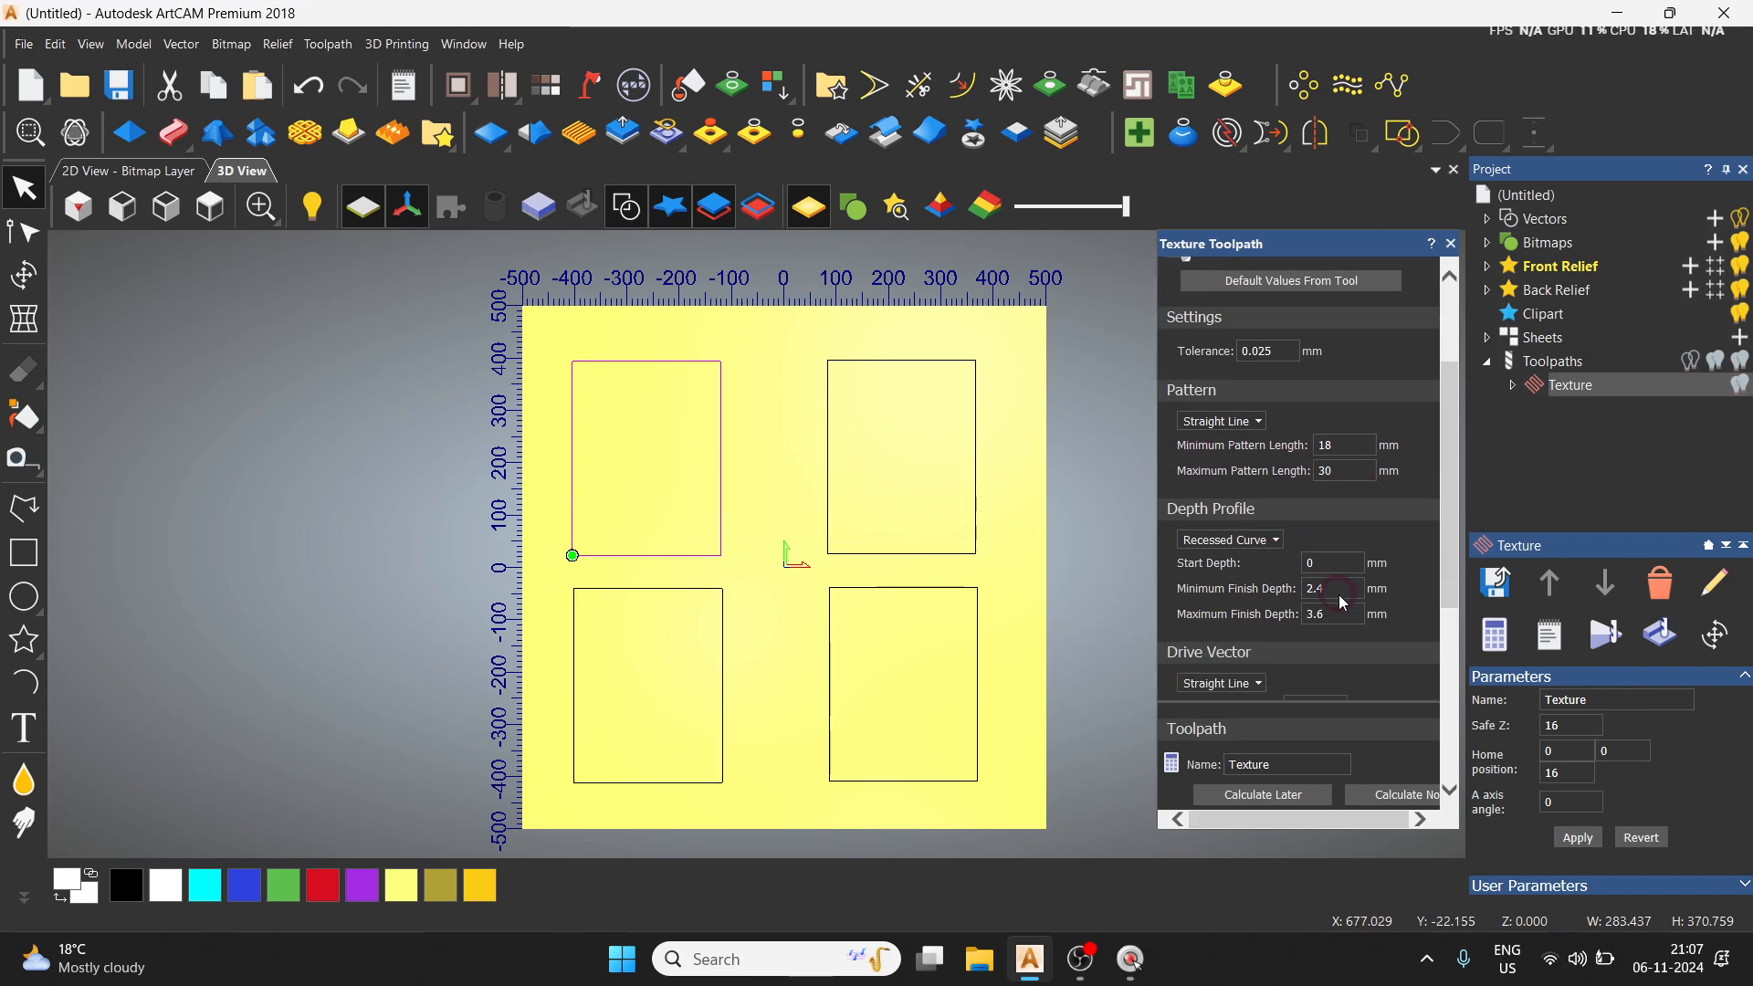
Step: Assign the Ball Nose 6 mm tool to a new texture toolpath and limit its area to Selected Vectors for the upper-right rectangle
left_click(620, 584)
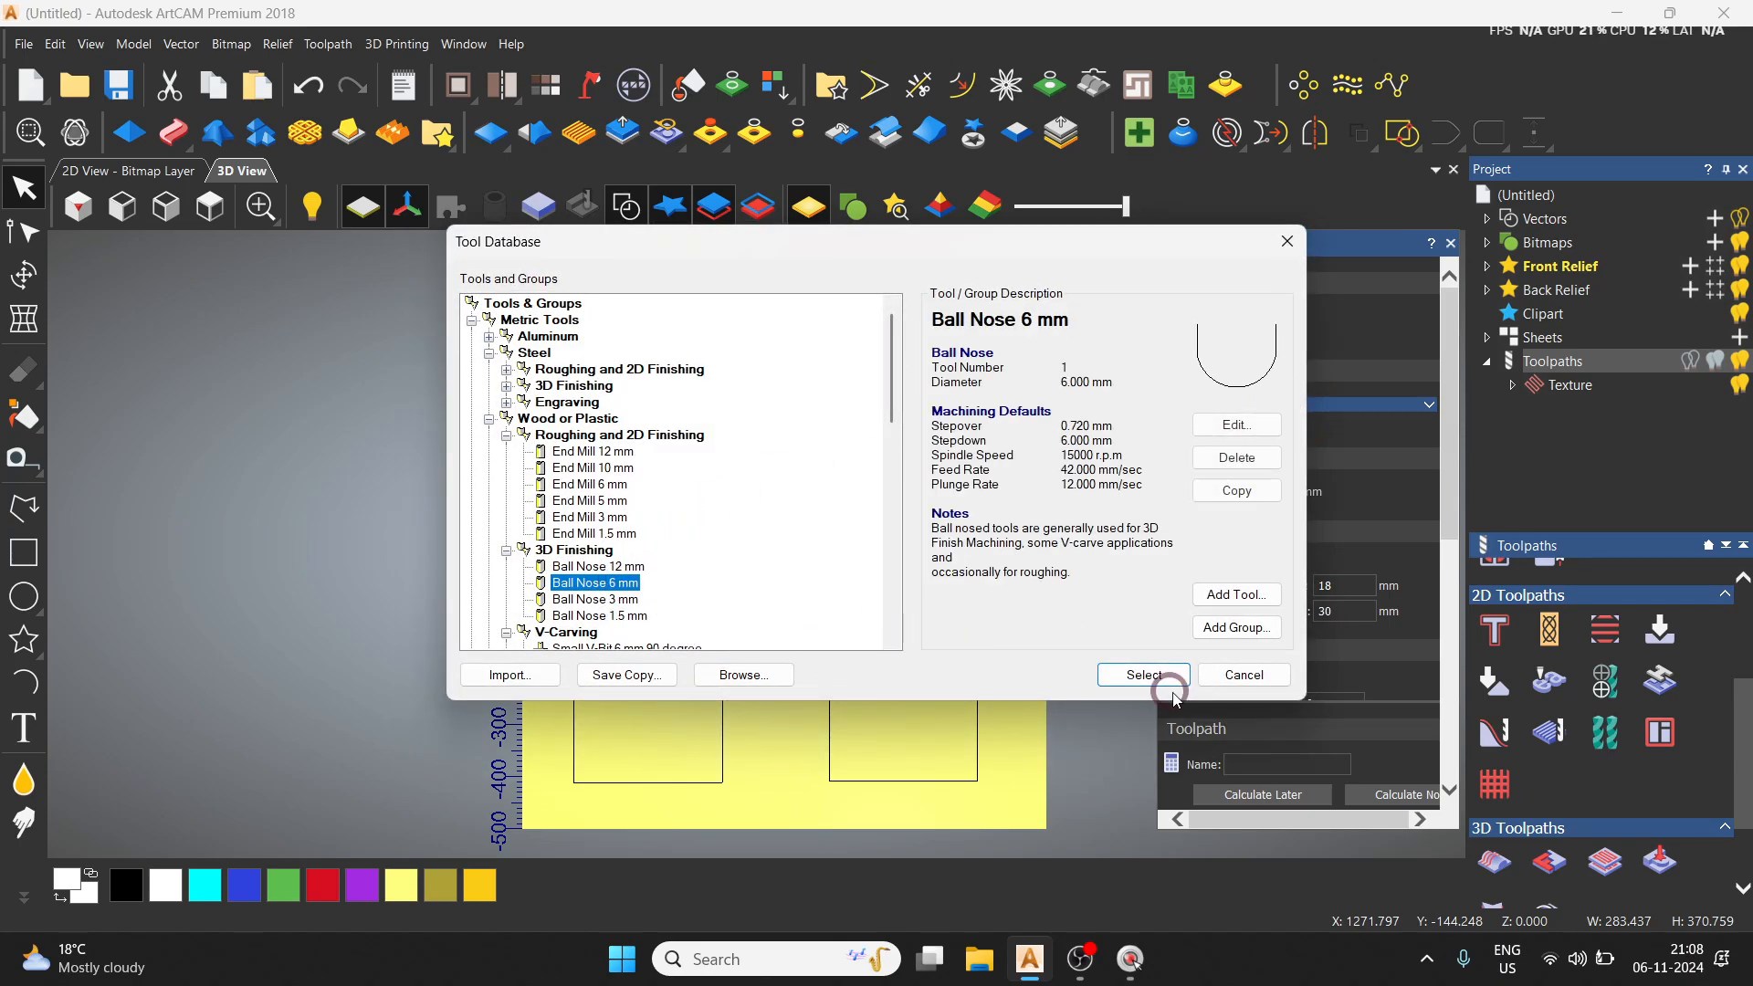
left_click(1145, 675)
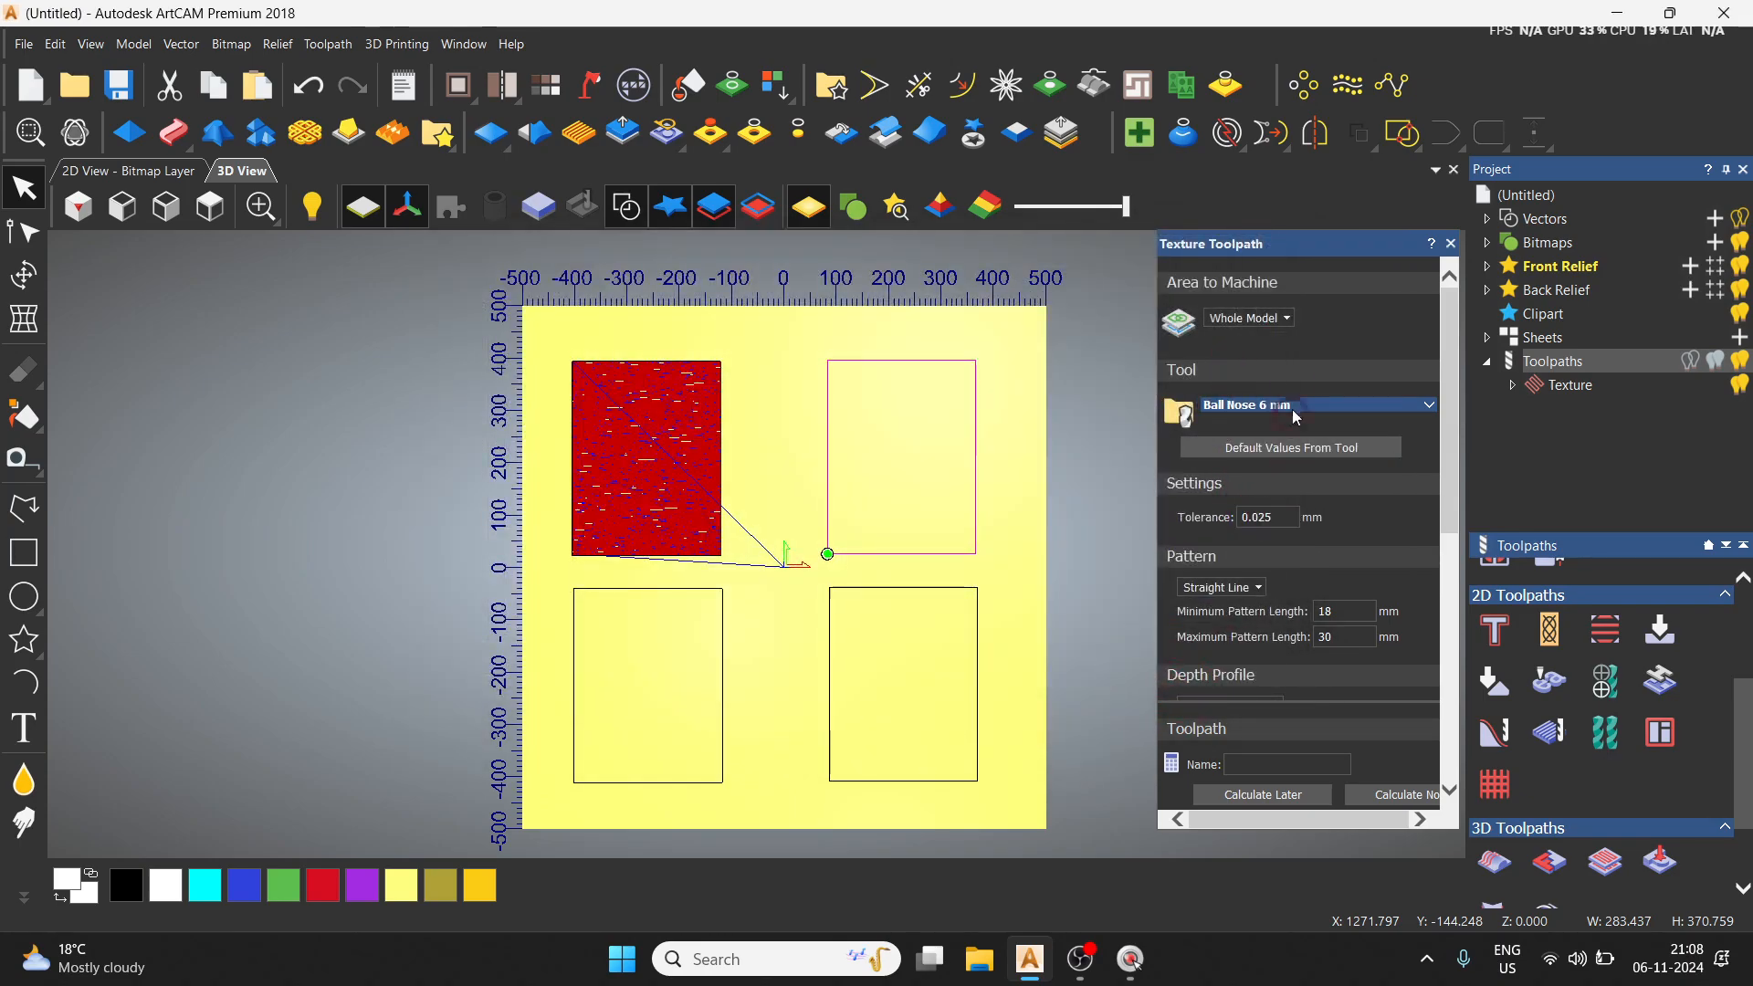
left_click(1247, 317)
left_click(1251, 374)
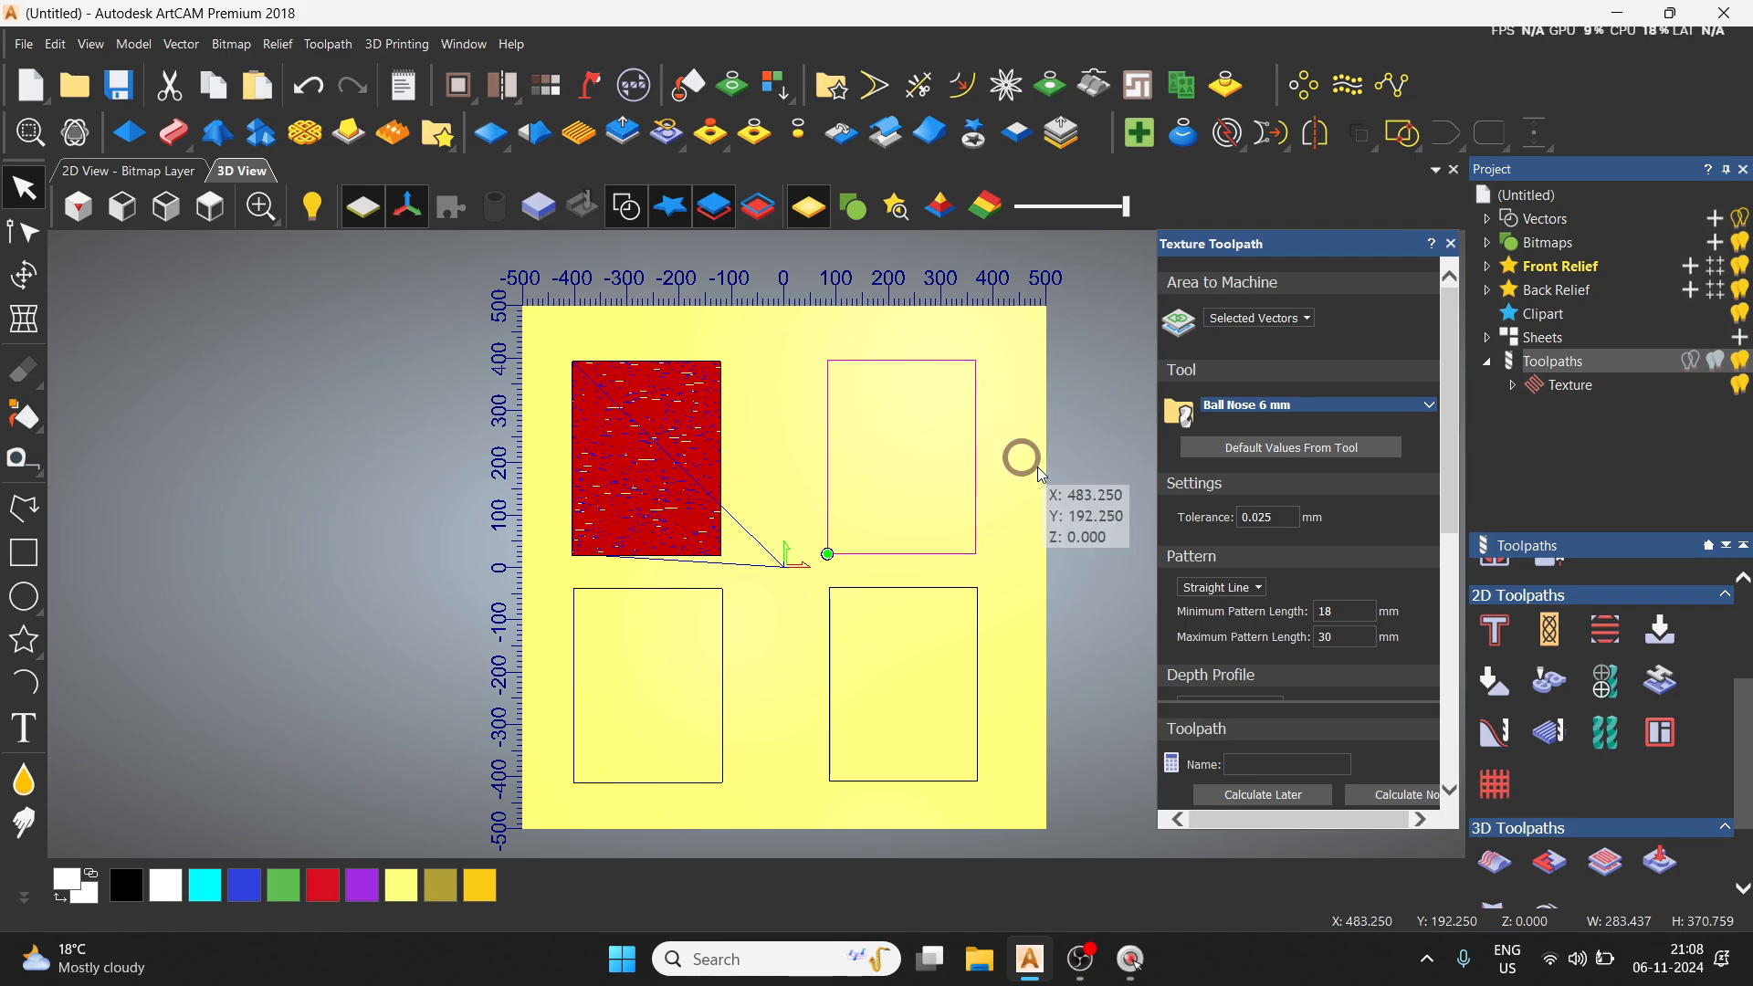
Step: Set the minimum pattern length to 80 mm and the maximum to 100 mm, and calculate the upper-right rectangle's texture toolpath
scroll(1350, 550, "down", 1)
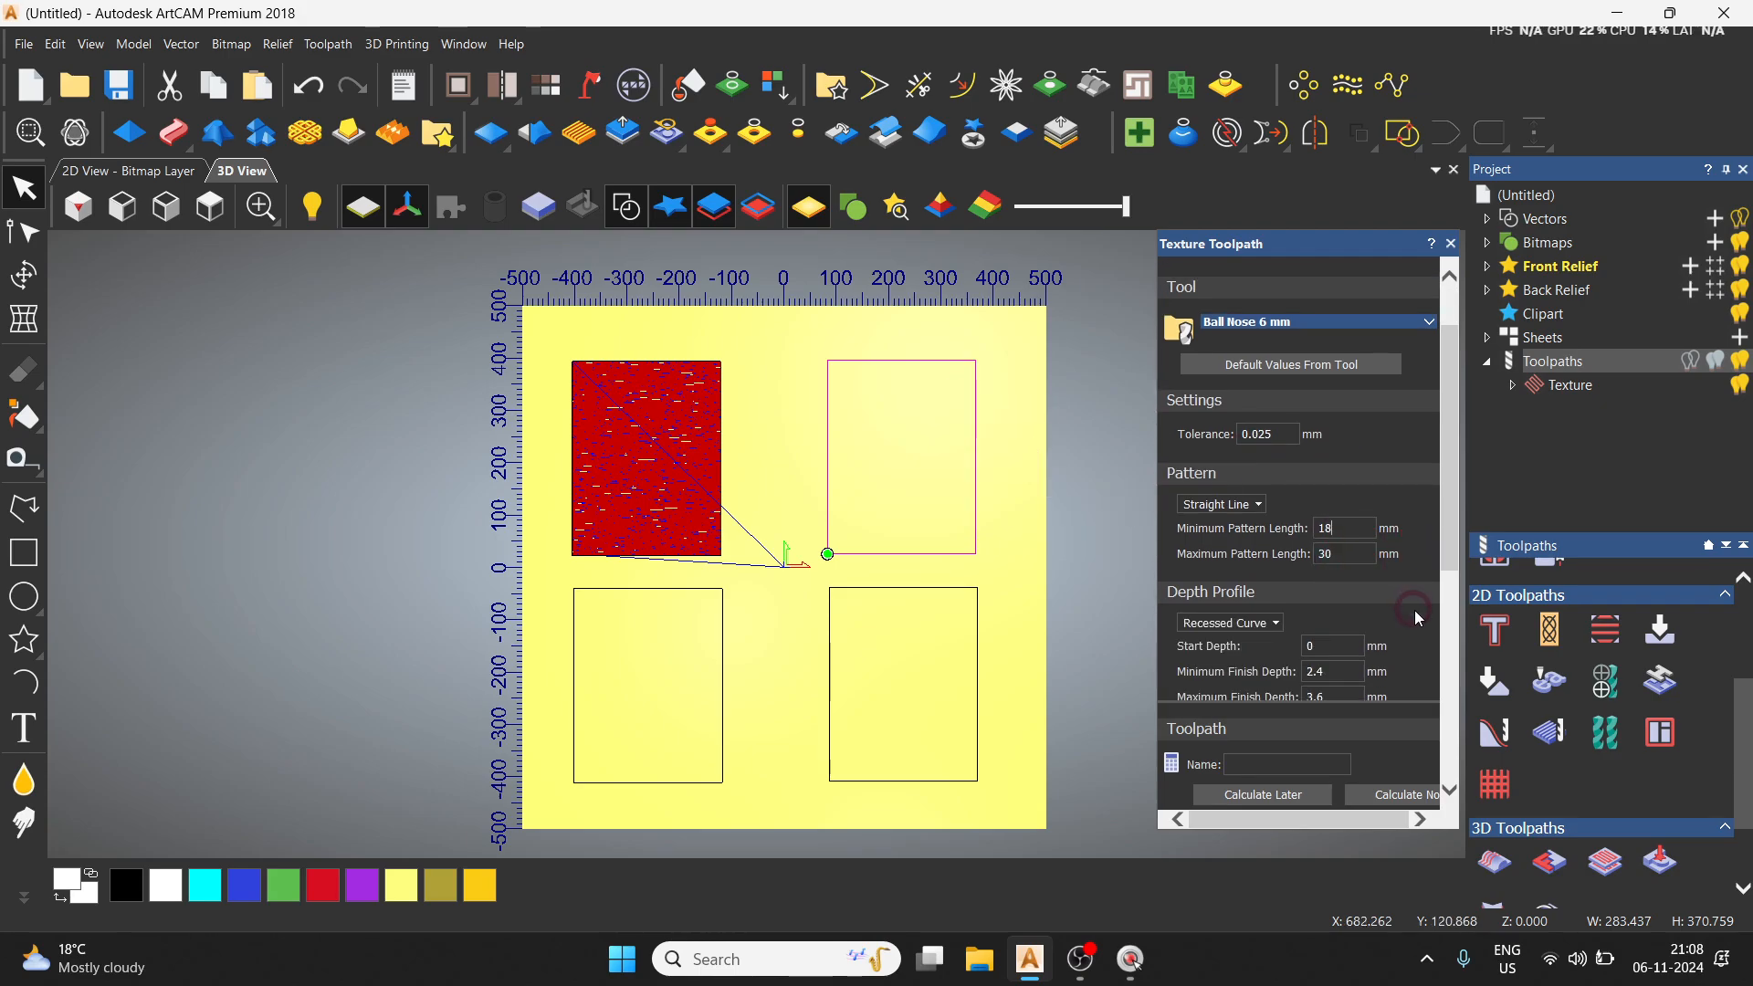
key("BackSpace")
key("BackSpace")
key("BackSpace")
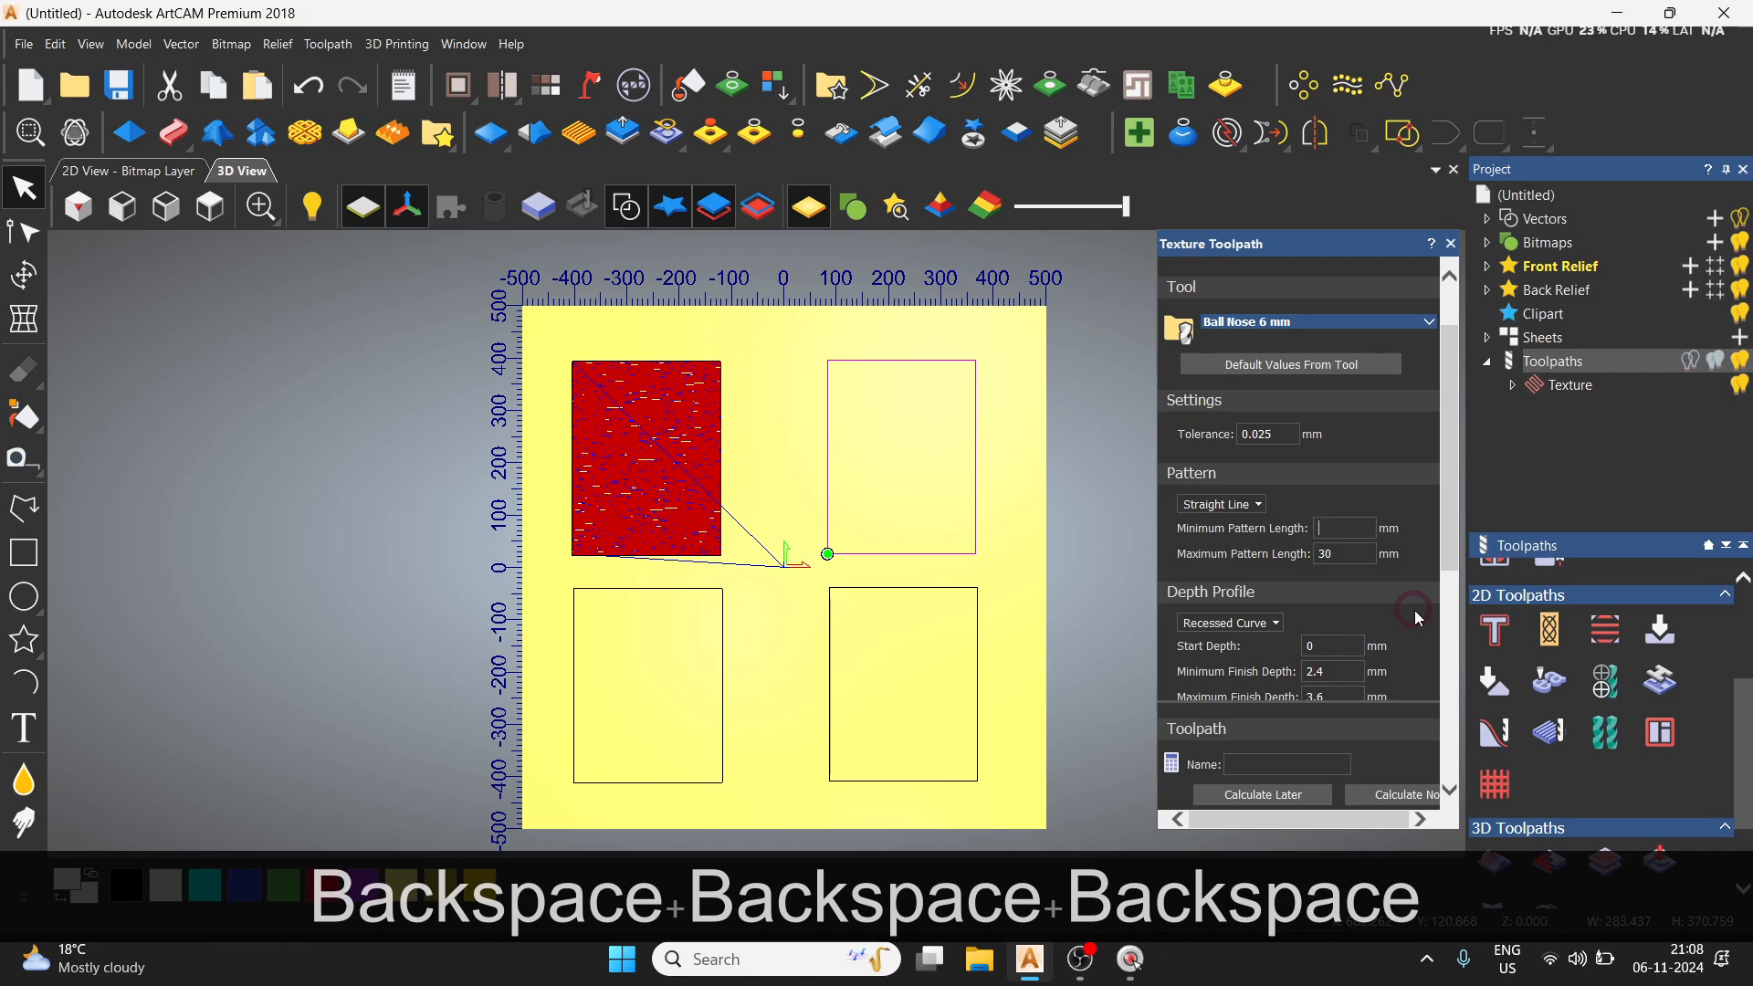
type("80")
left_click(1342, 553)
key("BackSpace")
key("BackSpace")
key("BackSpace")
type("100")
scroll(1372, 649, "down", 6)
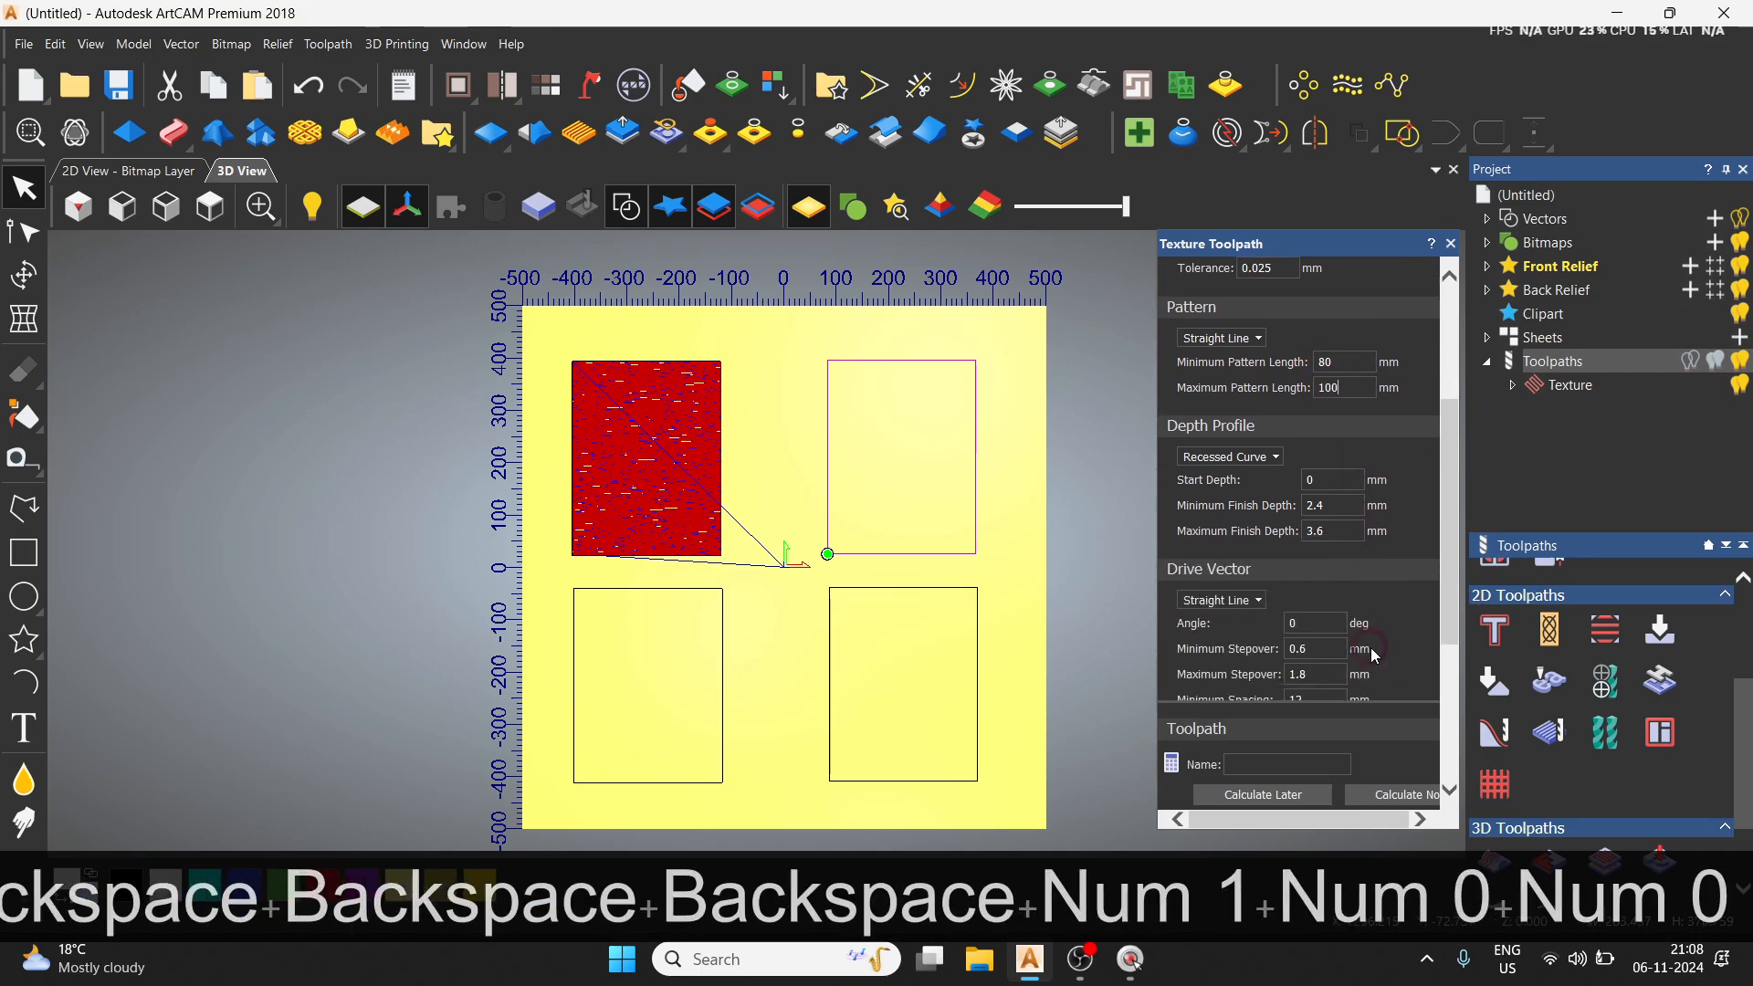
left_click(1392, 806)
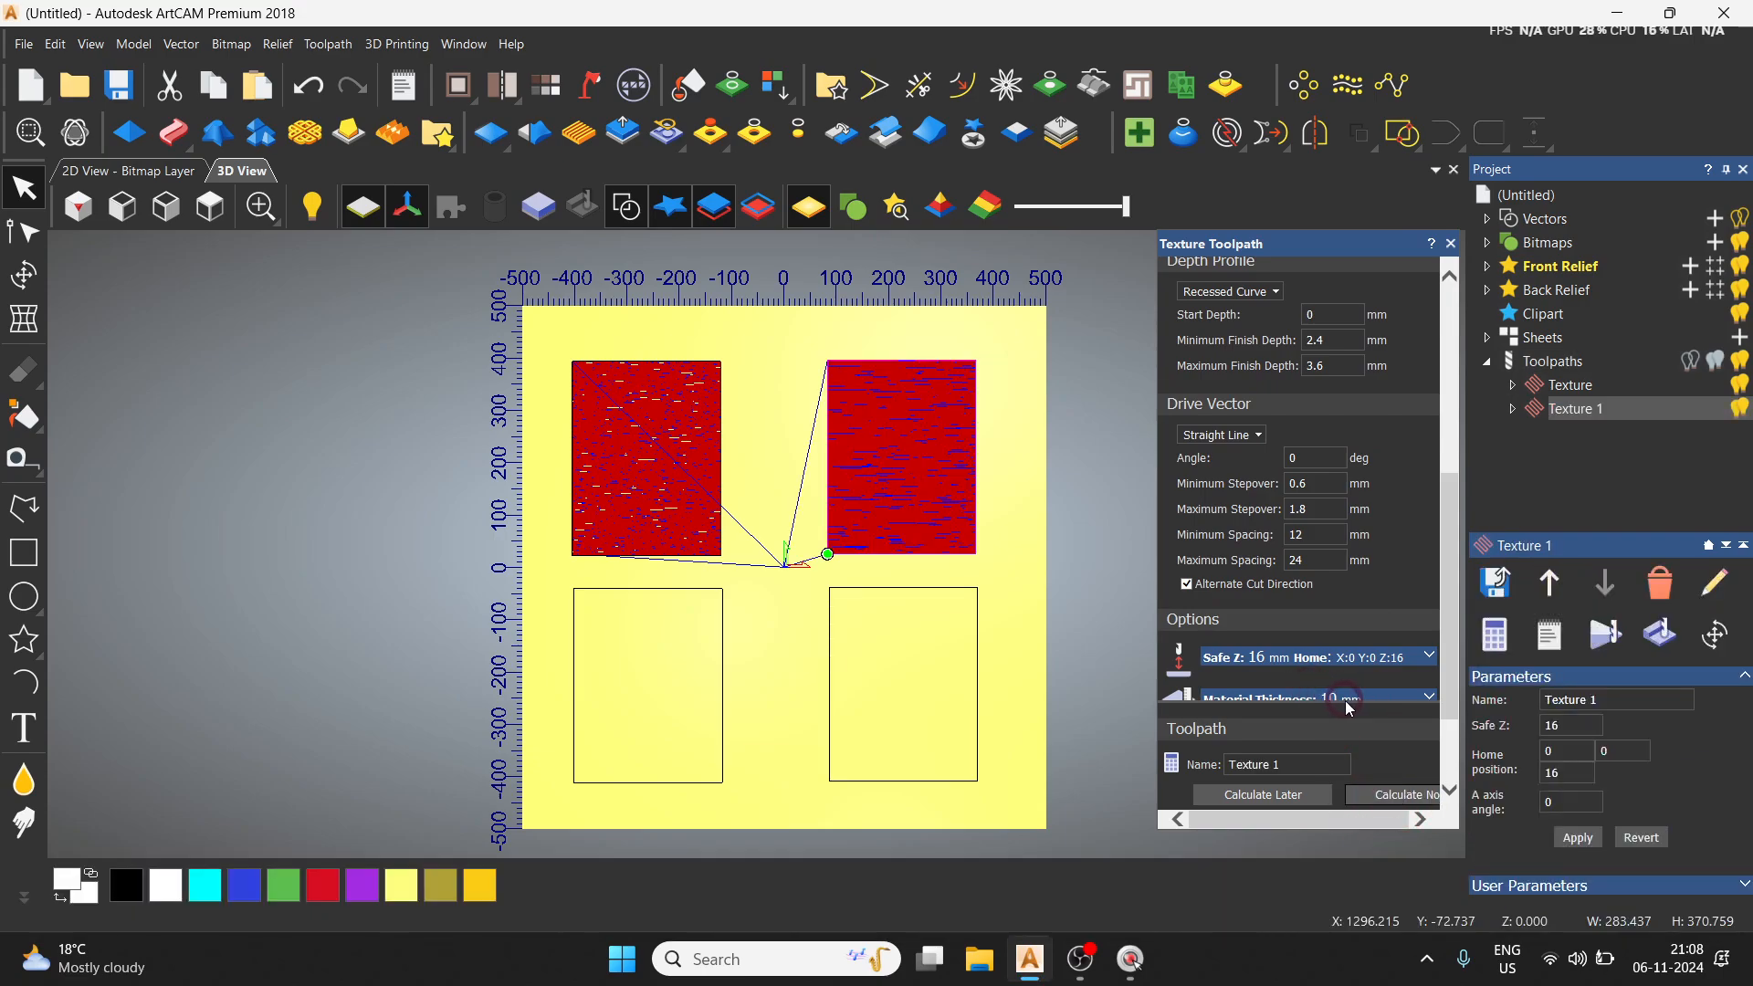
left_click(1453, 244)
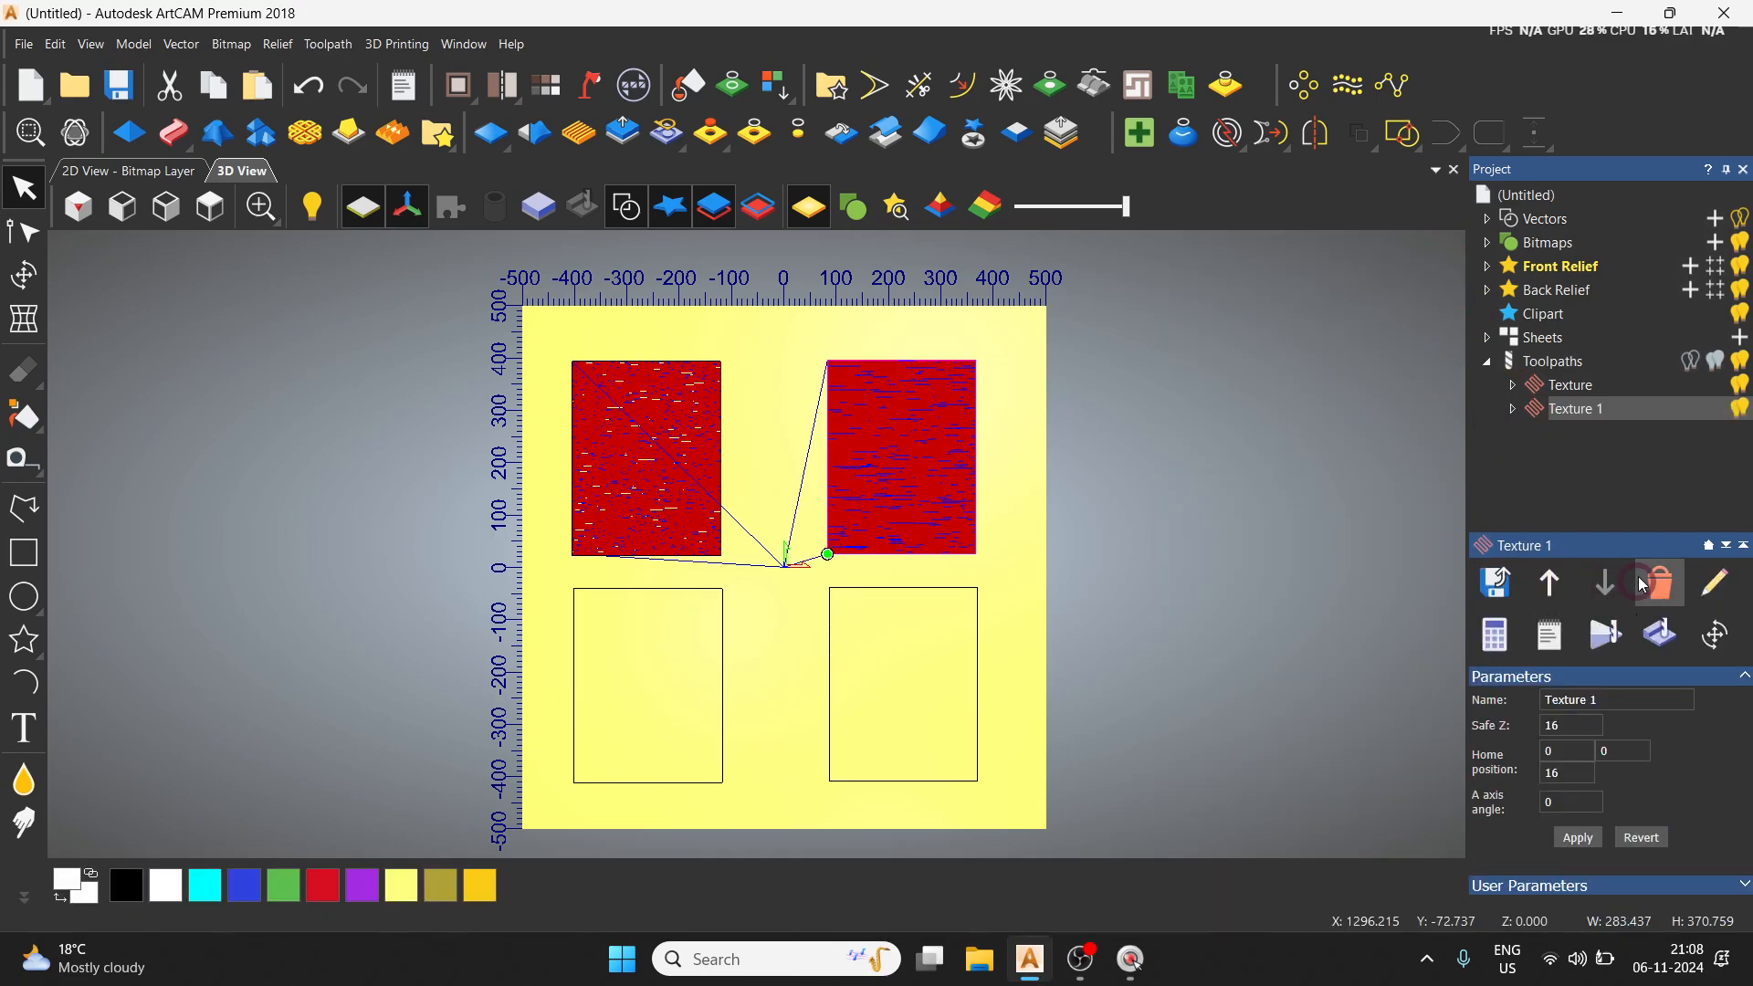
Step: Create another texture toolpath for the lower-left rectangle, with the area to machine set to Selected Vectors
left_click(1553, 361)
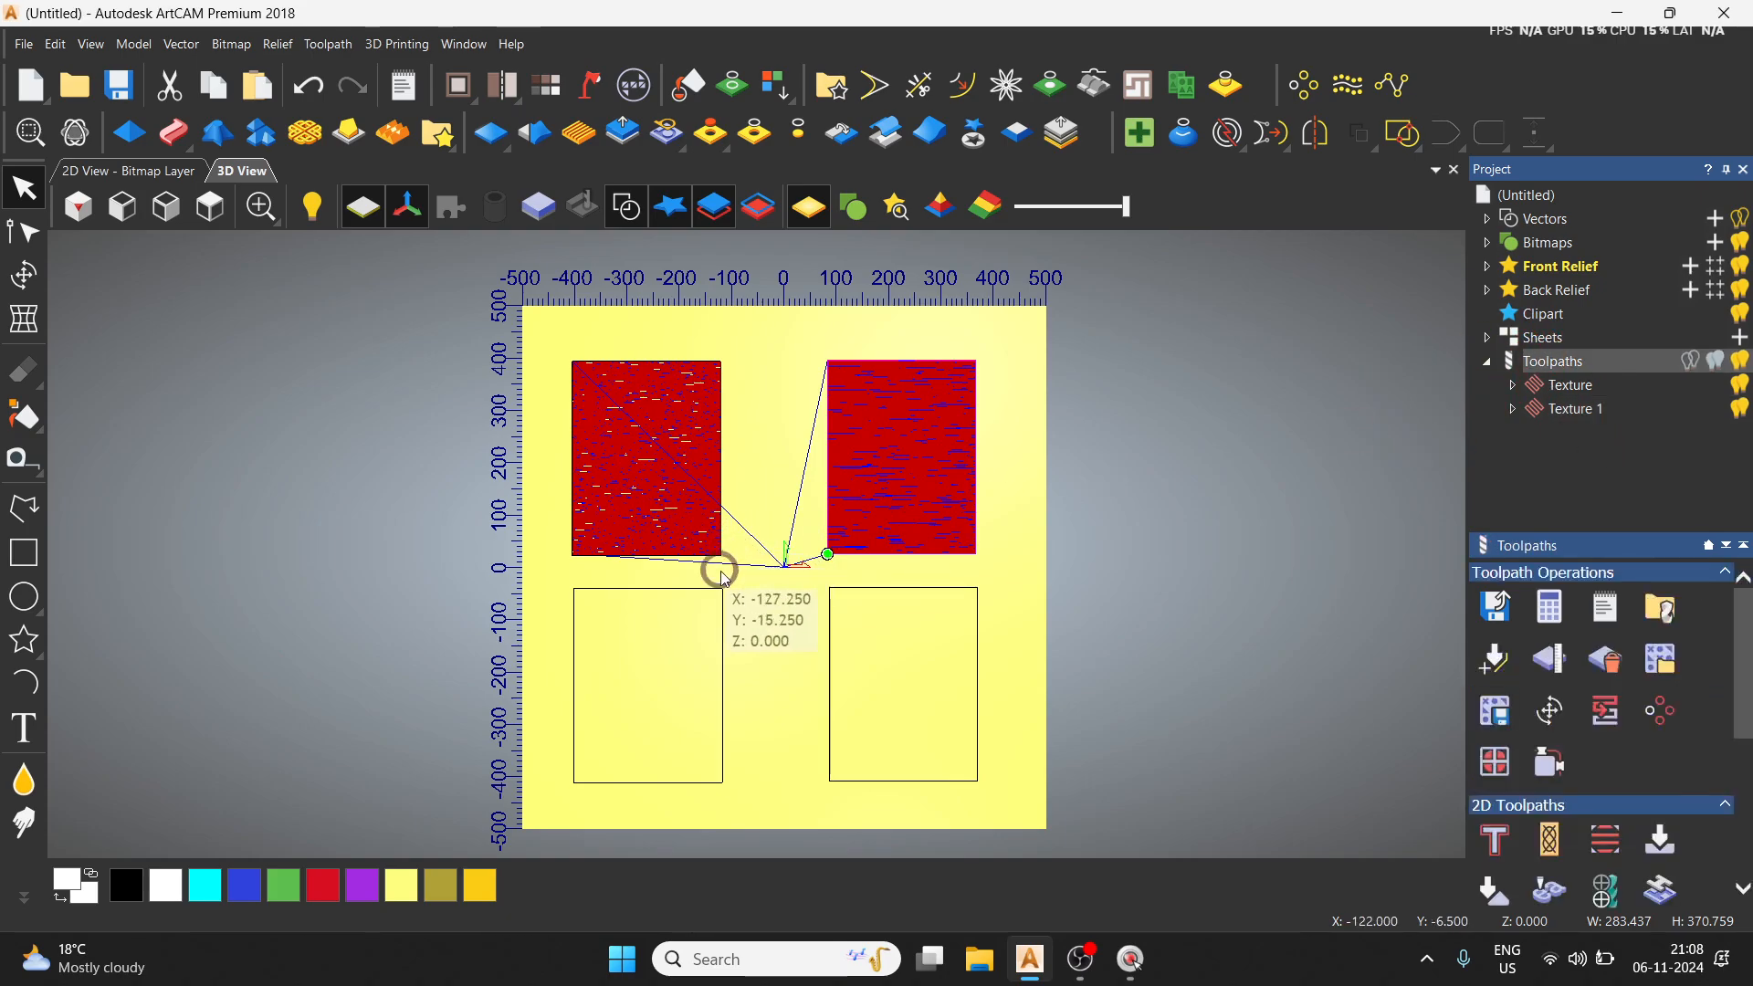
scroll(1639, 728, "down", 3)
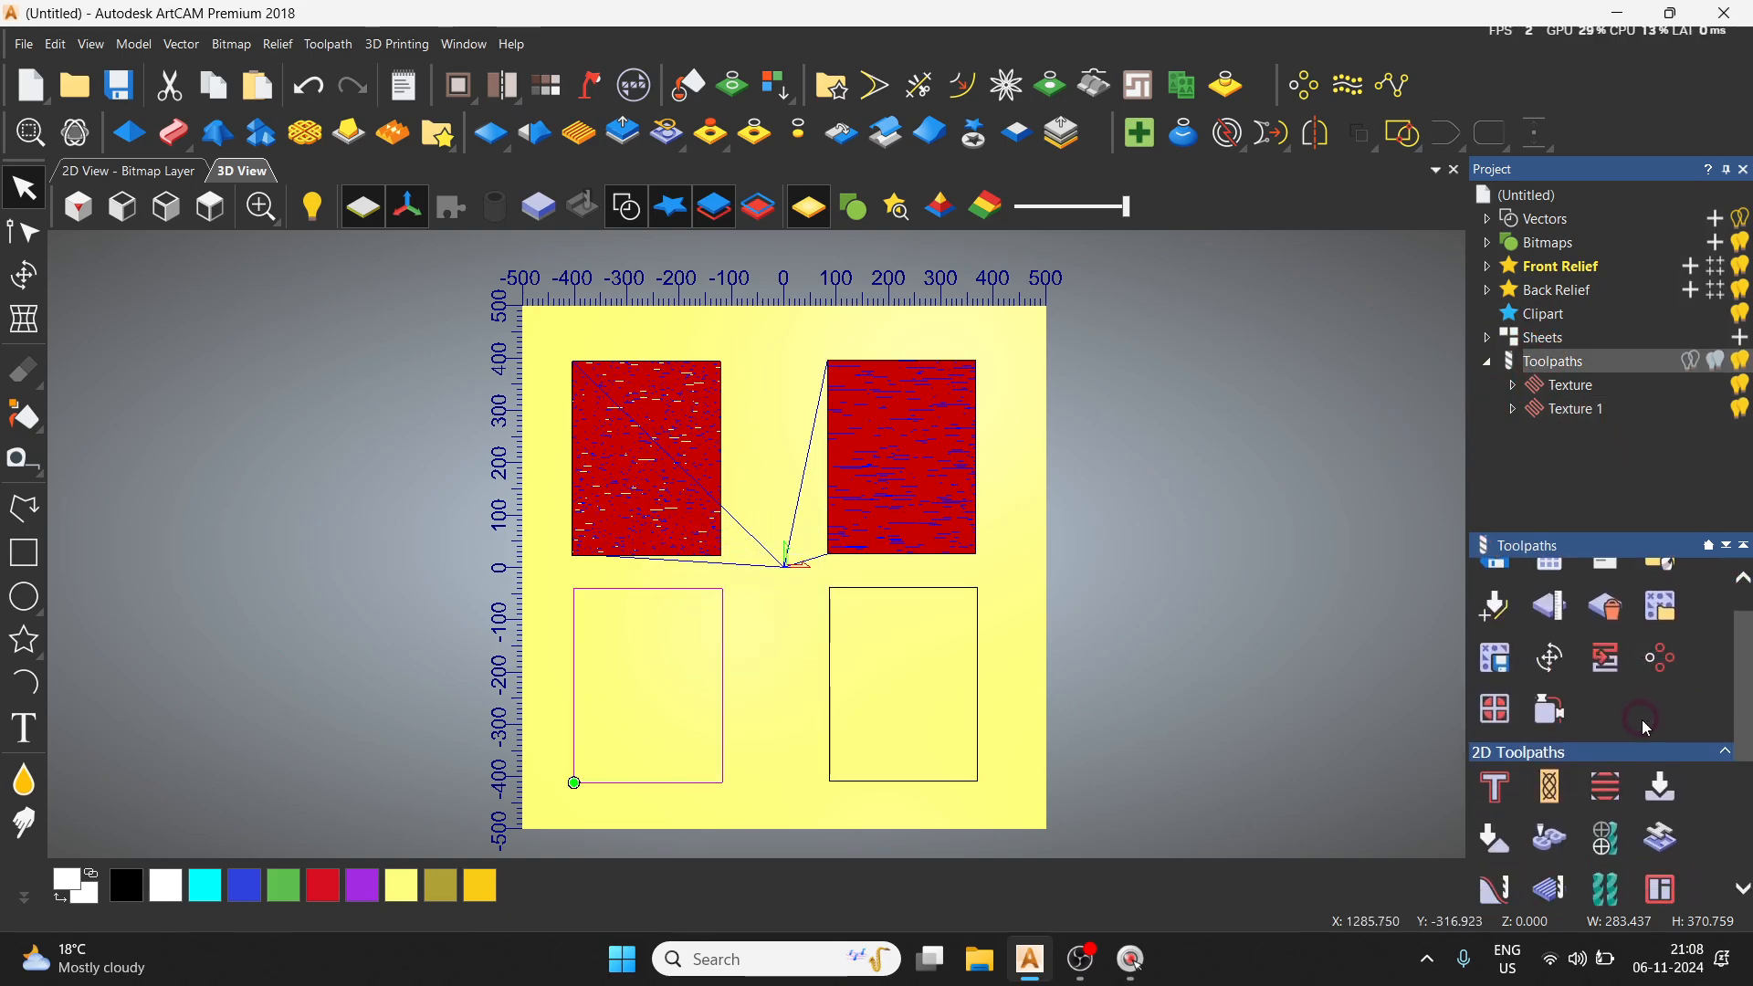
scroll(1639, 727, "down", 2)
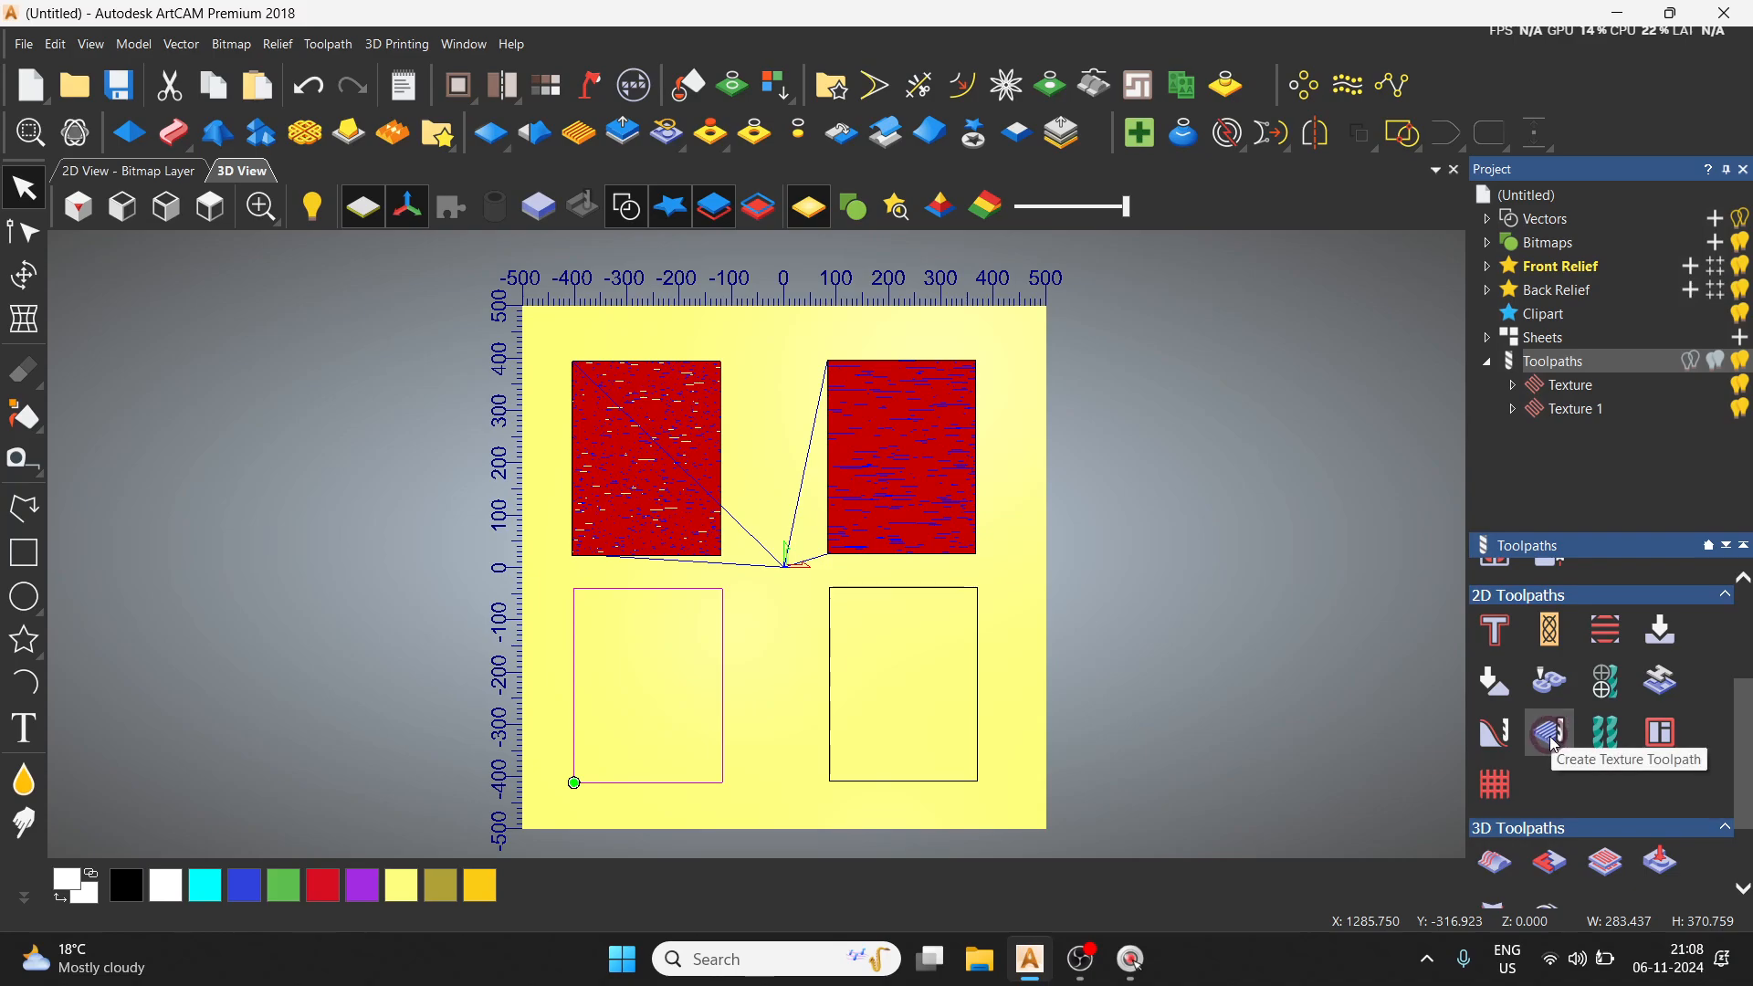
left_click(1553, 736)
left_click(1265, 319)
left_click(1242, 373)
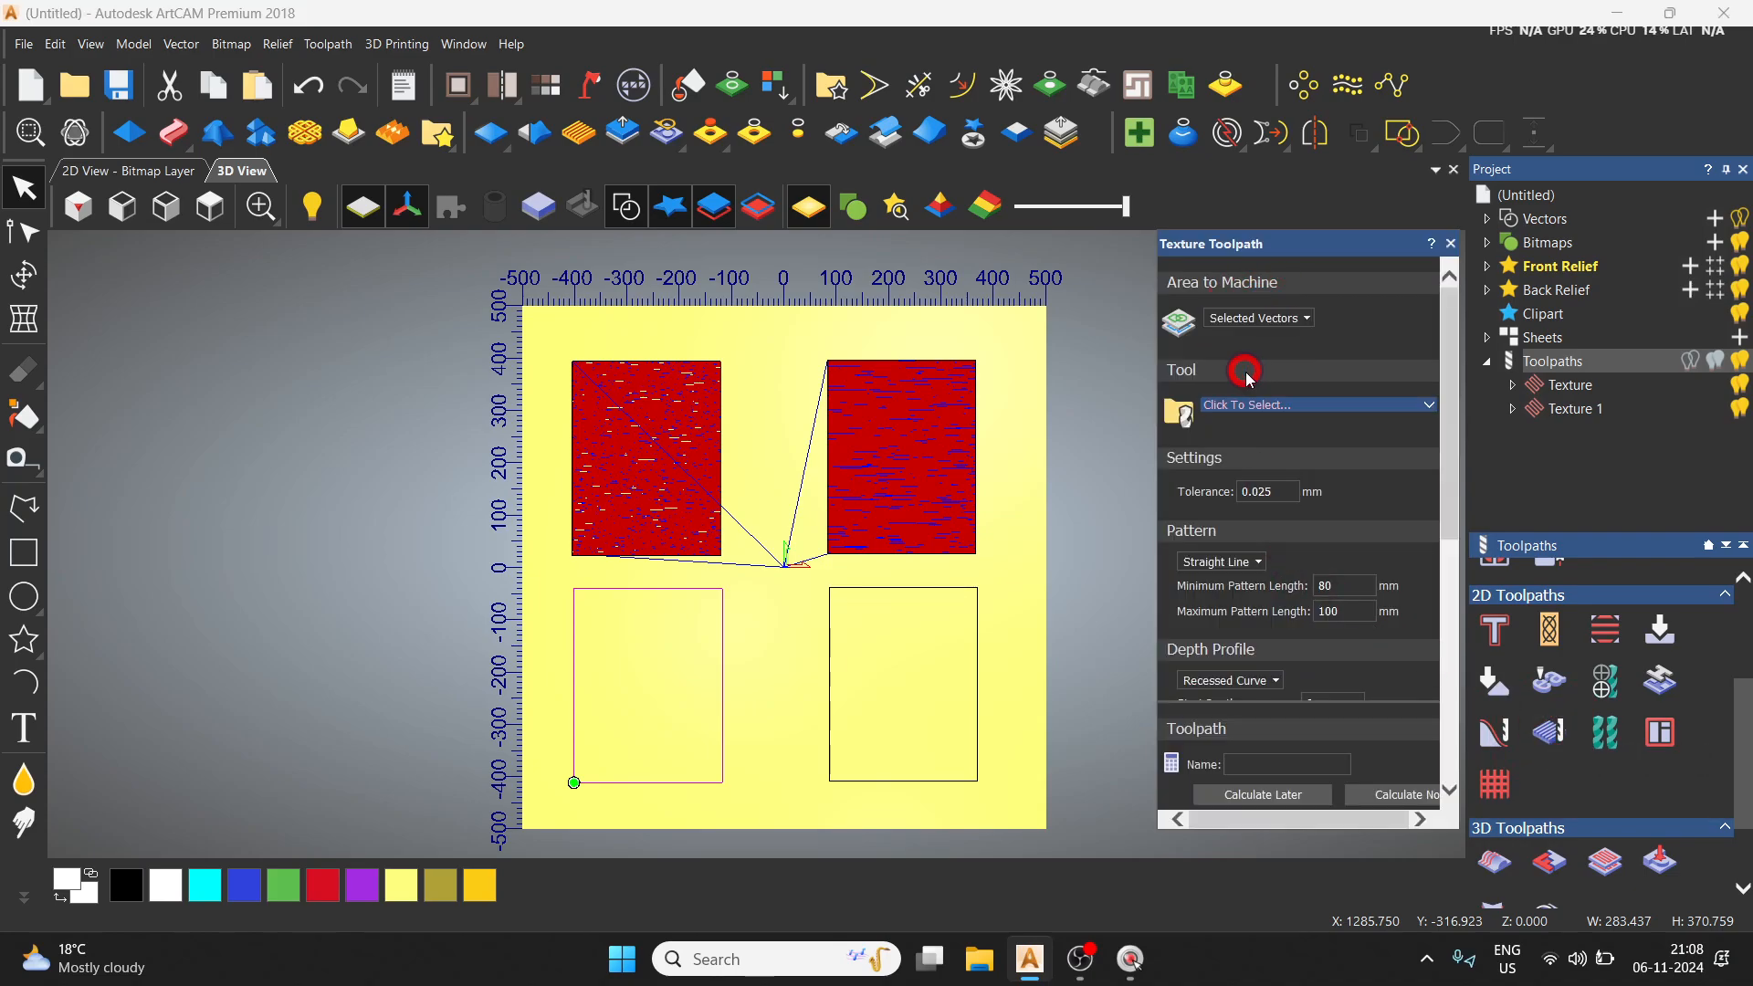
Step: Assign the Ball Nose 6 mm tool to the lower-left rectangle's toolpath and load the tool's default values
left_click(1344, 407)
left_click(622, 585)
left_click(1144, 675)
scroll(1349, 535, "down", 2)
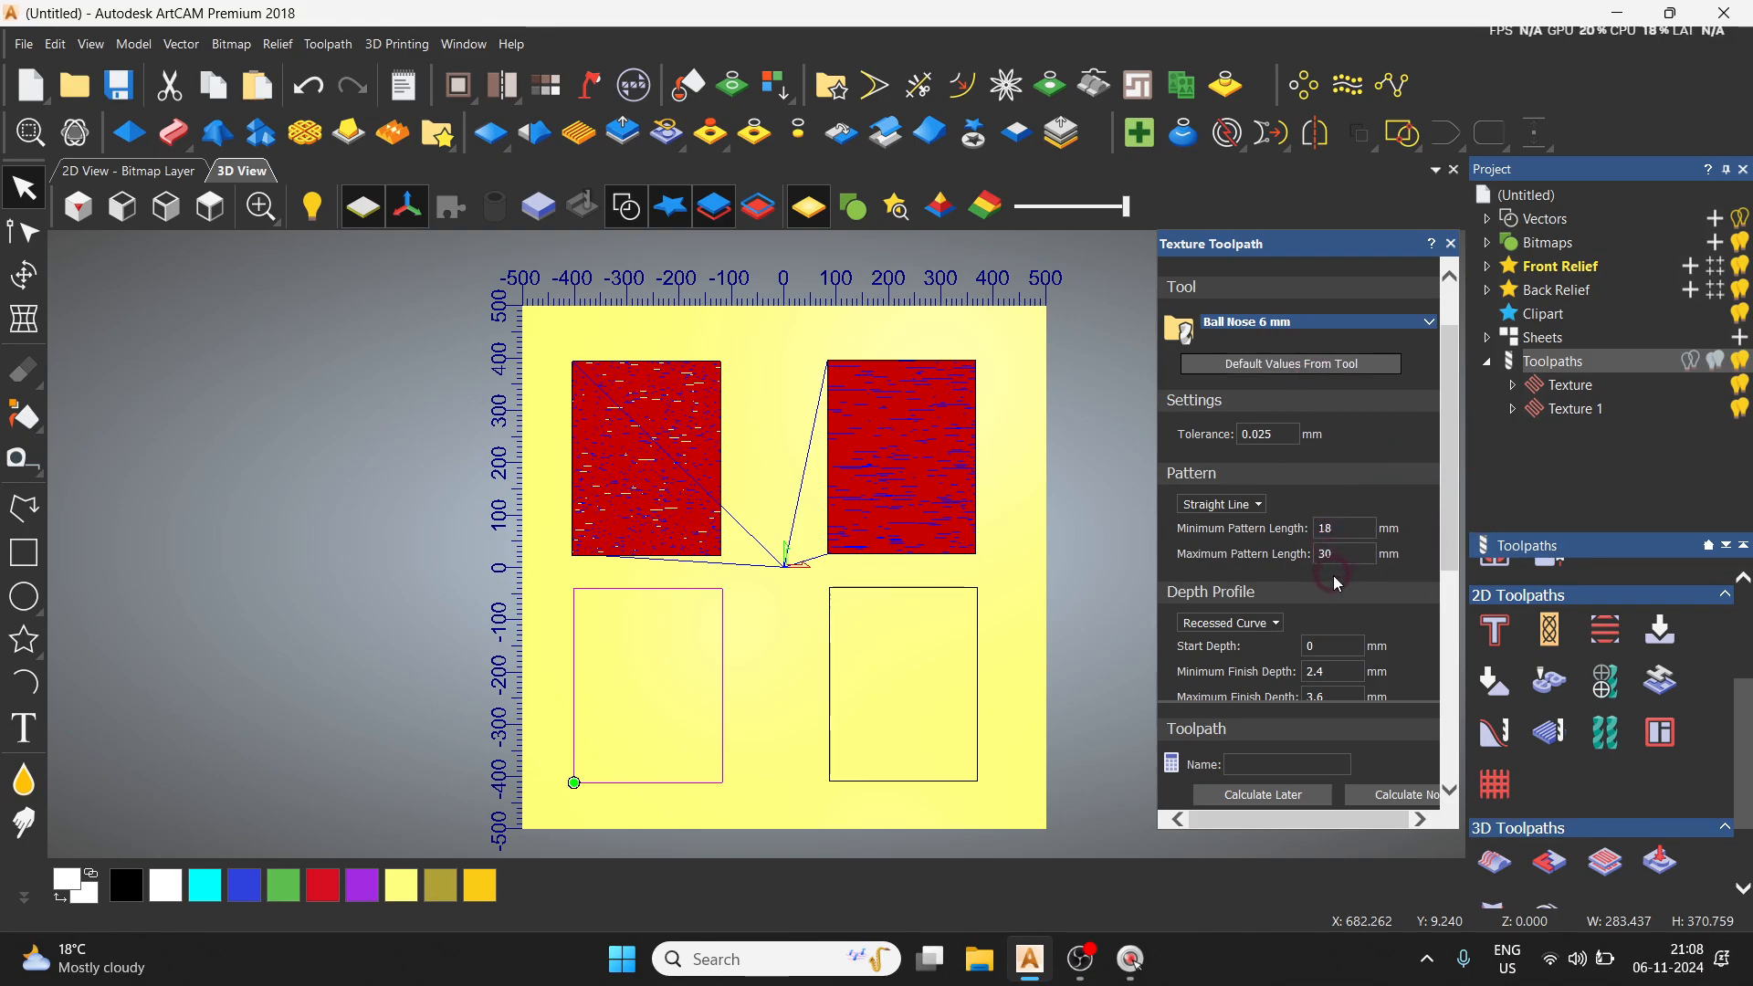
scroll(1228, 487, "up", 1)
scroll(1307, 541, "down", 2)
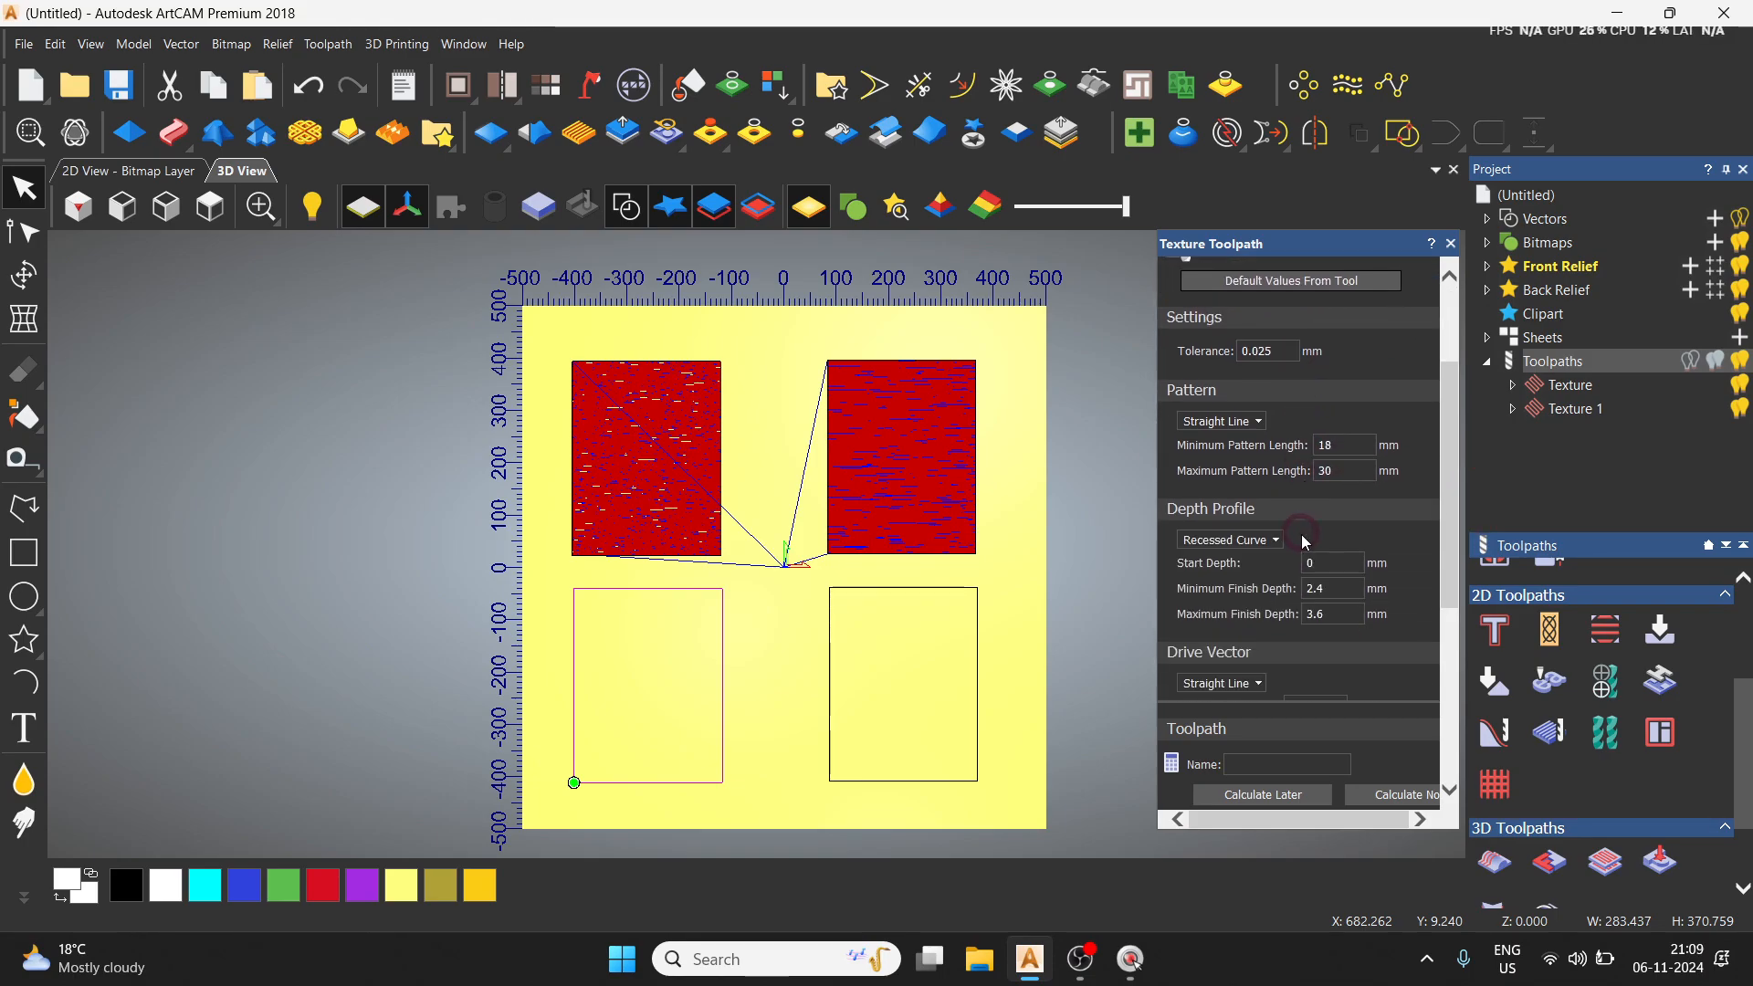
scroll(1299, 542, "up", 2)
scroll(1278, 493, "down", 2)
Step: Keep the Straight Line pattern and set the depth profile to Flat for the lower-left rectangle's toolpath
left_click(1240, 422)
left_click(1303, 408)
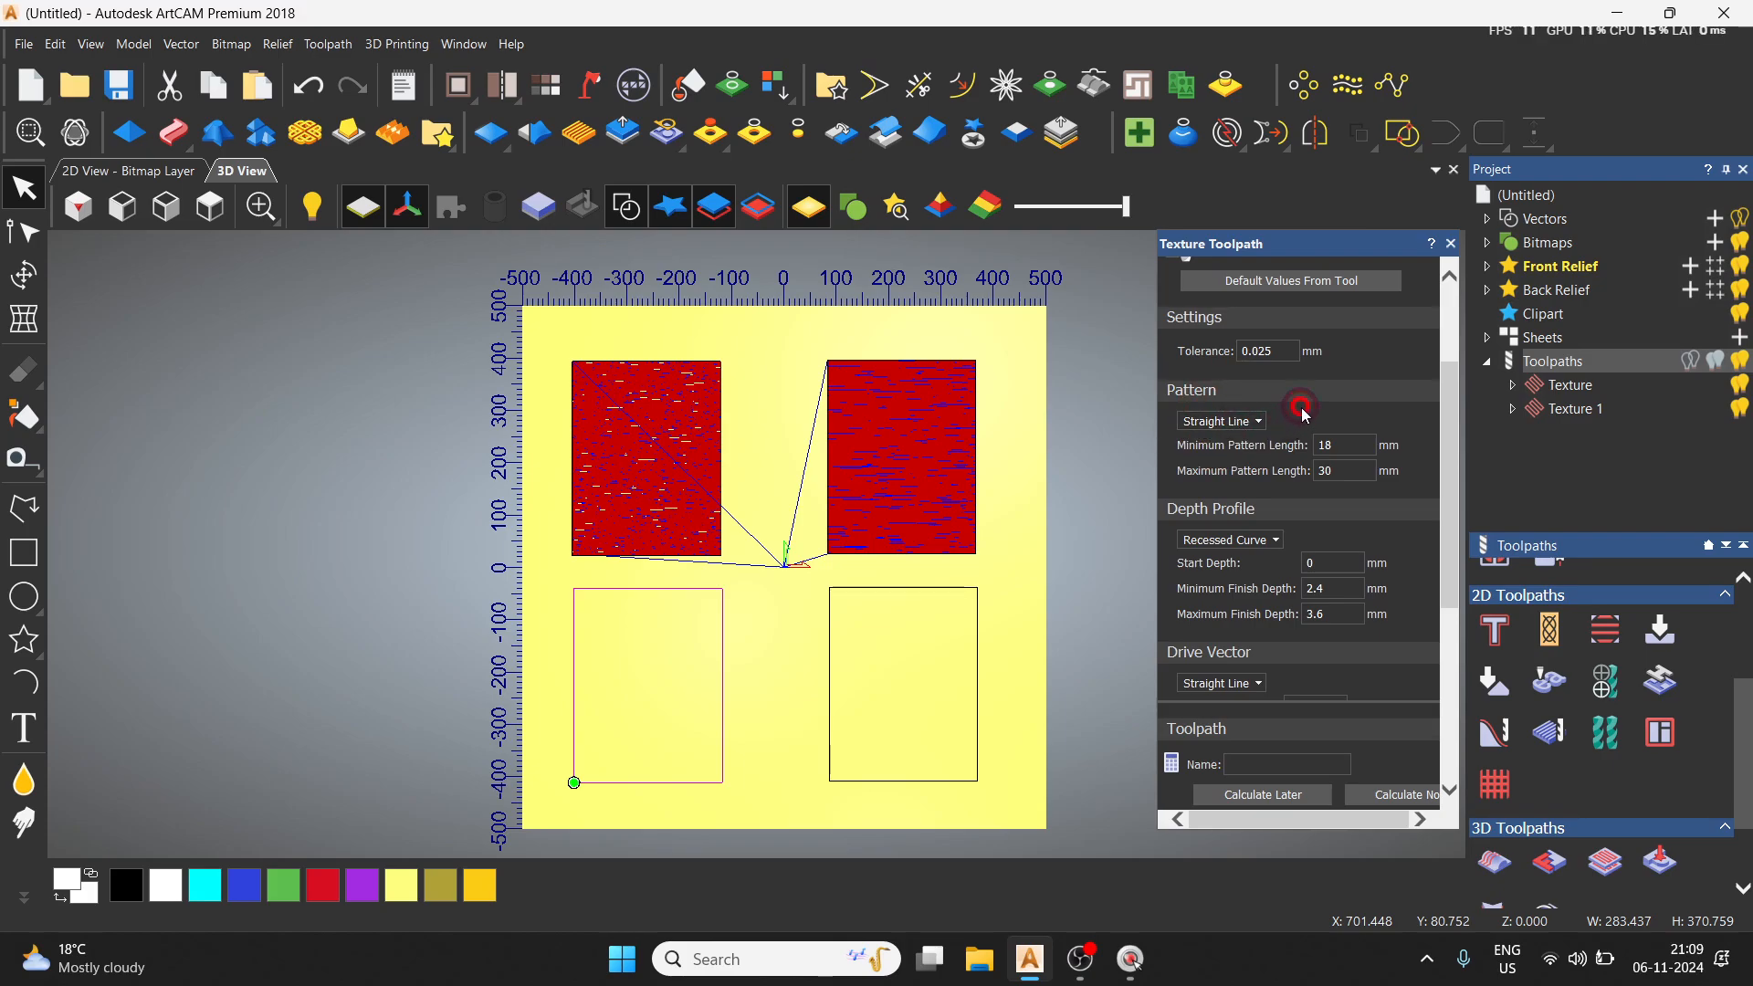
left_click(1242, 540)
left_click(1215, 560)
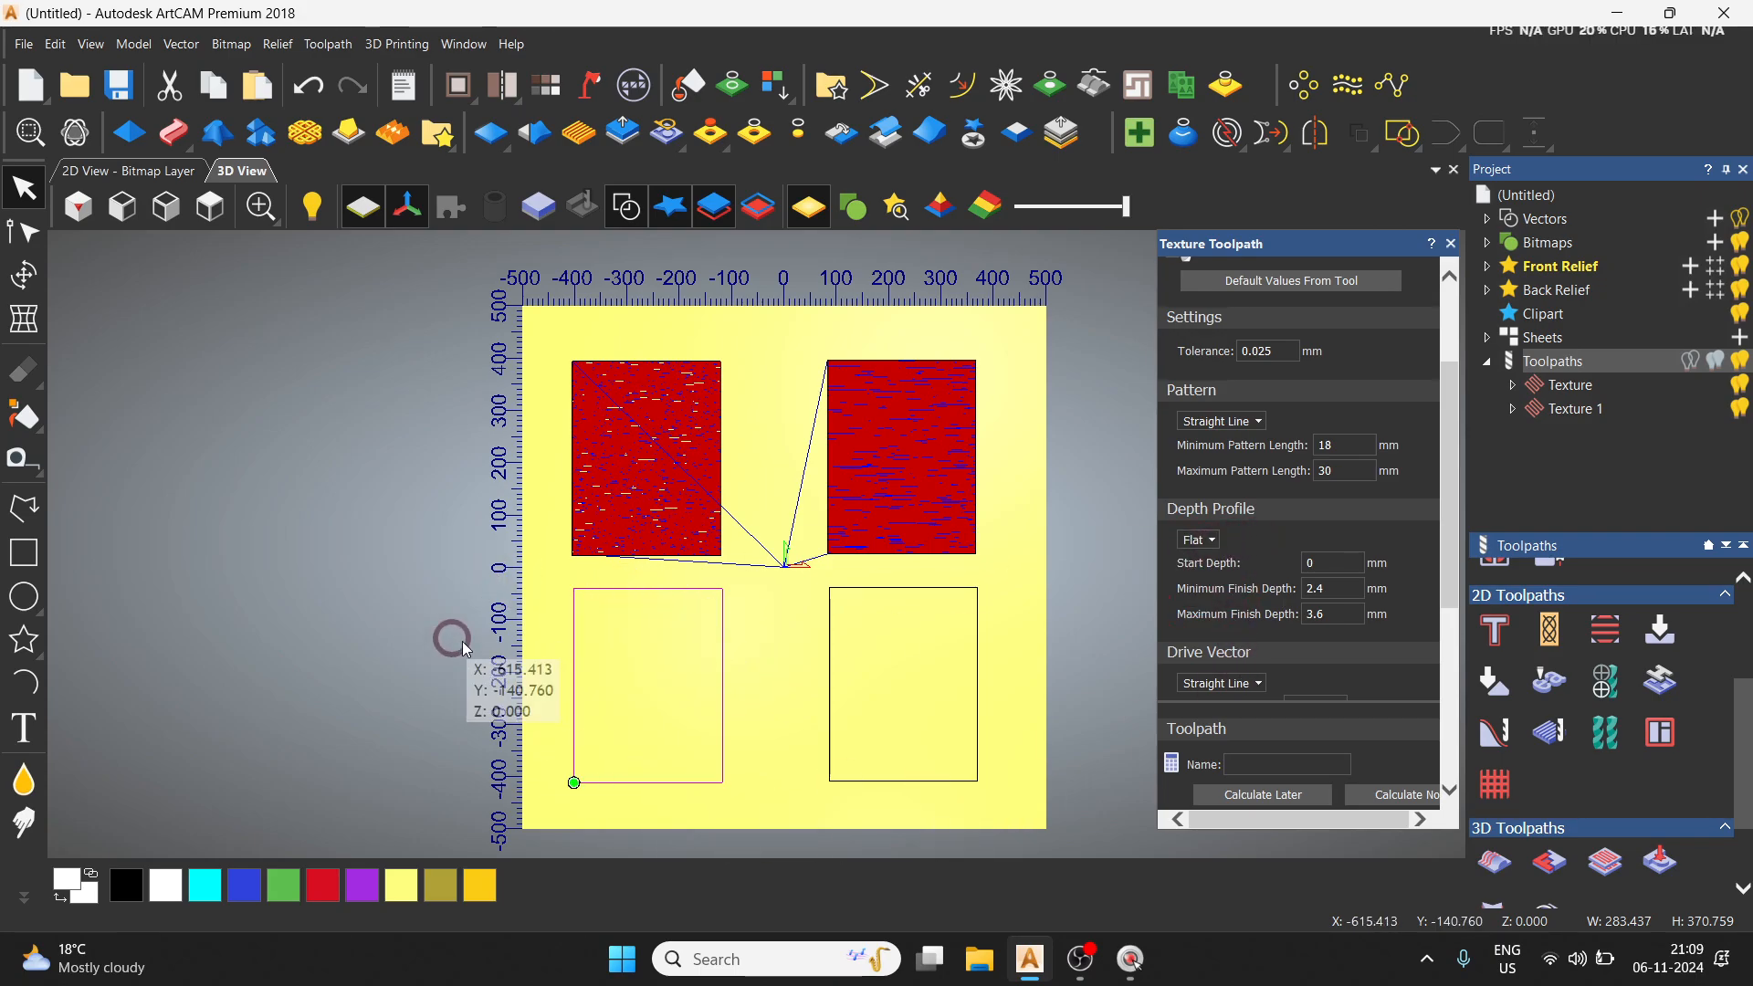
scroll(1280, 631, "down", 5)
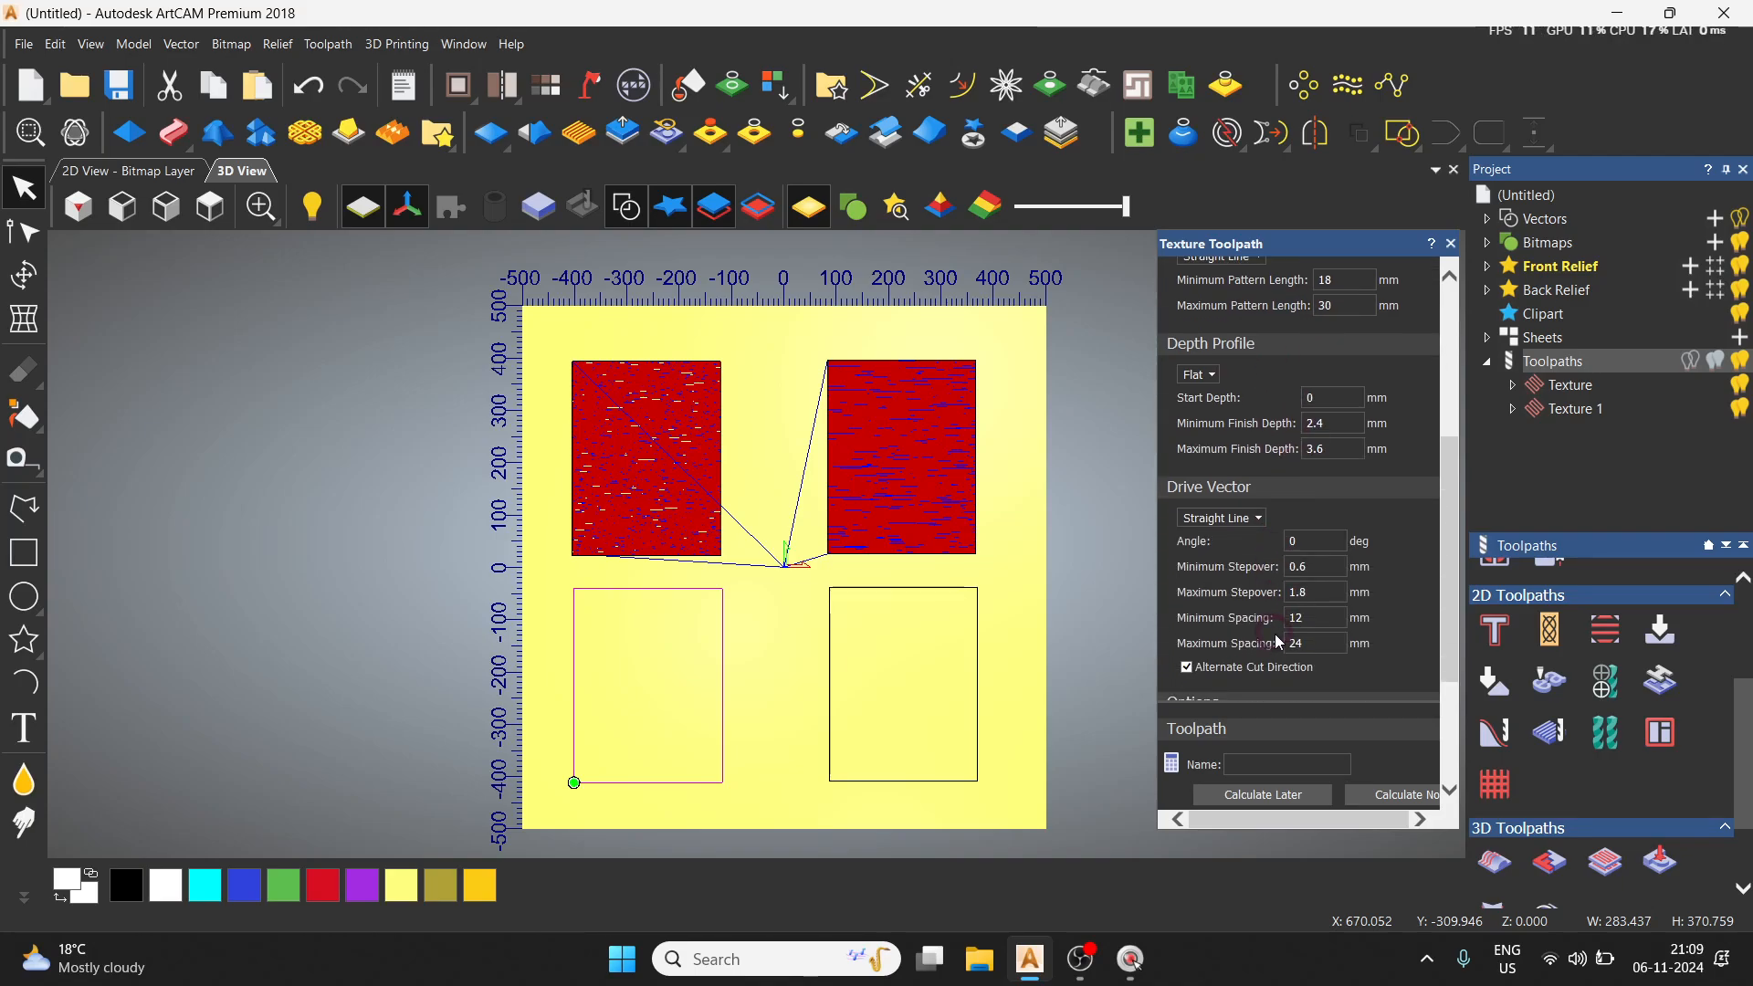
Step: Calculate the lower-left rectangle's texture toolpath, select the lower-right rectangle and close the toolpath settings
left_click(1405, 804)
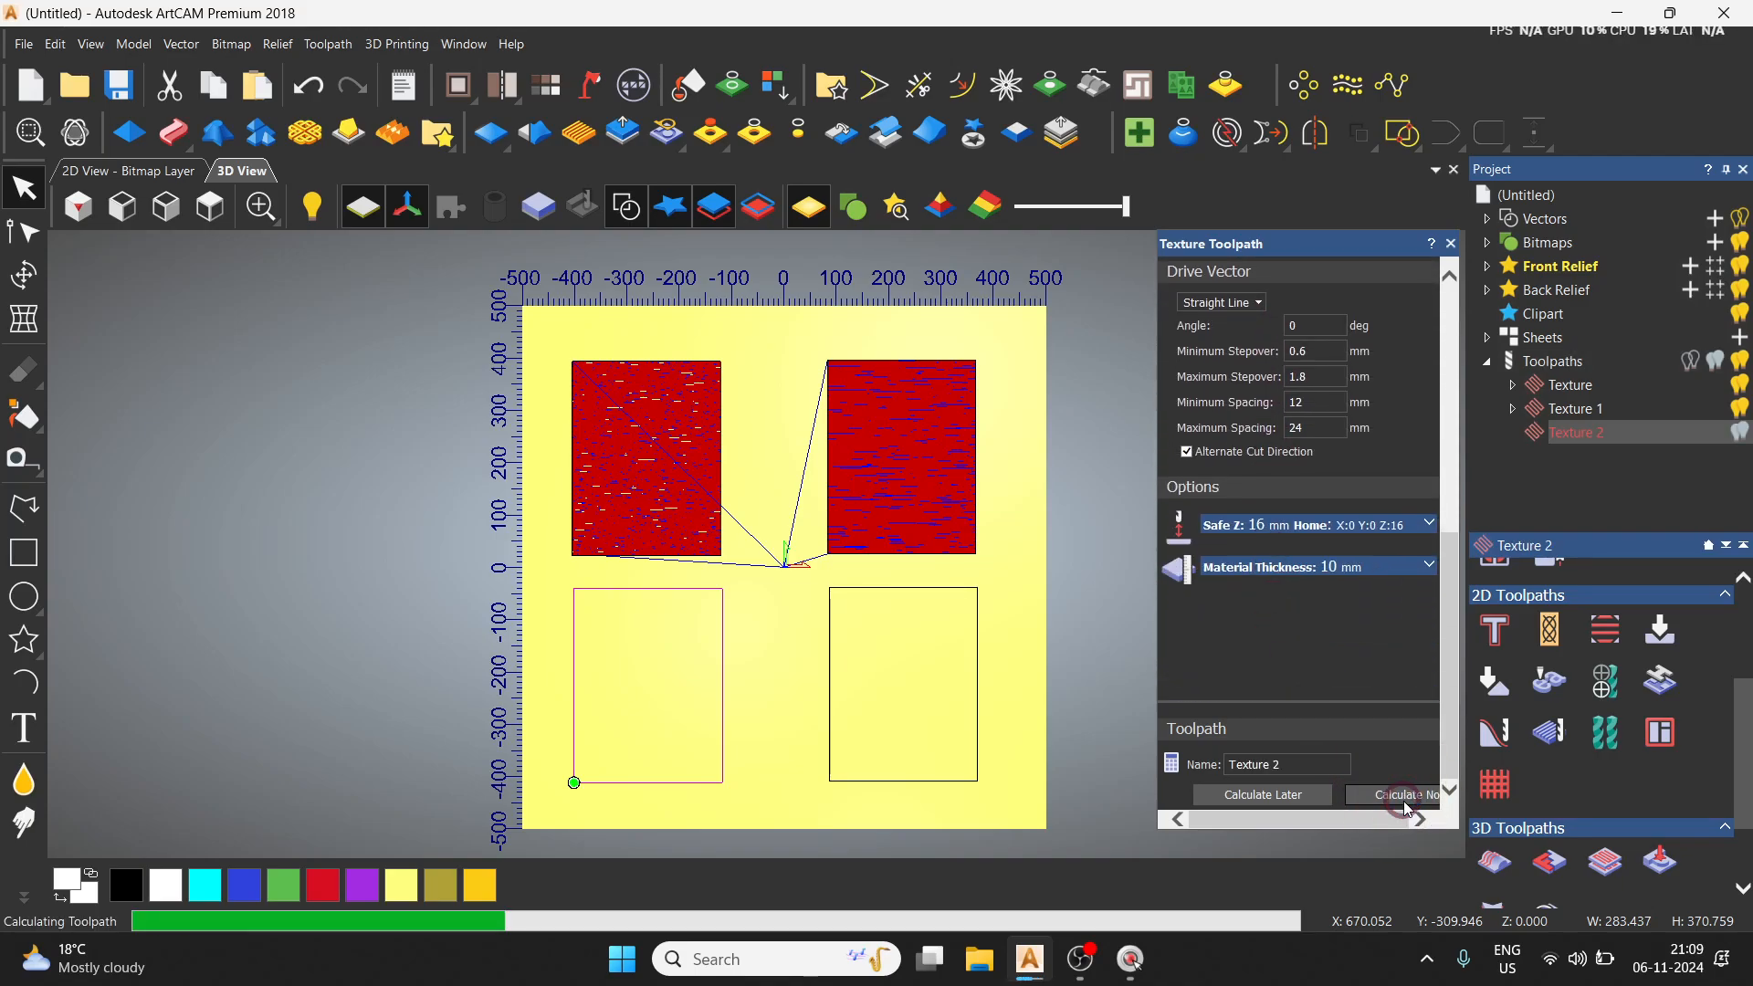
left_click(911, 588)
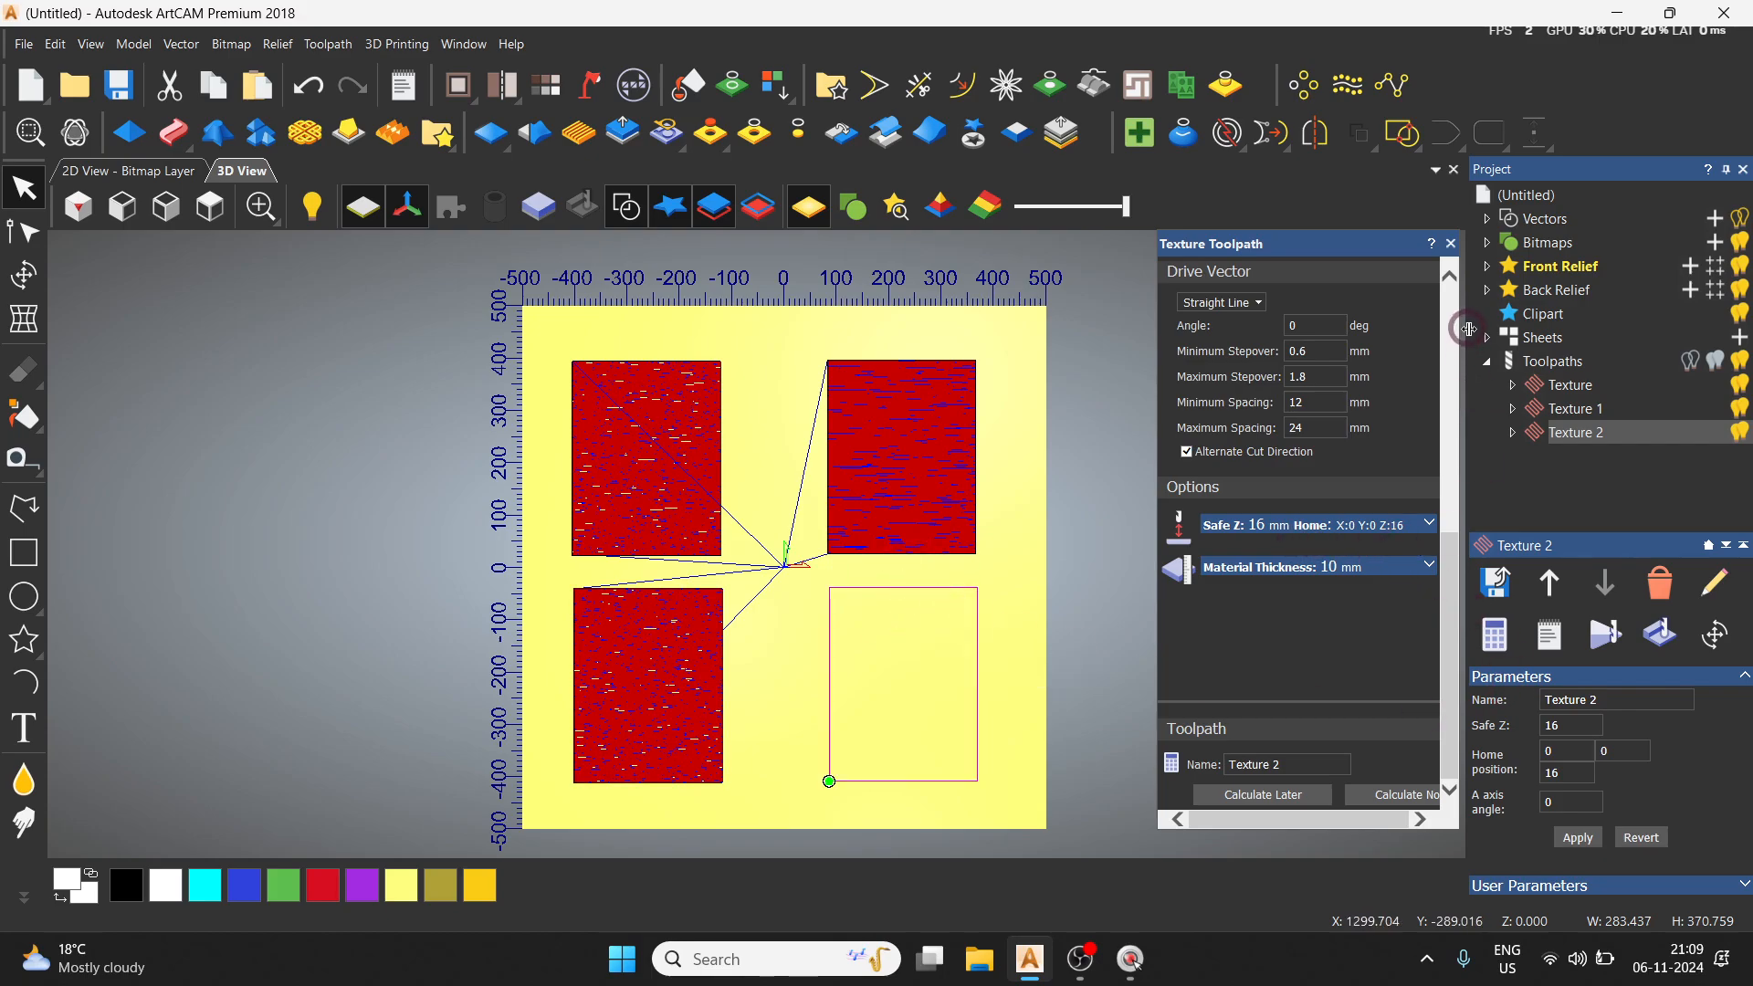
left_click(1452, 244)
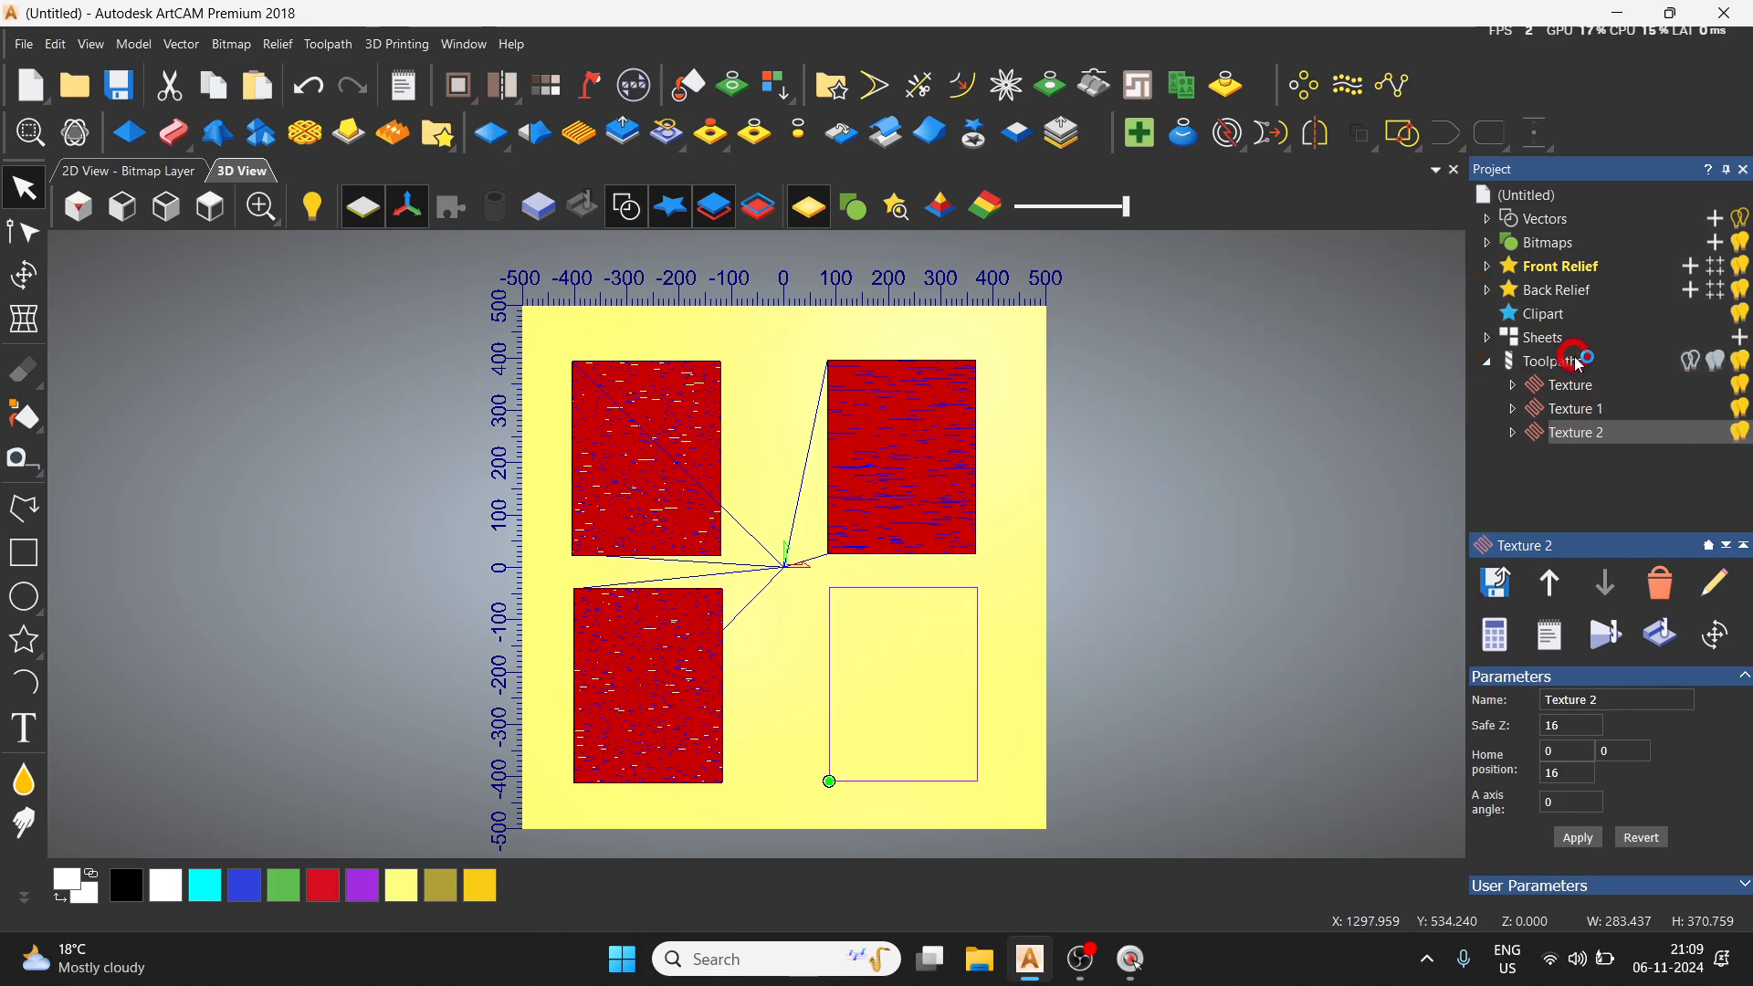
Step: Create another texture toolpath for the lower-right rectangle, with the area to machine set to Selected Vectors
left_click(1580, 363)
scroll(1566, 763, "down", 1)
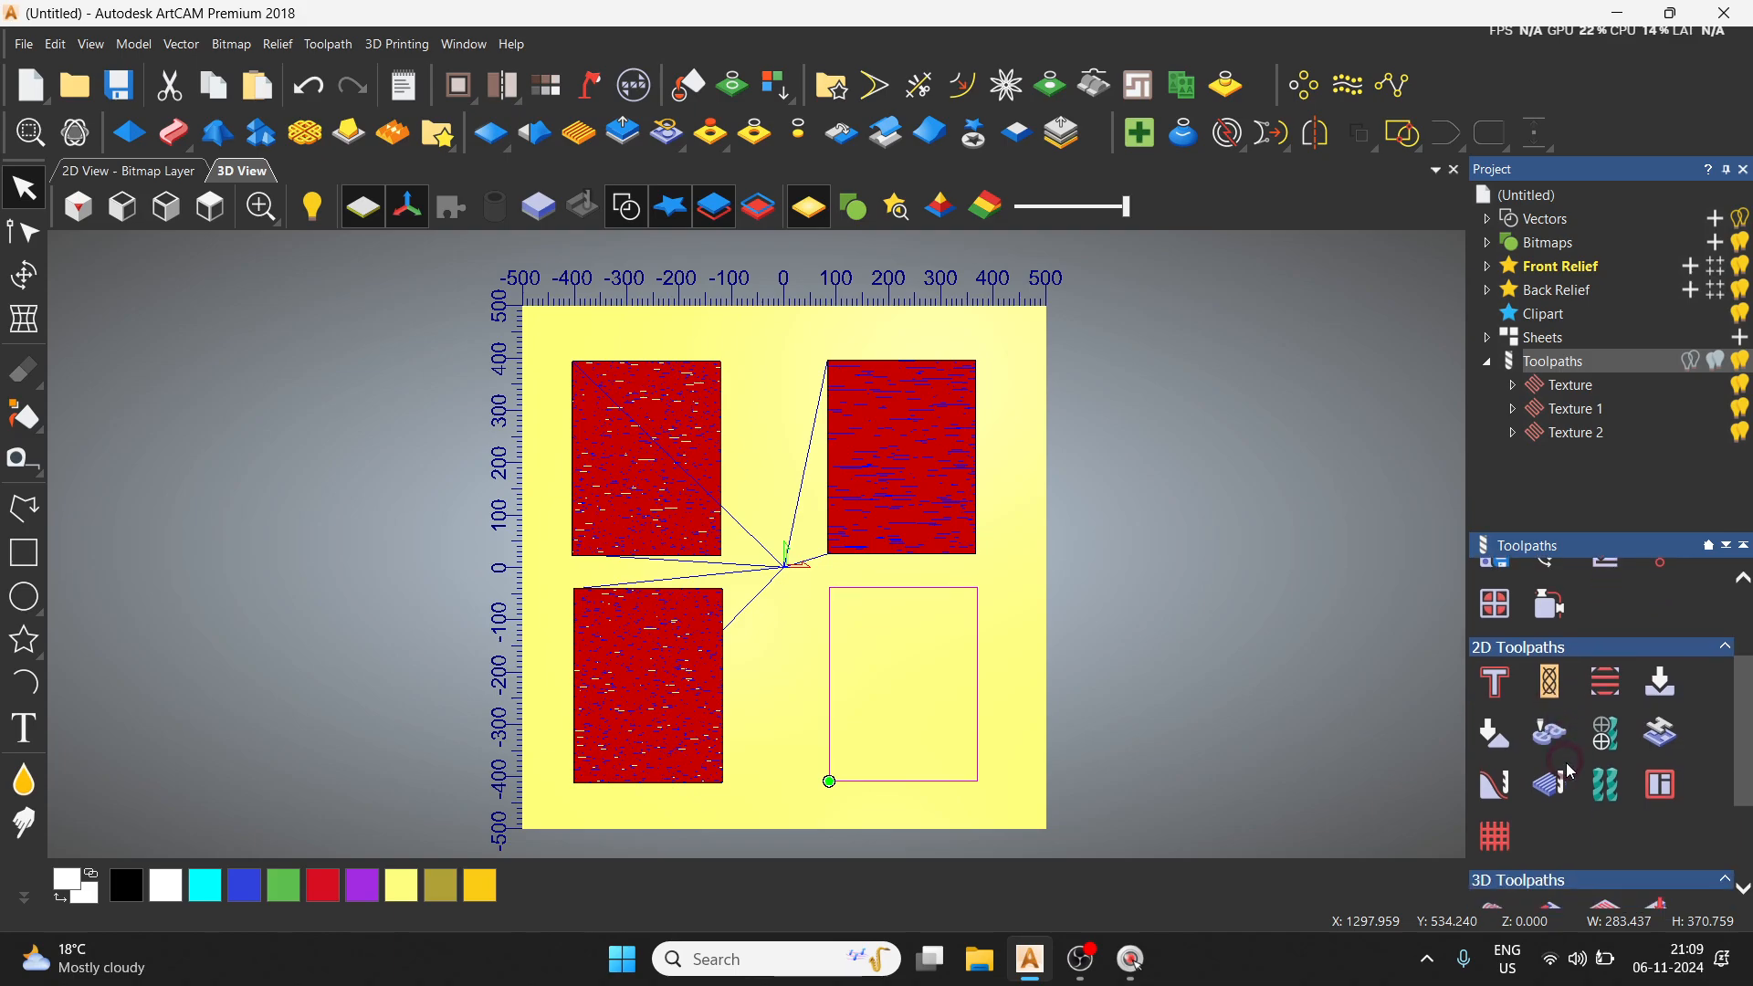
left_click(1555, 791)
left_click(1269, 319)
left_click(1261, 390)
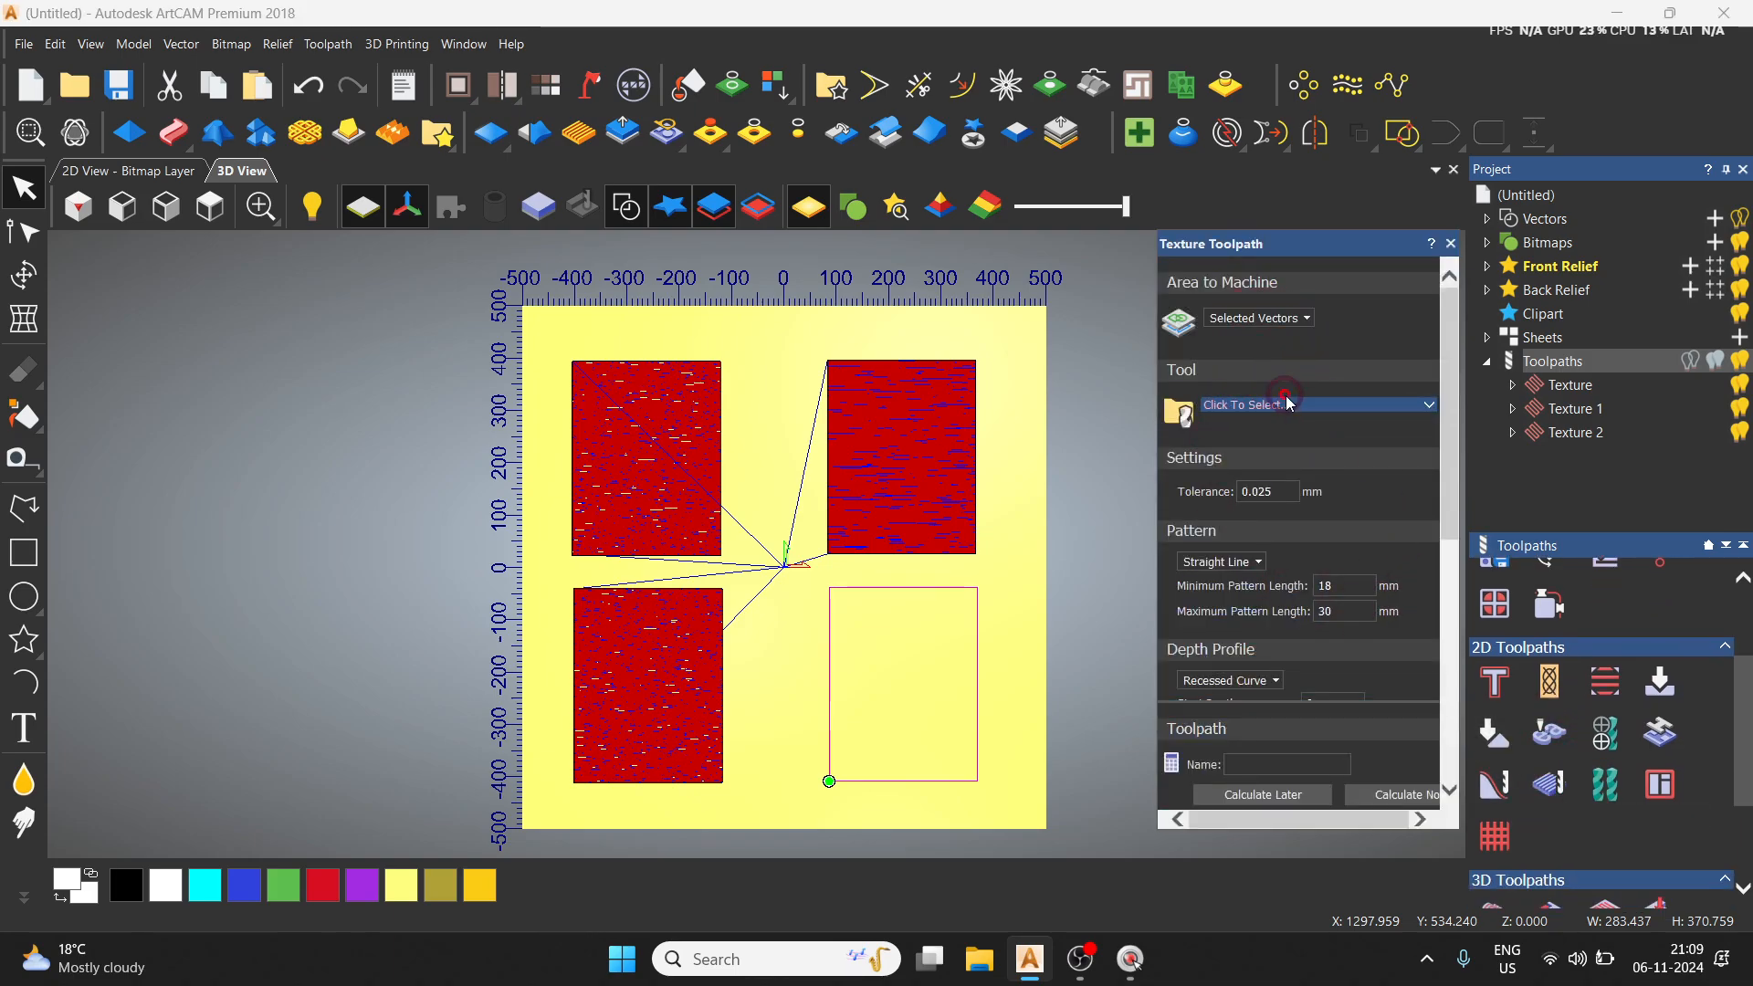
Step: Assign the Ball Nose 6 mm tool to the lower-right rectangle's texture toolpath
left_click(1290, 407)
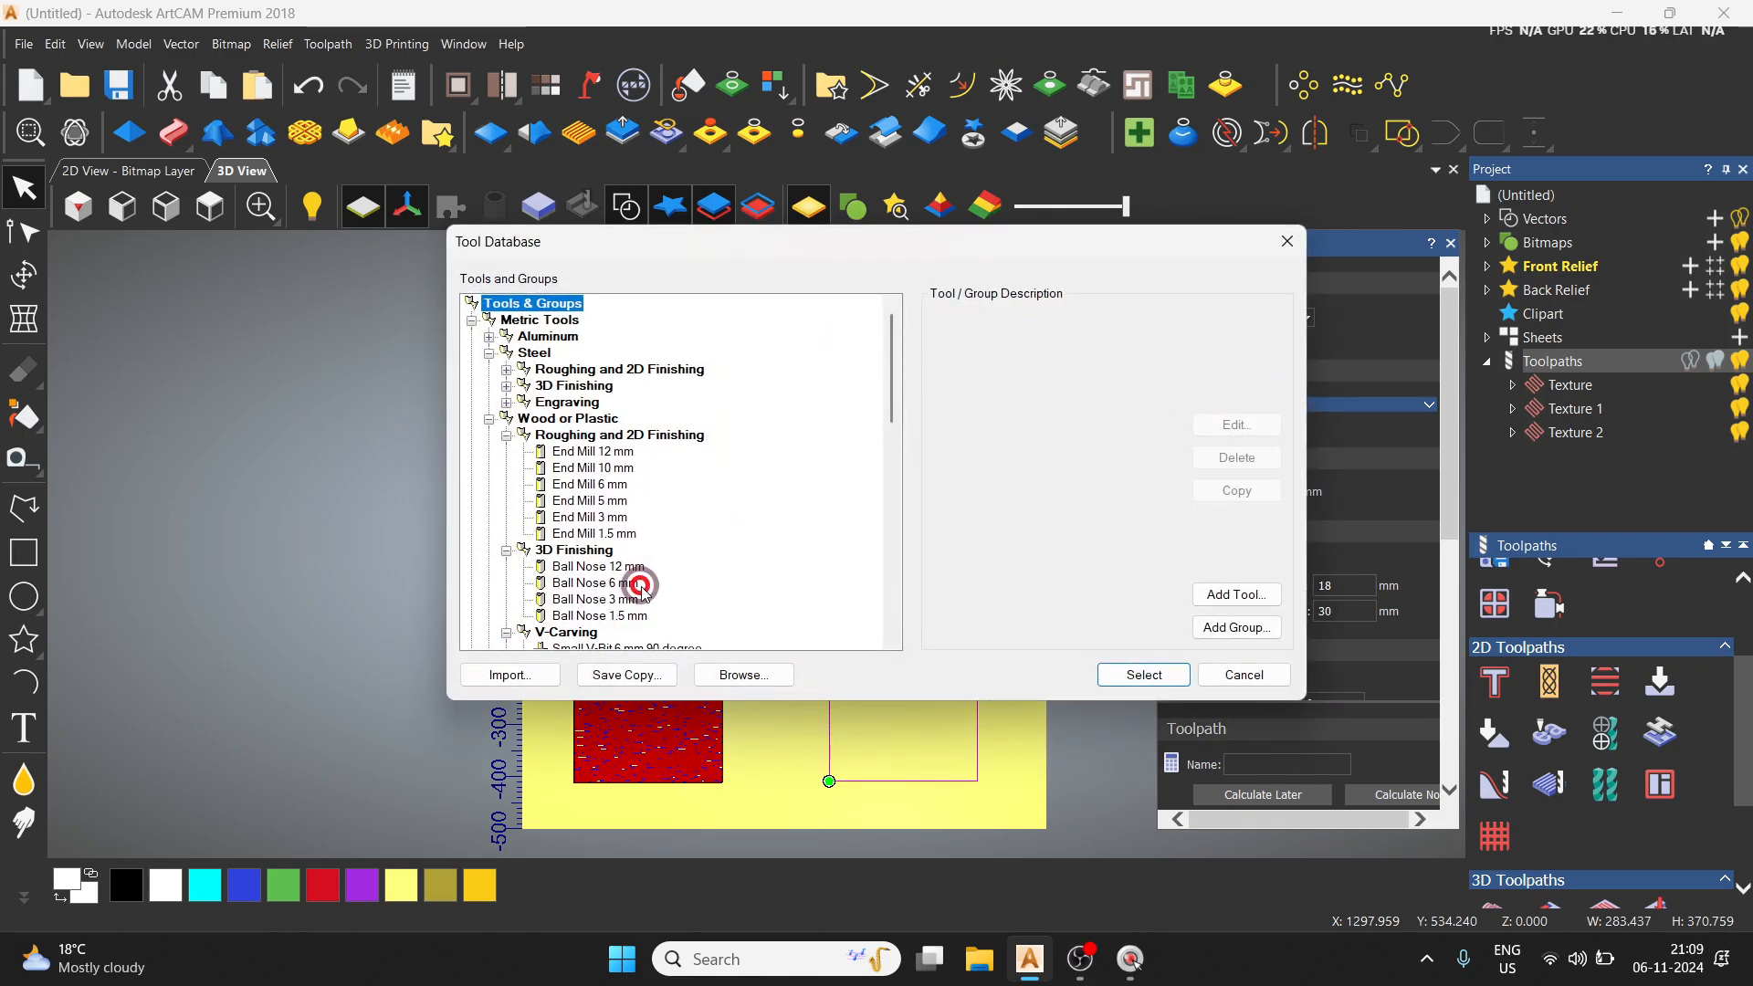
left_click(602, 583)
left_click(1145, 675)
scroll(1246, 542, "down", 2)
Step: Draw an open S-shaped curve about 387 mm wide and 189 mm high across the upper two rectangles
left_click(1223, 504)
left_click(64, 422)
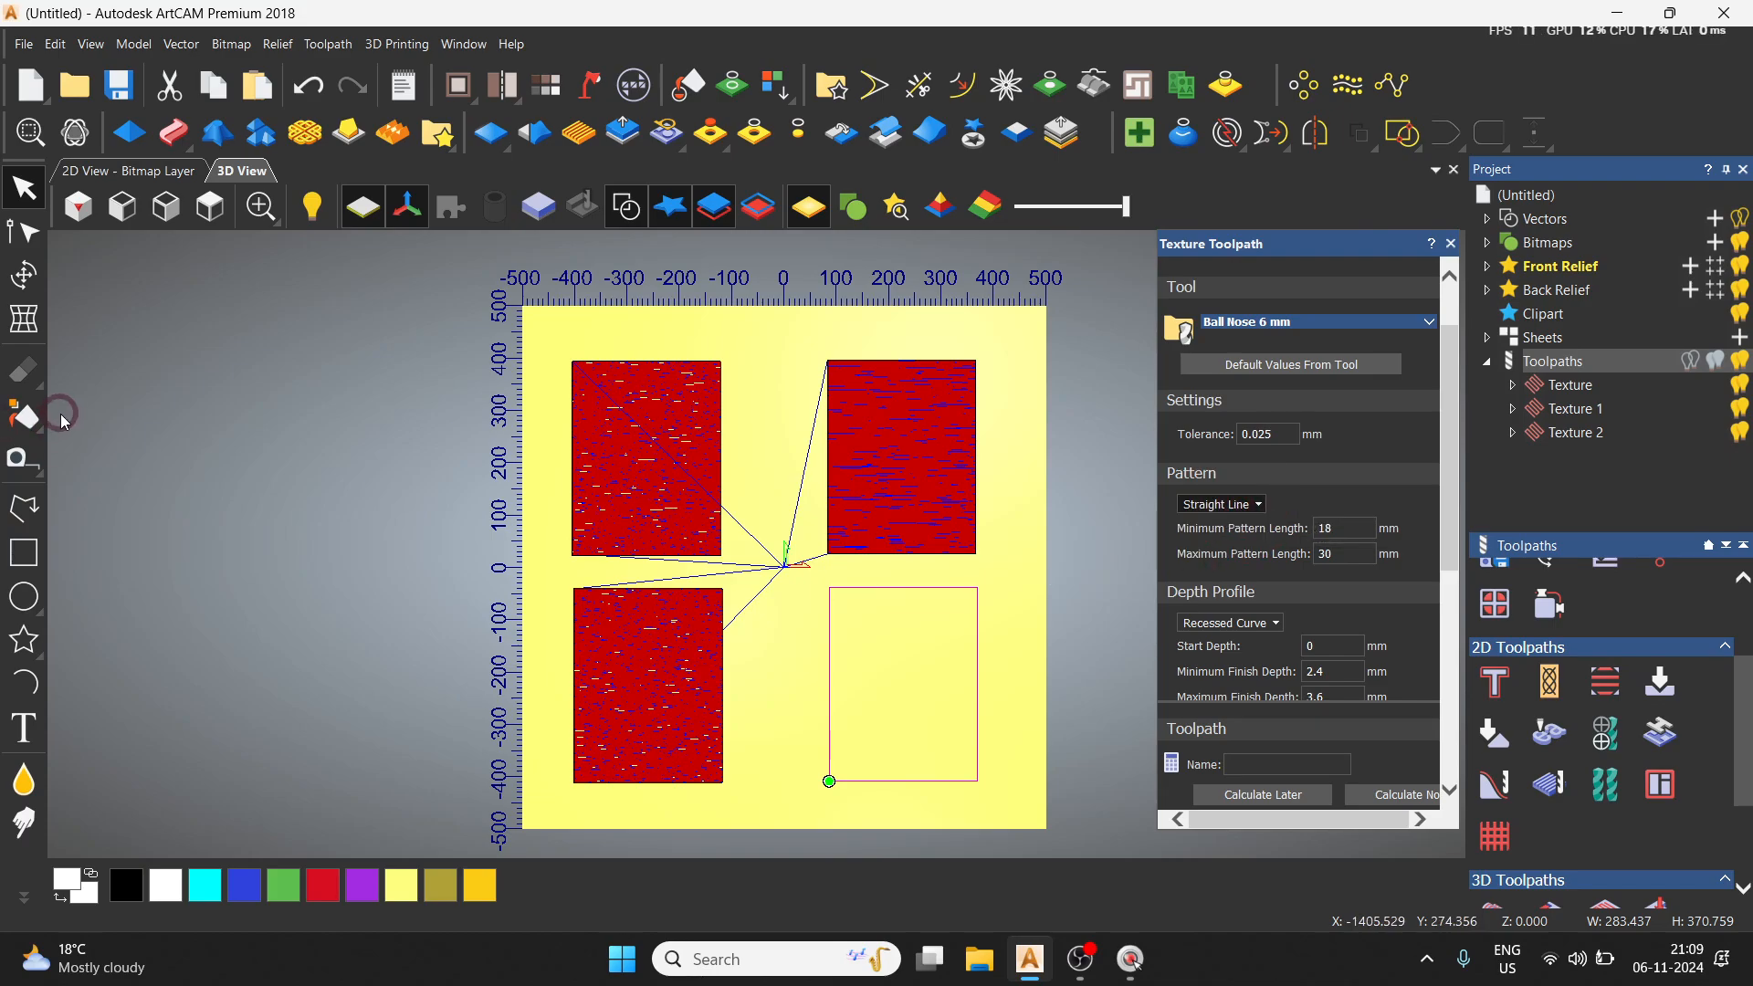
left_click(23, 508)
left_click(691, 338)
left_click(766, 408)
left_click(895, 330)
key("Escape")
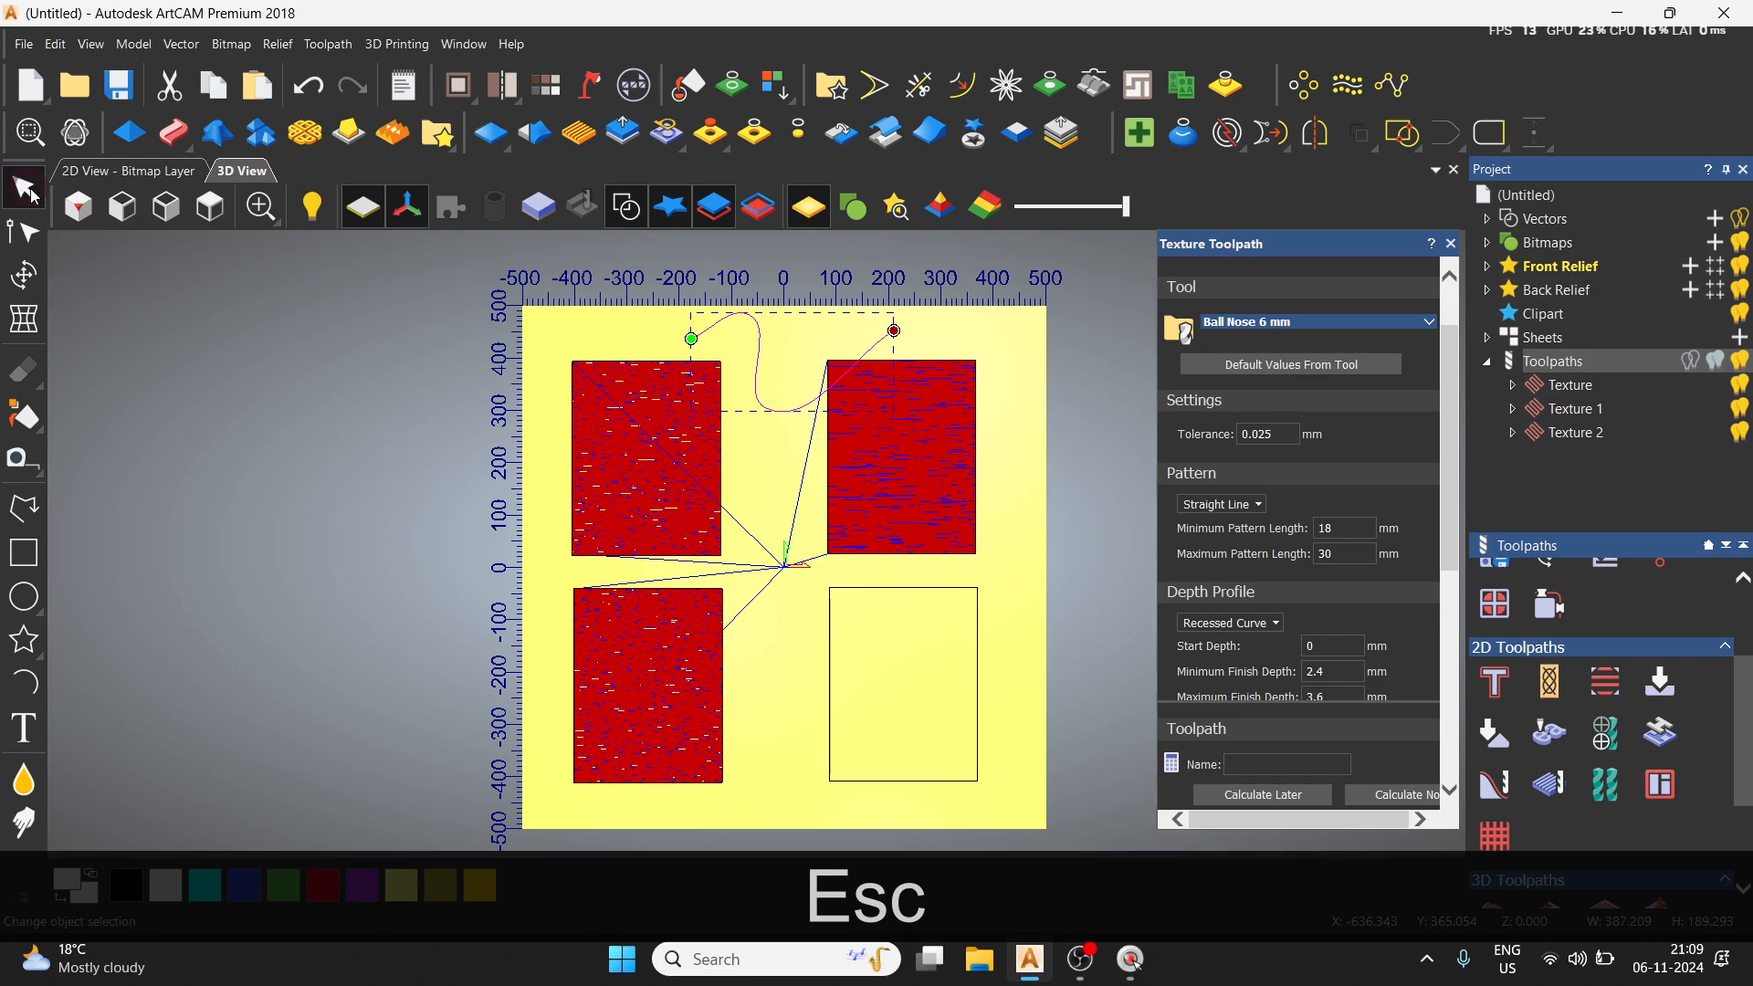
Step: Shrink the S-shaped curve to about 119 by 58 mm and move it next to the lower-right rectangle's upper-right corner
key("t")
left_click(721, 338)
left_click_drag(895, 411, 998, 587)
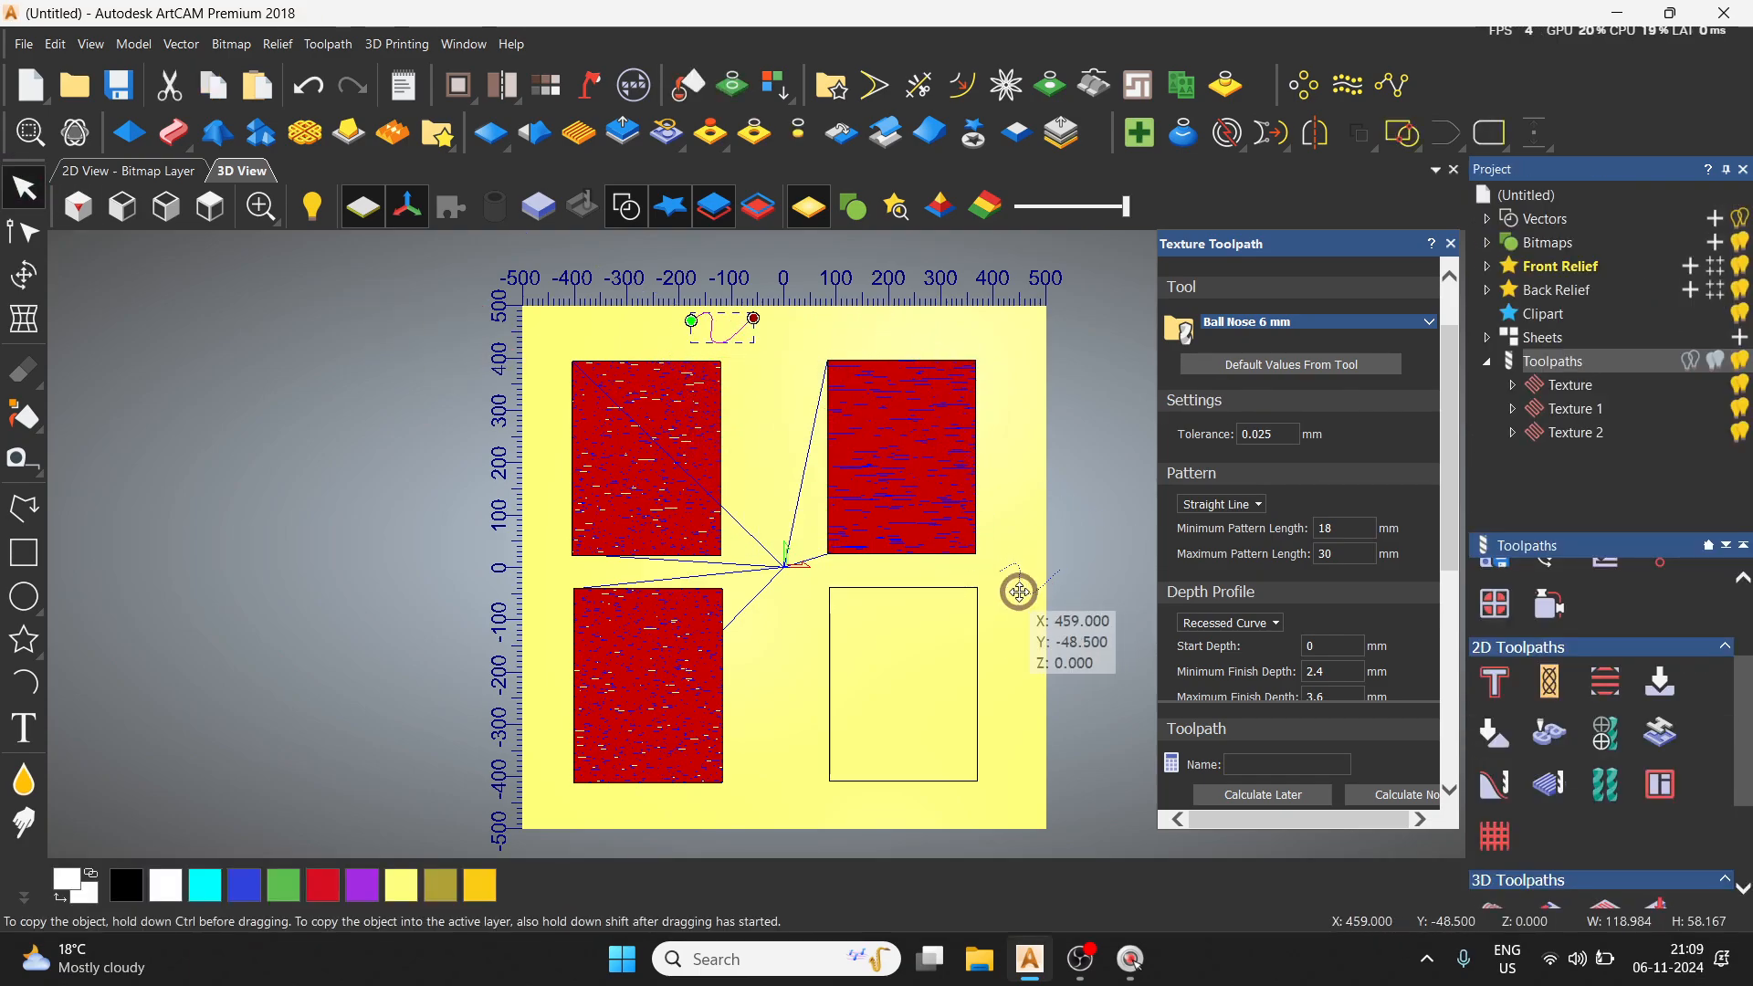
left_click(1032, 594)
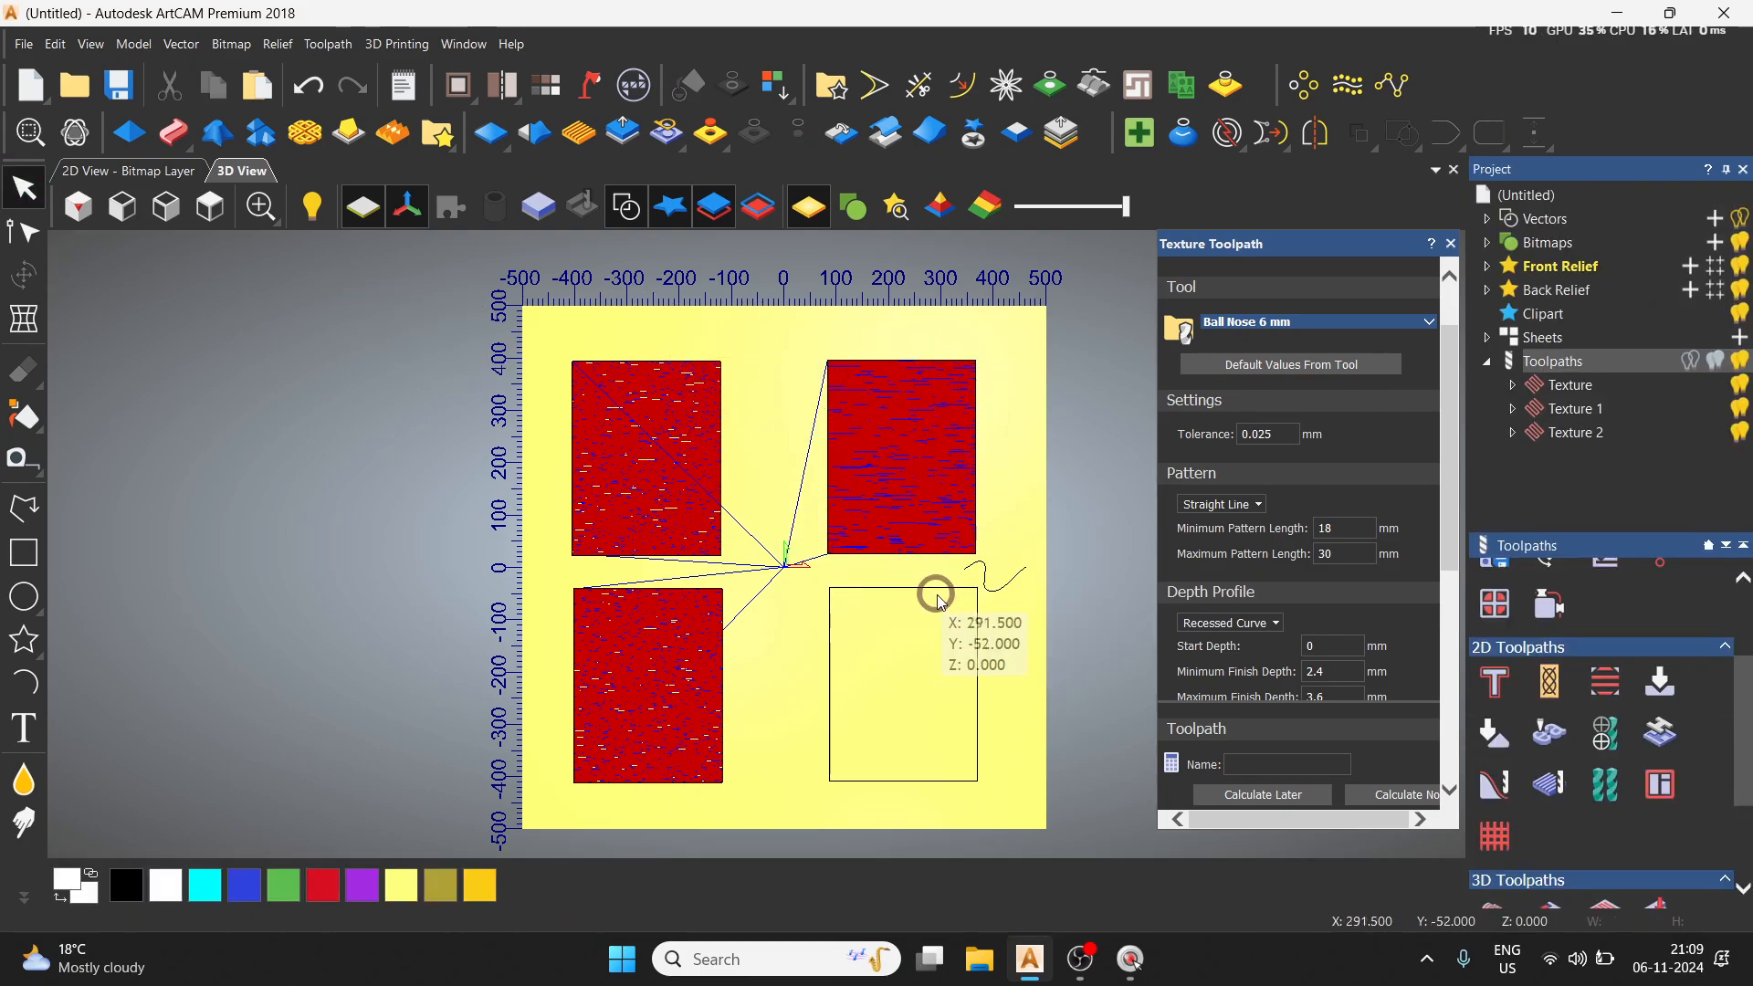
Step: Change the texture pattern to Selected Vector and set the small S-shaped curve as the pattern vector
left_click(1237, 505)
left_click(1228, 537)
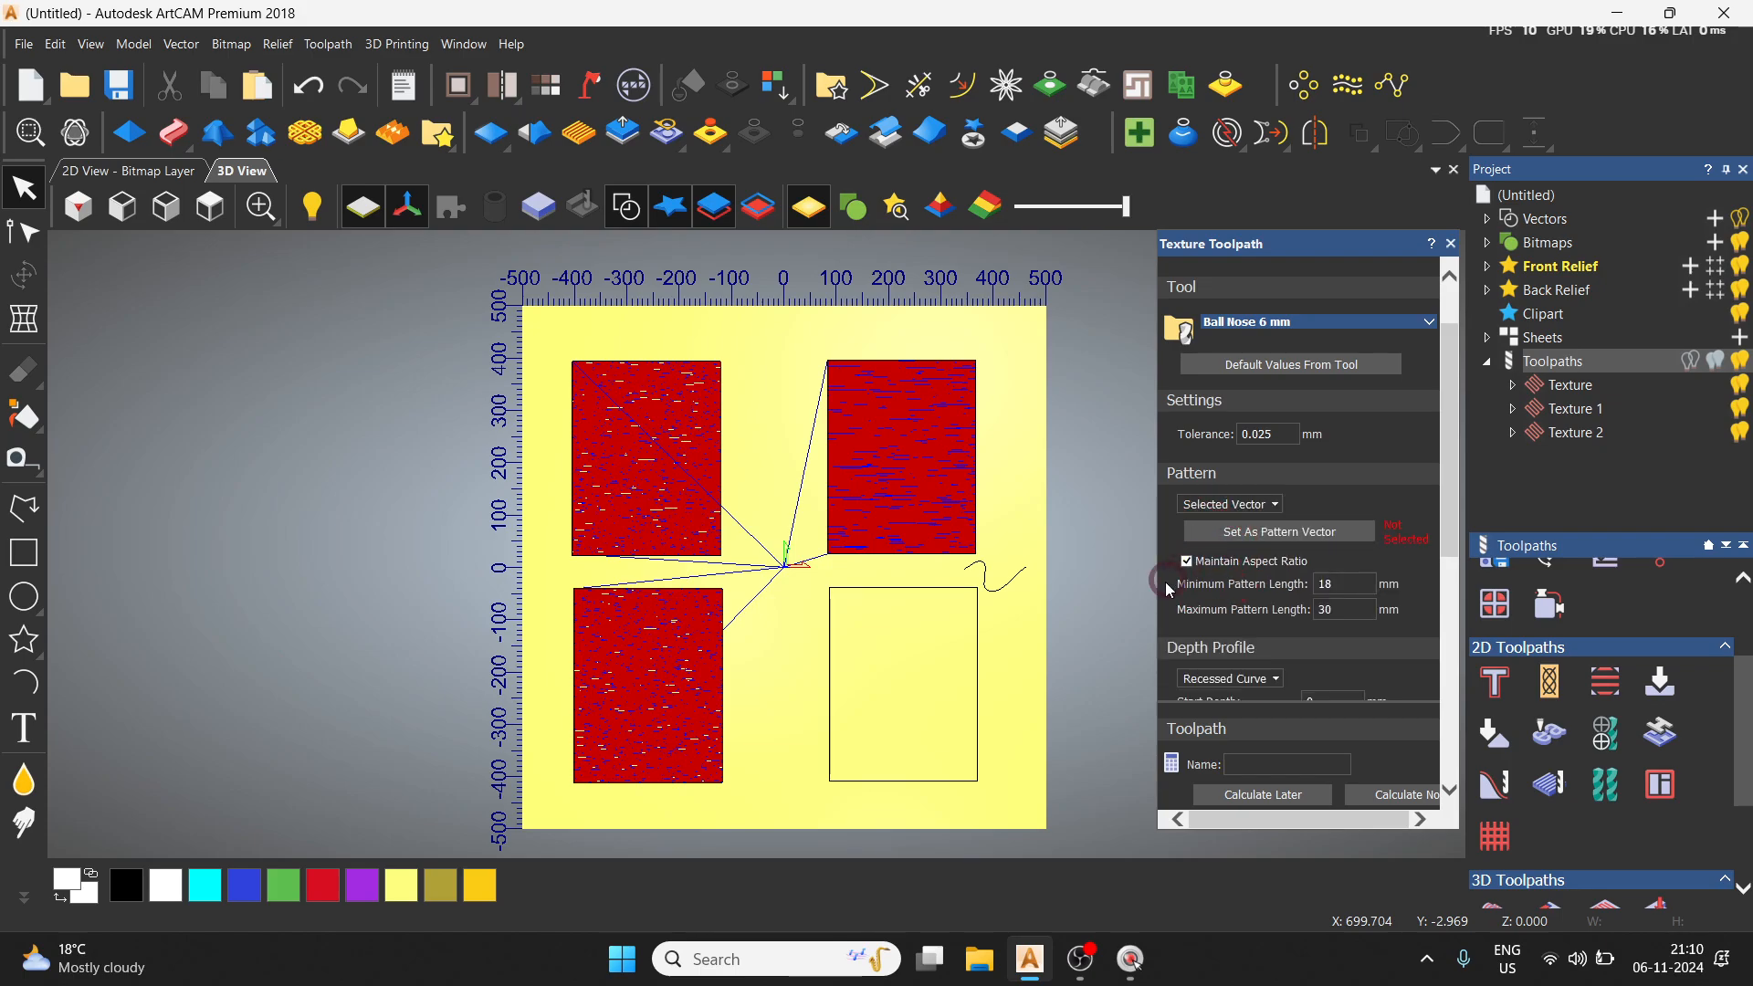
left_click(1012, 578)
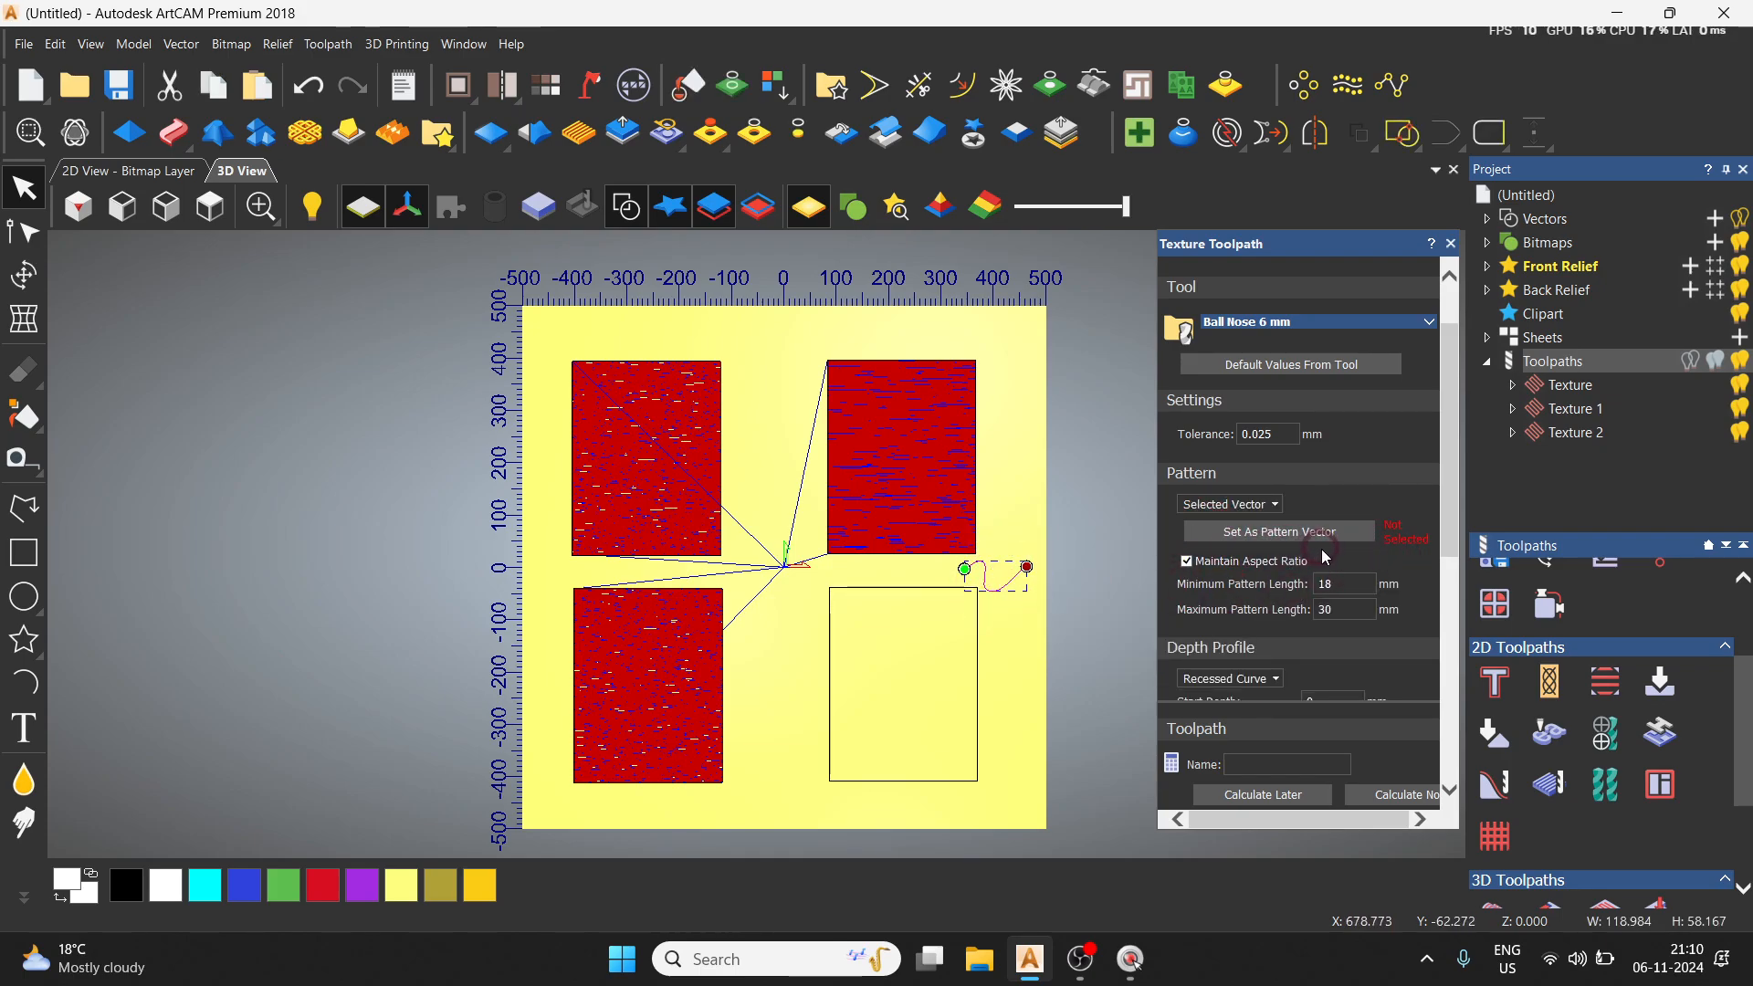
left_click(1270, 532)
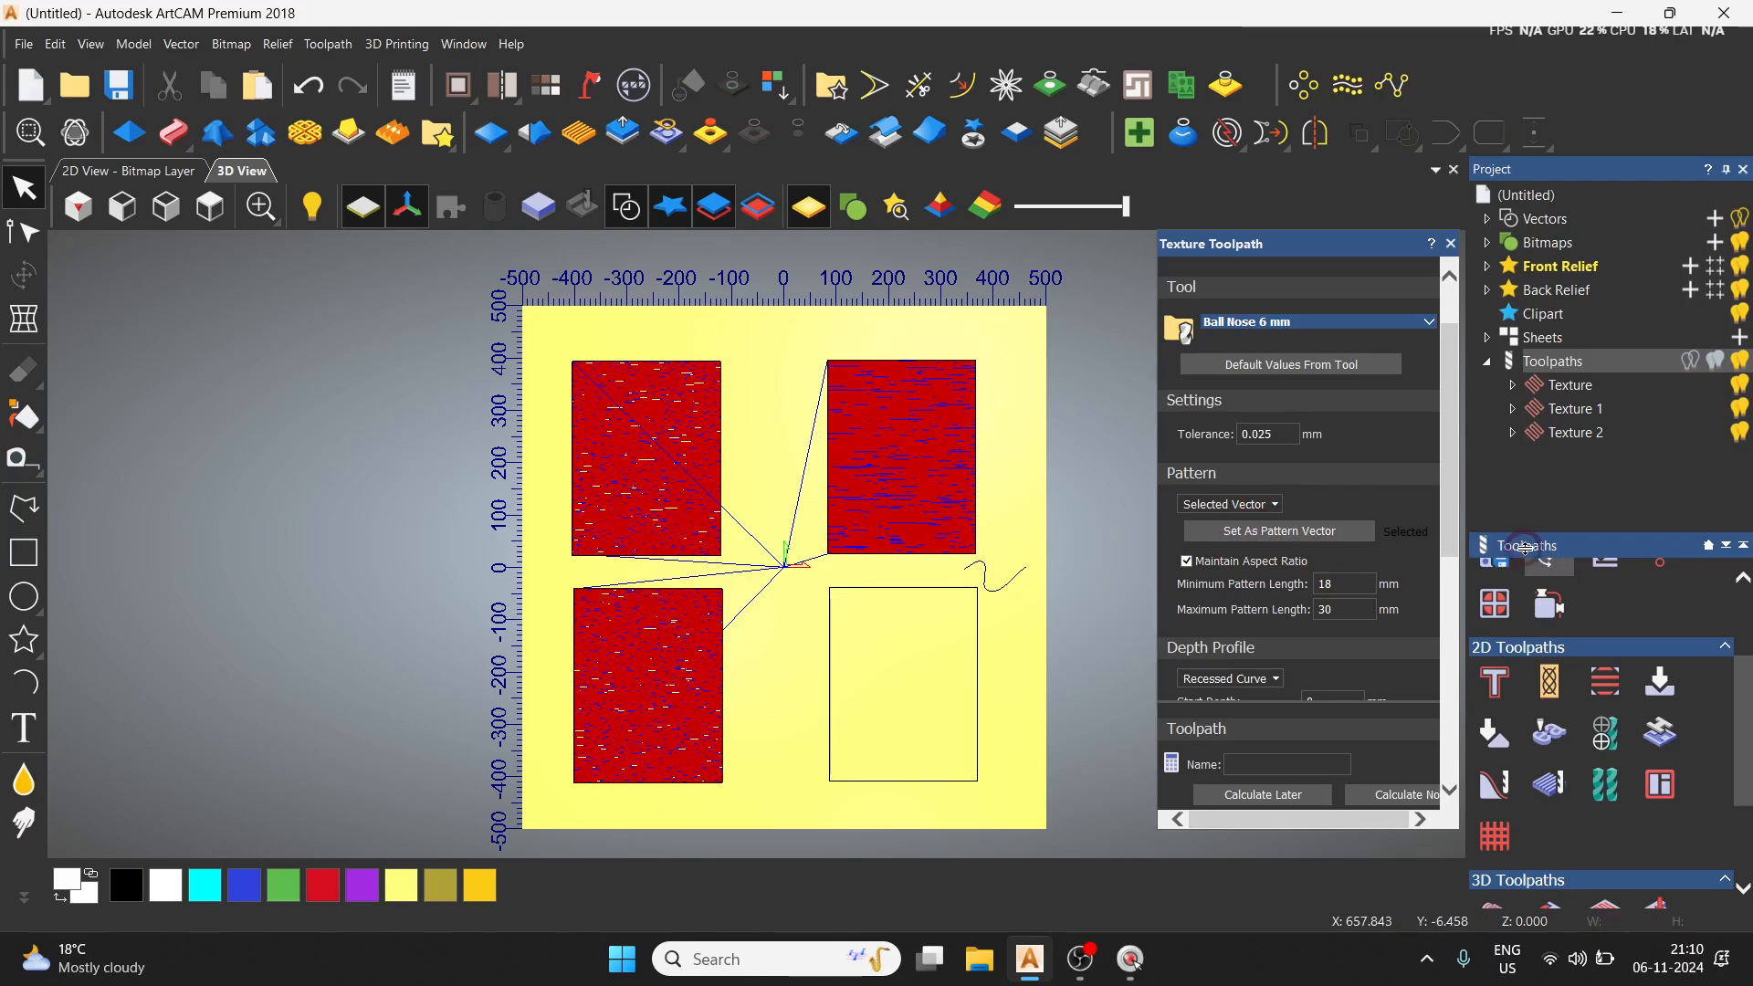
Step: Calculate the texture toolpath for the lower-right rectangle with the Recessed Curve depth profile and close the settings
left_click(909, 589)
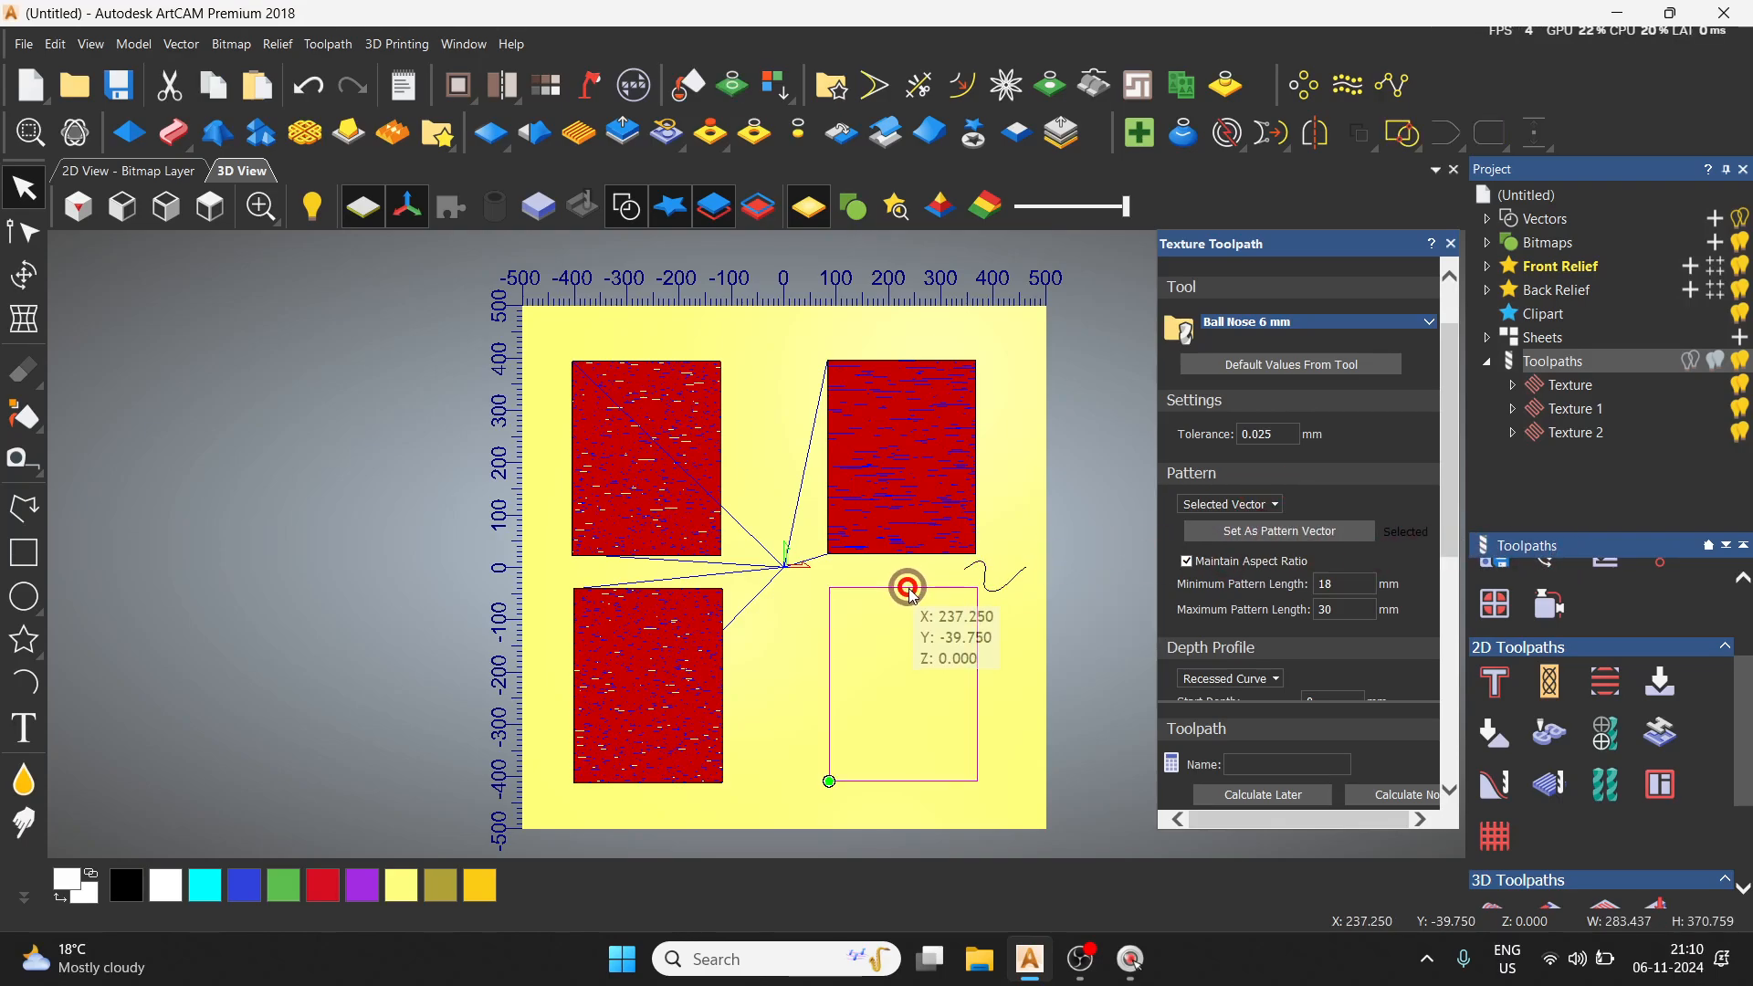
scroll(1330, 599, "down", 2)
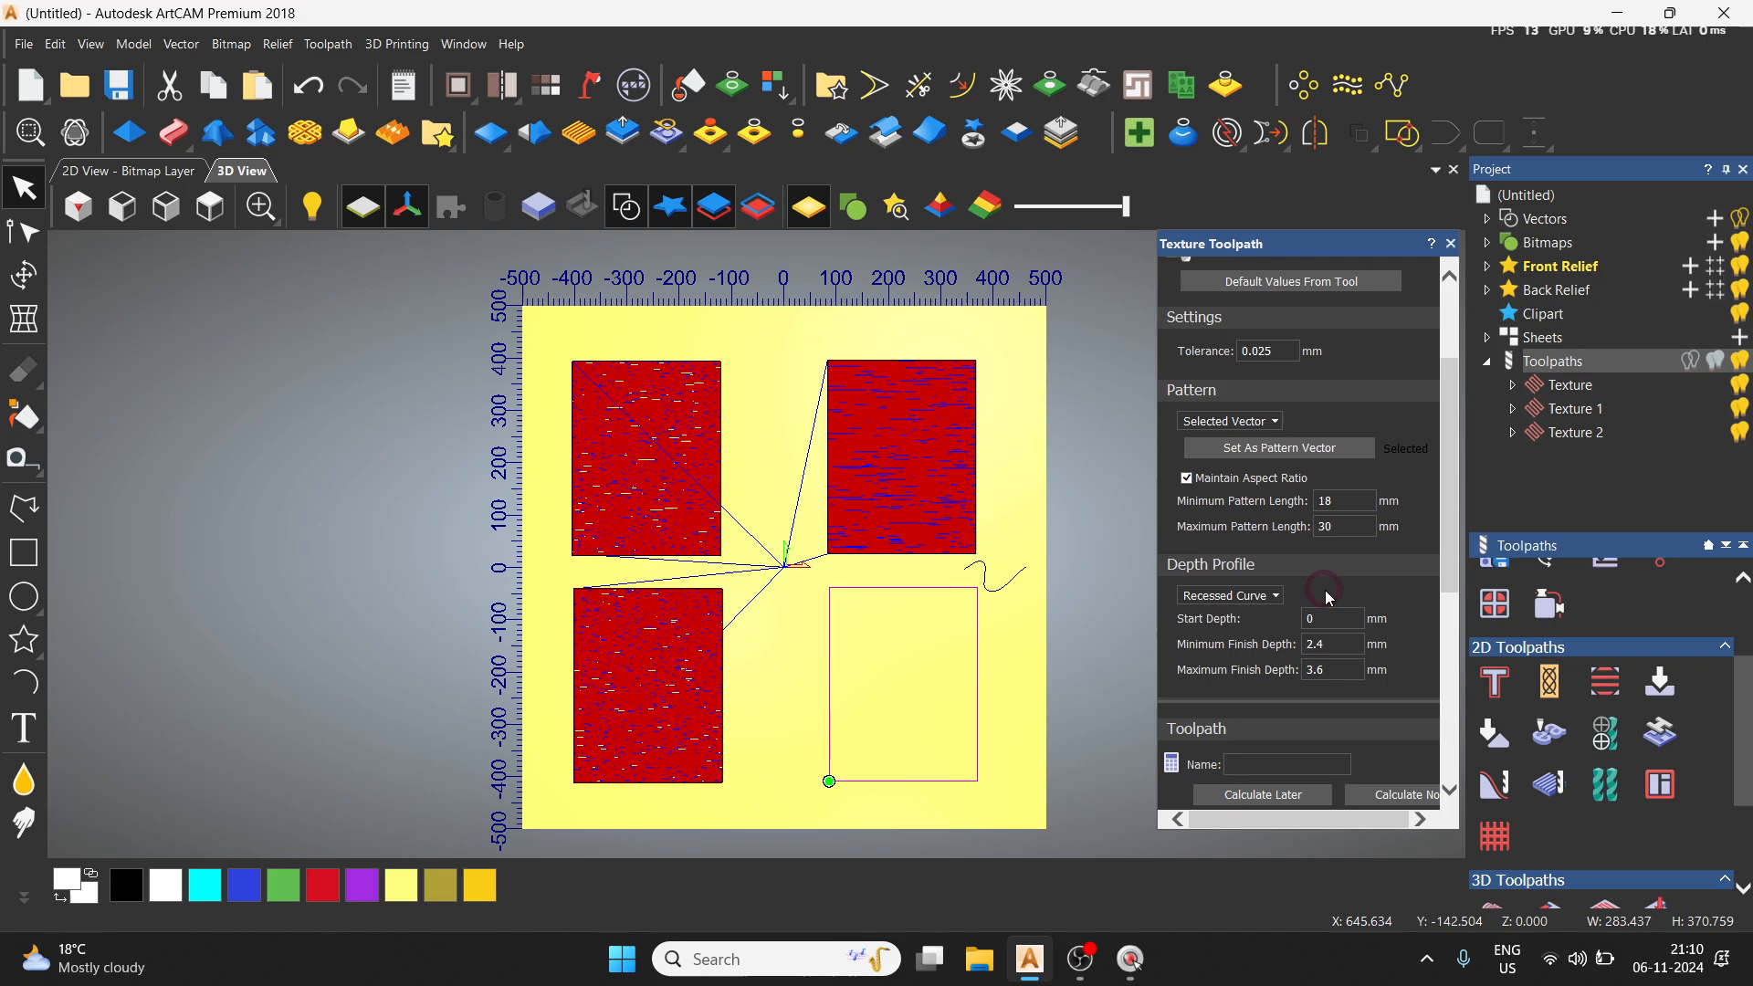
scroll(1319, 590, "down", 4)
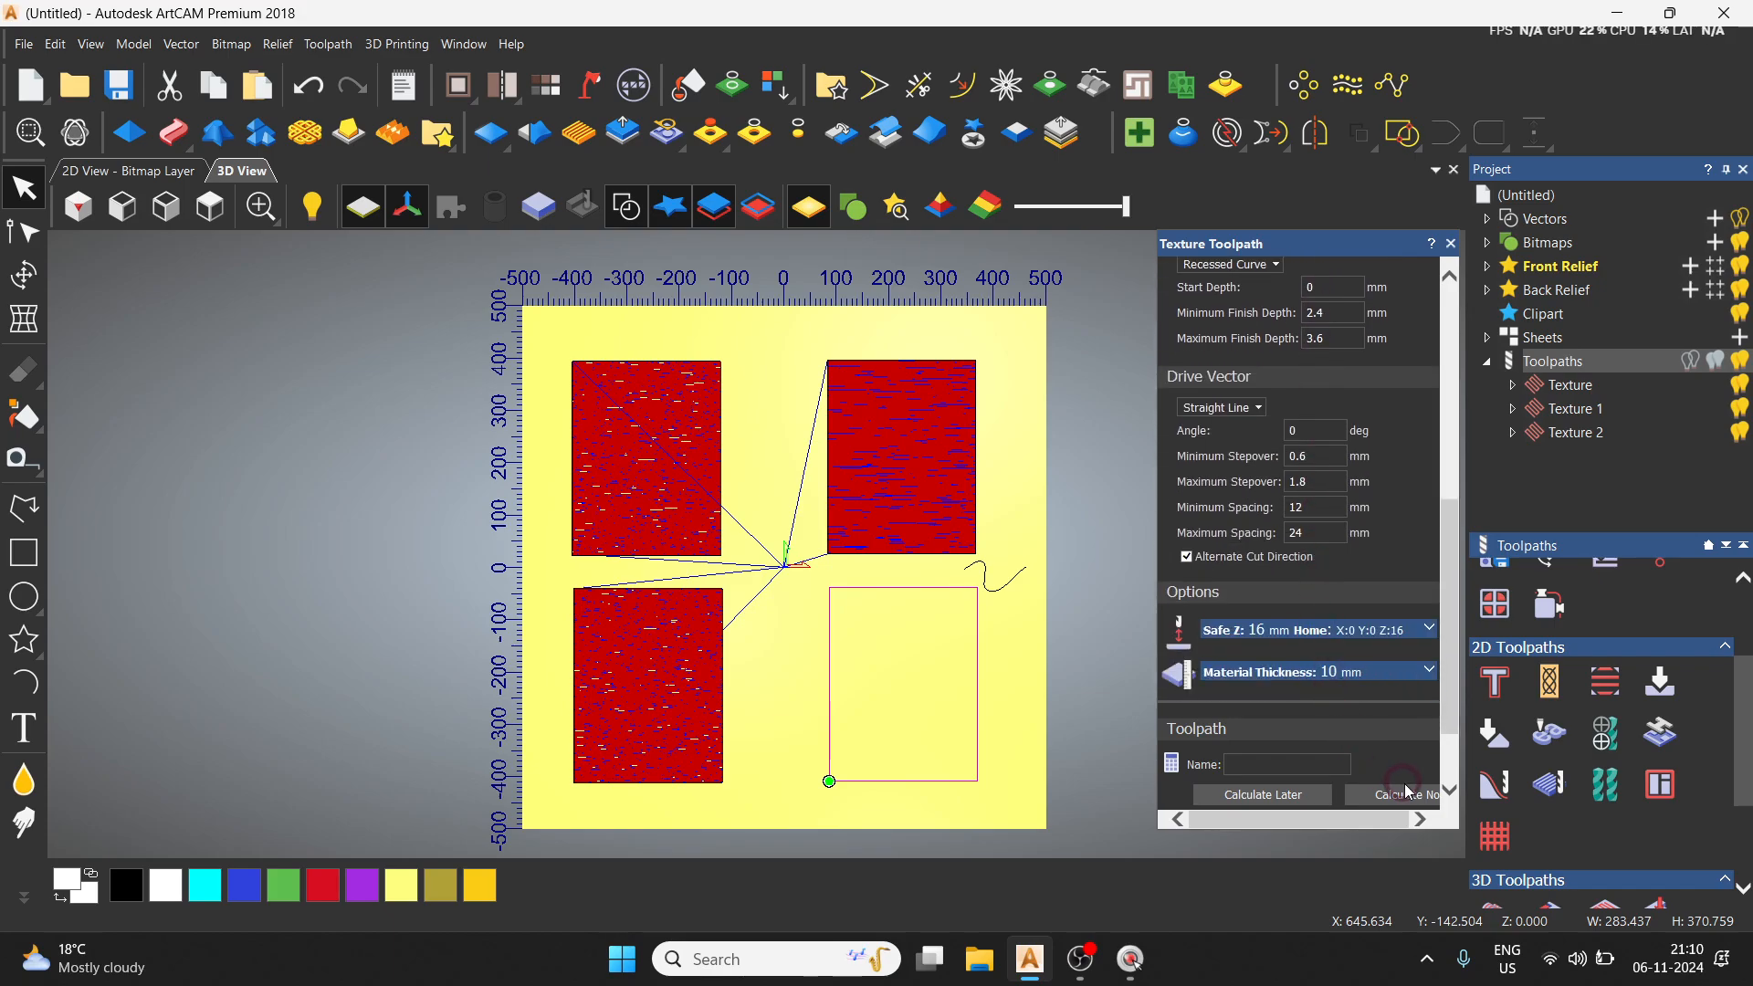
left_click(1412, 801)
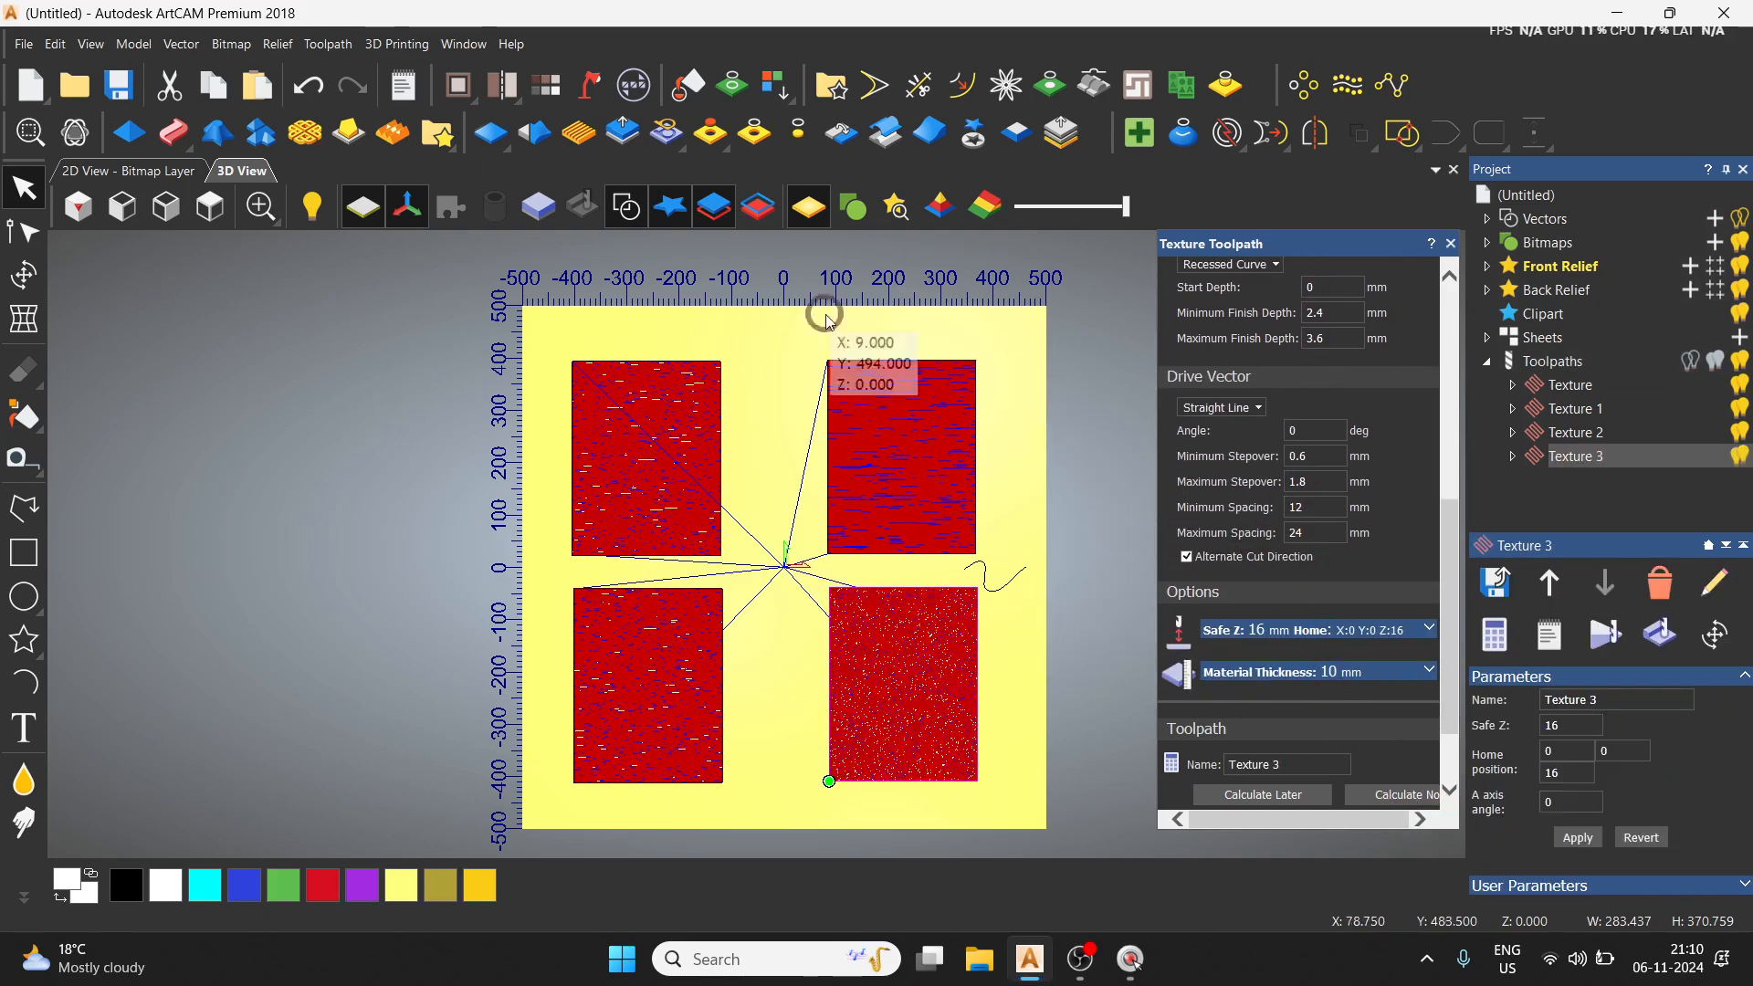
left_click(1450, 244)
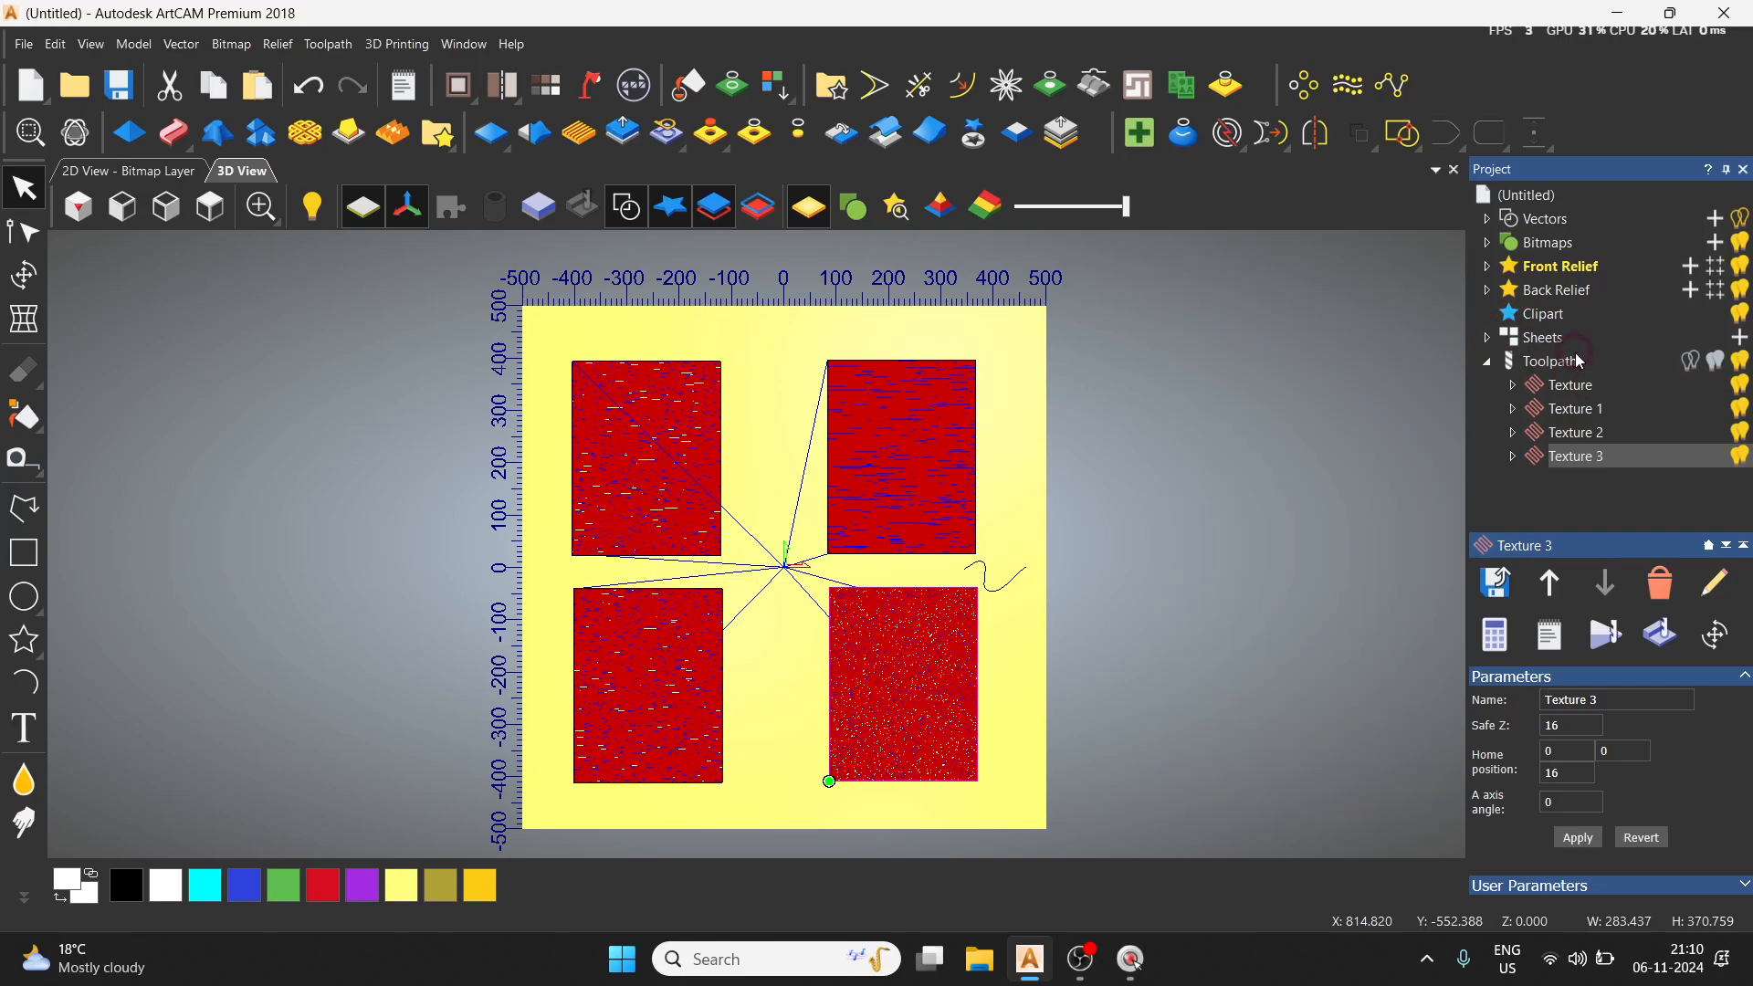
Step: Simulate all four texture toolpaths, using the whole model as the block and the Fast relief resolution
left_click(1670, 655)
left_click(1000, 673)
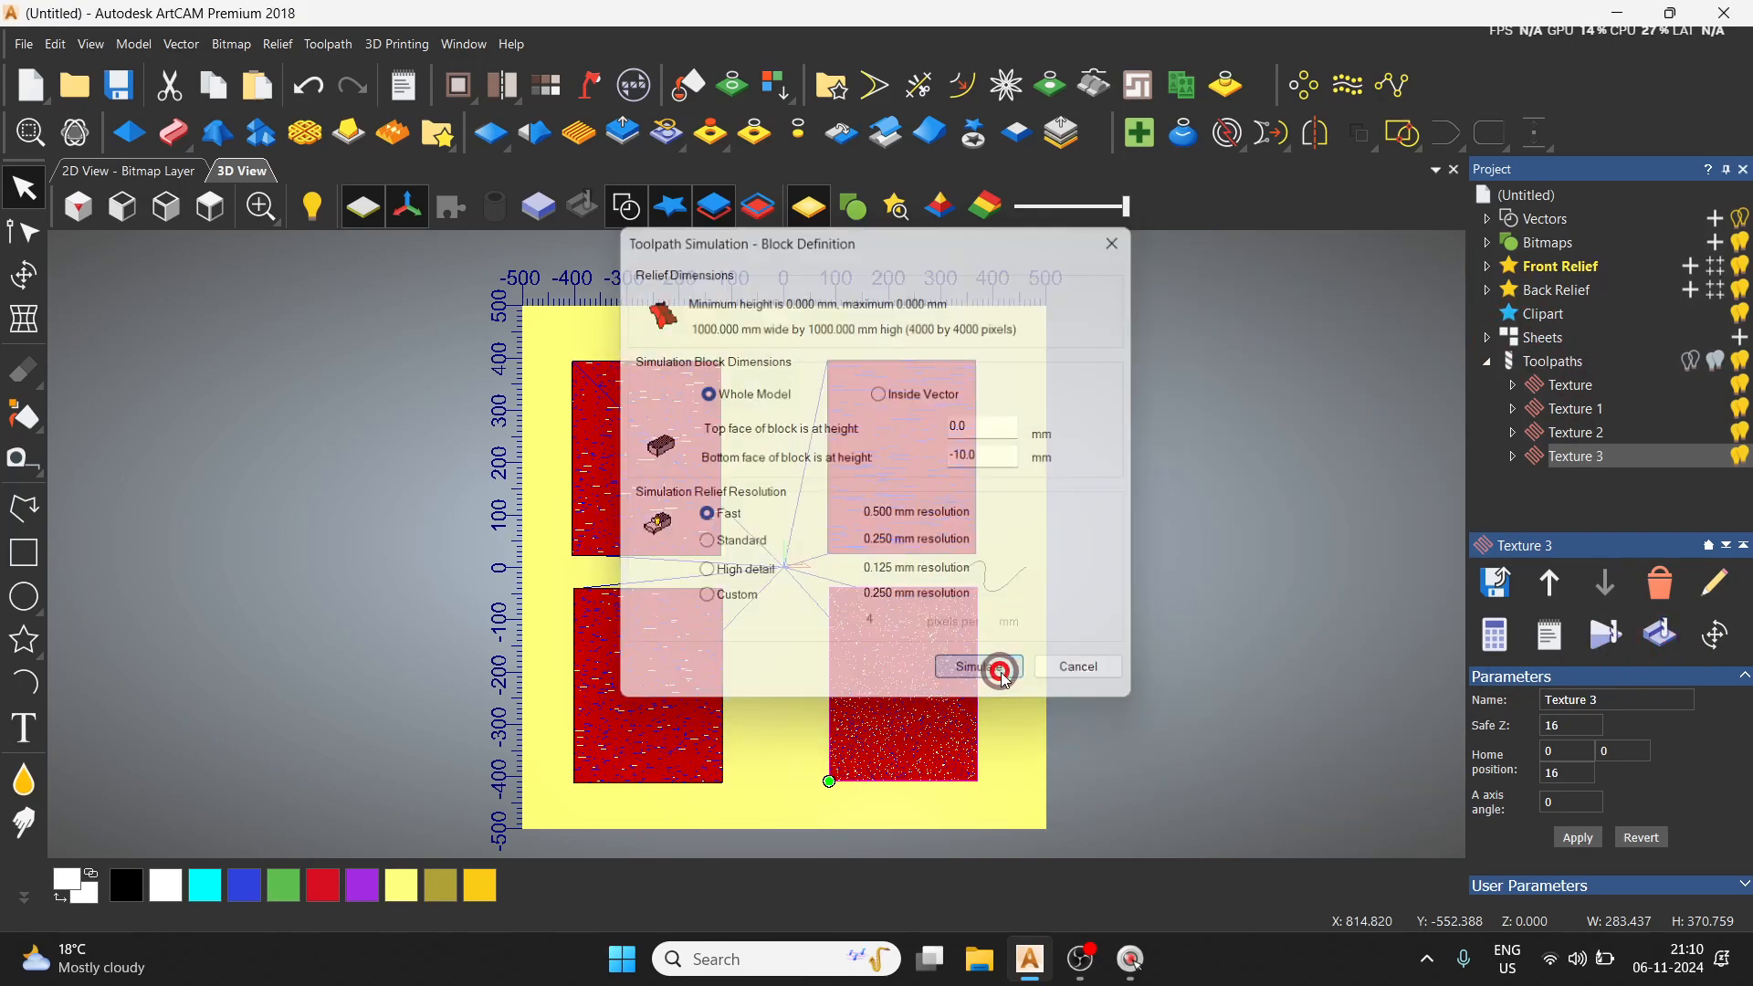
left_click(1580, 432)
left_click(1607, 409)
left_click(1666, 639)
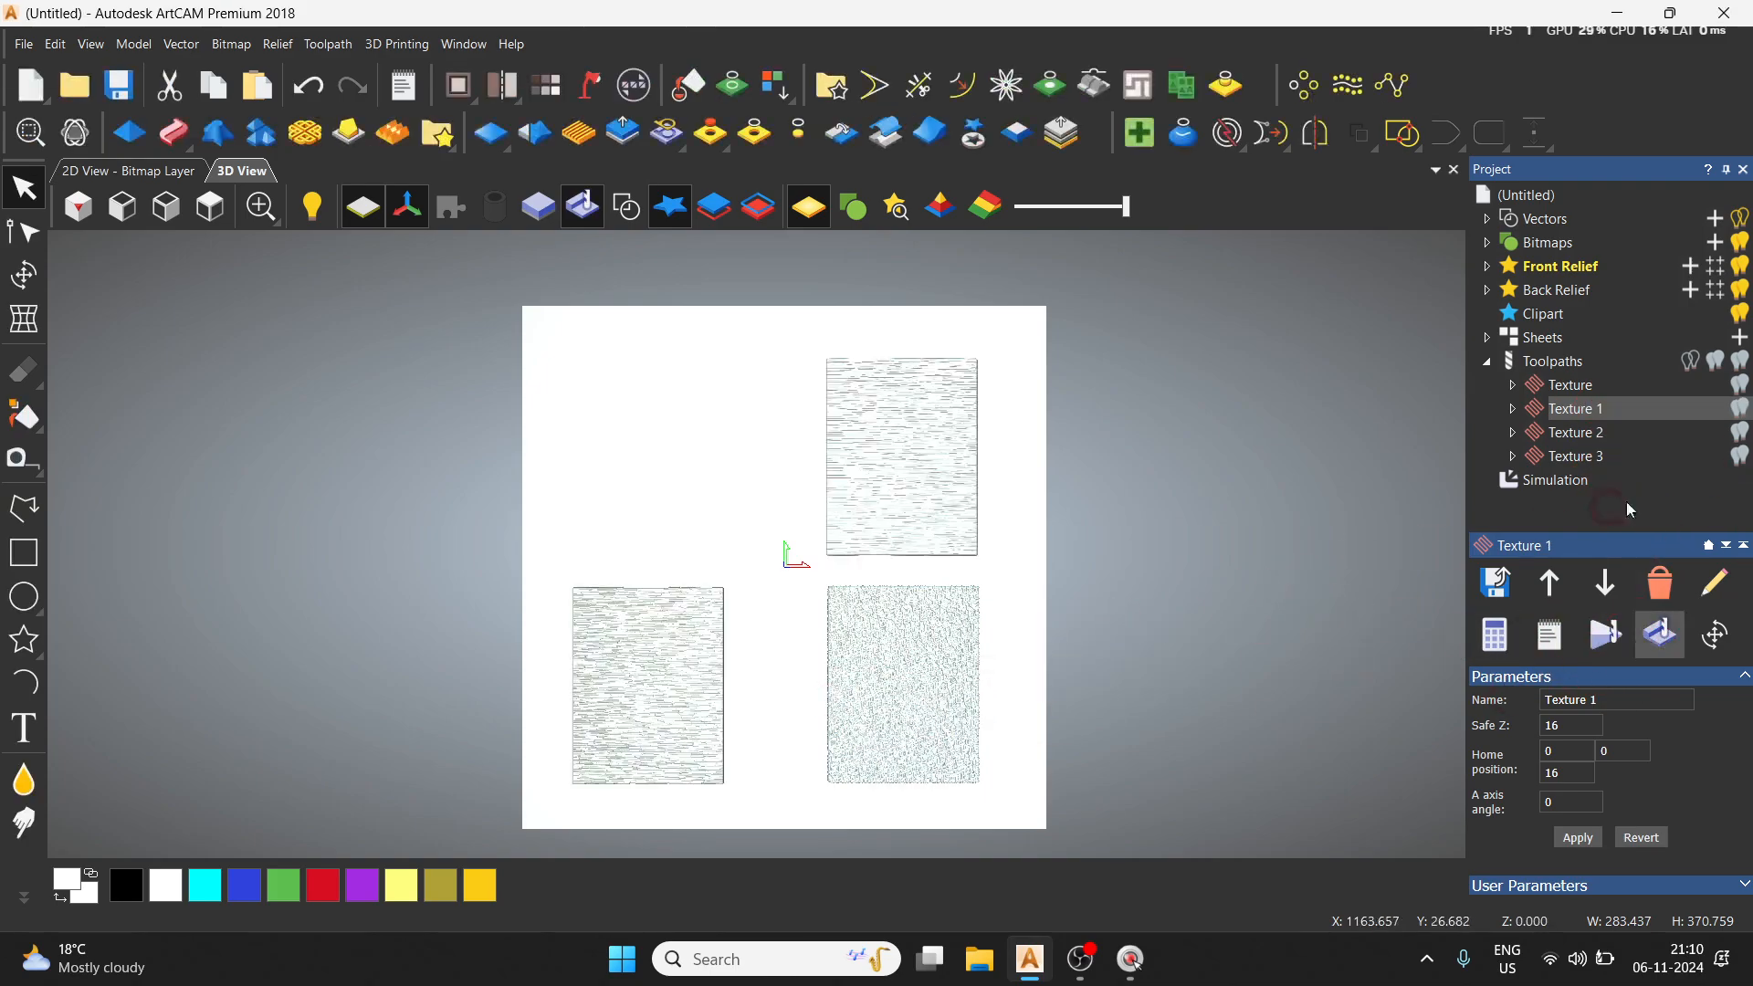
left_click(1582, 387)
left_click(1673, 652)
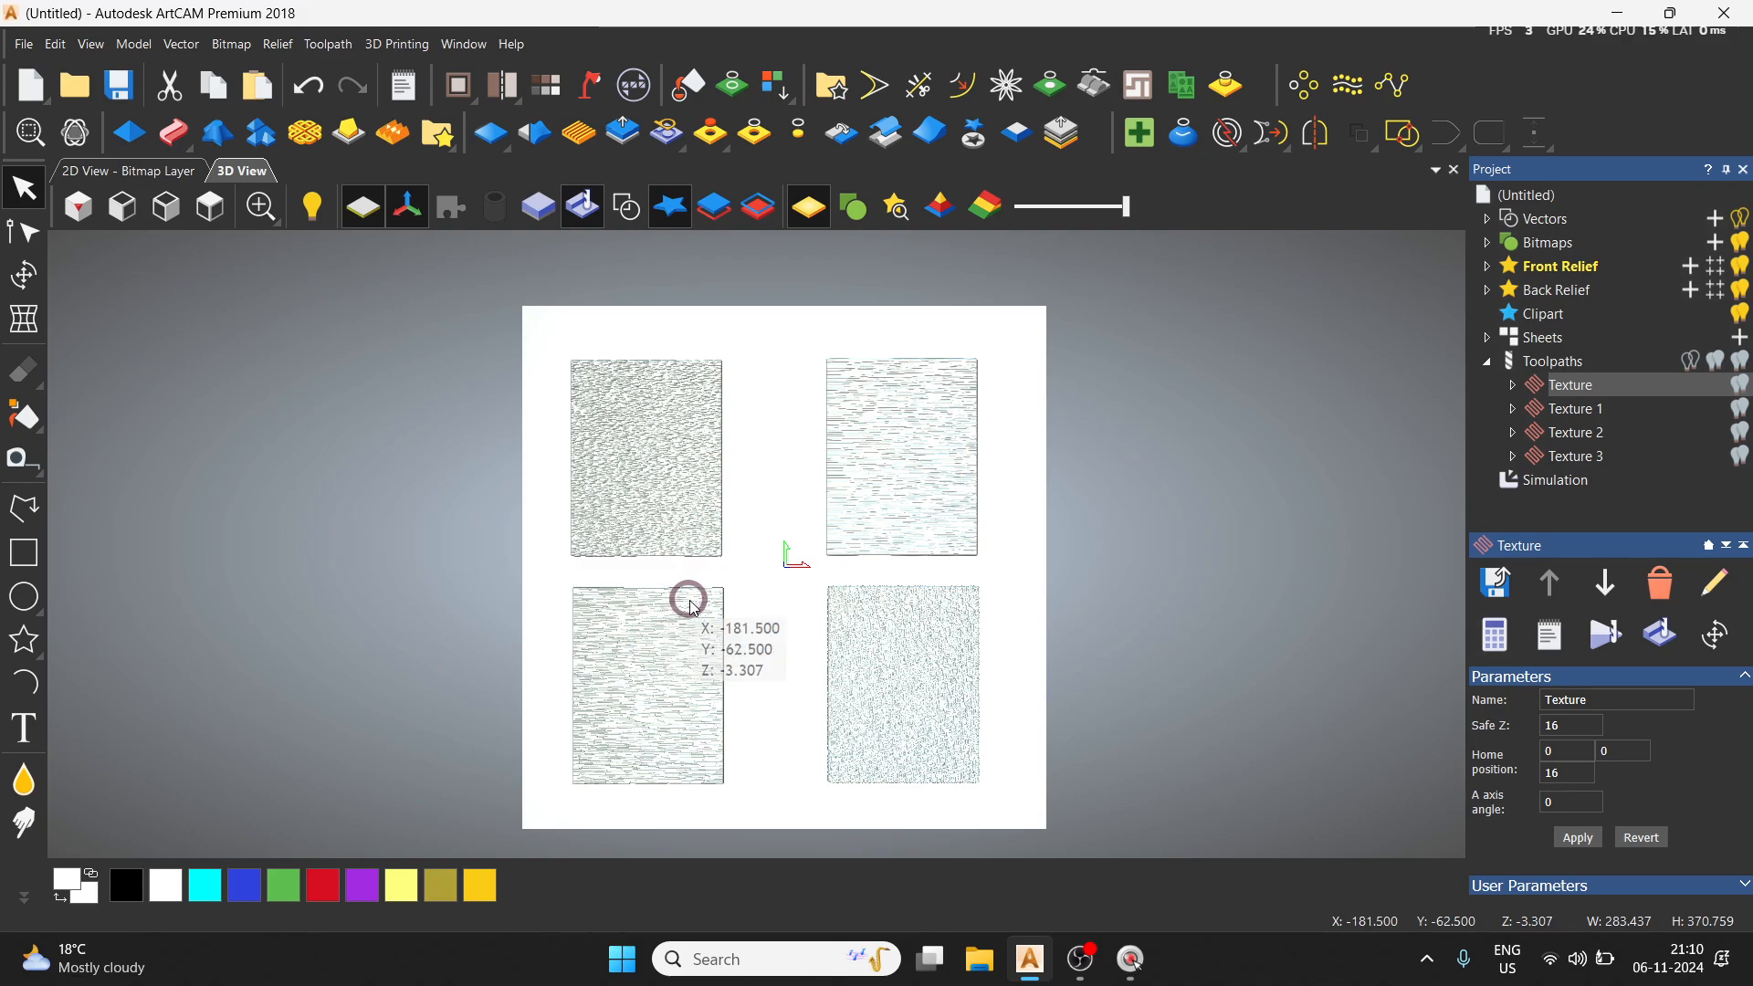
Step: Examine the simulated surfaces of the four textured rectangles up close and from an angle
scroll(621, 526, "up", 2)
scroll(822, 575, "up", 5)
key("space")
key("space")
left_click_drag(825, 512, 989, 661)
scroll(996, 653, "down", 5)
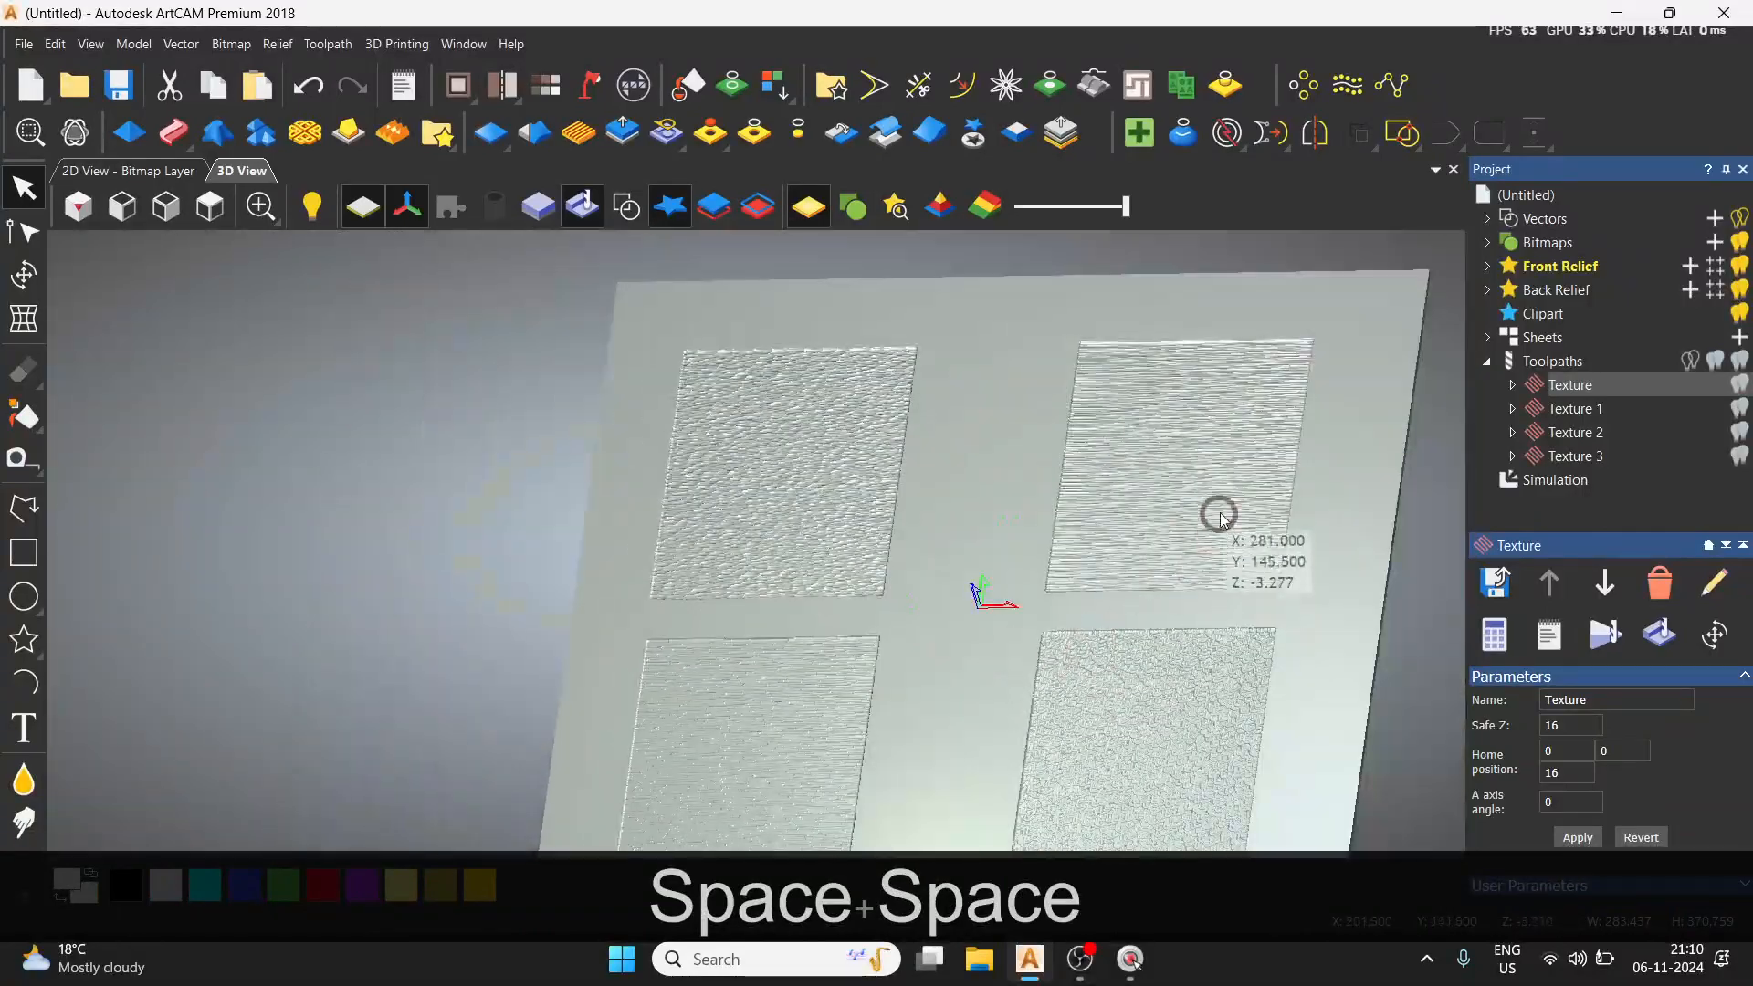
scroll(1268, 512, "up", 6)
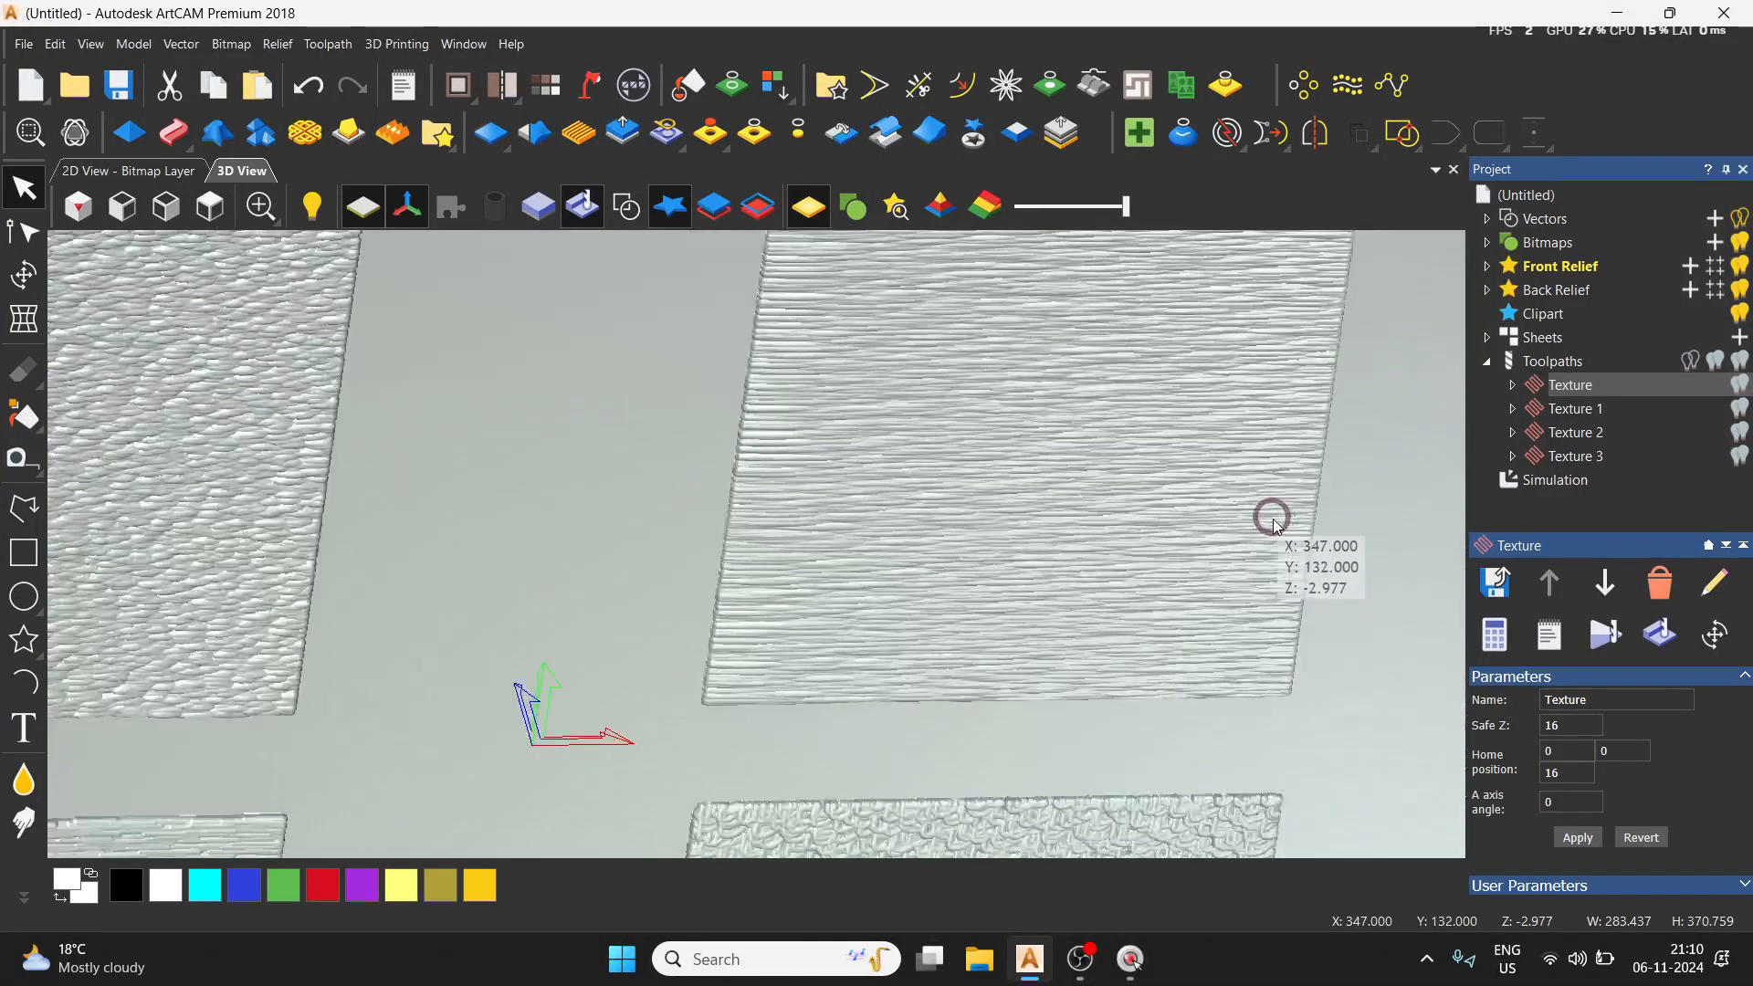
key("space")
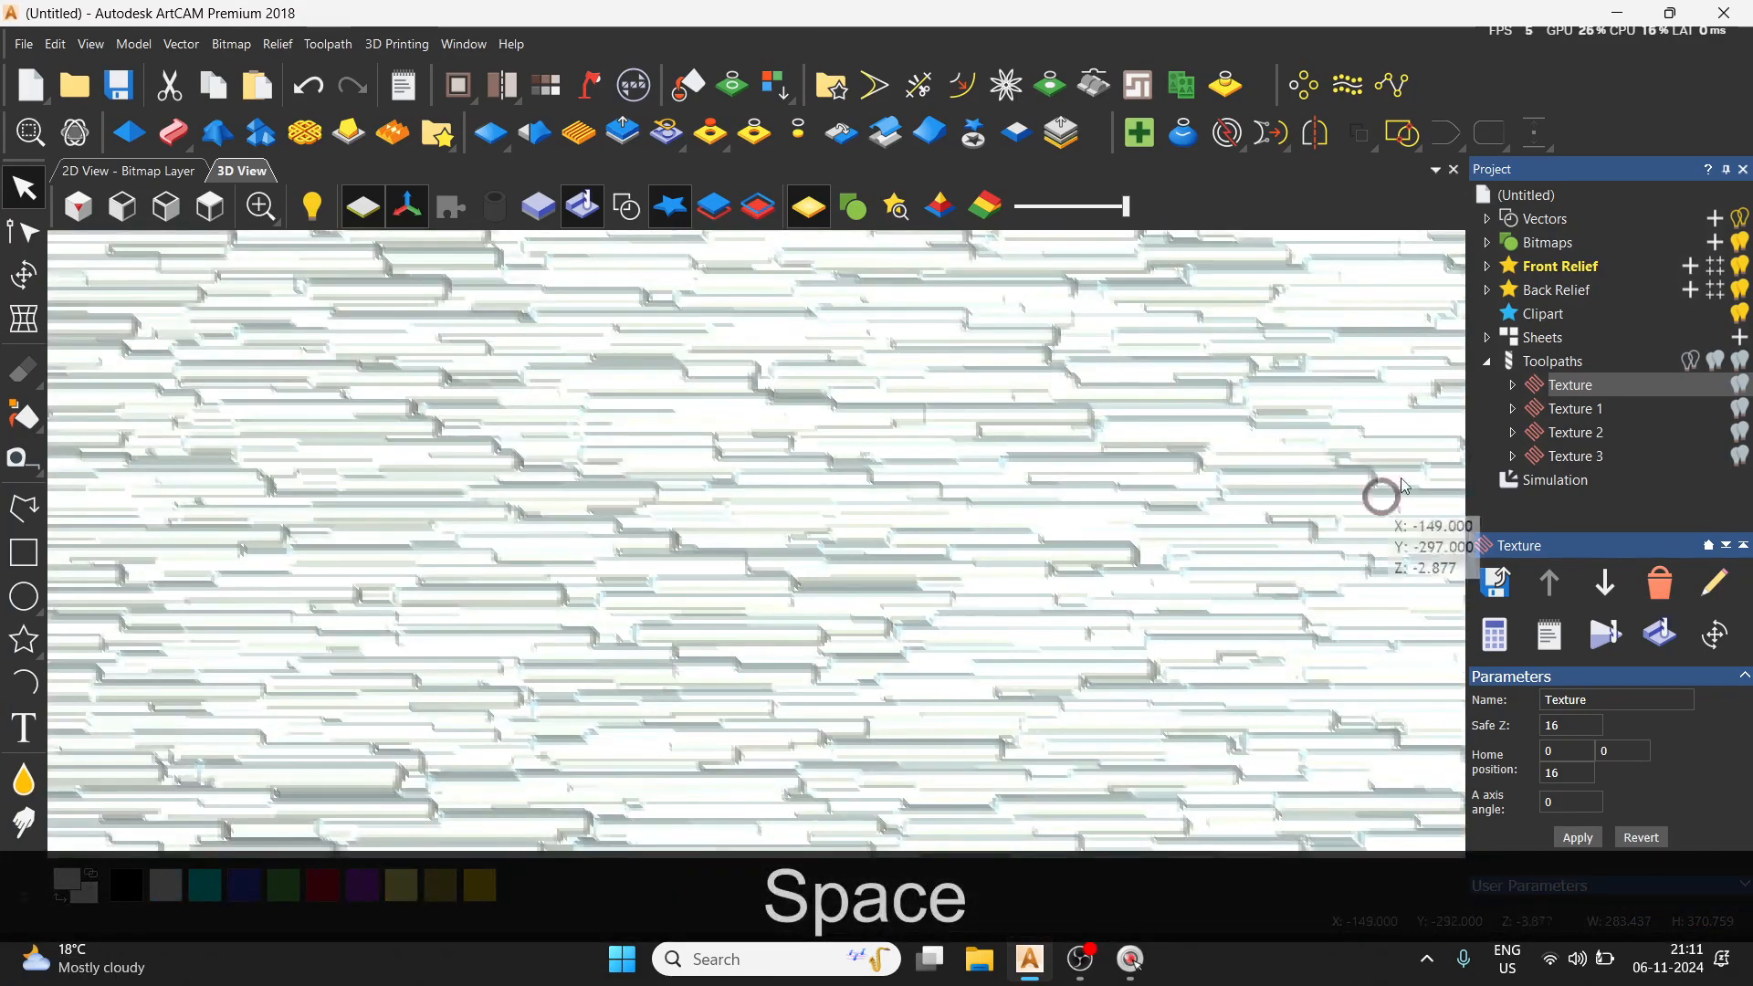
Step: Open the settings of the Texture 2 toolpath and check its pattern and depth profile
left_click(1586, 432)
right_click(1586, 432)
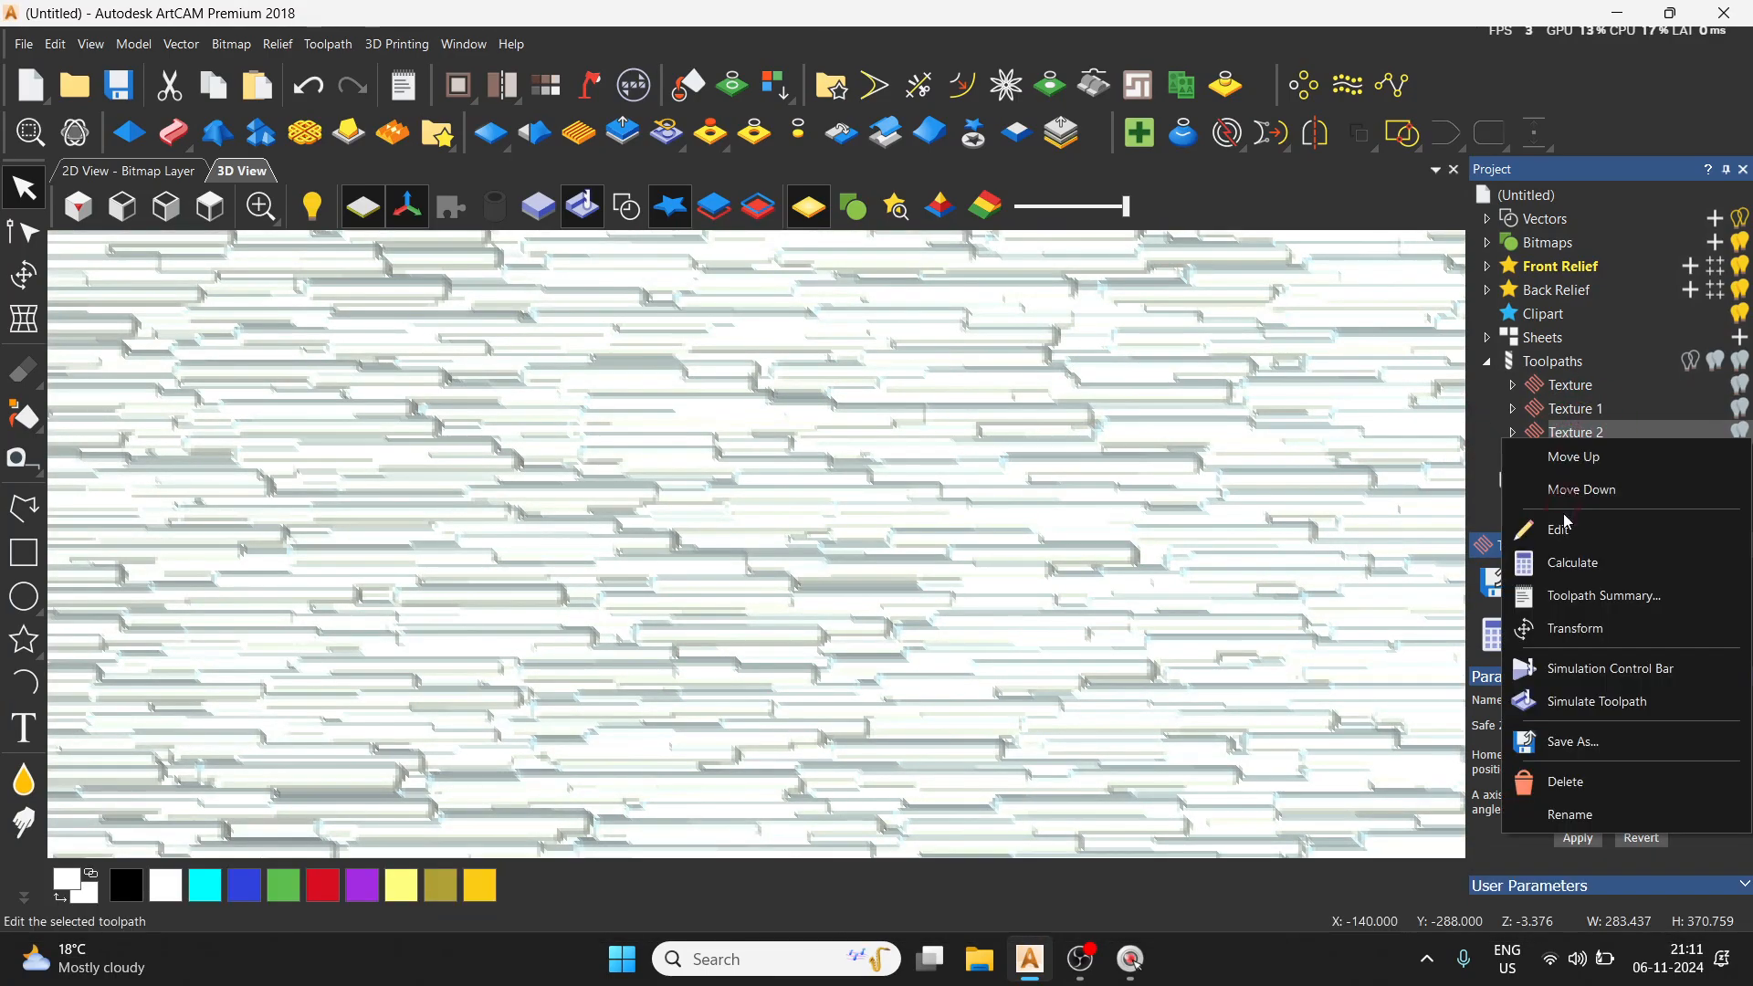
left_click(1561, 533)
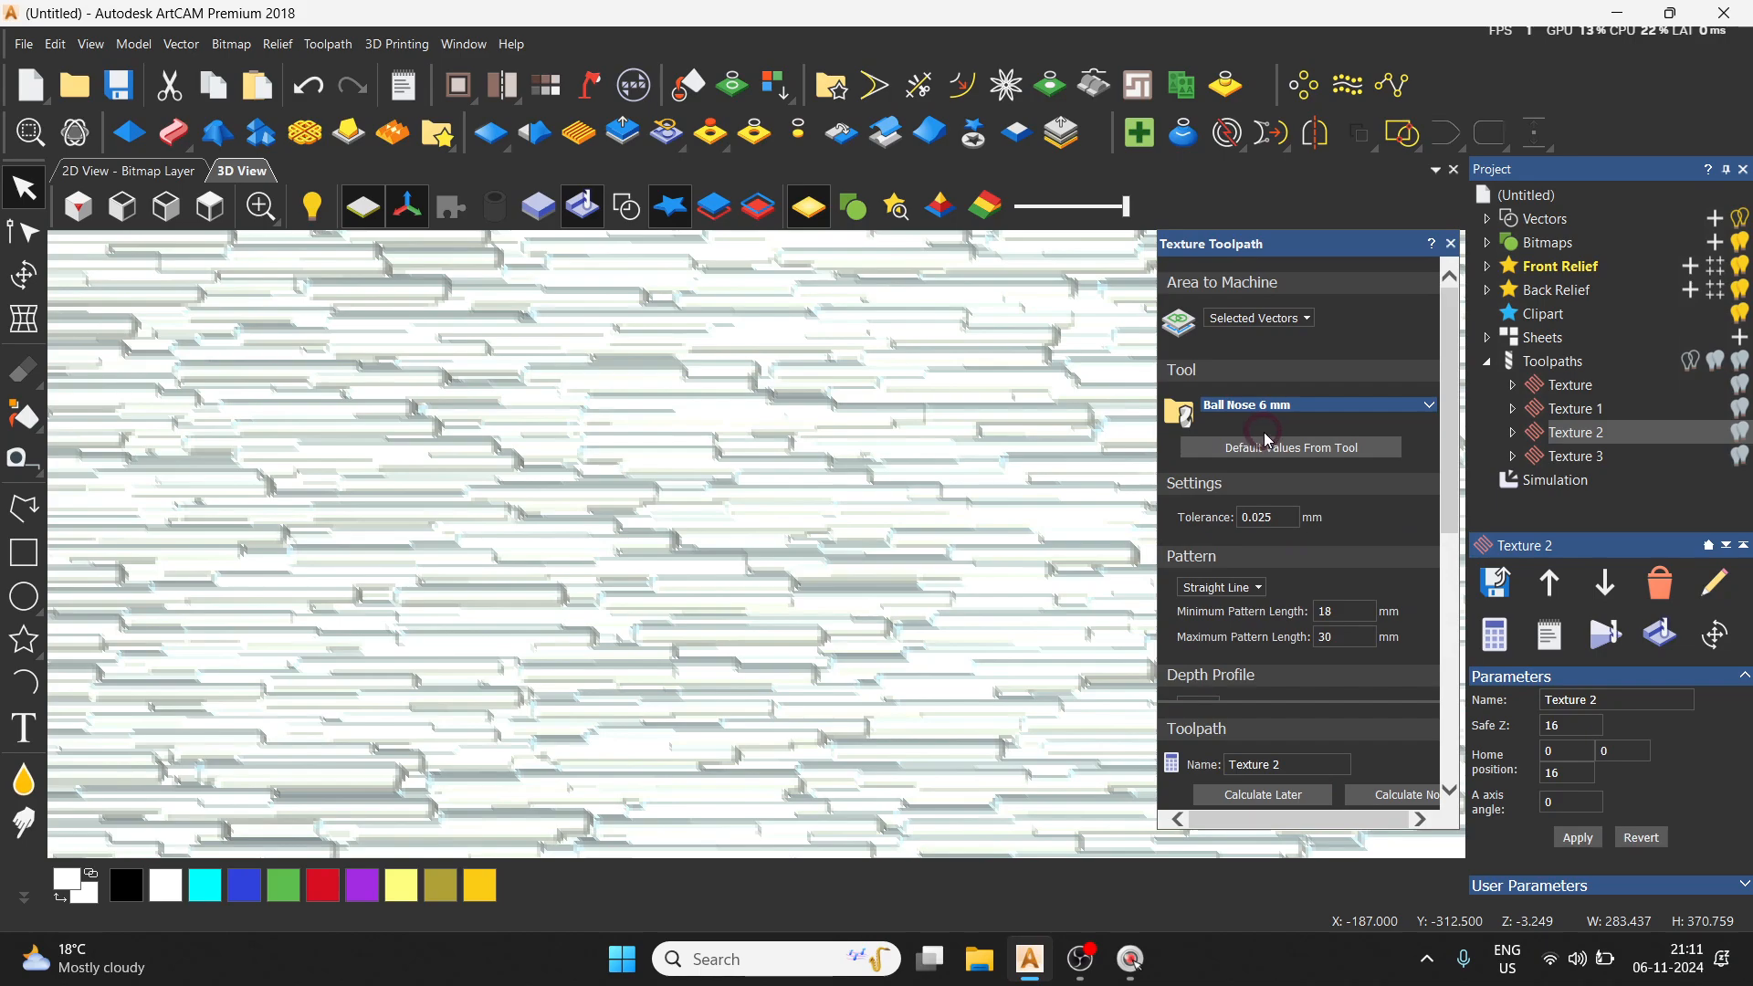
scroll(1277, 585, "down", 5)
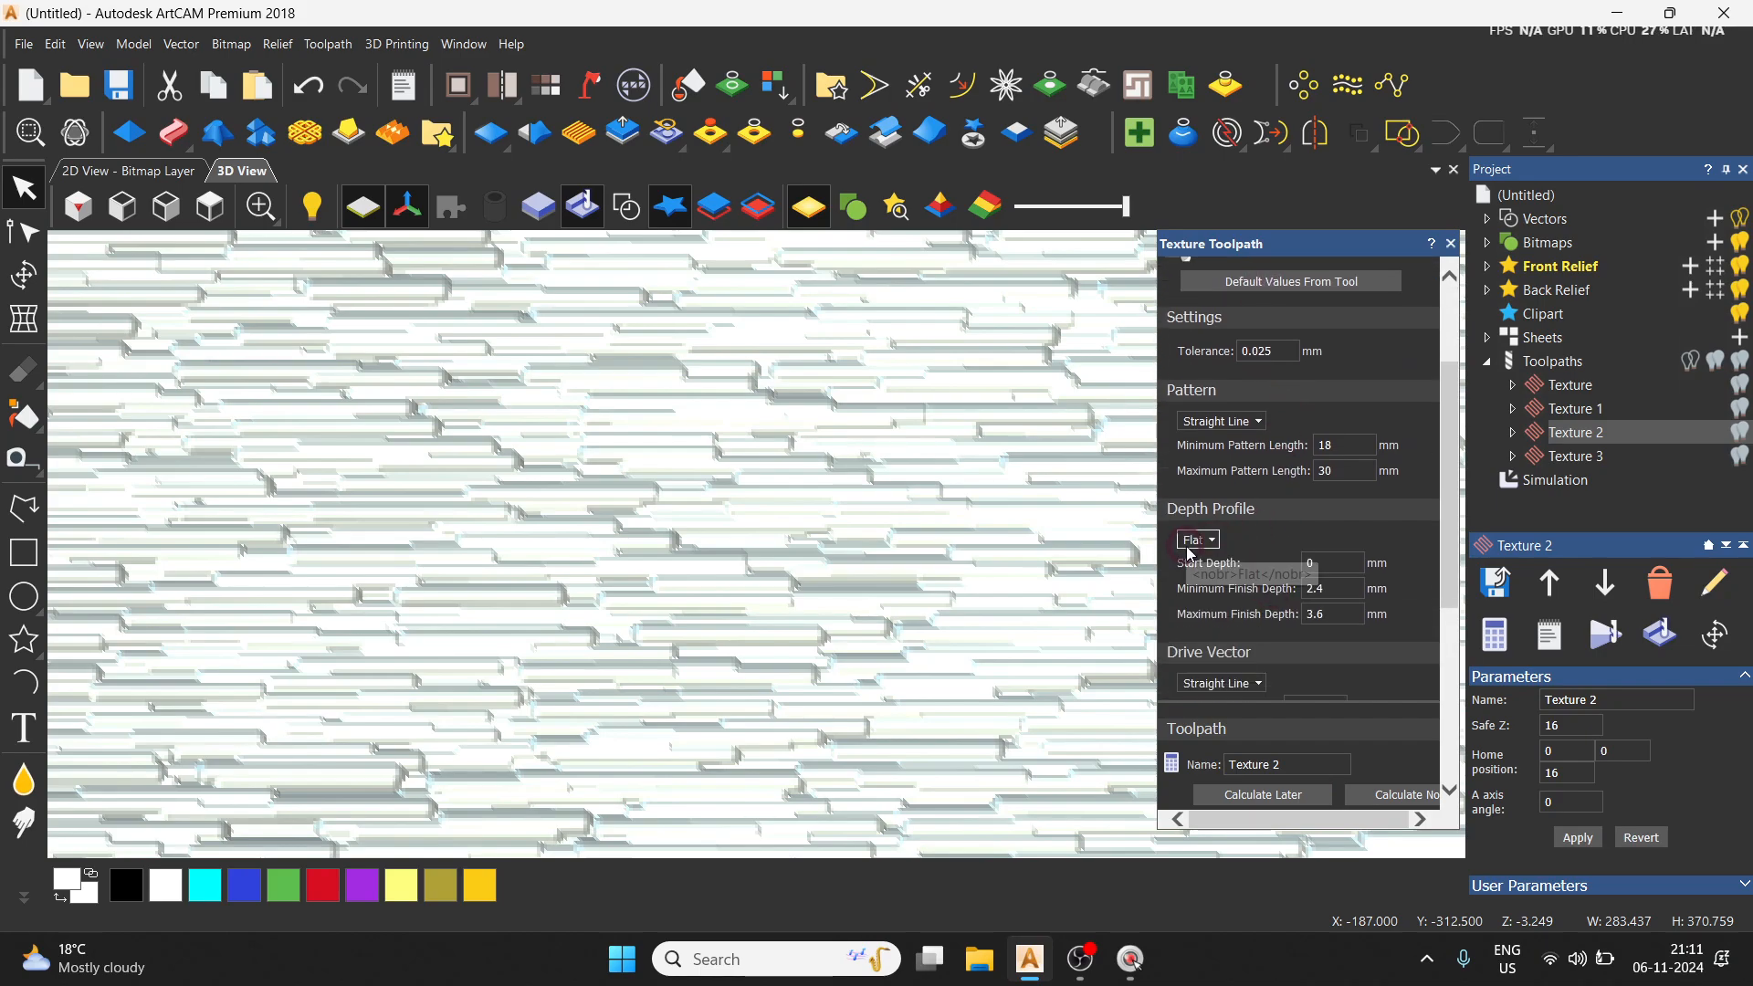
Step: Compare the upper-left rectangle's simulated cuts with the lower-left rectangle's flat-profile cuts, and close the toolpath settings
scroll(462, 512, "up", 3)
key("space")
scroll(575, 711, "down", 6)
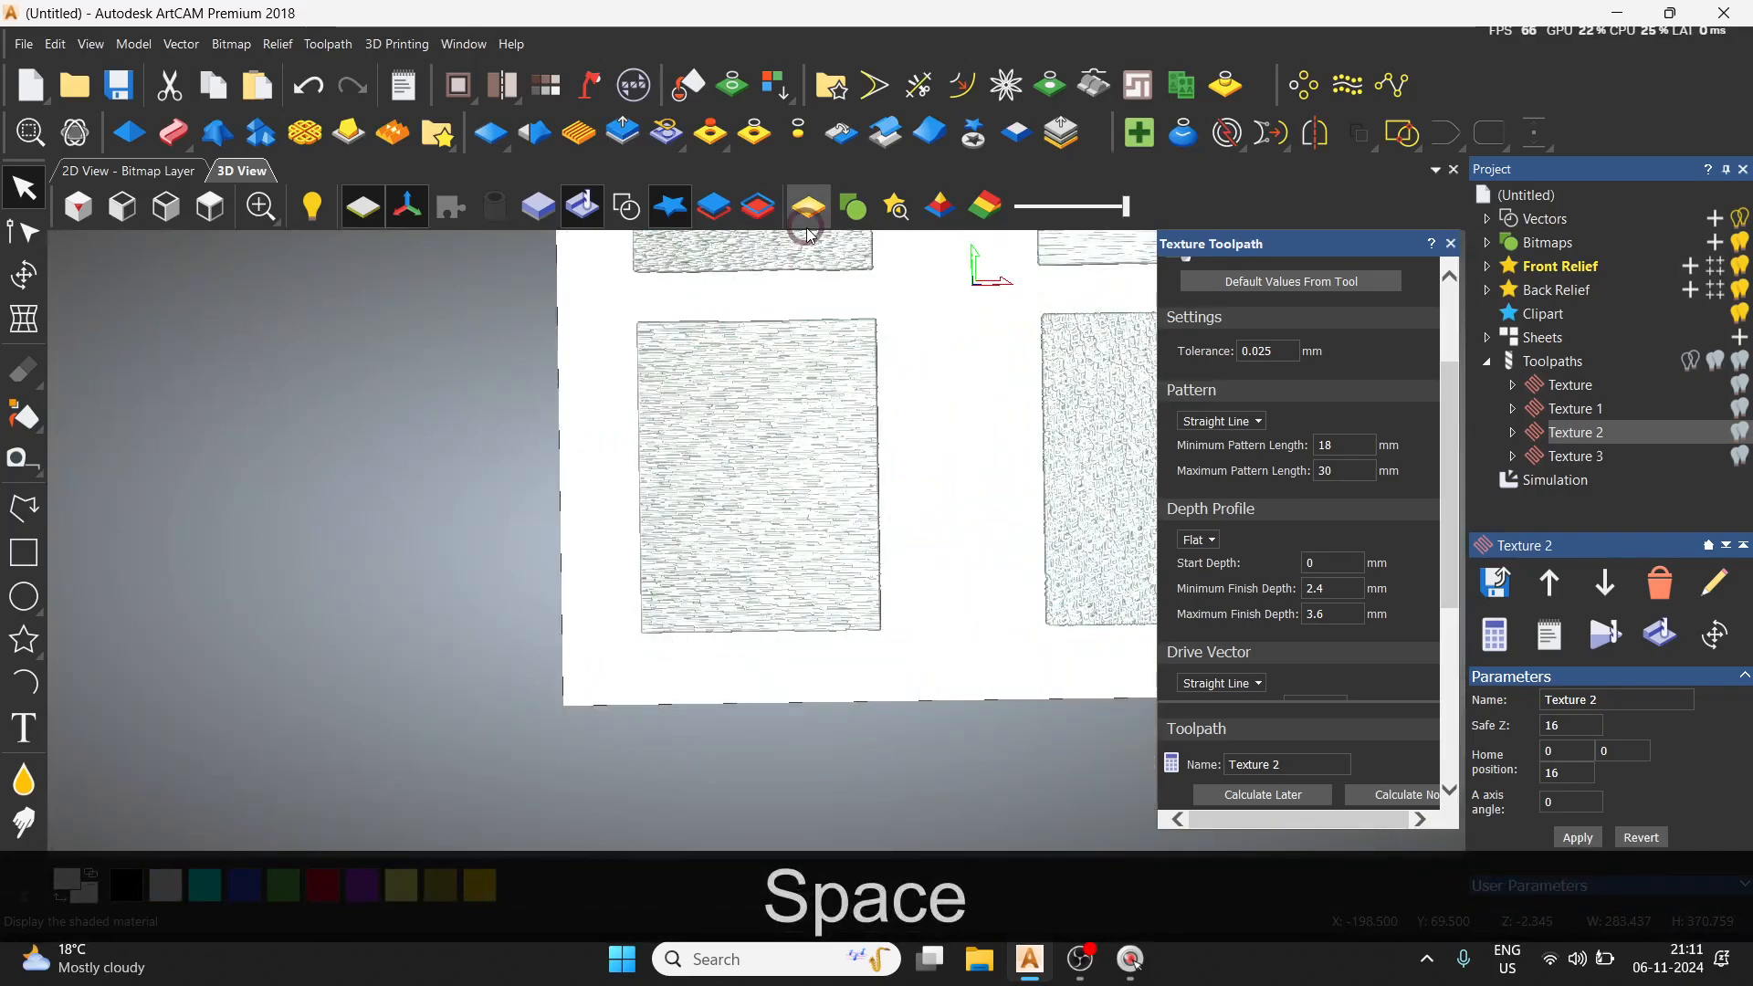
scroll(802, 274, "up", 3)
scroll(755, 606, "down", 3)
scroll(763, 425, "up", 3)
scroll(763, 425, "up", 3)
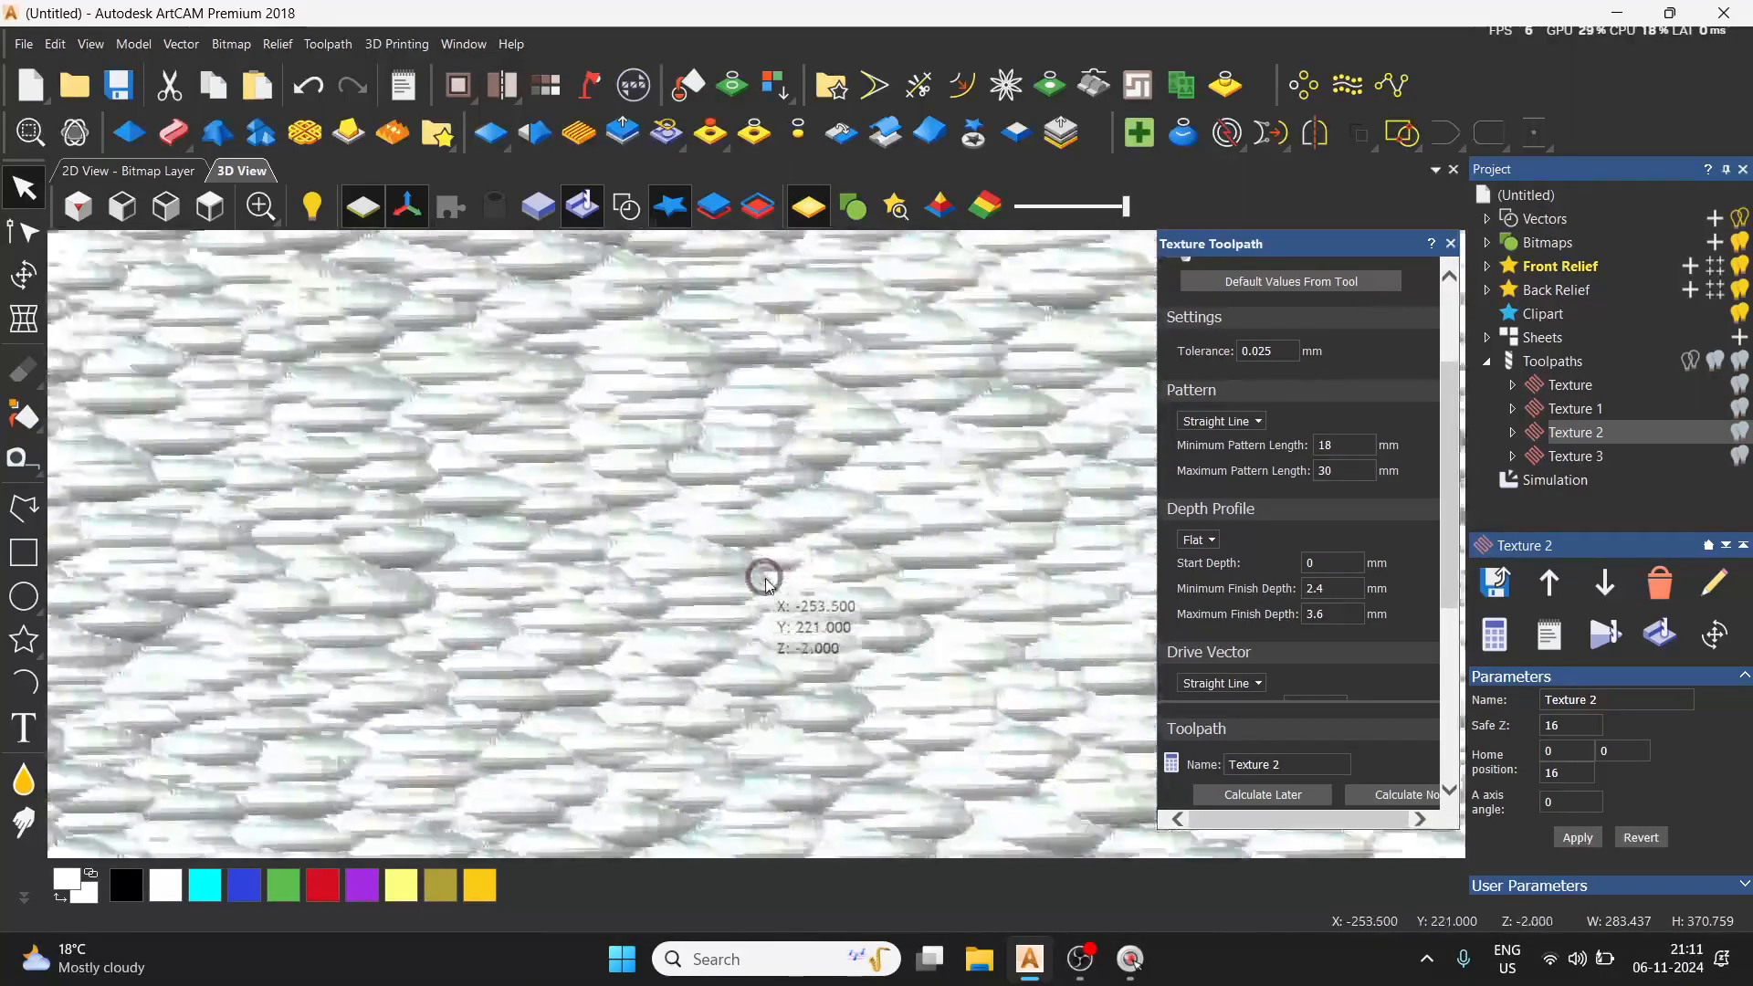
scroll(768, 584, "down", 6)
scroll(736, 756, "up", 6)
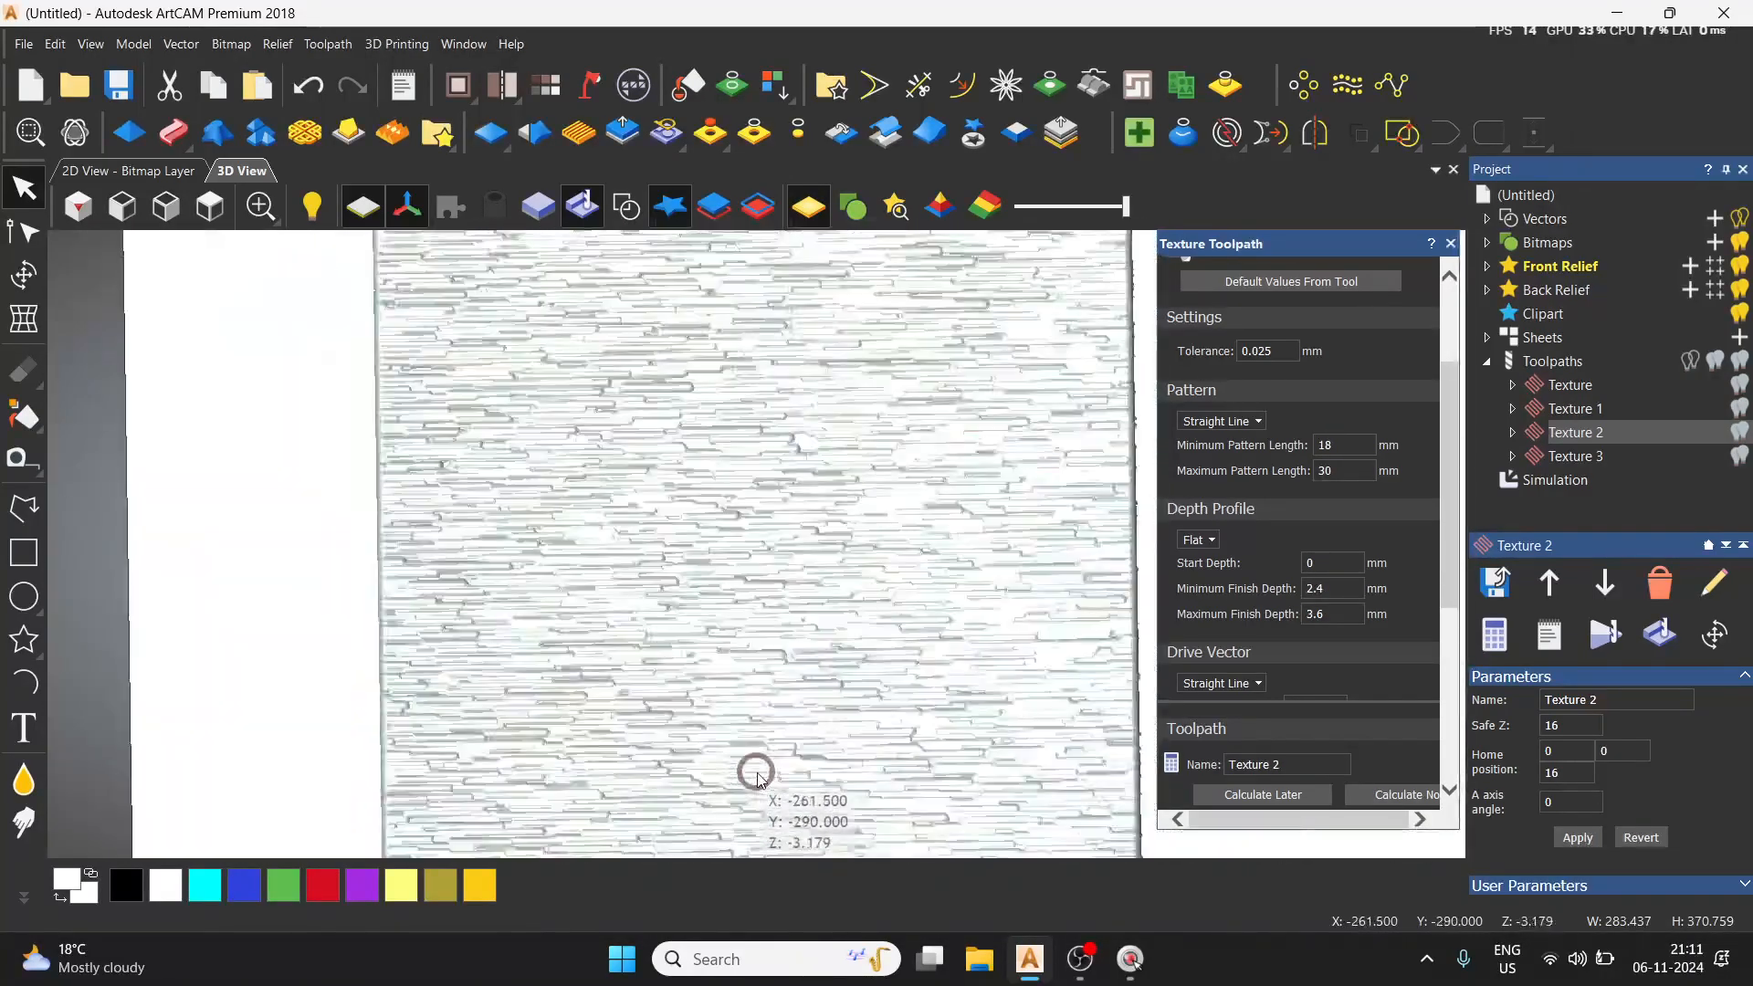
key("space")
left_click_drag(756, 716, 733, 682)
scroll(733, 683, "down", 5)
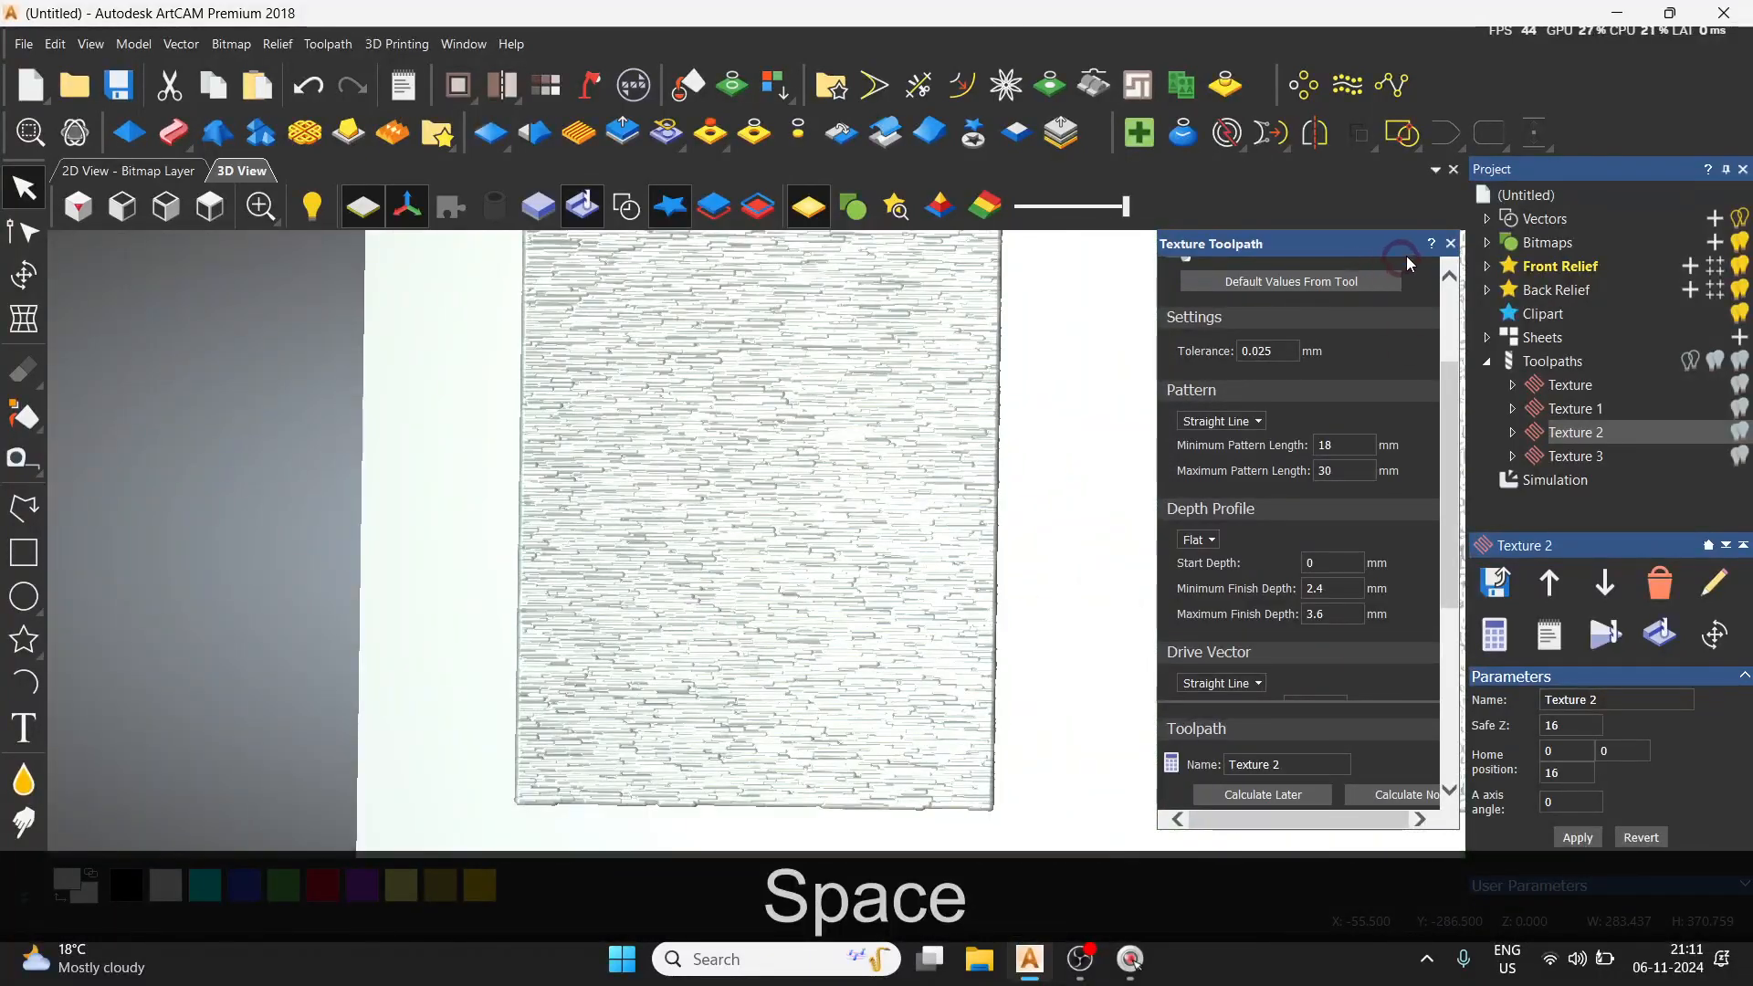
left_click(1451, 244)
Step: Show the vectors over the simulation and compare the lower-right rectangle's texture with the S-shaped pattern curve
scroll(1193, 560, "down", 5)
scroll(1276, 501, "up", 4)
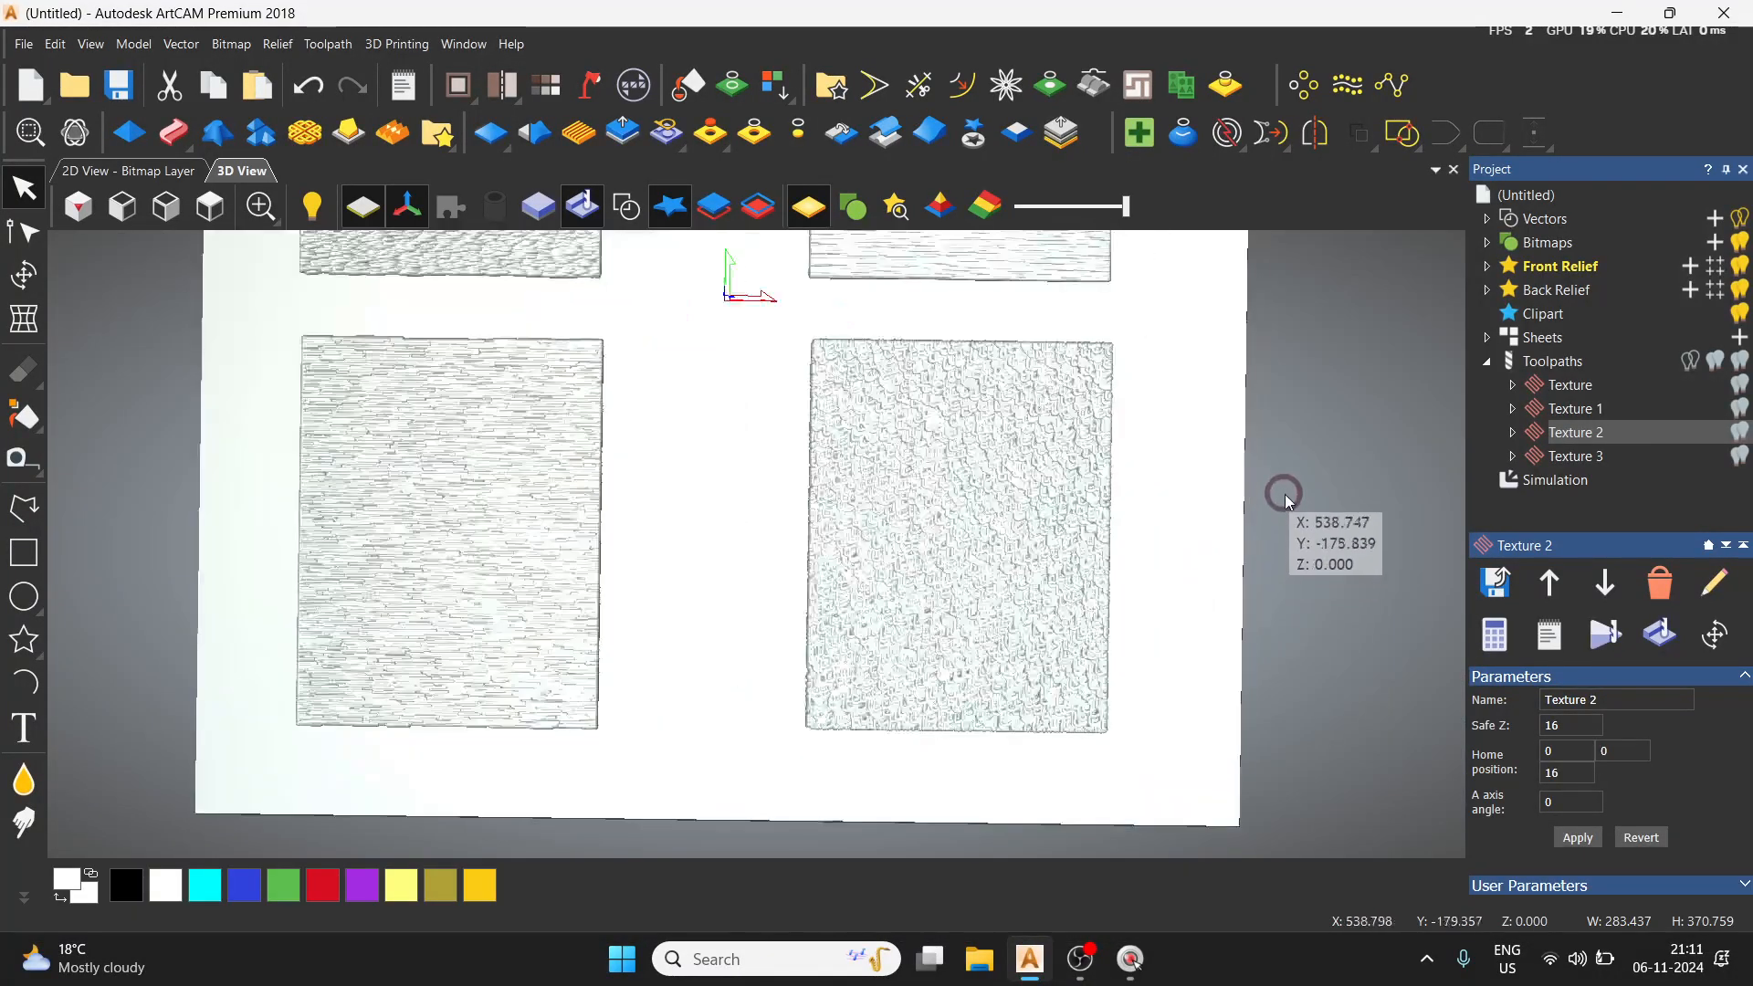
left_click(630, 210)
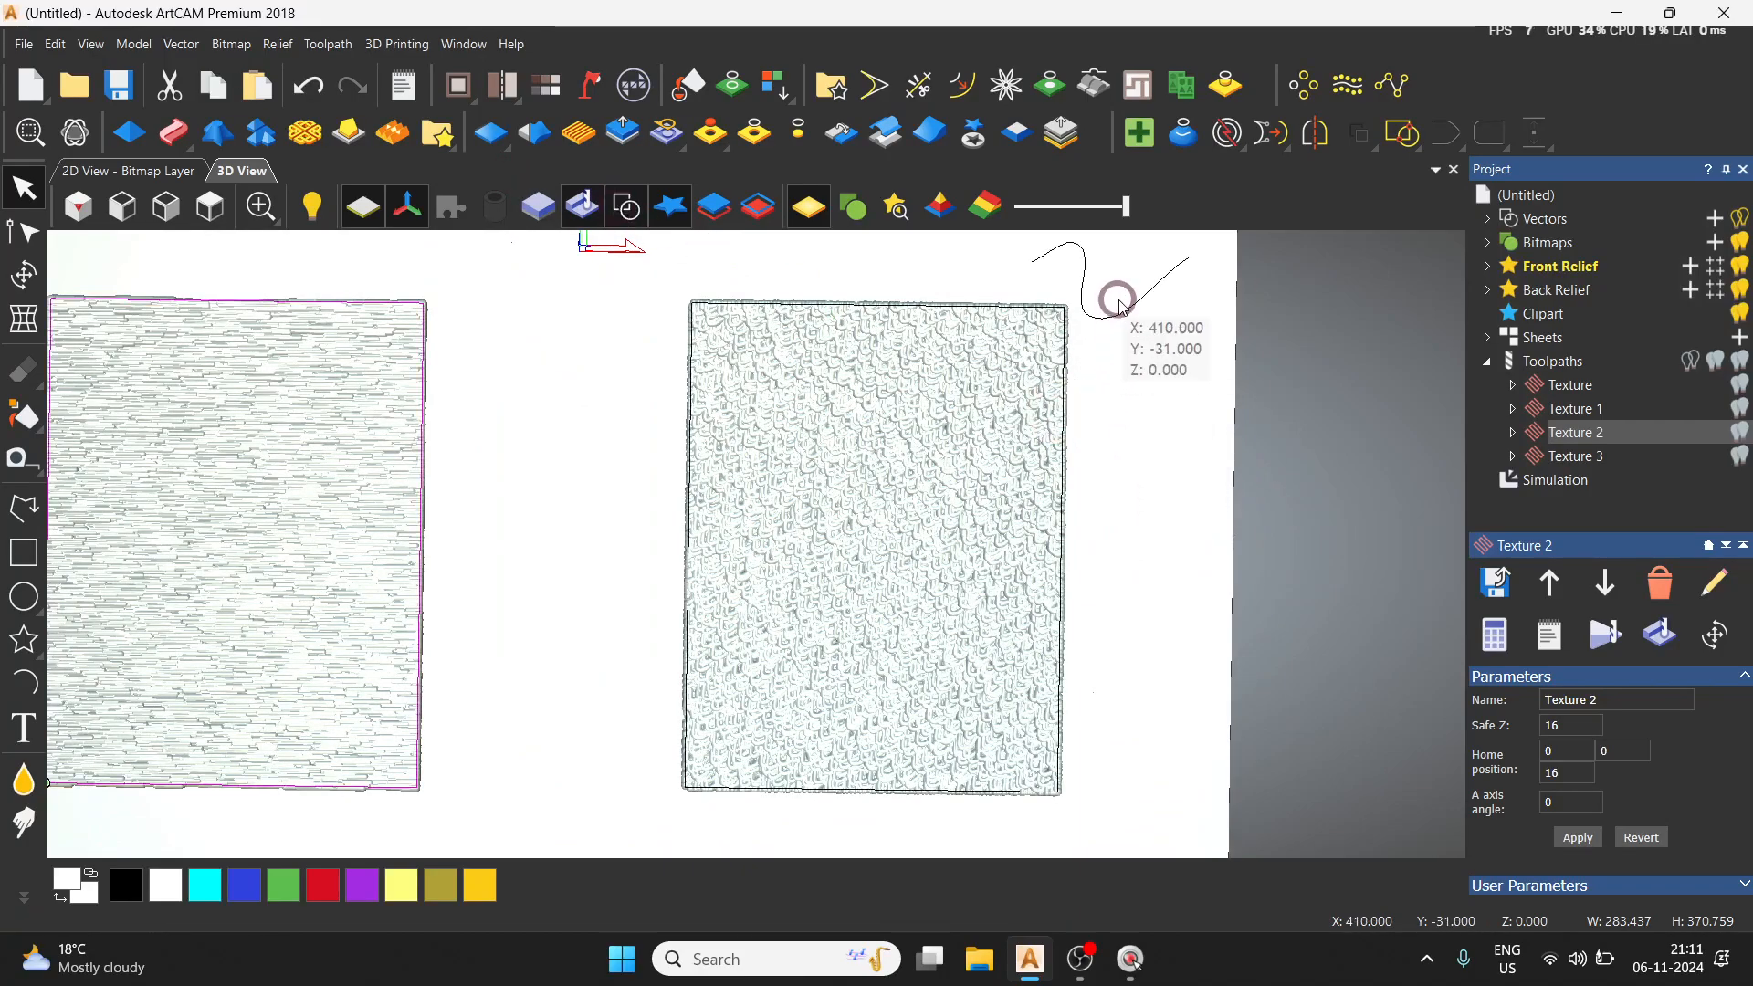
scroll(987, 391, "up", 6)
key("space")
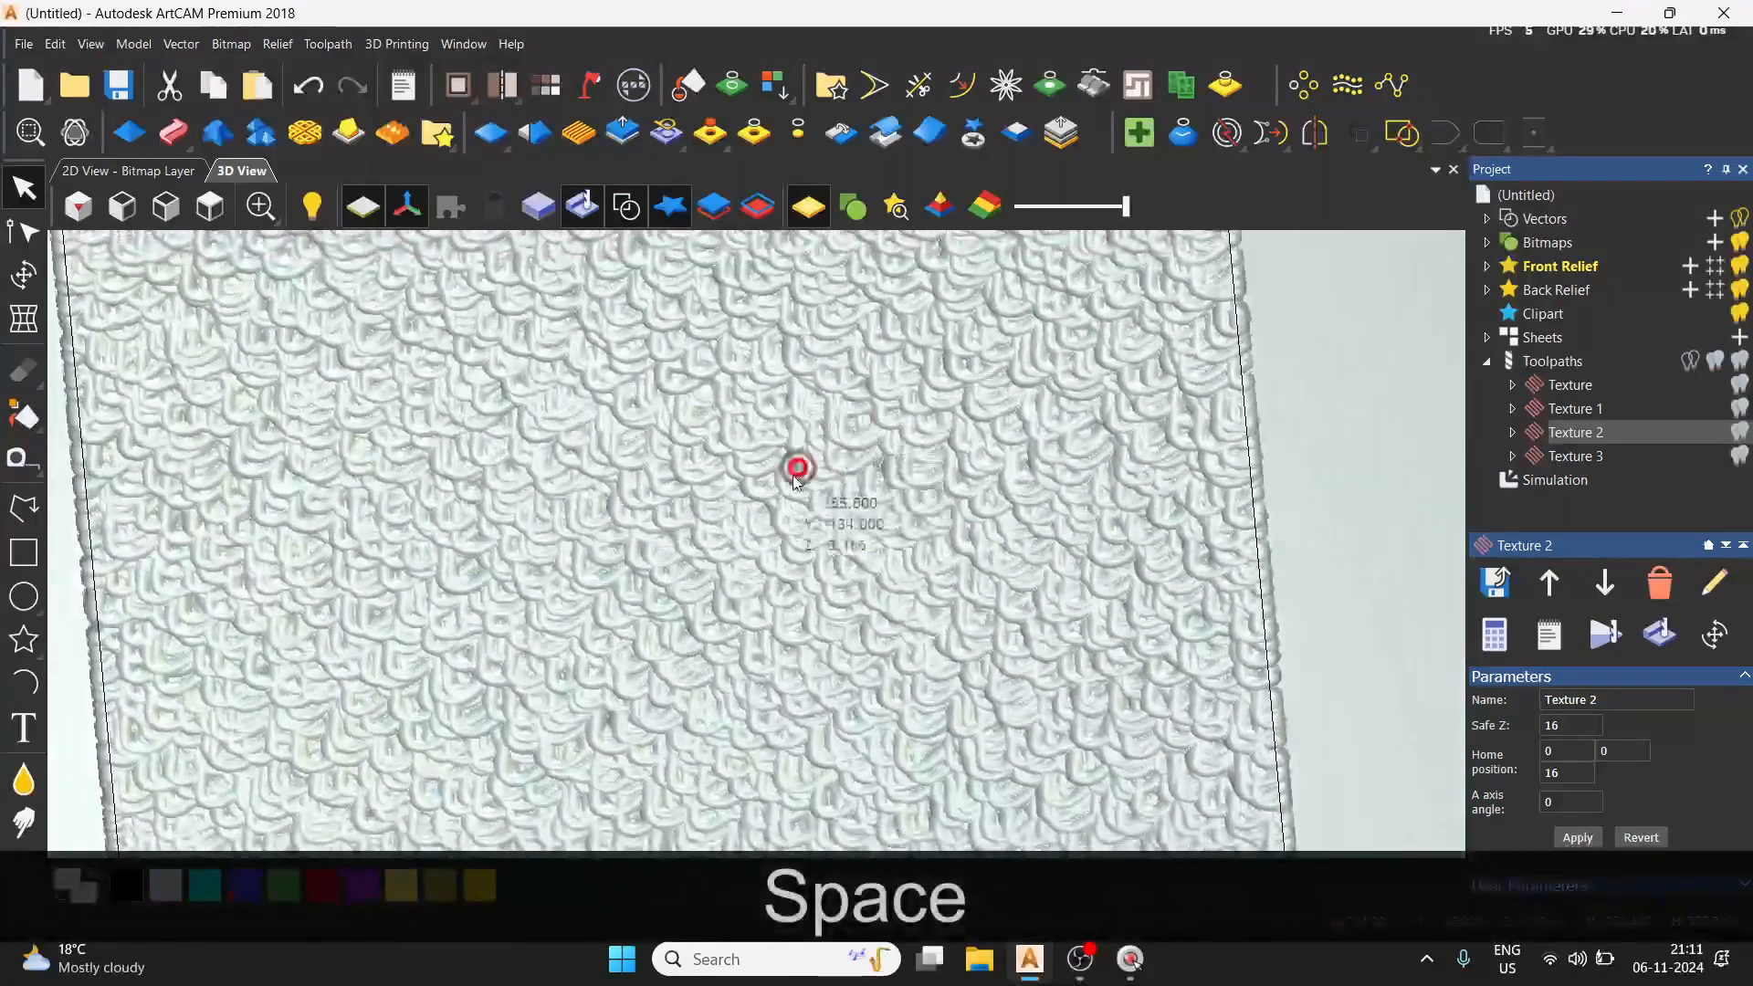
scroll(642, 599, "up", 2)
scroll(1115, 594, "down", 6)
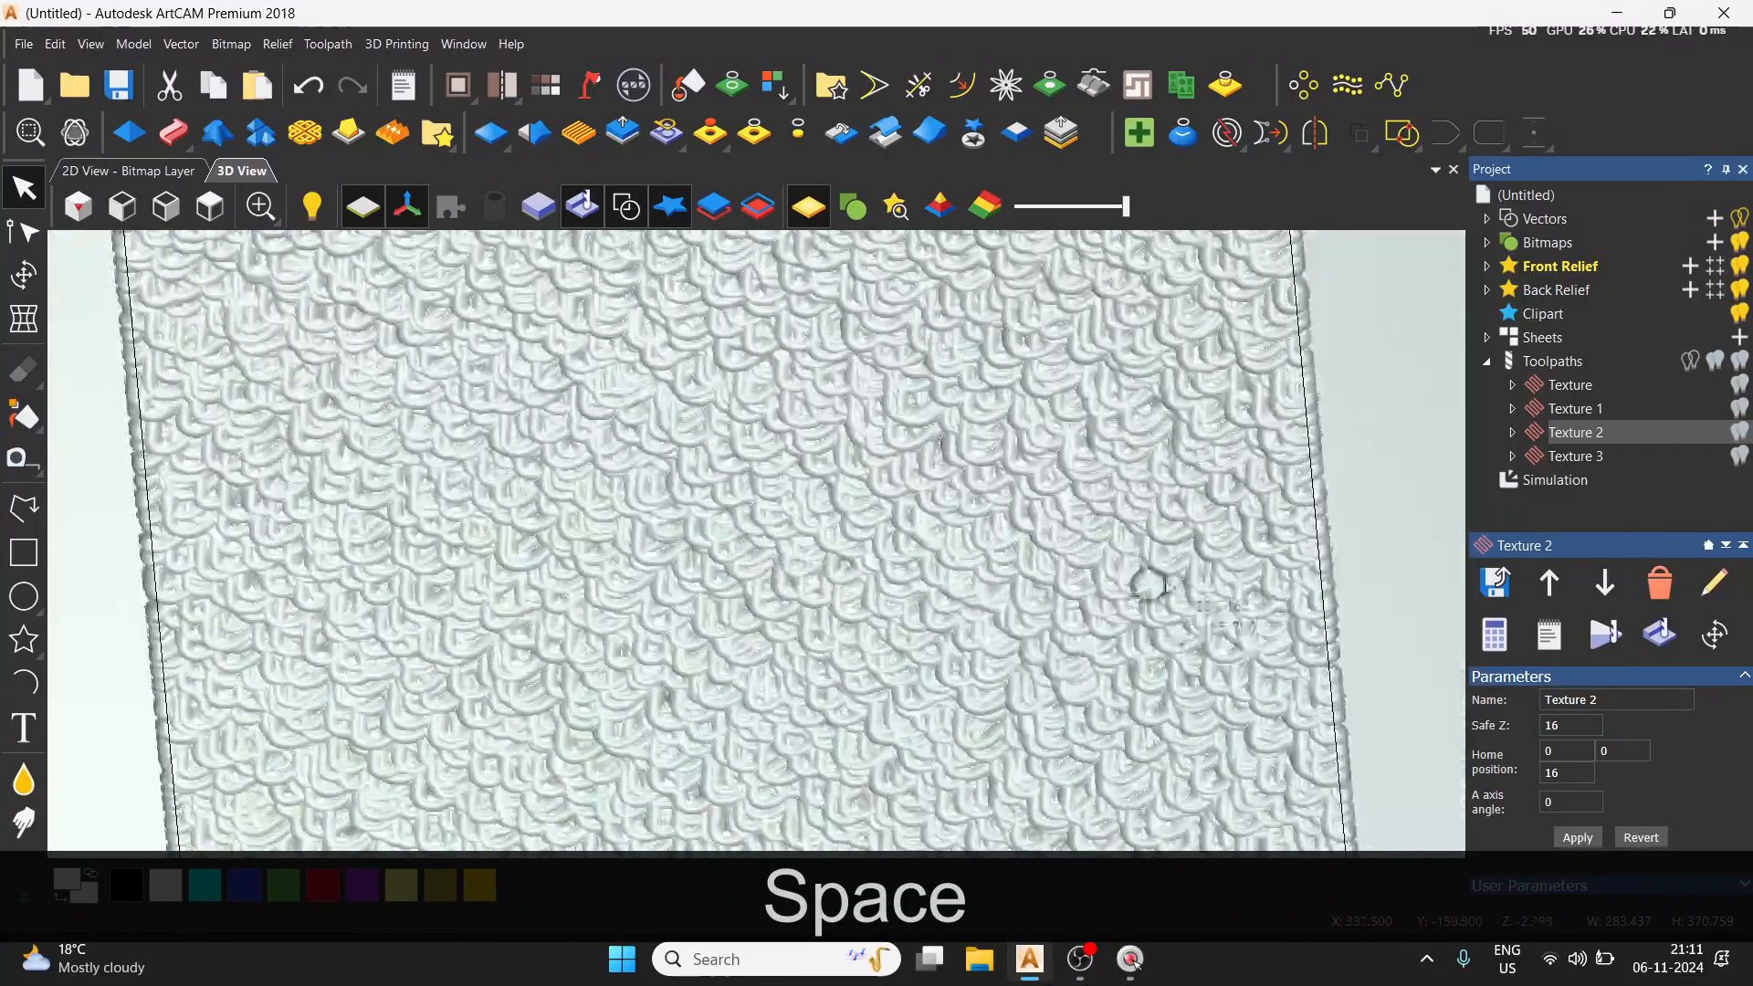
Step: Delete the simulation and the four Texture toolpaths, and return to a plan view of the model
scroll(841, 547, "up", 5)
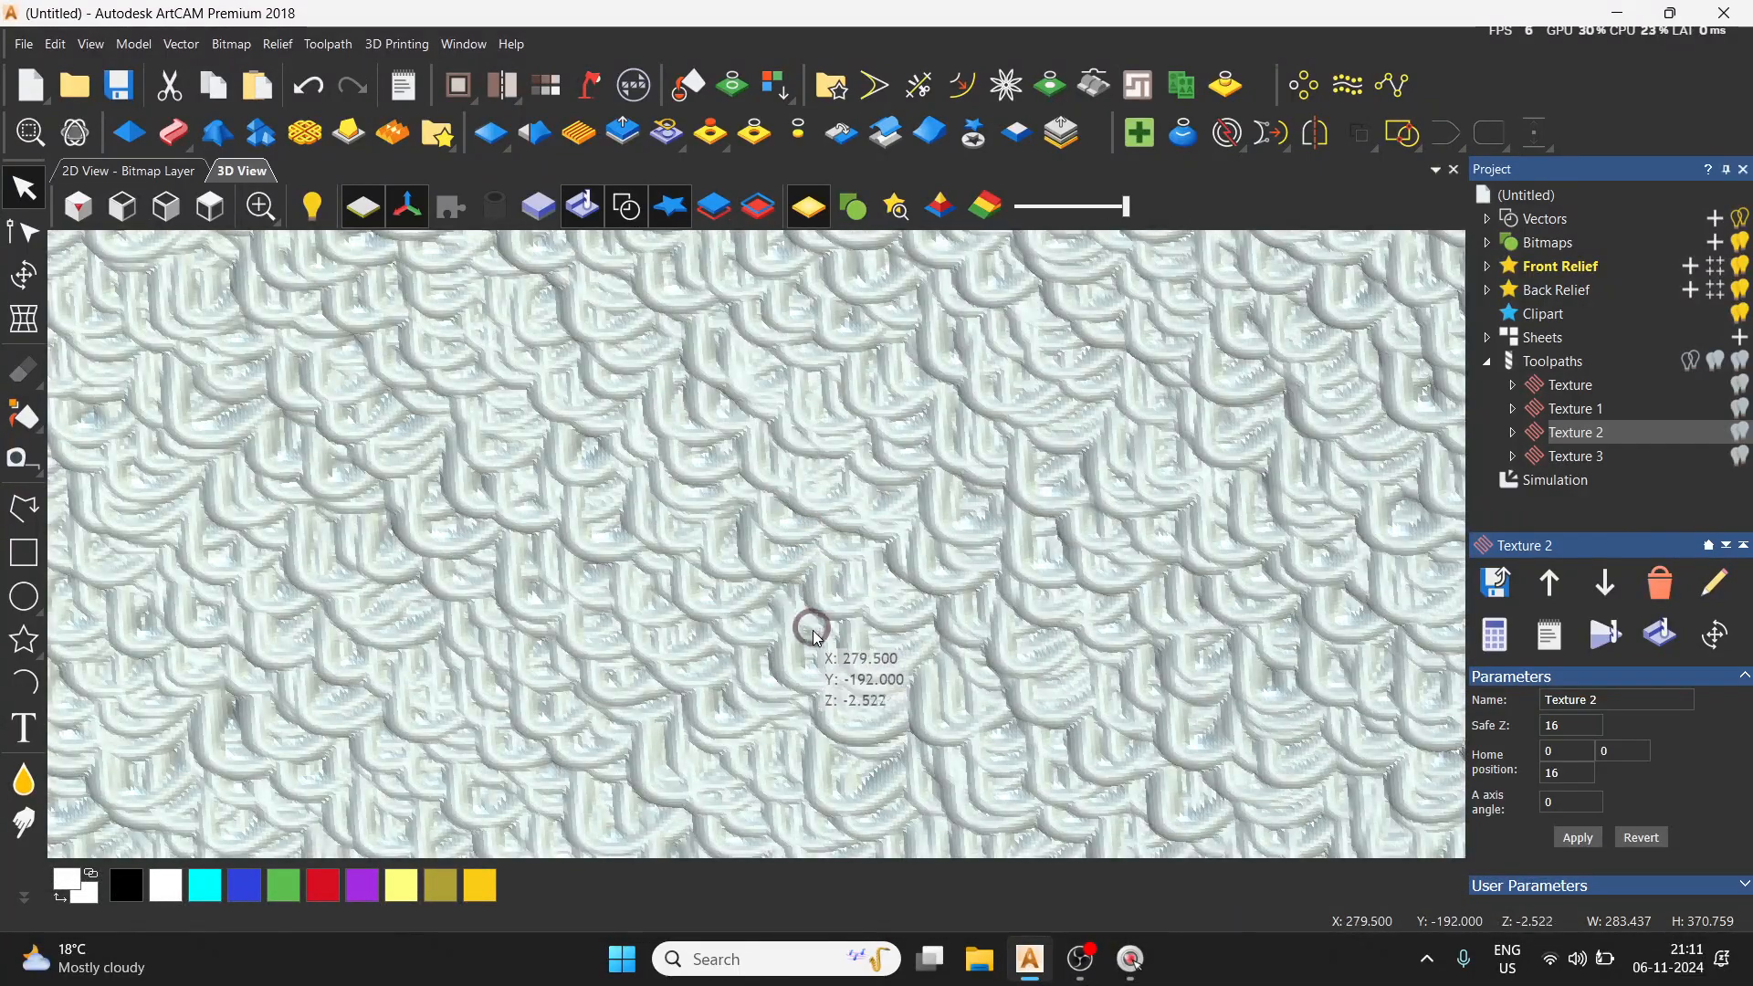
scroll(896, 464, "down", 2)
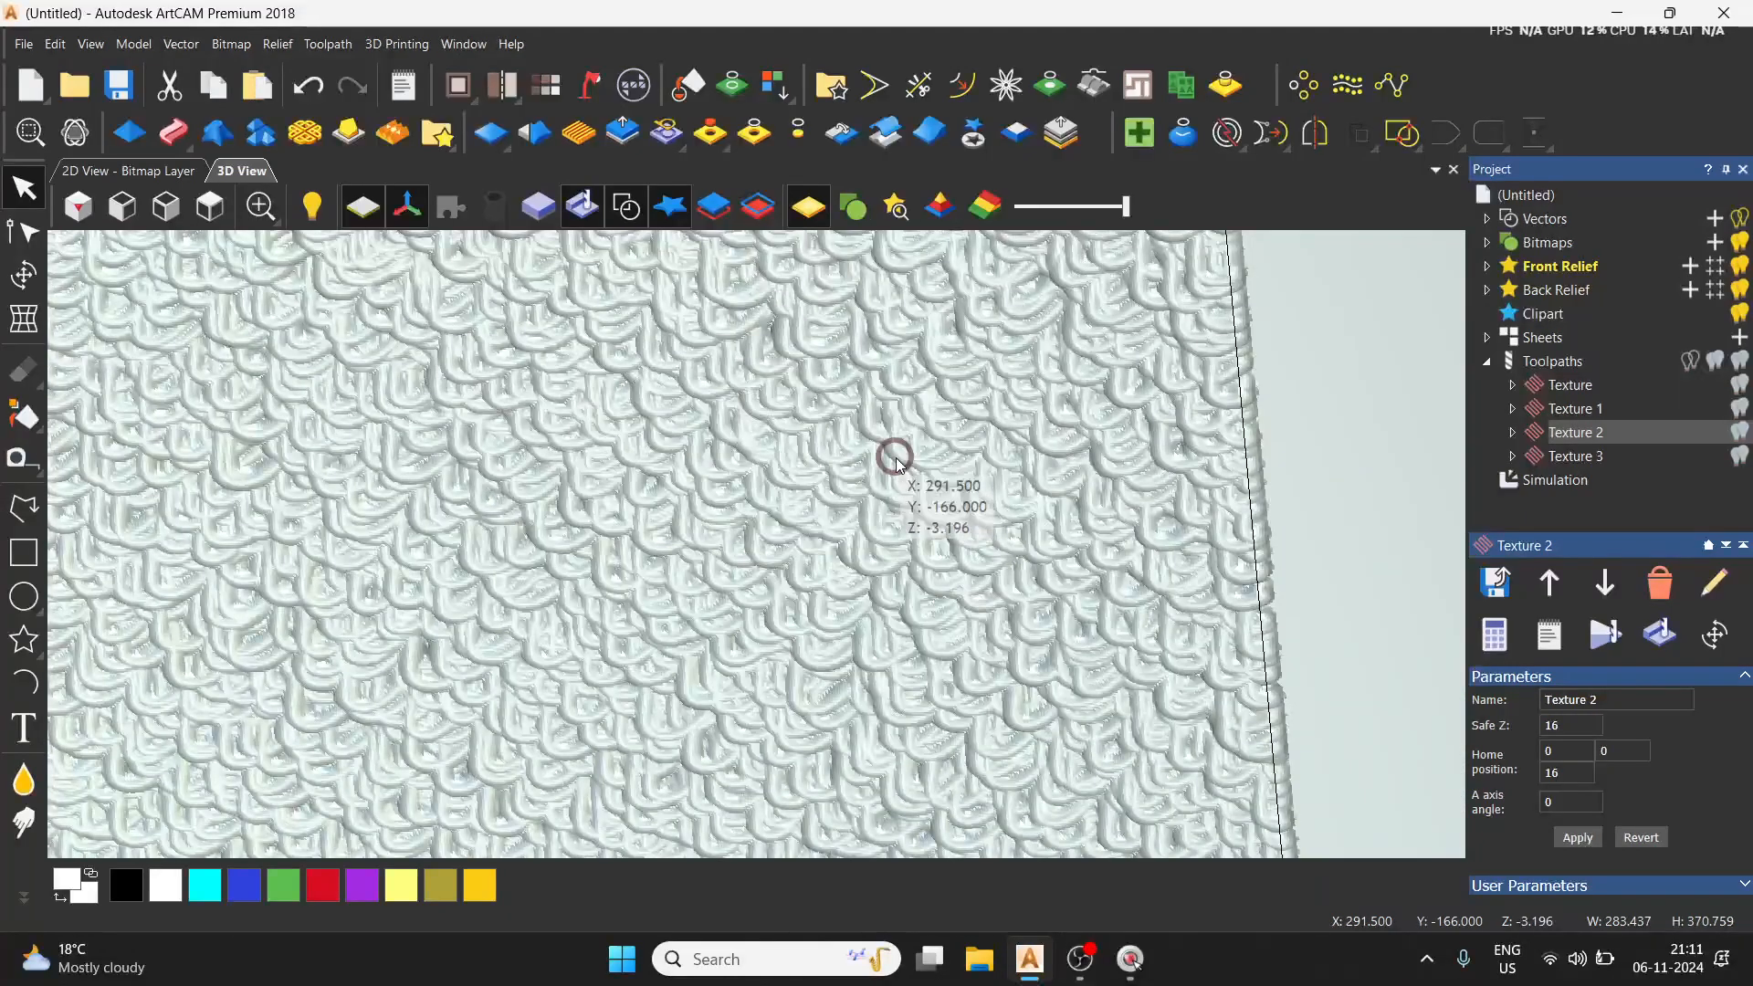
scroll(709, 485, "down", 5)
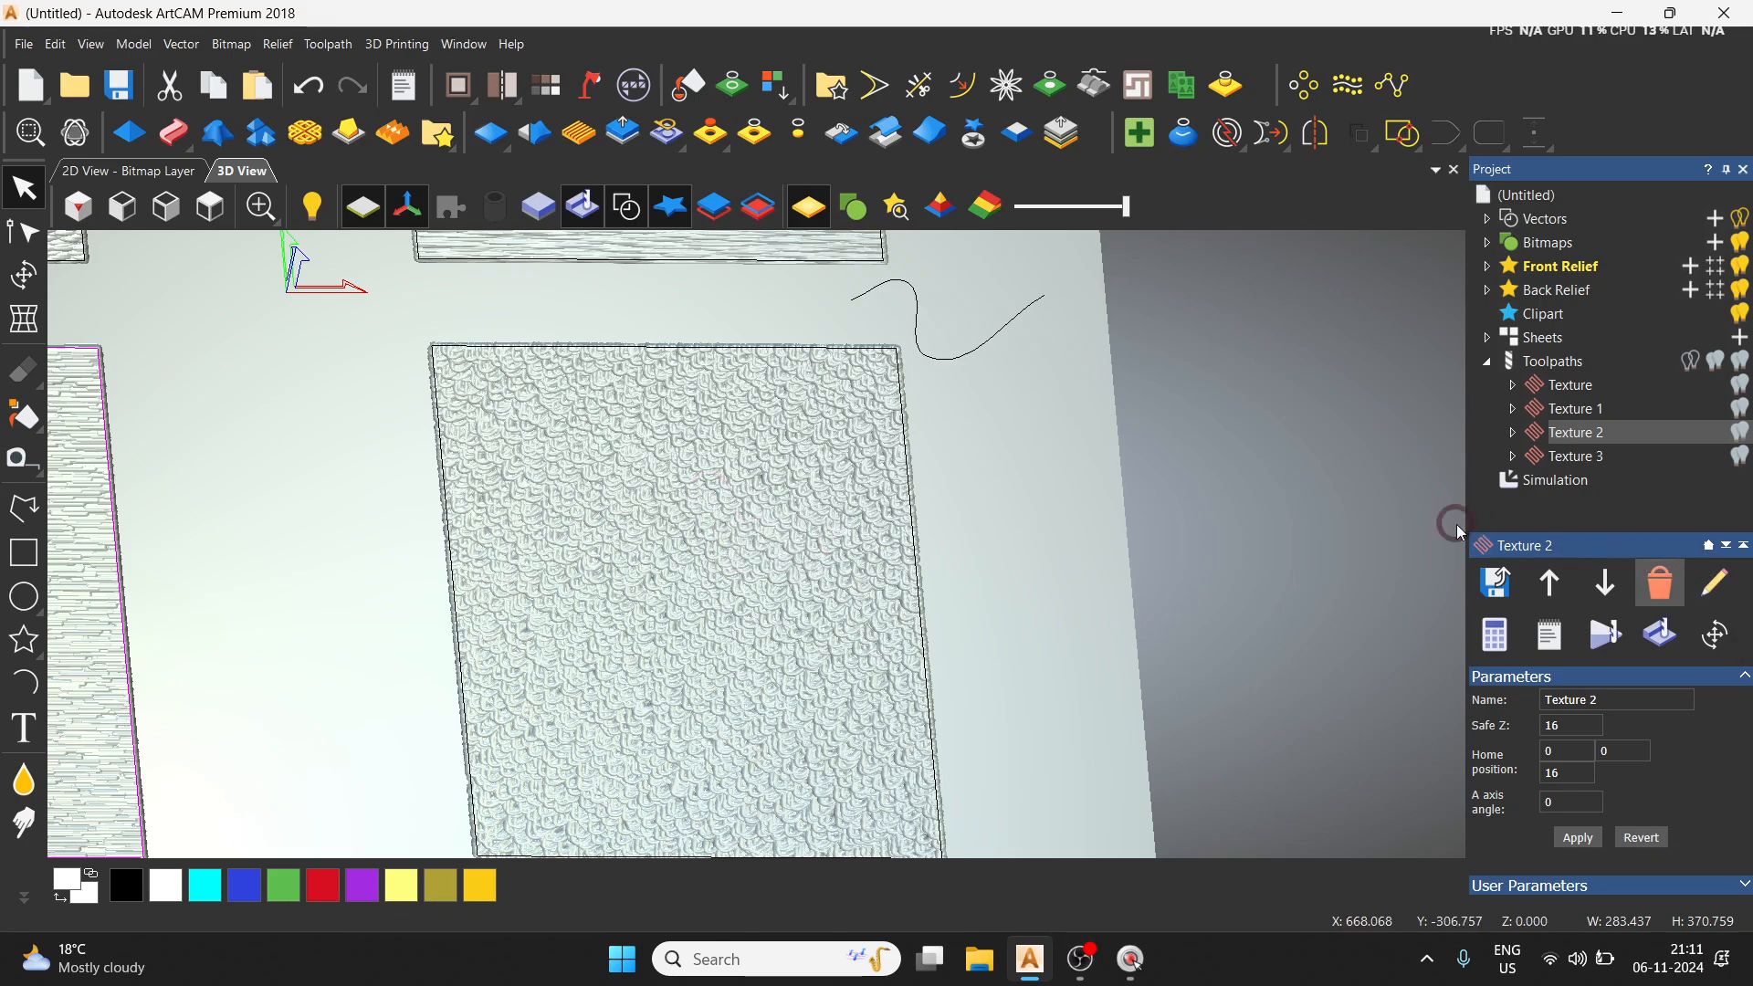
right_click(1570, 484)
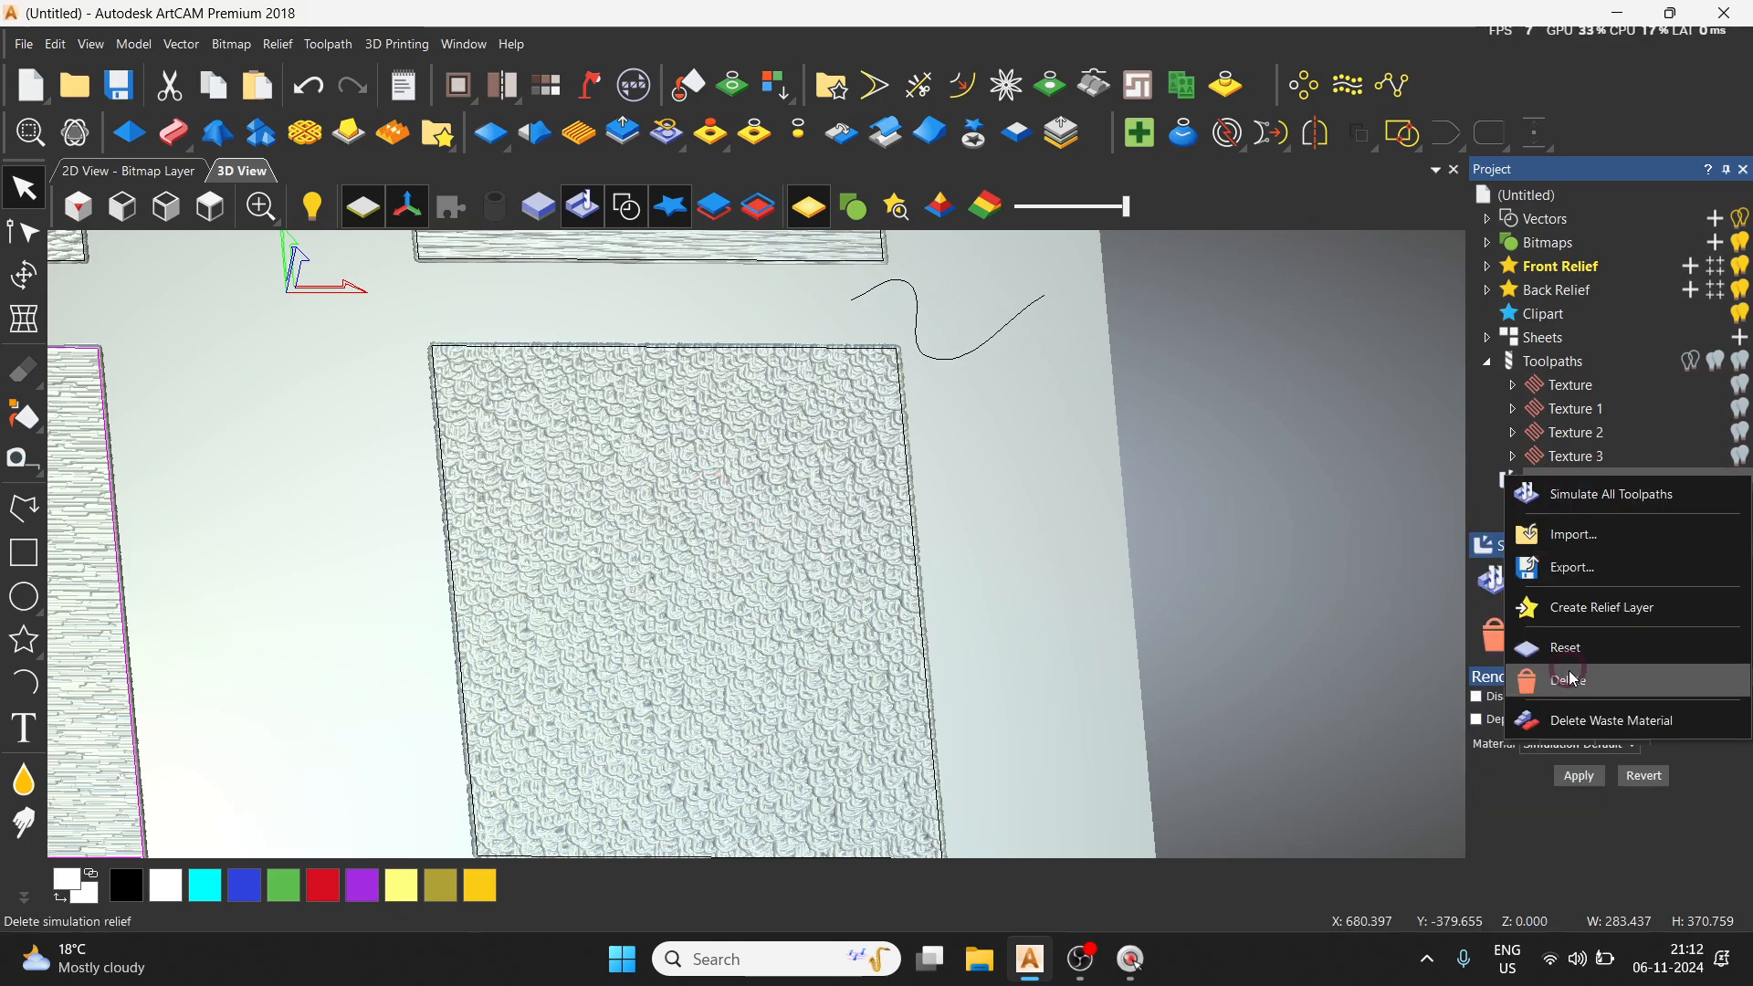
left_click(1571, 716)
left_click(1582, 394)
left_click(1593, 461, "shift")
right_click(1593, 461)
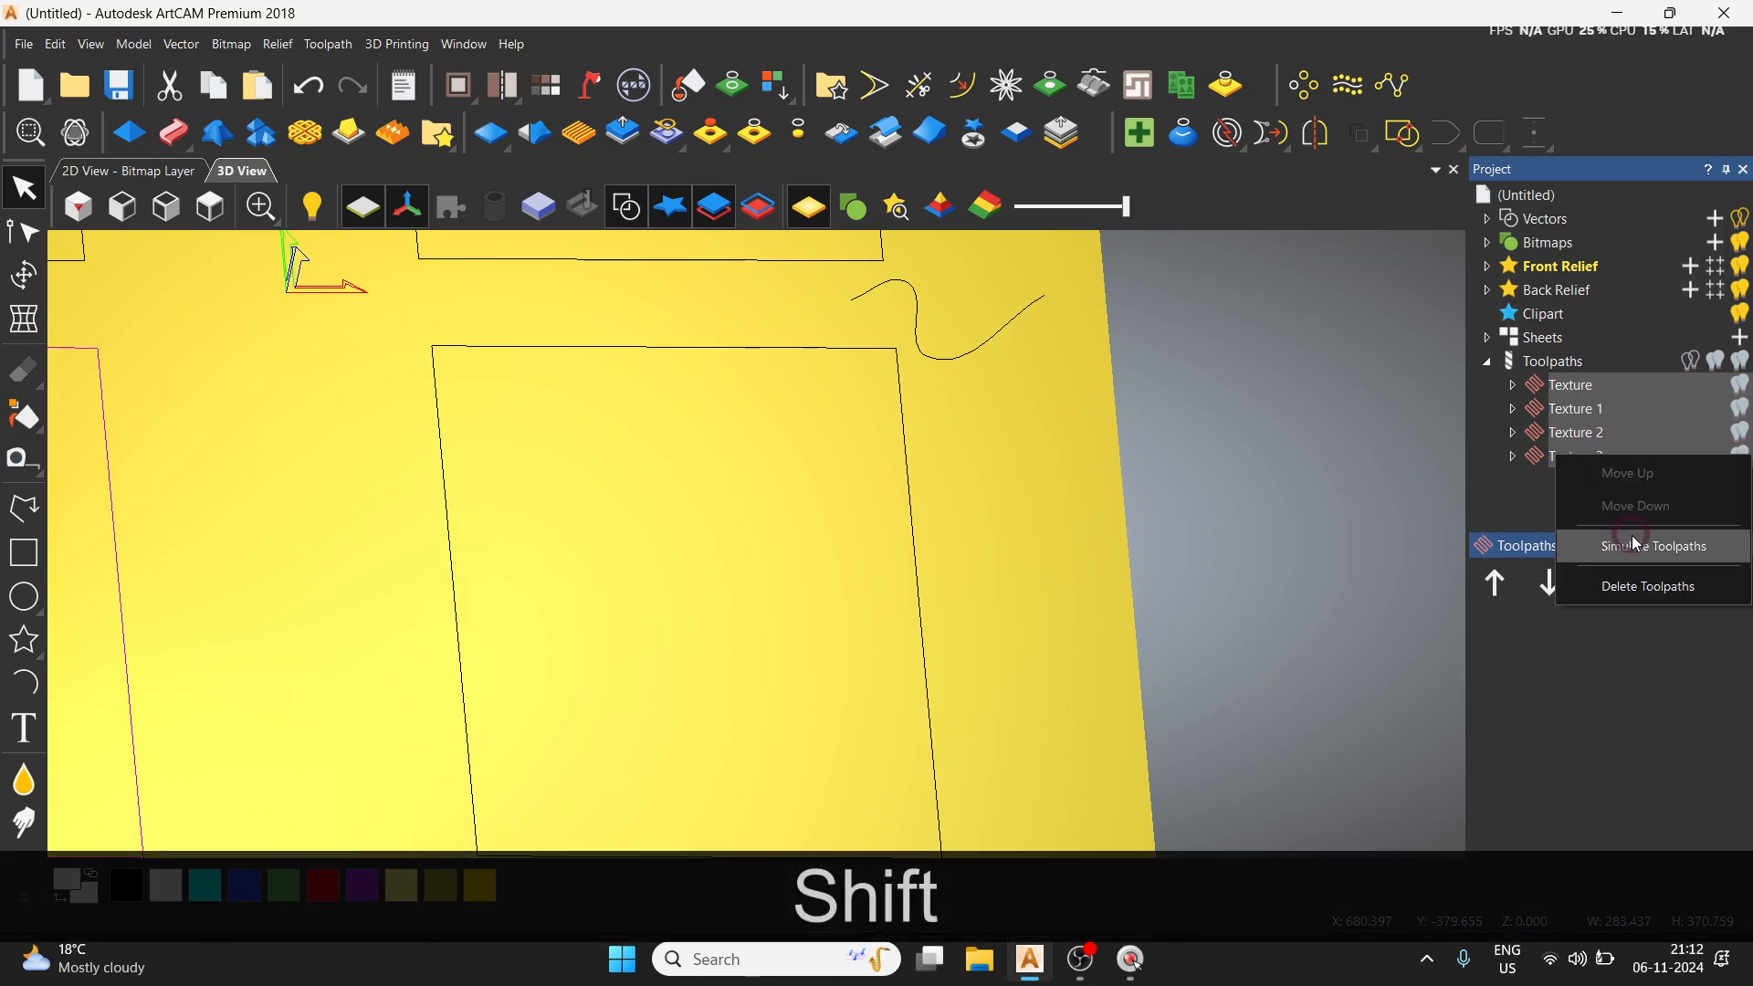
left_click(1635, 583)
key("F3")
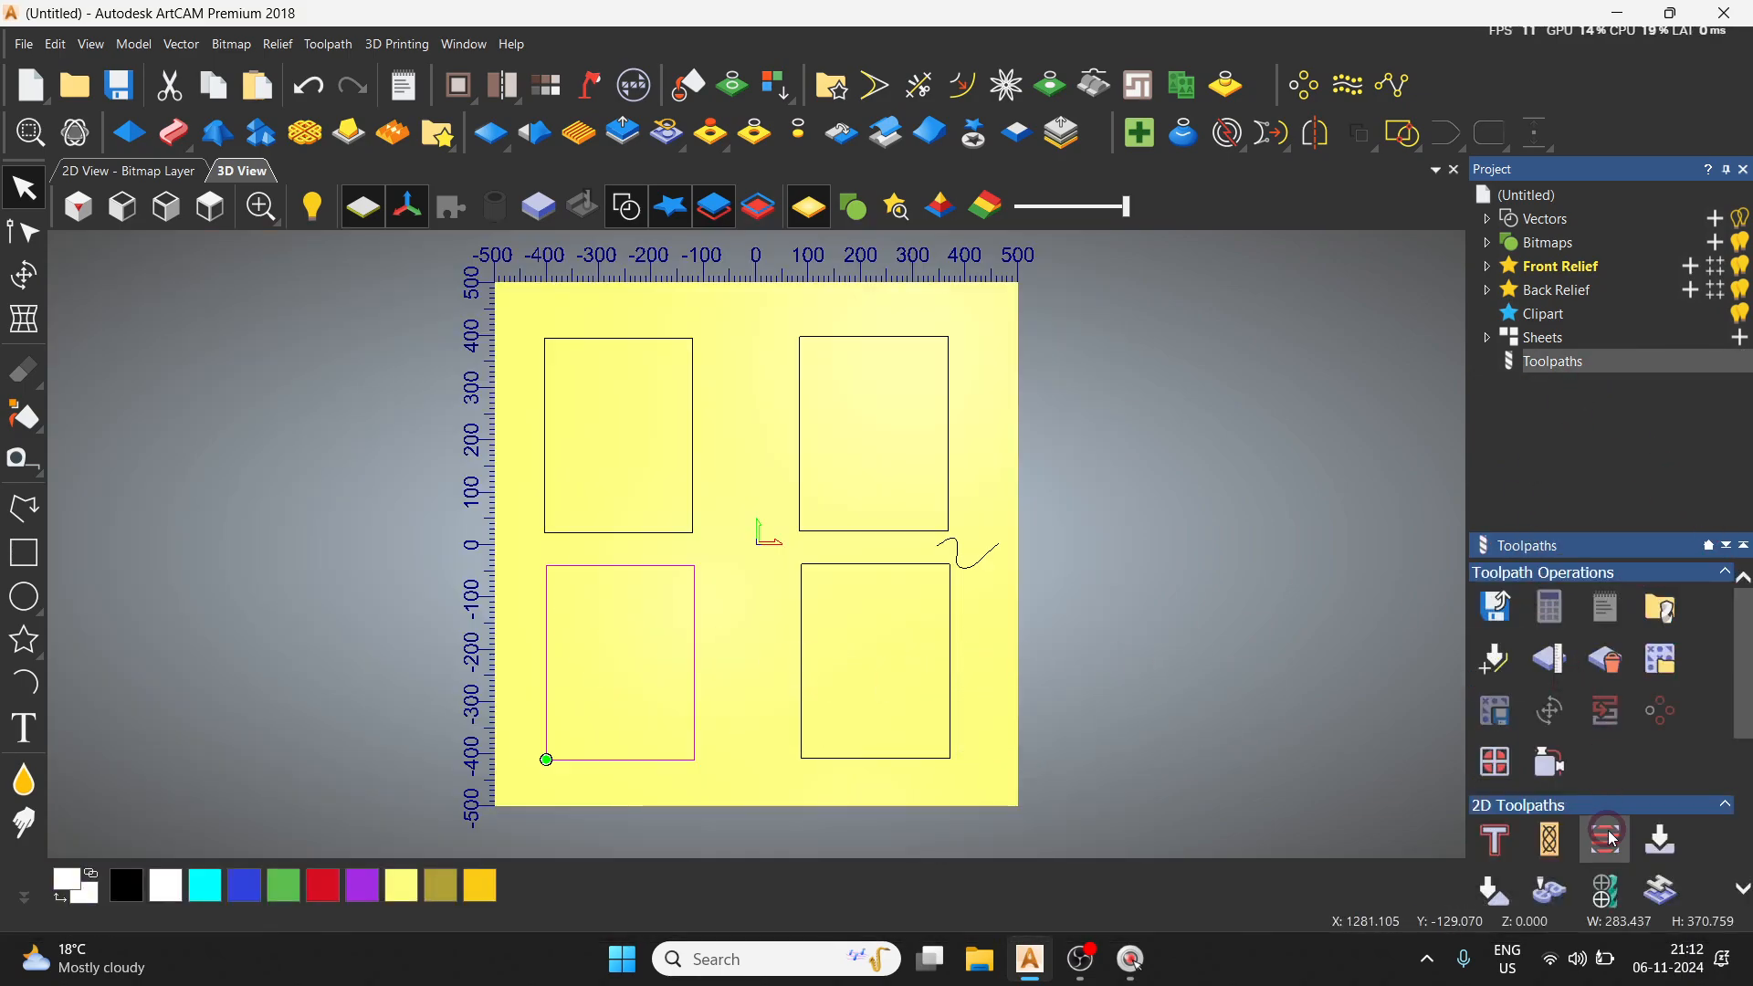
Step: Start a new Texture toolpath that machines the selected vectors with the Ball Nose 6 mm tool
scroll(1584, 831, "down", 2)
left_click(1555, 798)
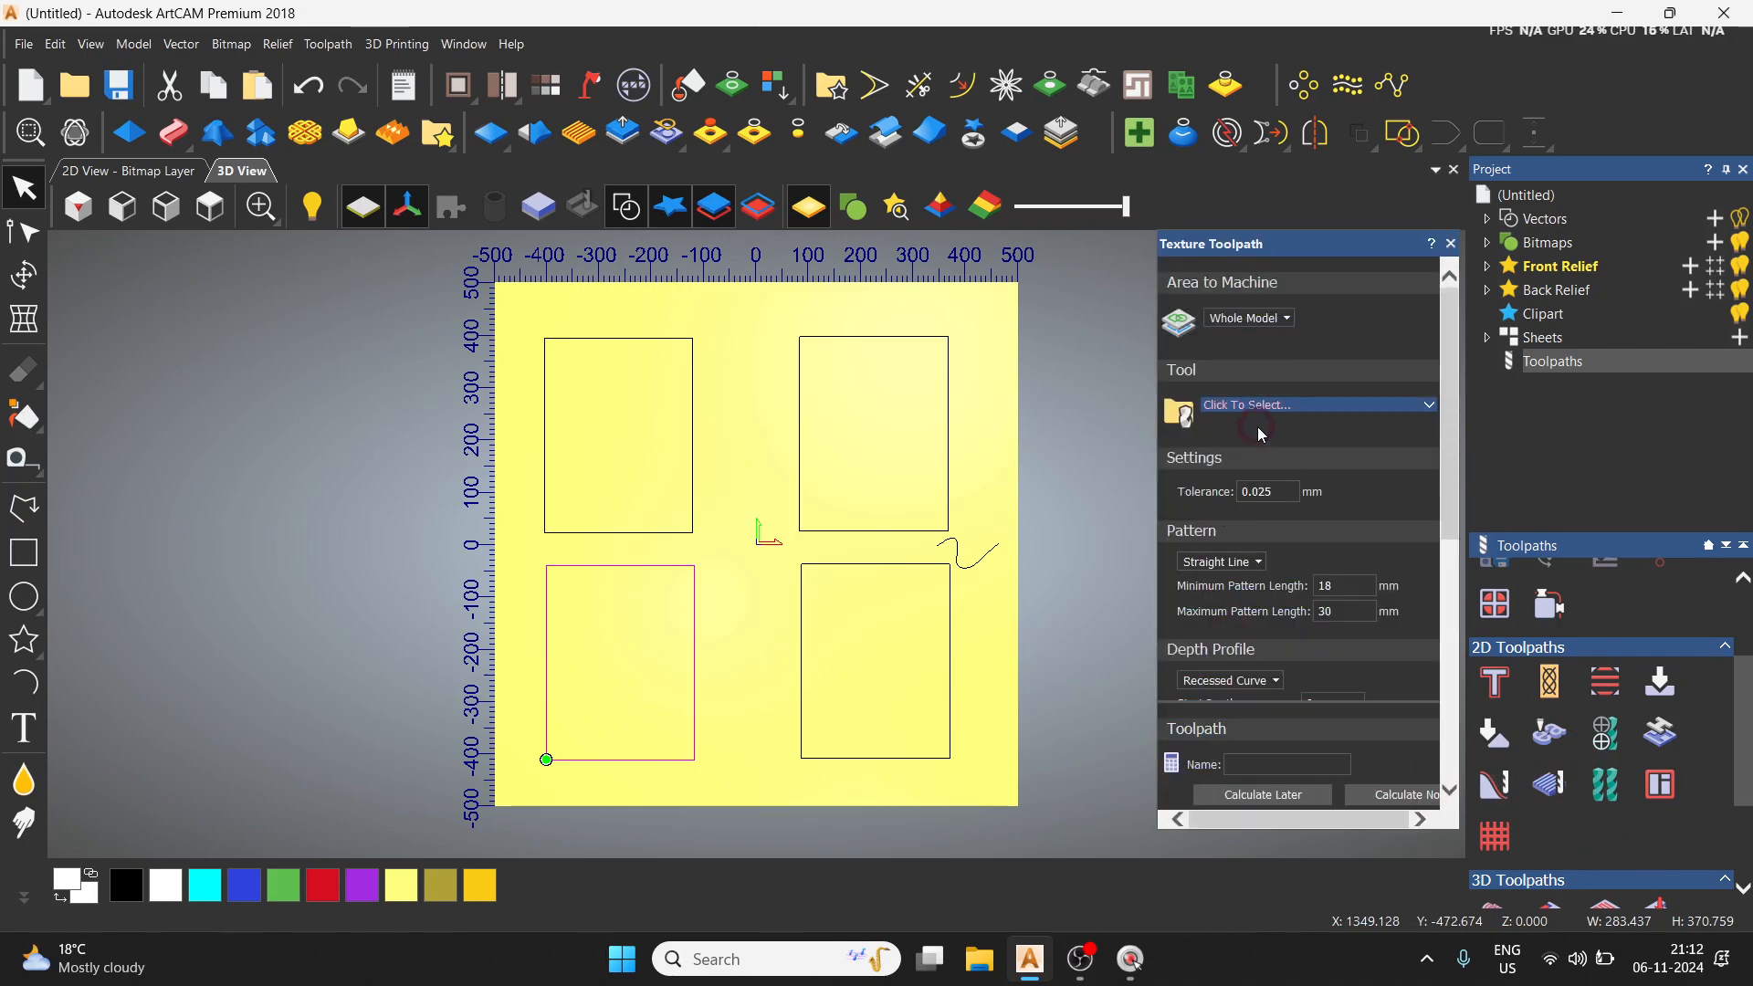
left_click(1266, 328)
left_click(1250, 372)
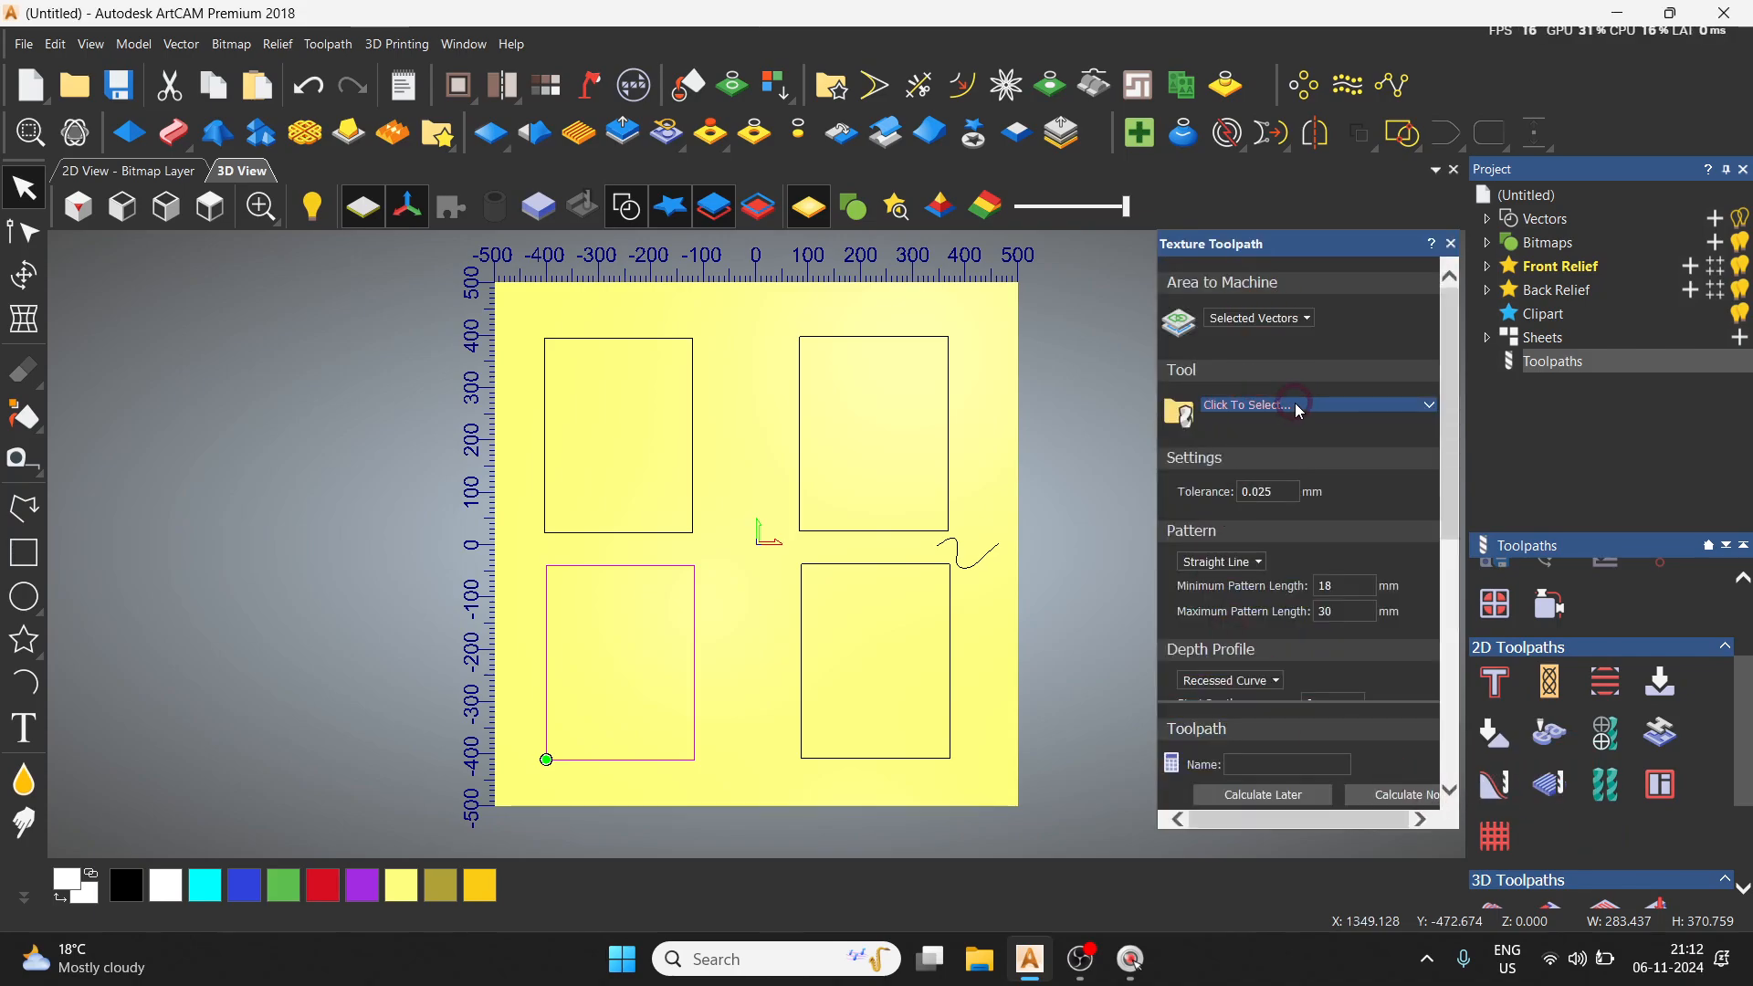
left_click(1262, 404)
left_click(630, 583)
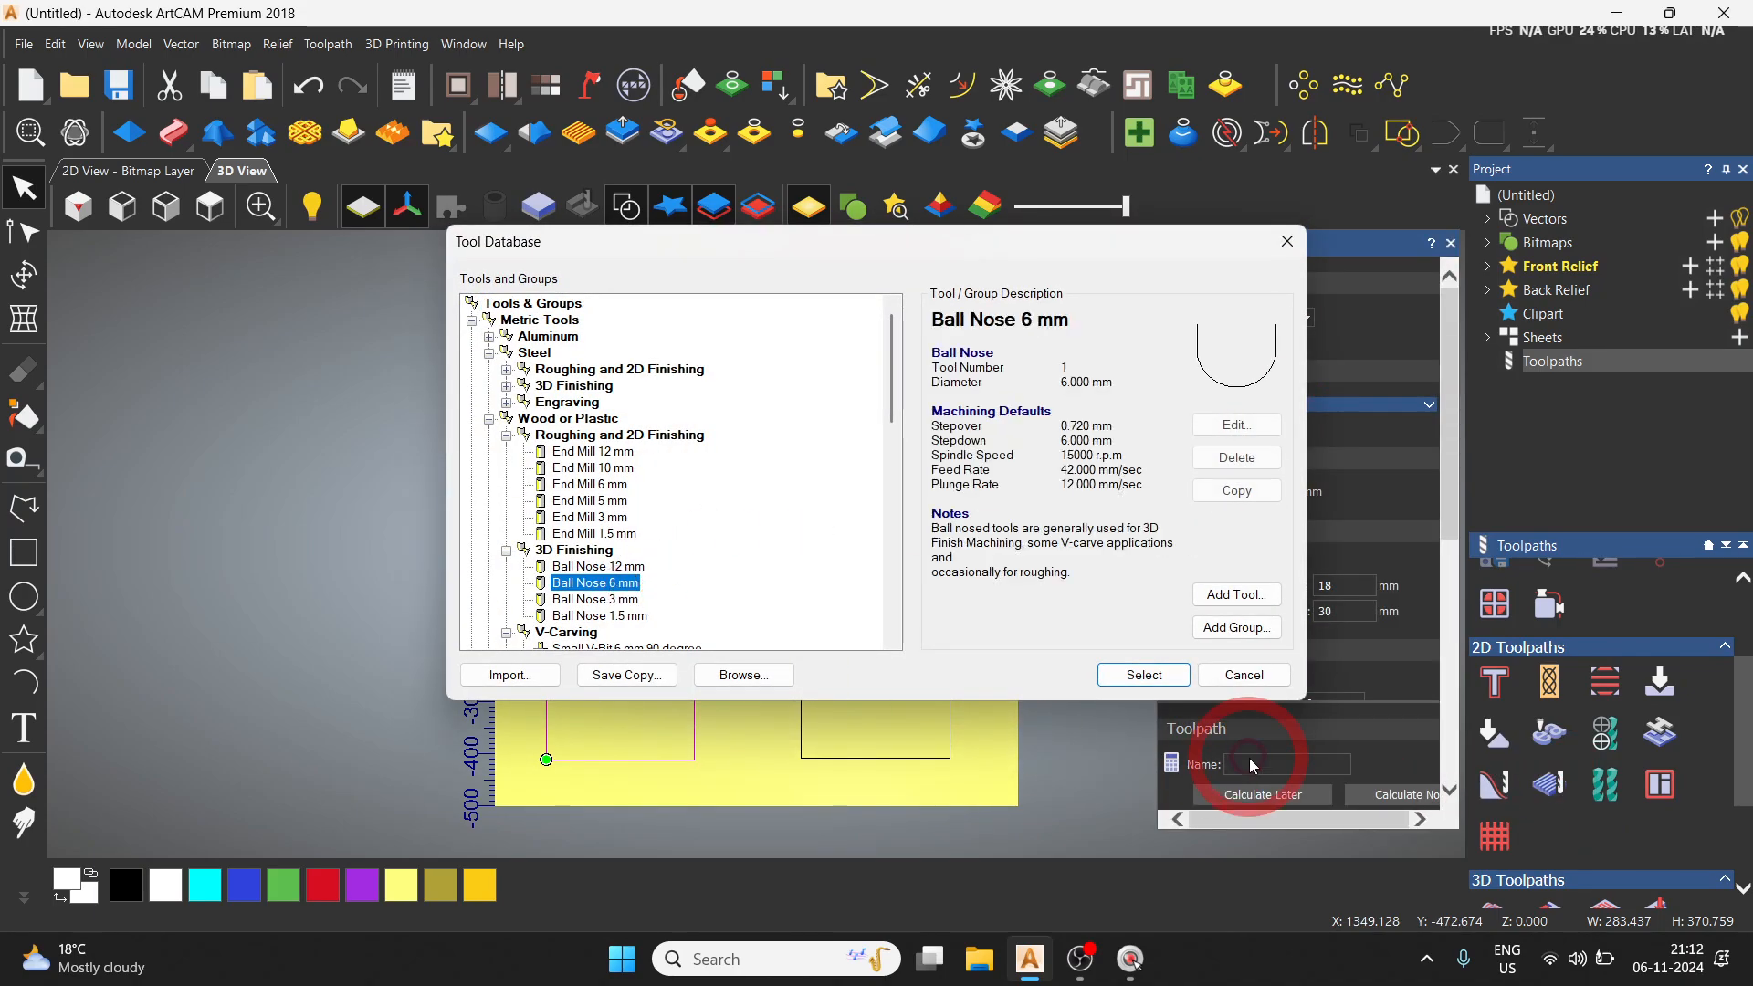
left_click(1145, 675)
Step: Review the Texture toolpath's pattern and drive vector settings and the available depth profile options
scroll(1315, 456, "down", 2)
scroll(1315, 457, "up", 2)
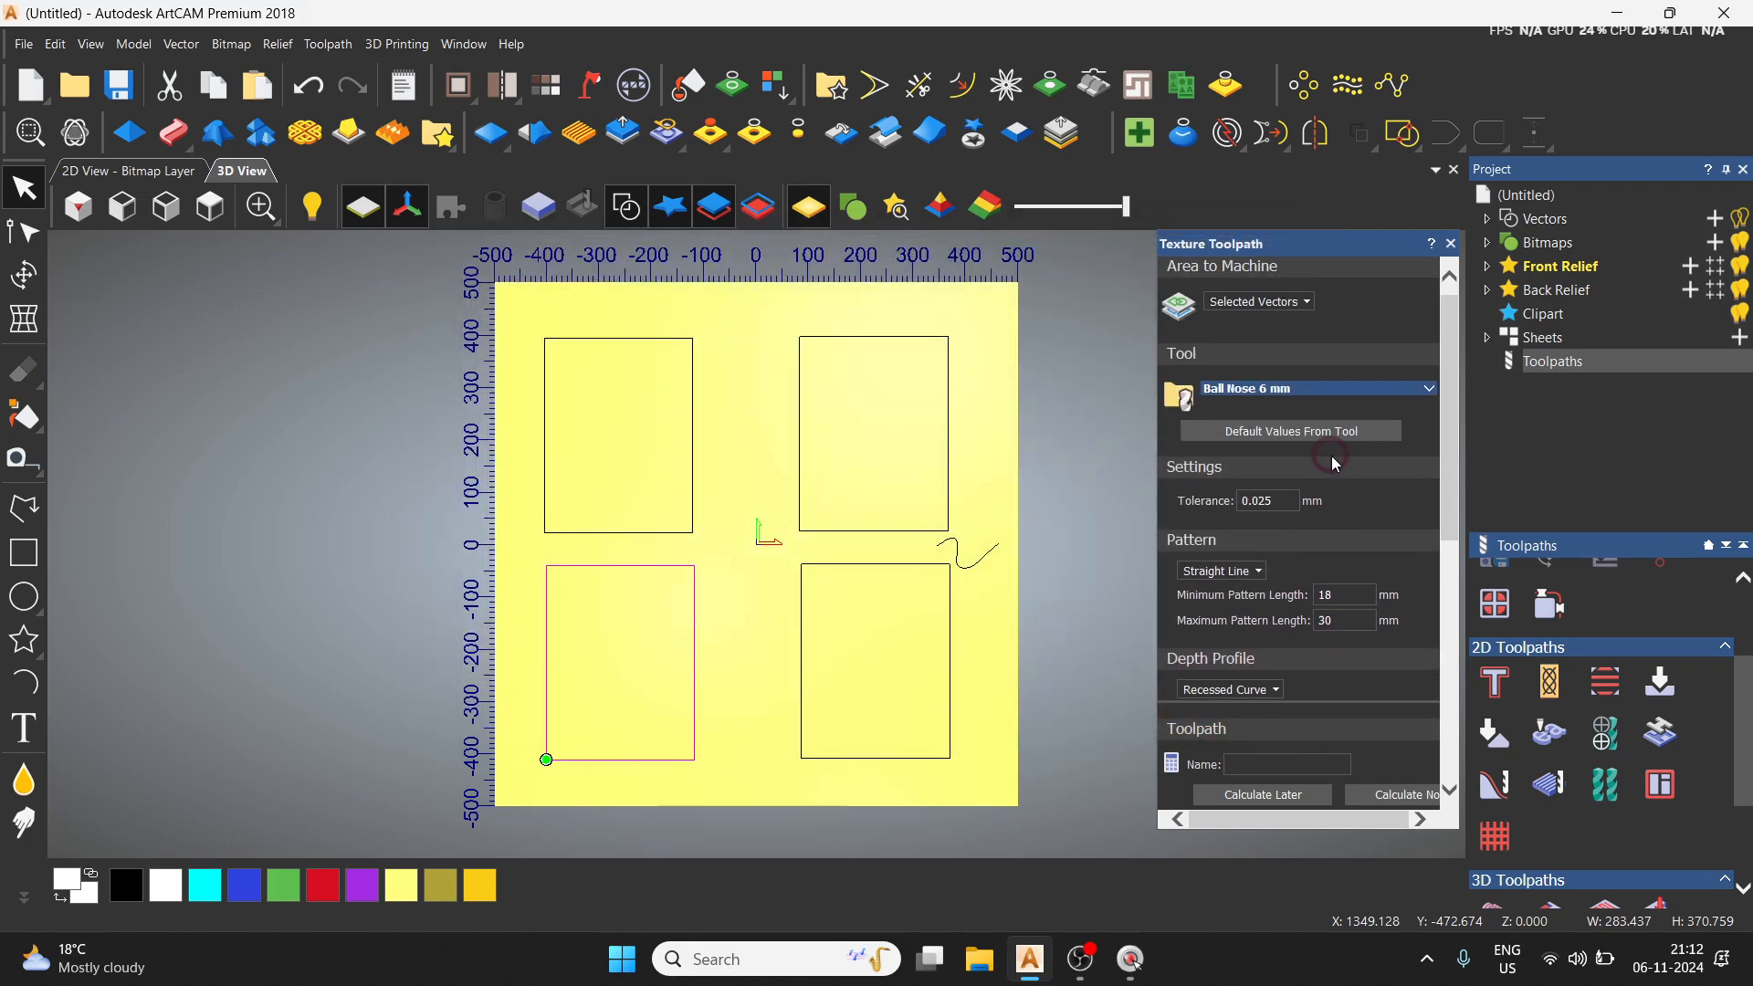
left_click(1313, 448)
scroll(1390, 694, "down", 2)
left_click(1357, 581)
scroll(1363, 592, "down", 3)
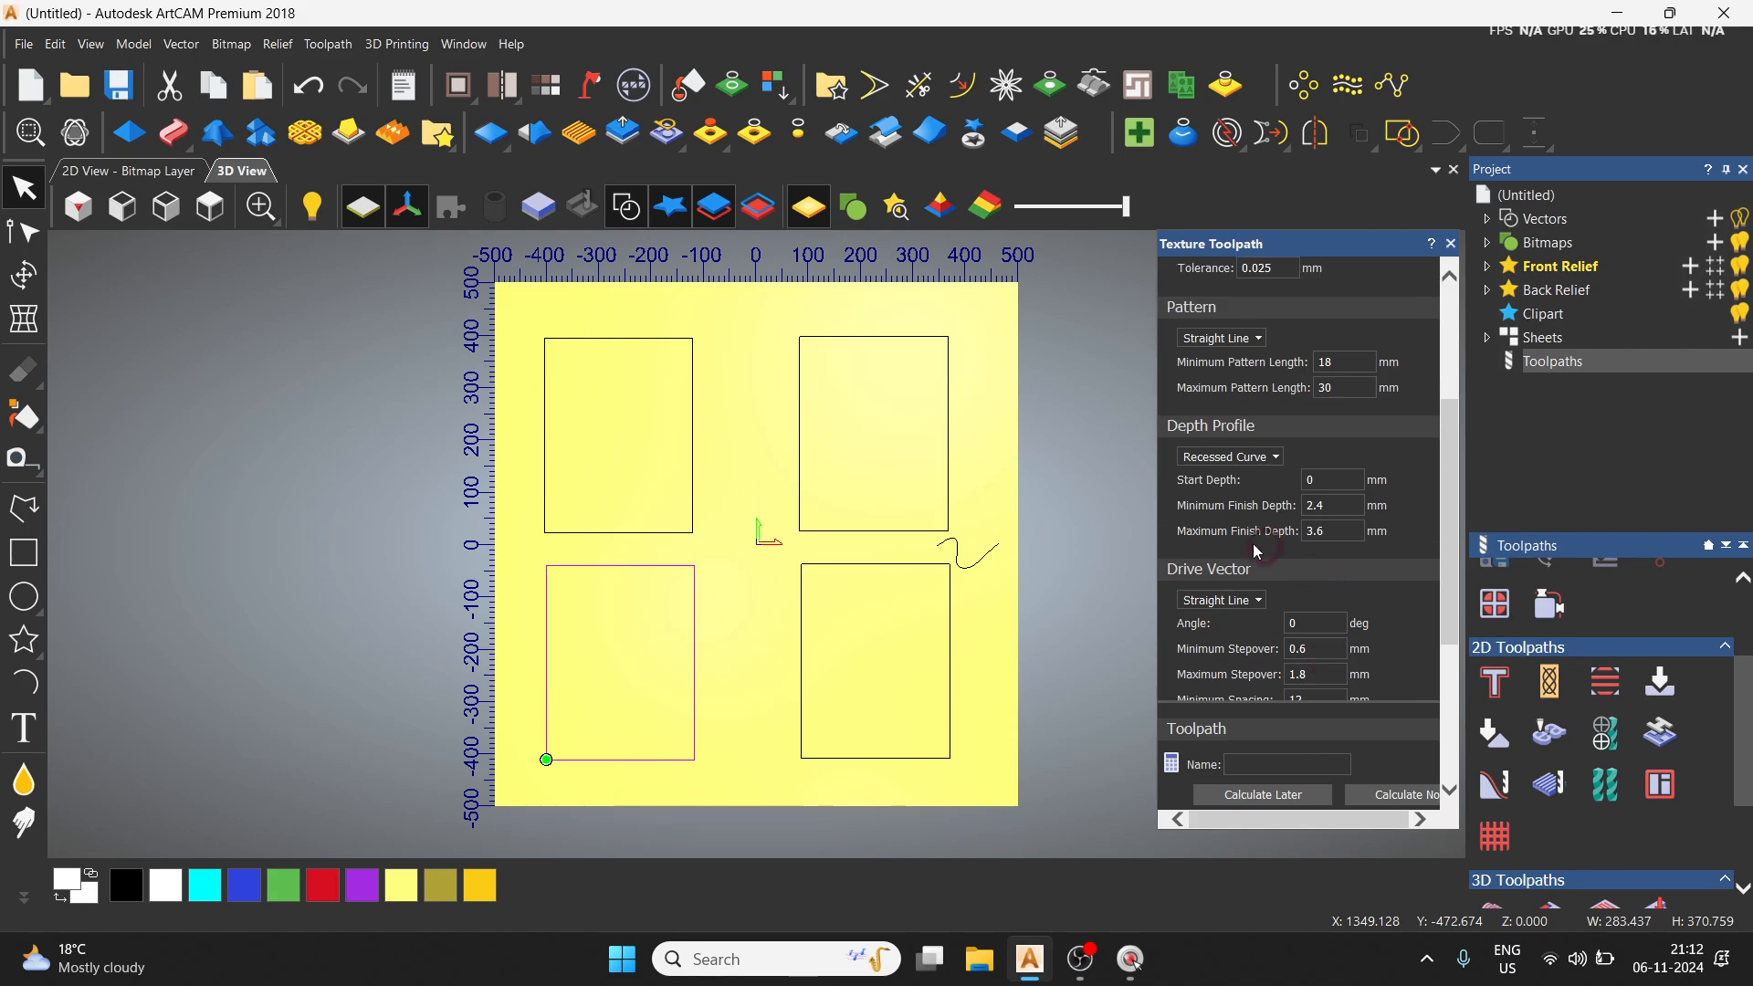
scroll(1235, 489, "up", 7)
left_click(1222, 504)
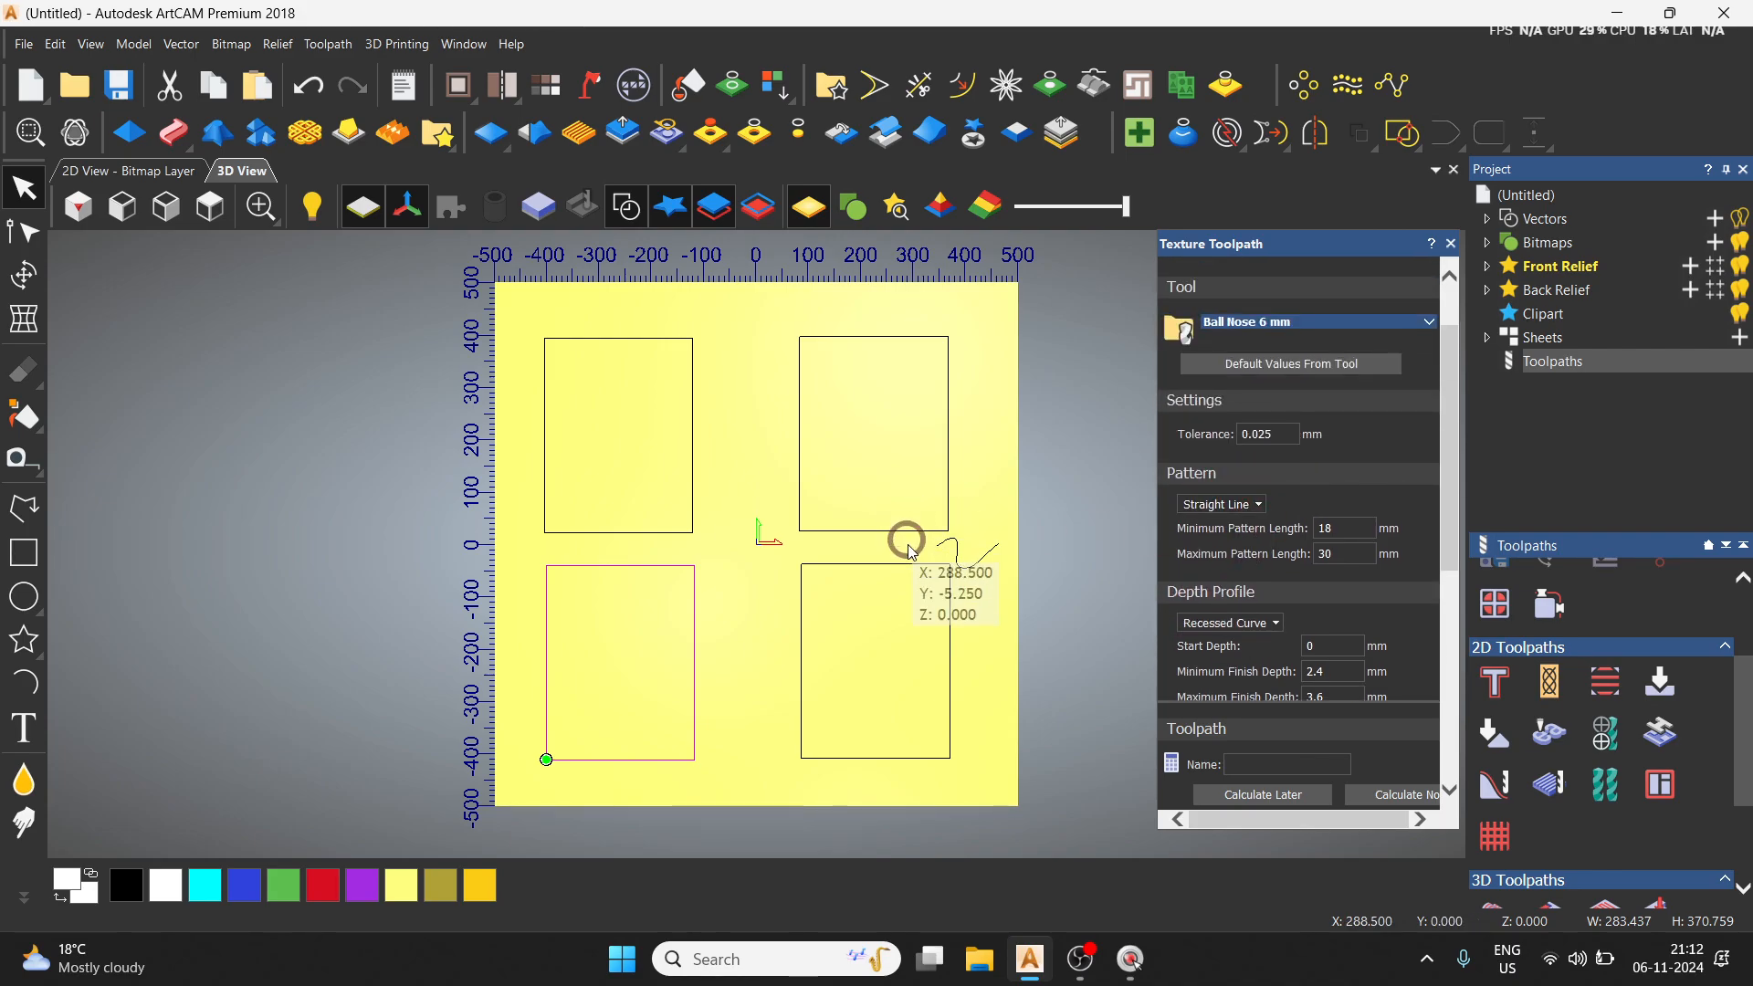
scroll(1317, 590, "down", 3)
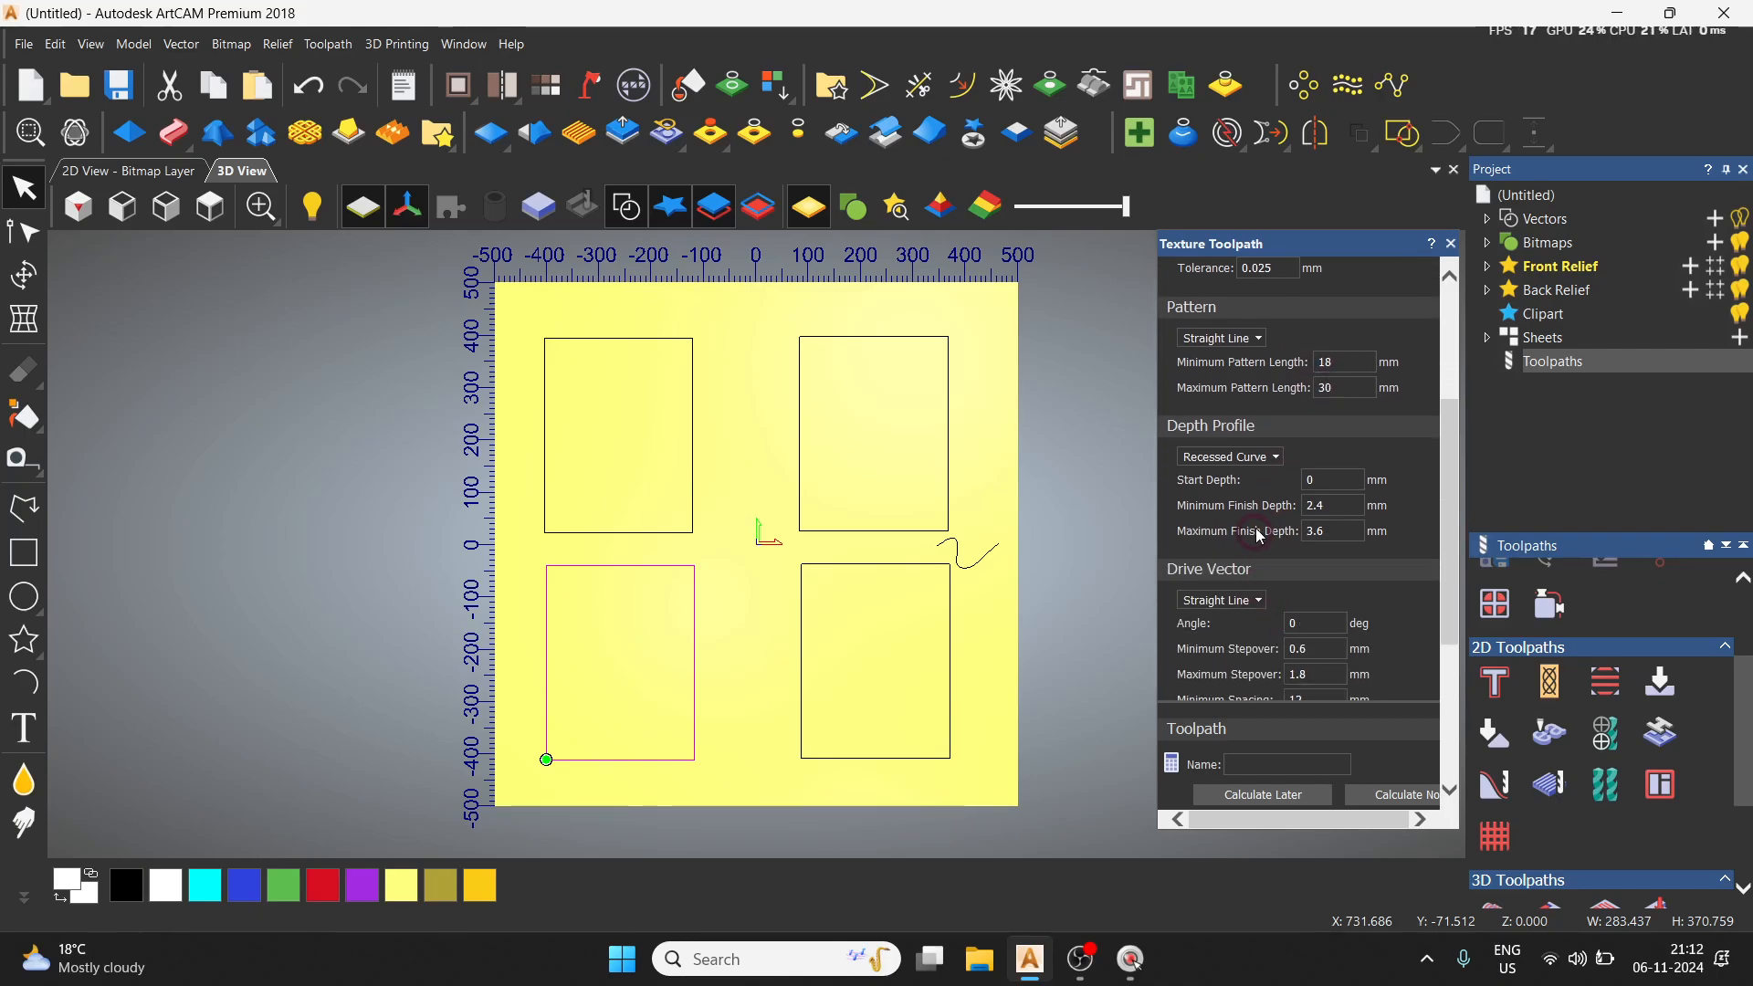
left_click(1263, 459)
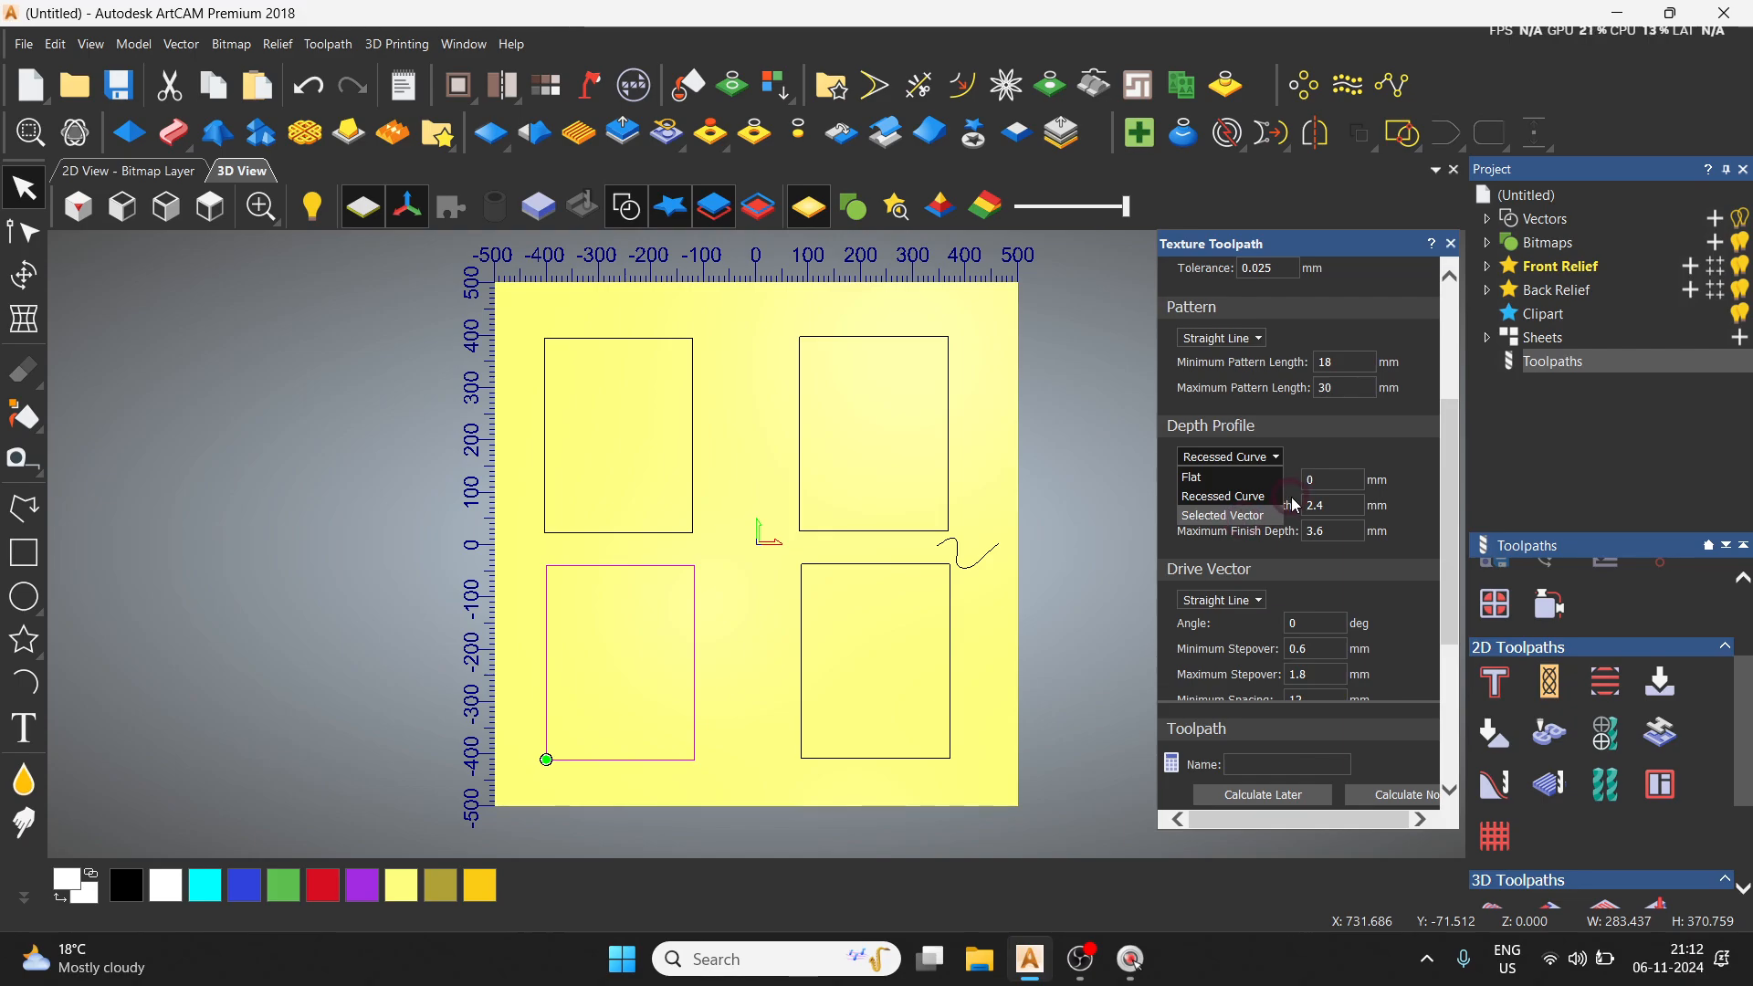
left_click(1310, 458)
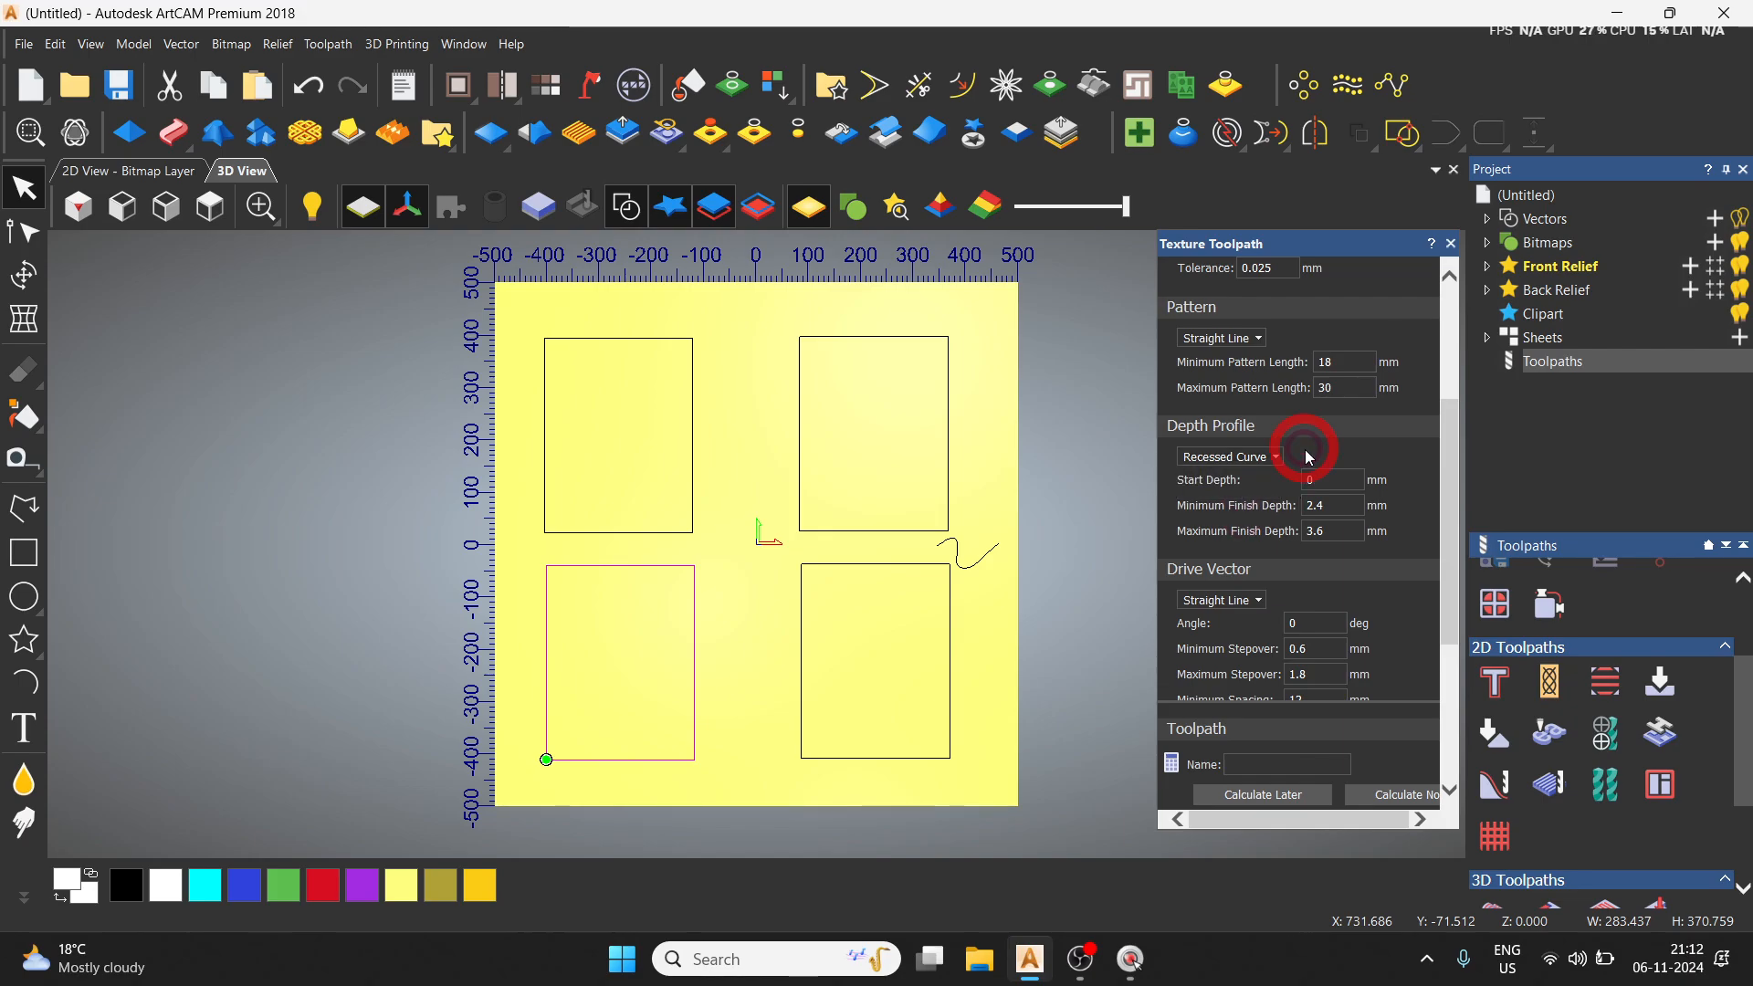
left_click(1257, 535)
left_click(1371, 503)
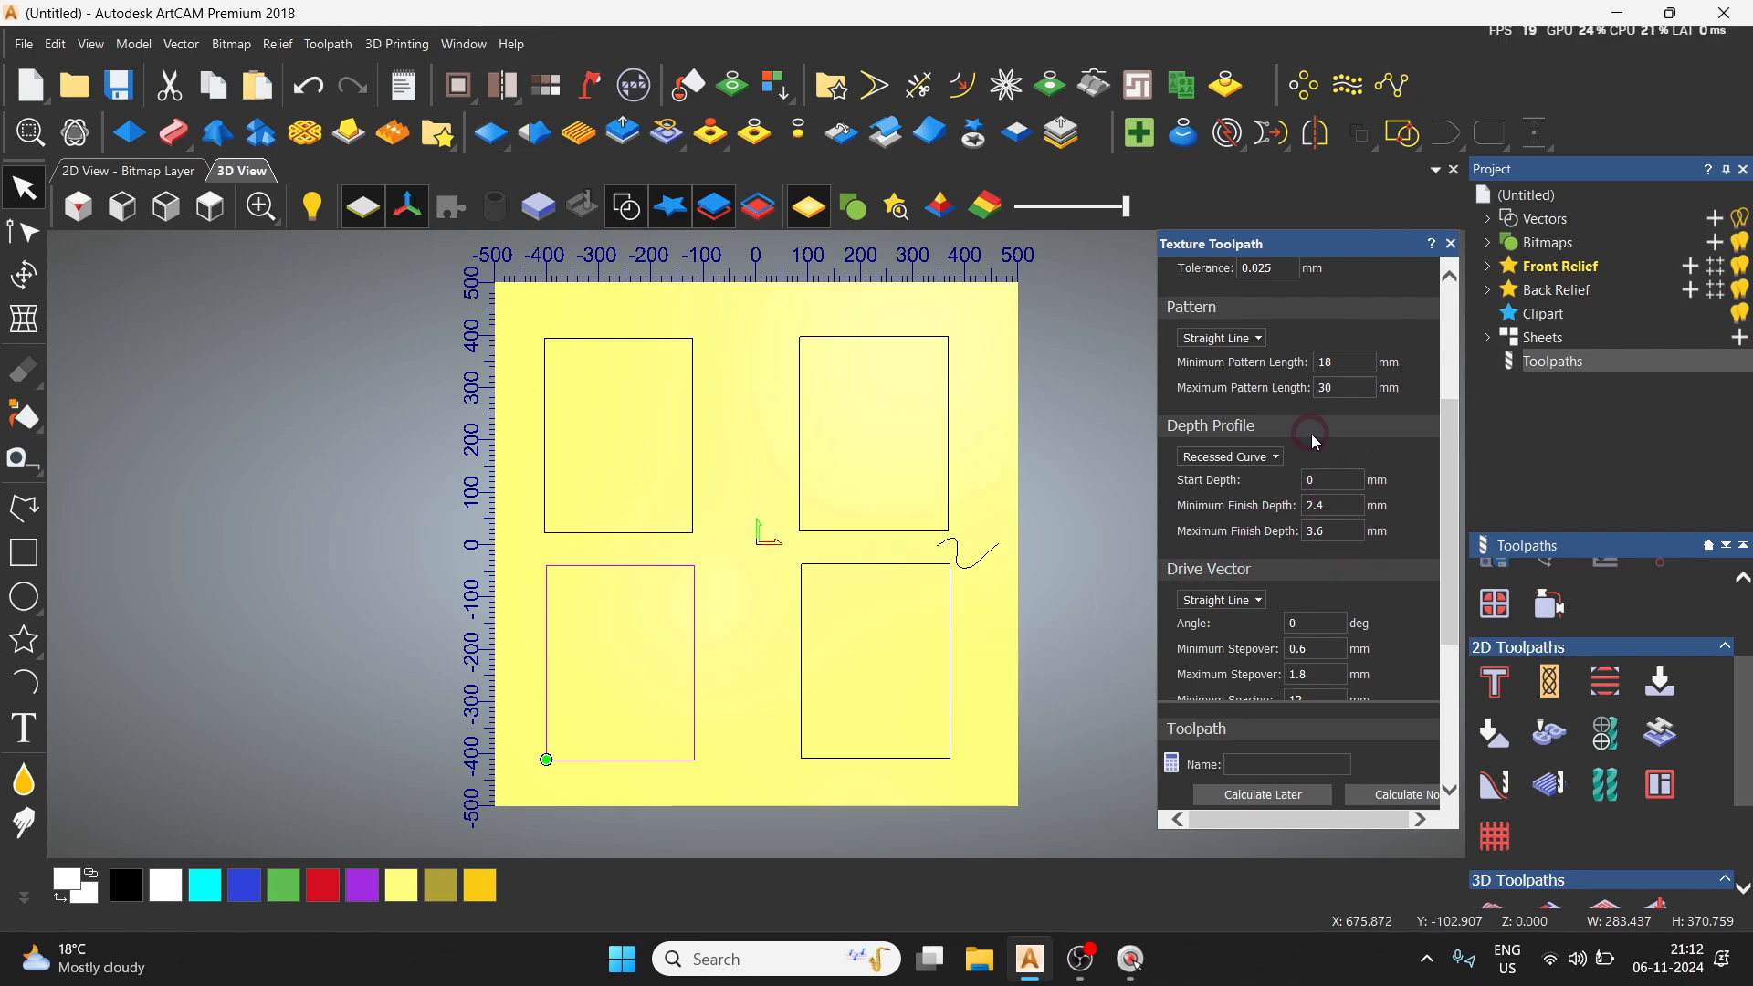
Step: Change the depth profile to Selected Vector and try to assign the S-shaped curve as the profile
left_click(1279, 453)
left_click(1247, 513)
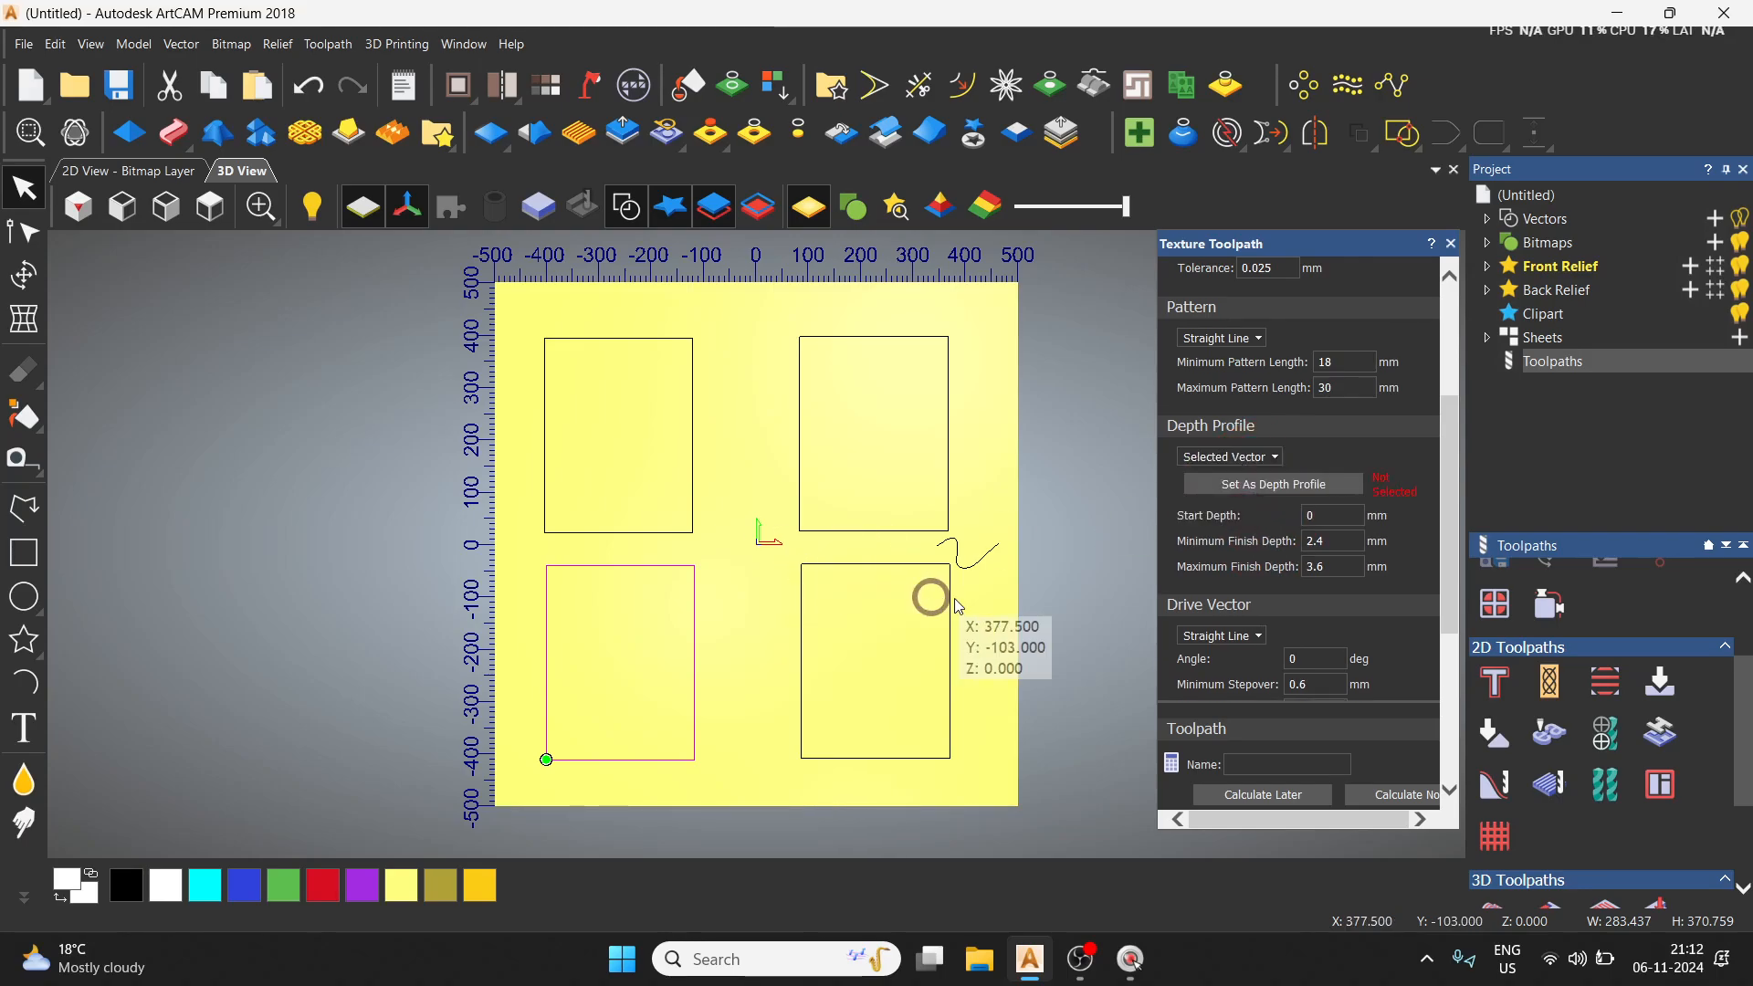
left_click(994, 572)
left_click(1247, 501)
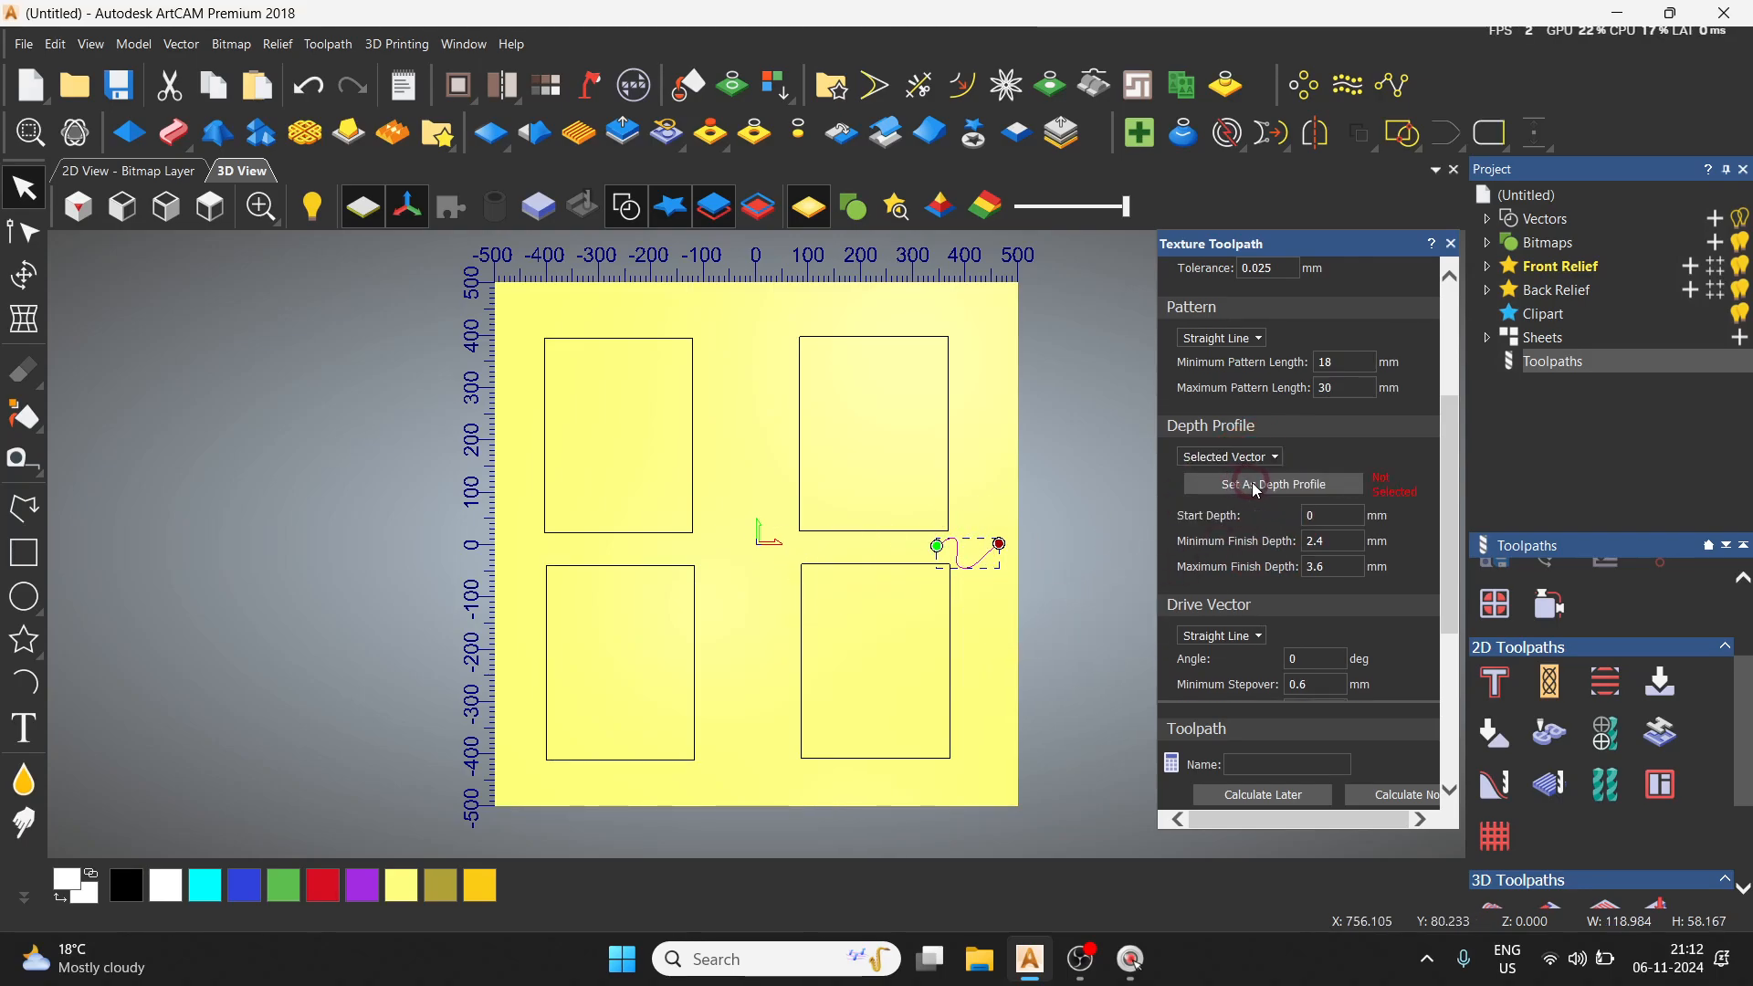
left_click(1256, 490)
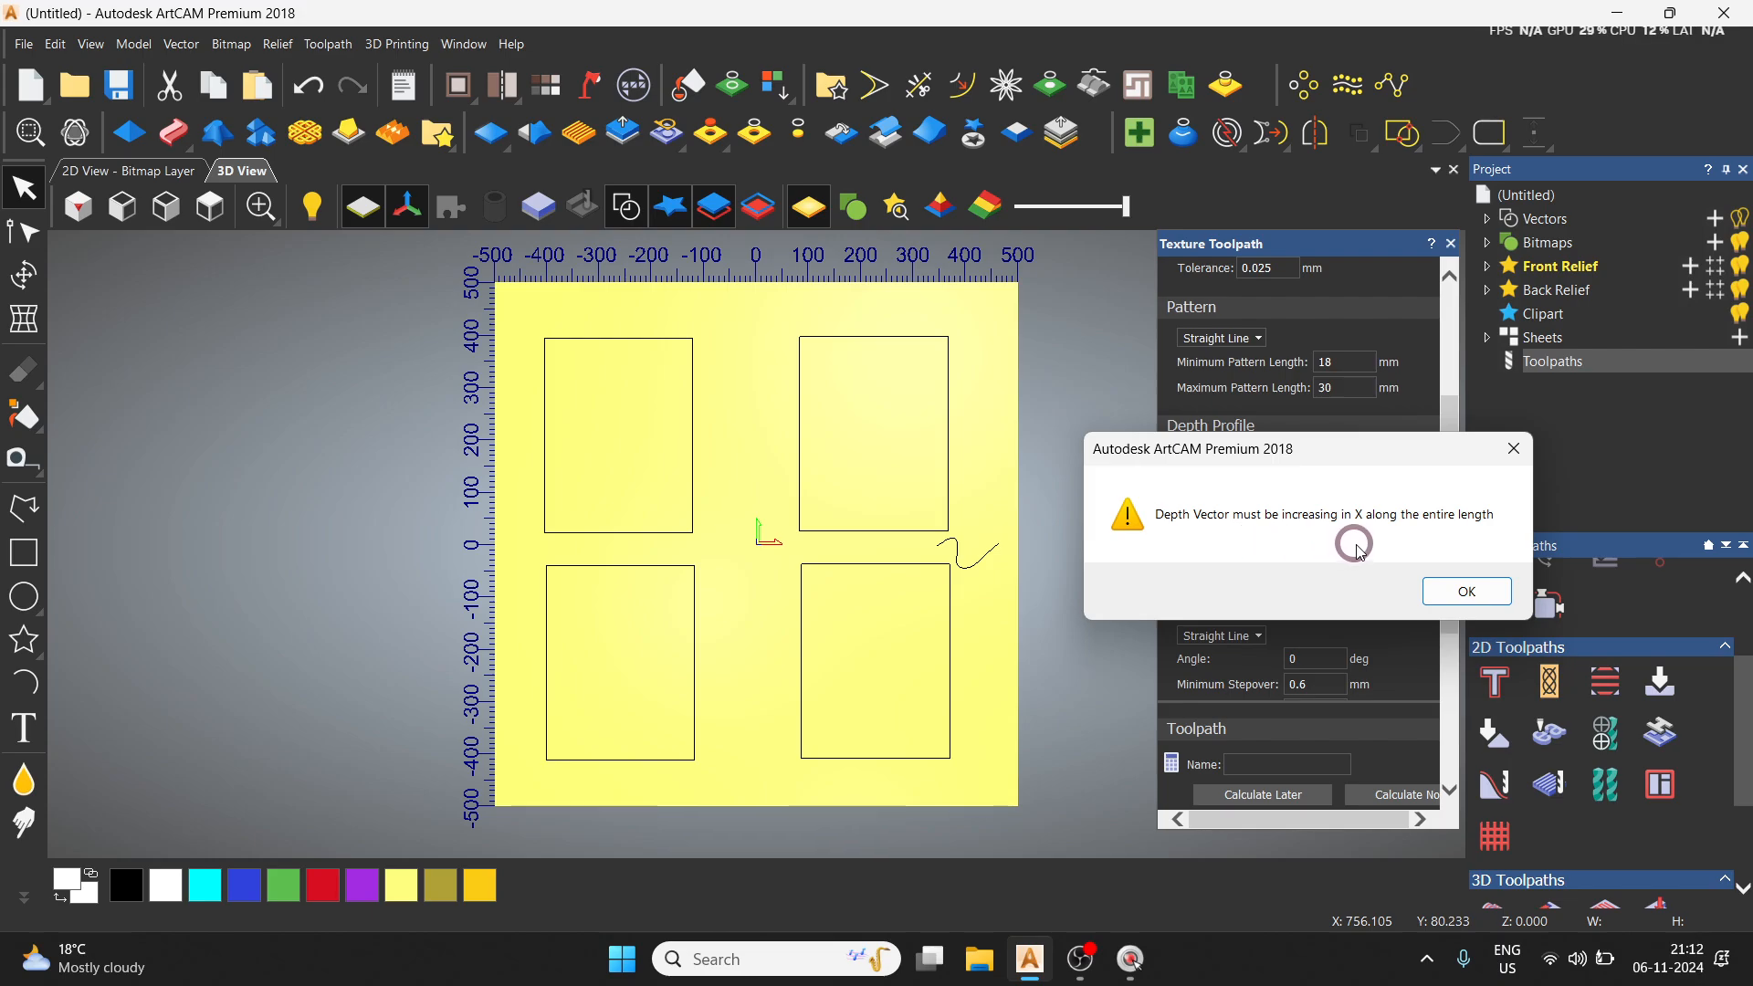
left_click(1468, 587)
Step: Draw a slightly rising straight polyline between the two right-hand rectangles and set it as the depth profile
scroll(981, 560, "up", 5)
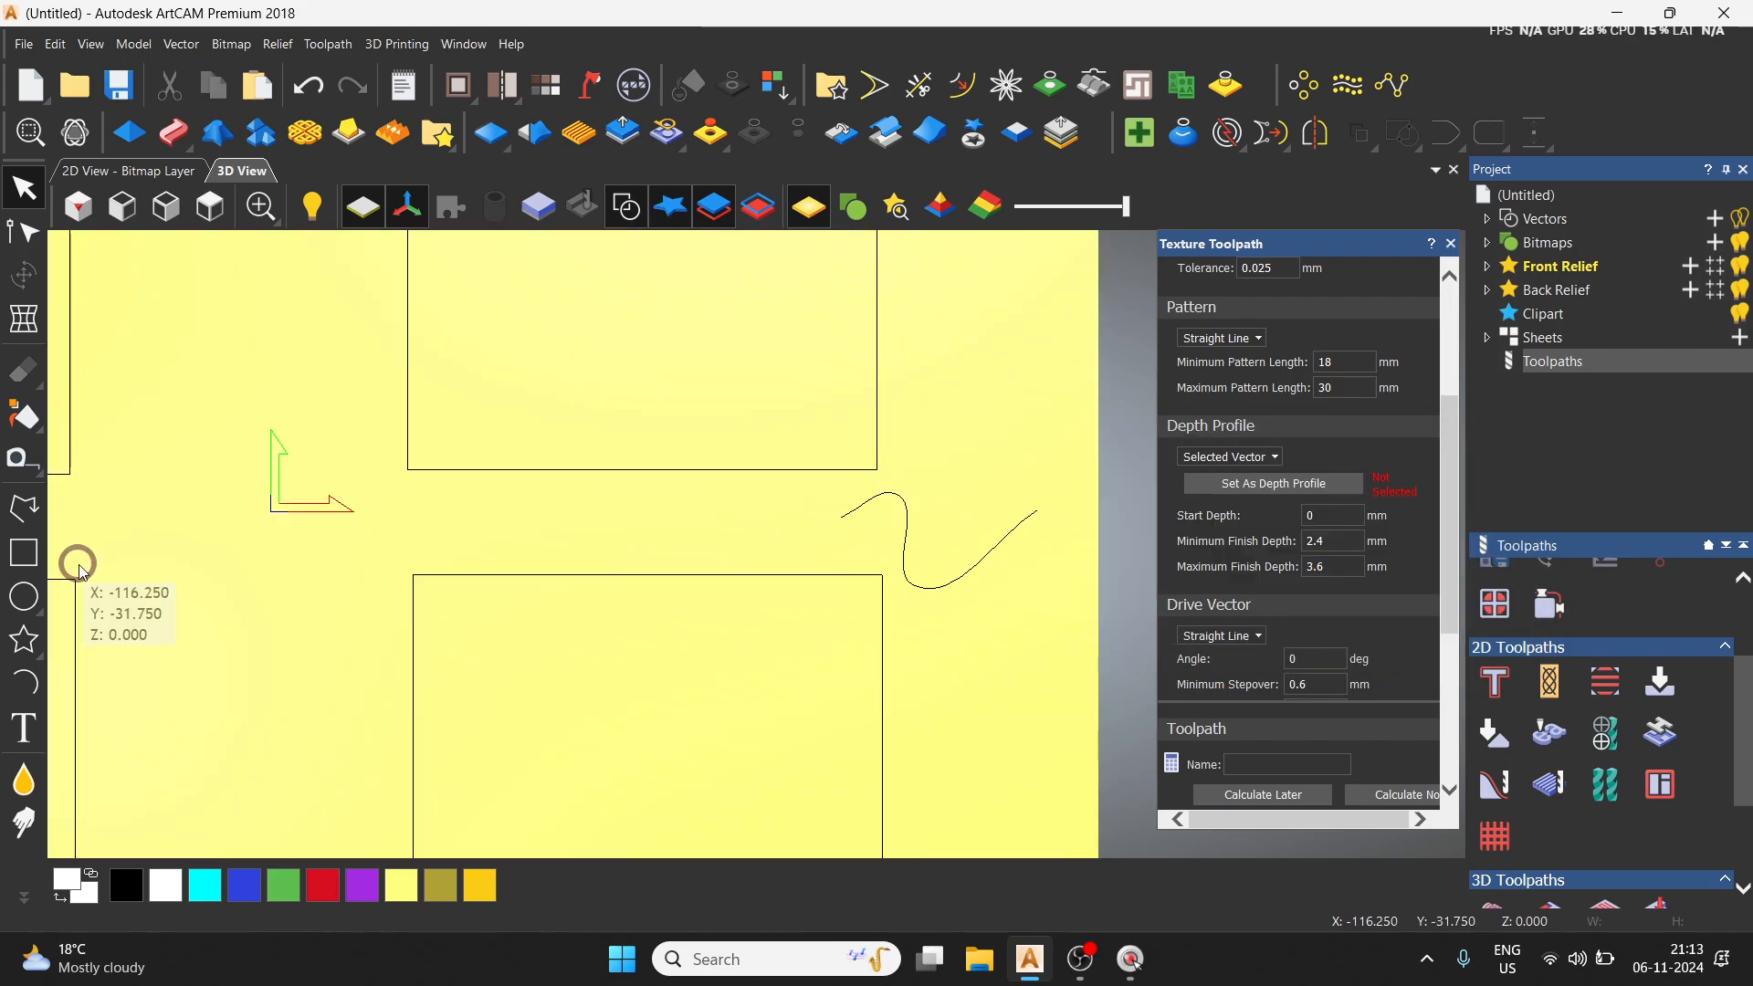
left_click(25, 509)
left_click(431, 529)
left_click(699, 503)
key("Escape")
left_click(1274, 483)
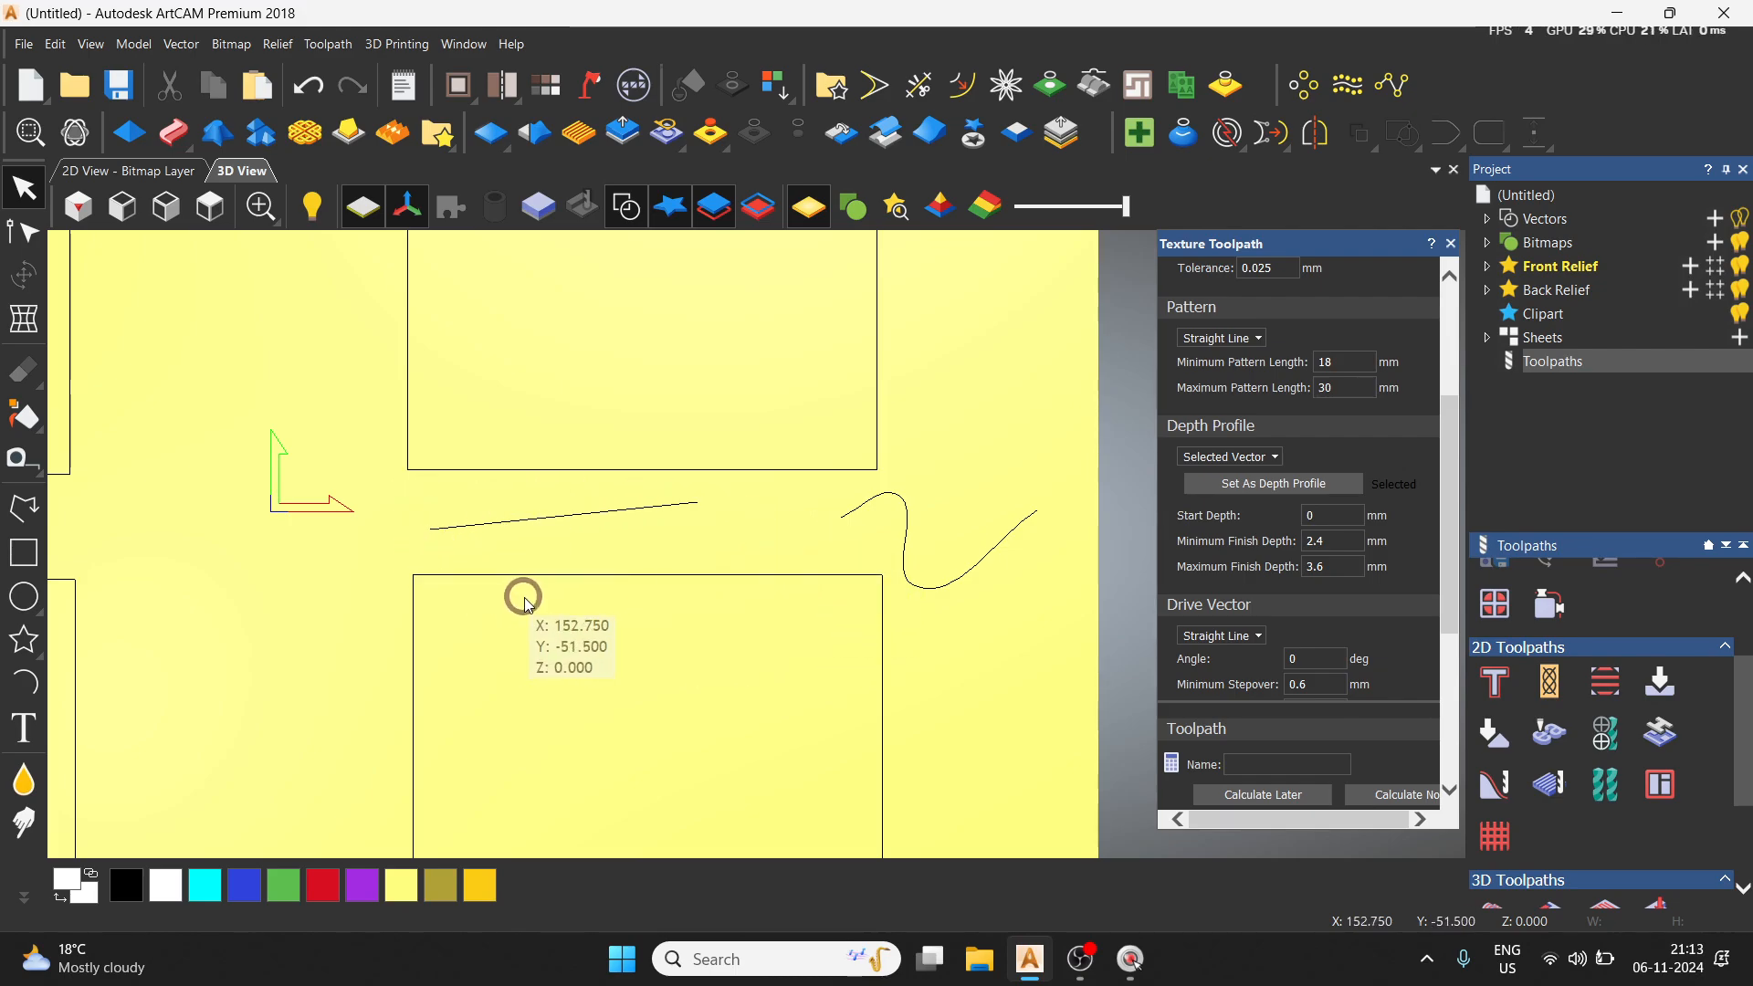
Step: Calculate the Texture toolpath for the lower-left rectangle and simulate it on the whole model at Fast resolution
scroll(513, 598, "down", 2)
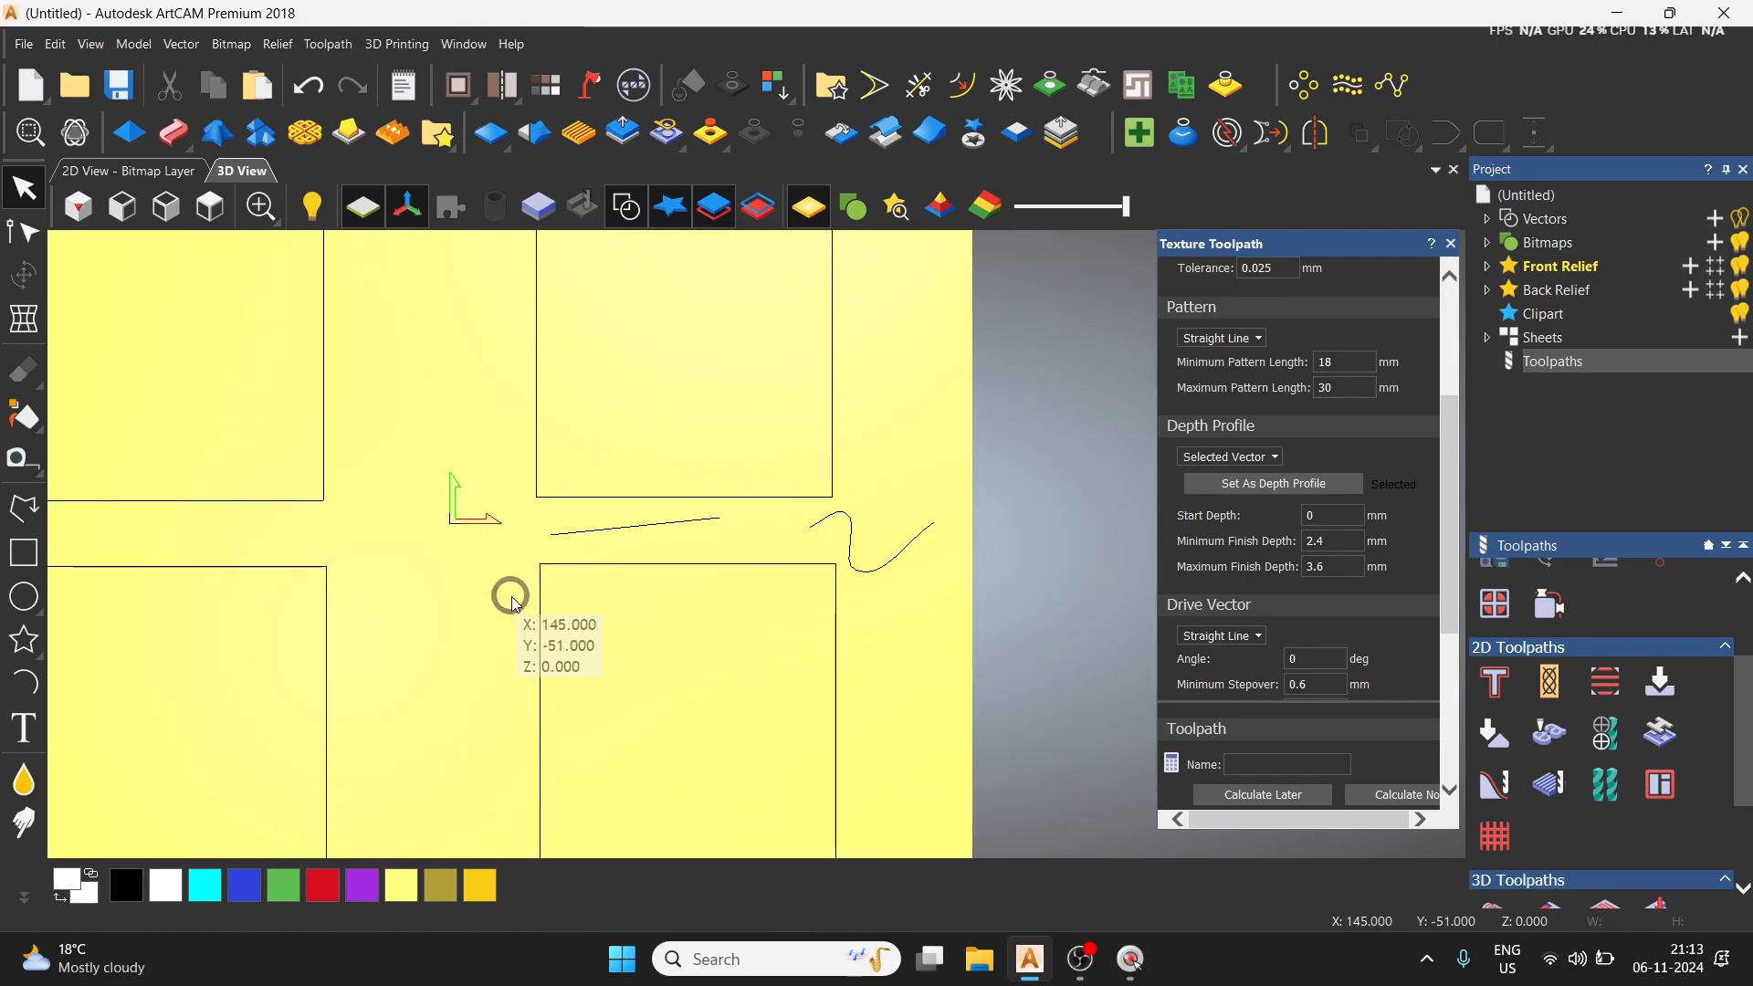
left_click(1223, 607)
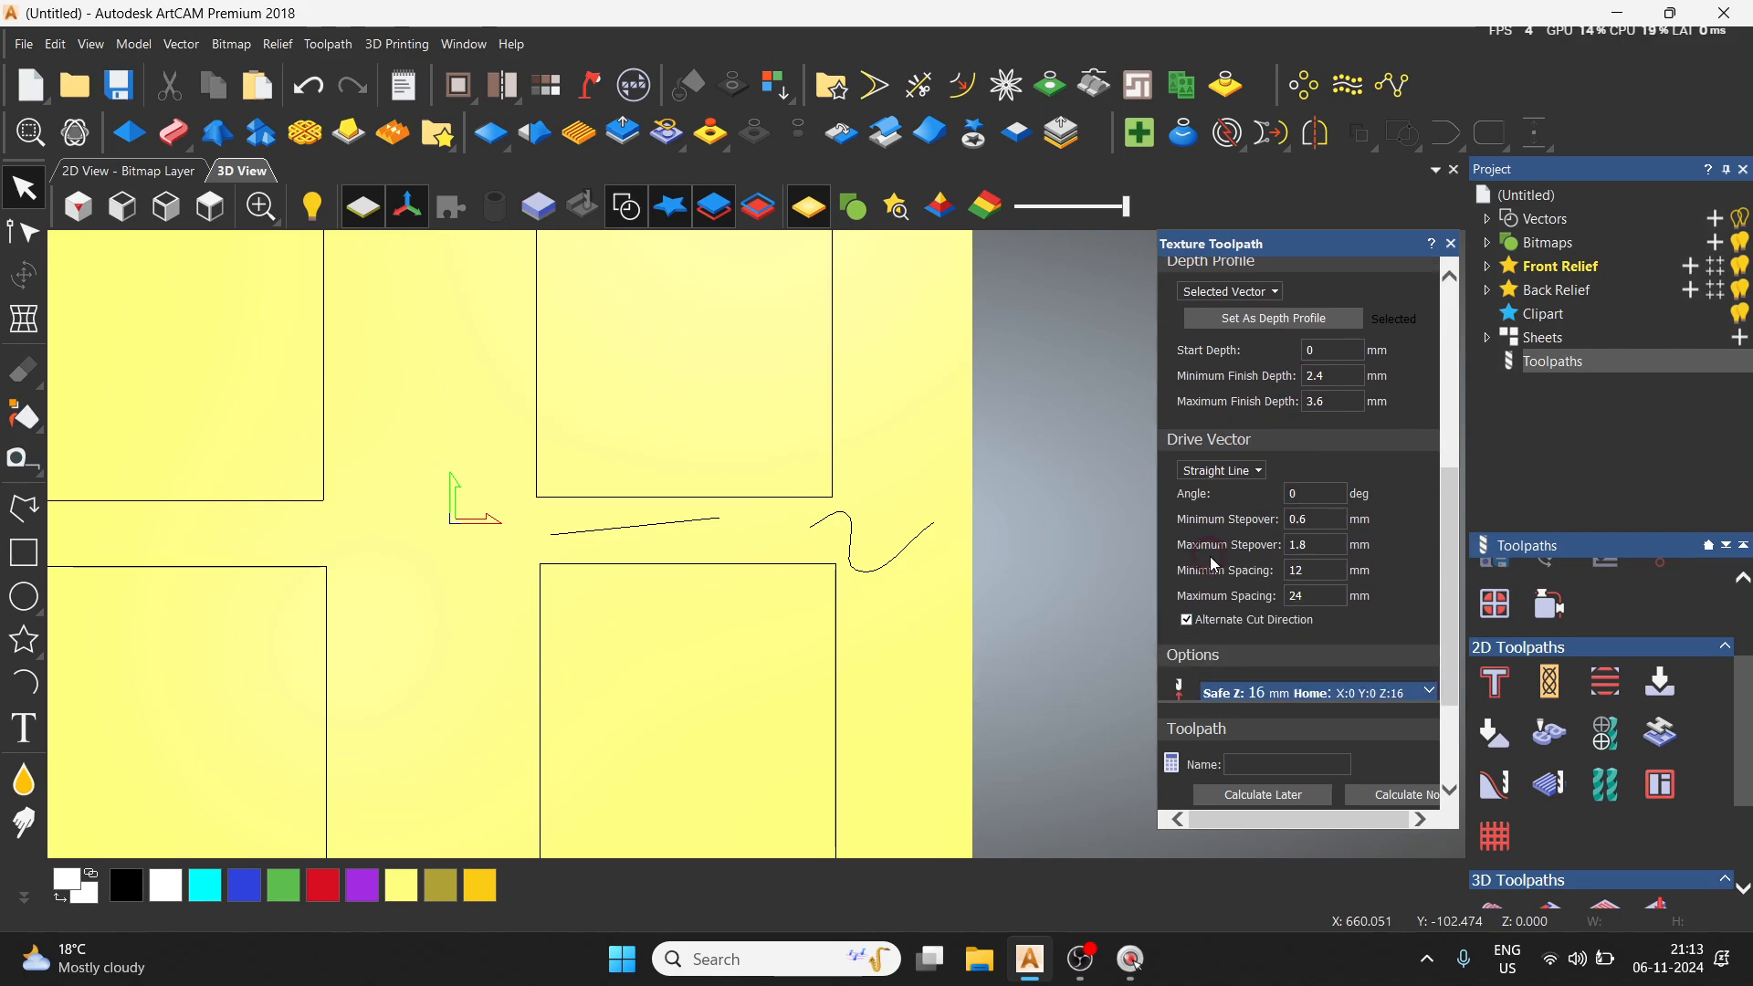
left_click(306, 568)
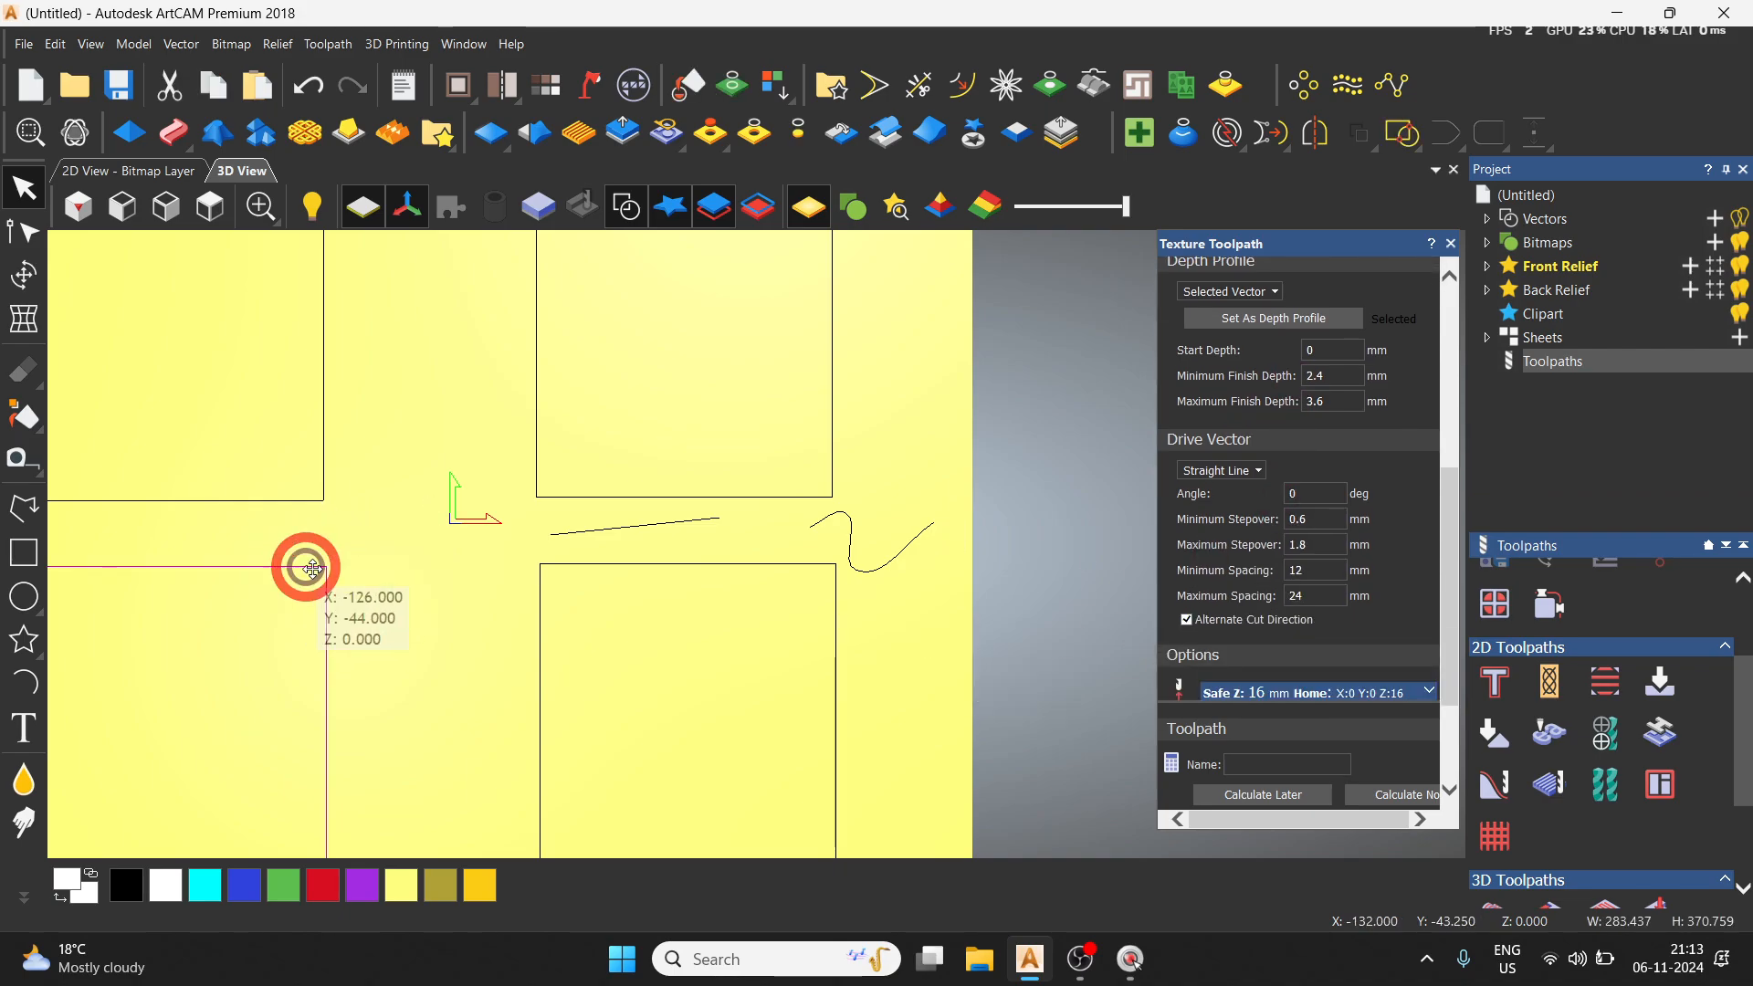
scroll(1225, 488, "up", 6)
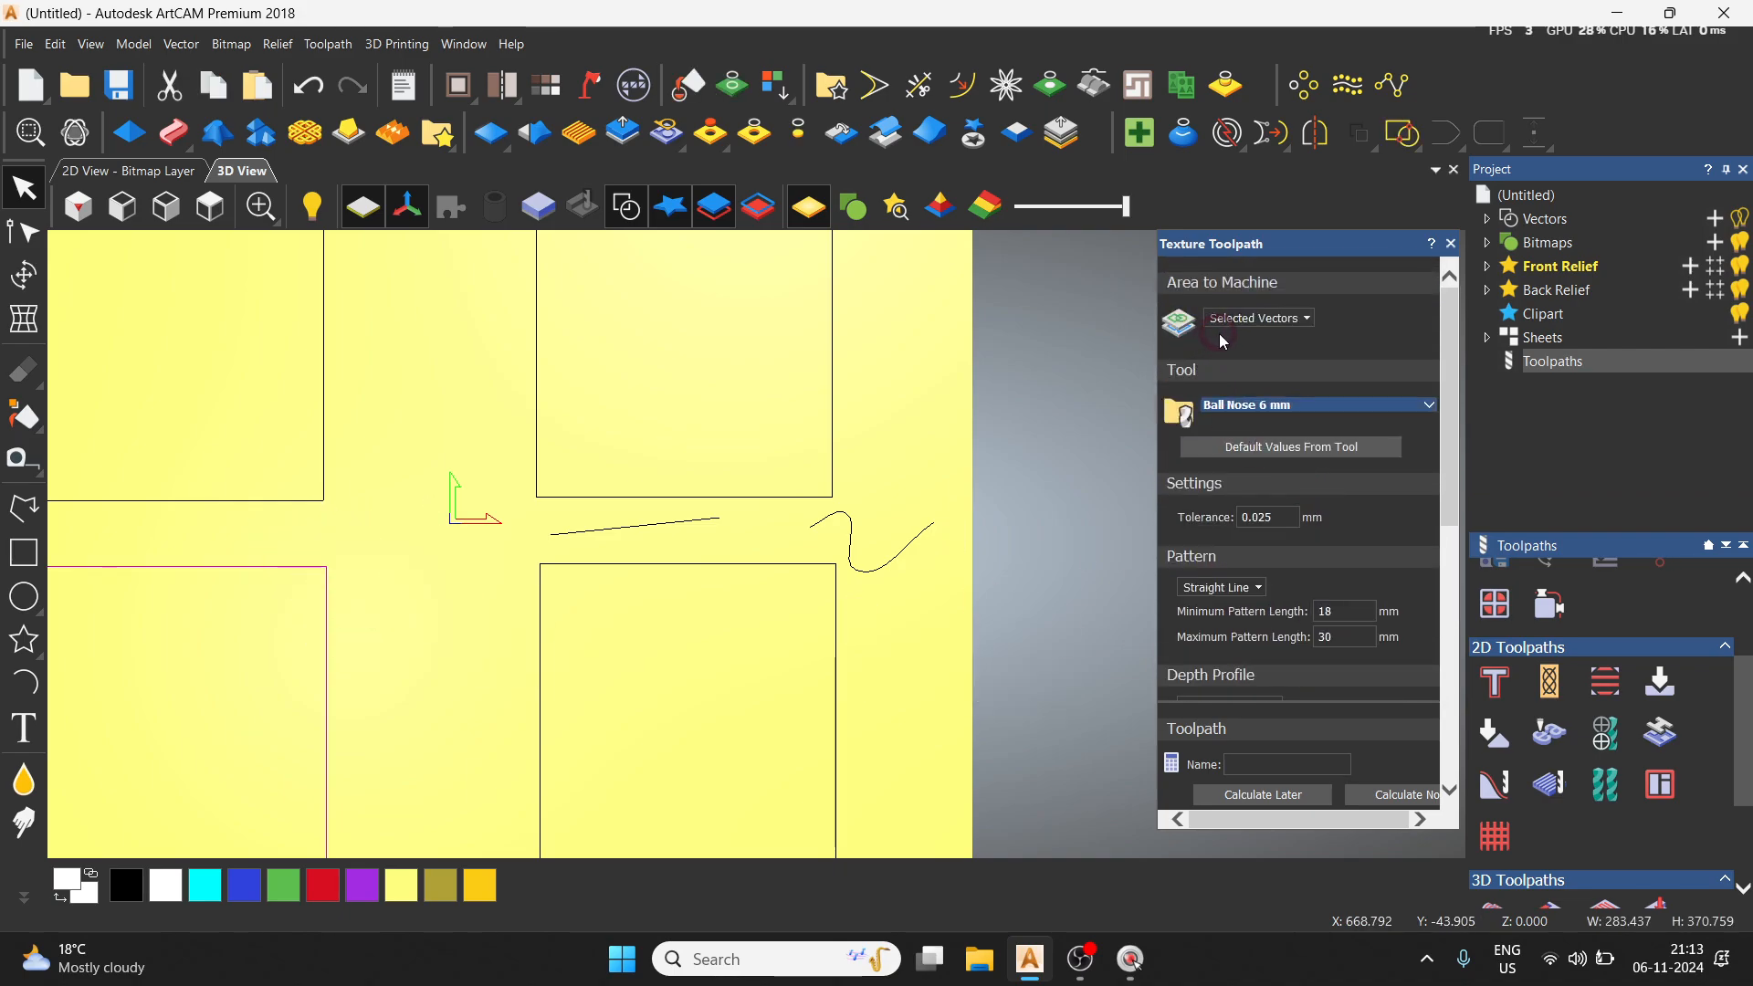
scroll(1220, 342, "down", 6)
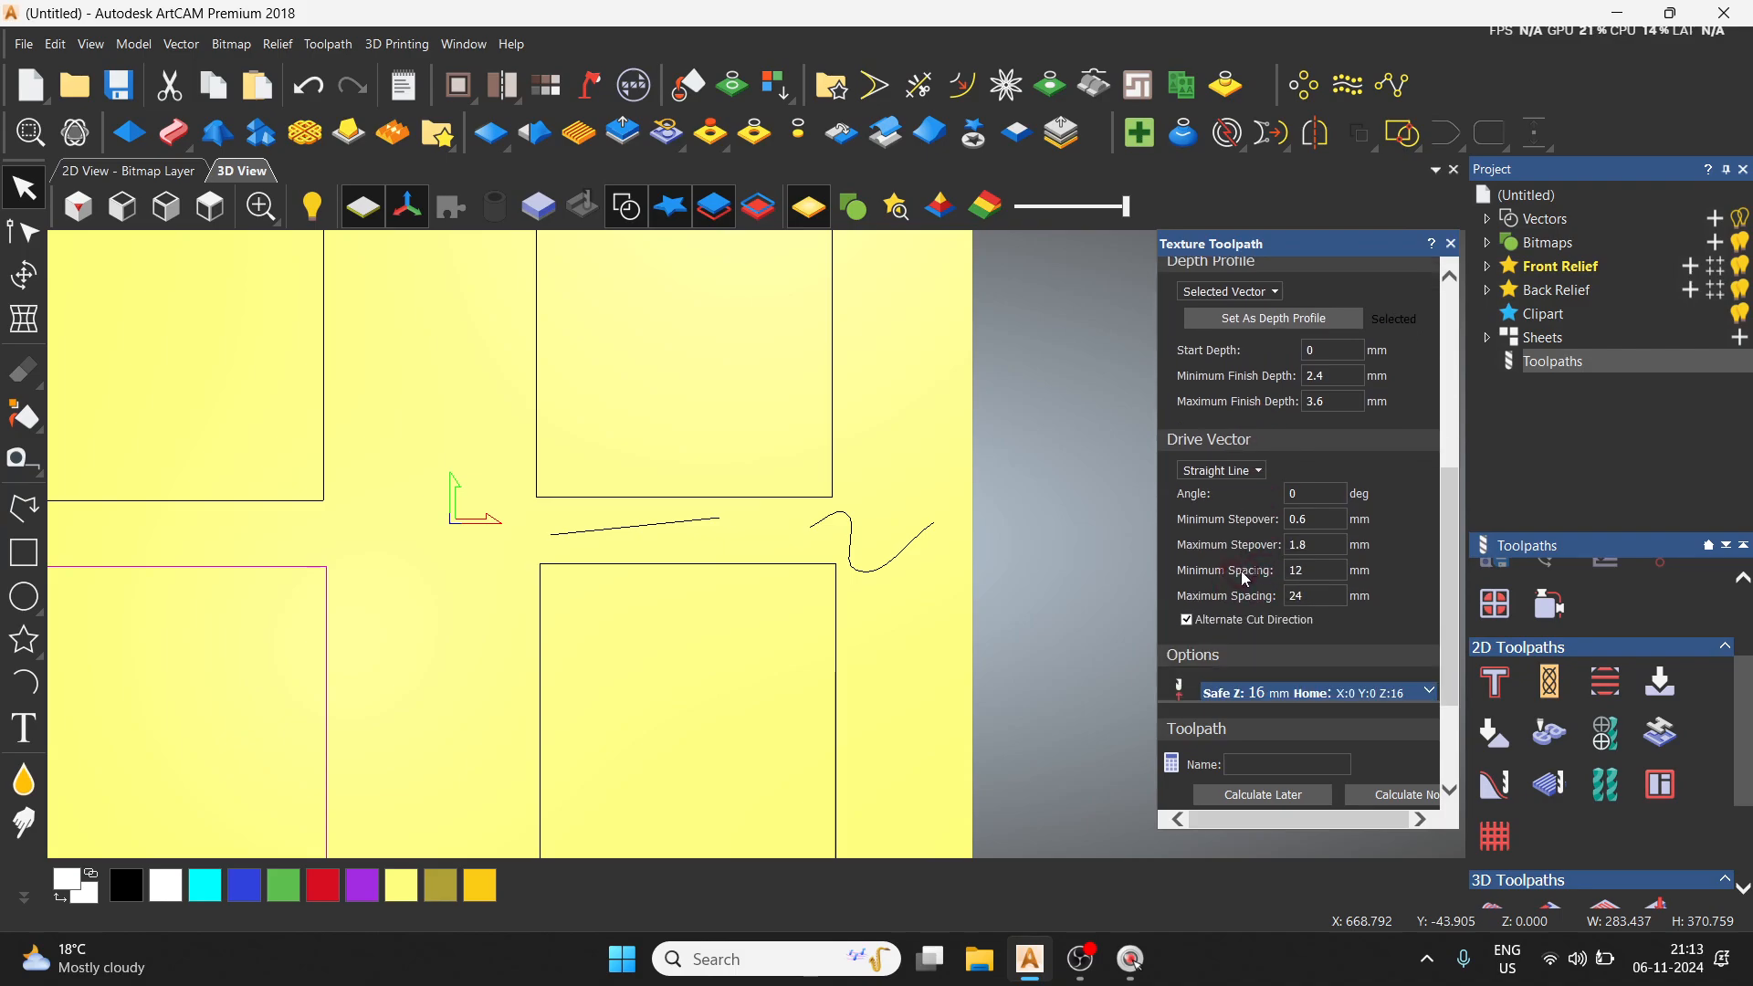
left_click(1421, 802)
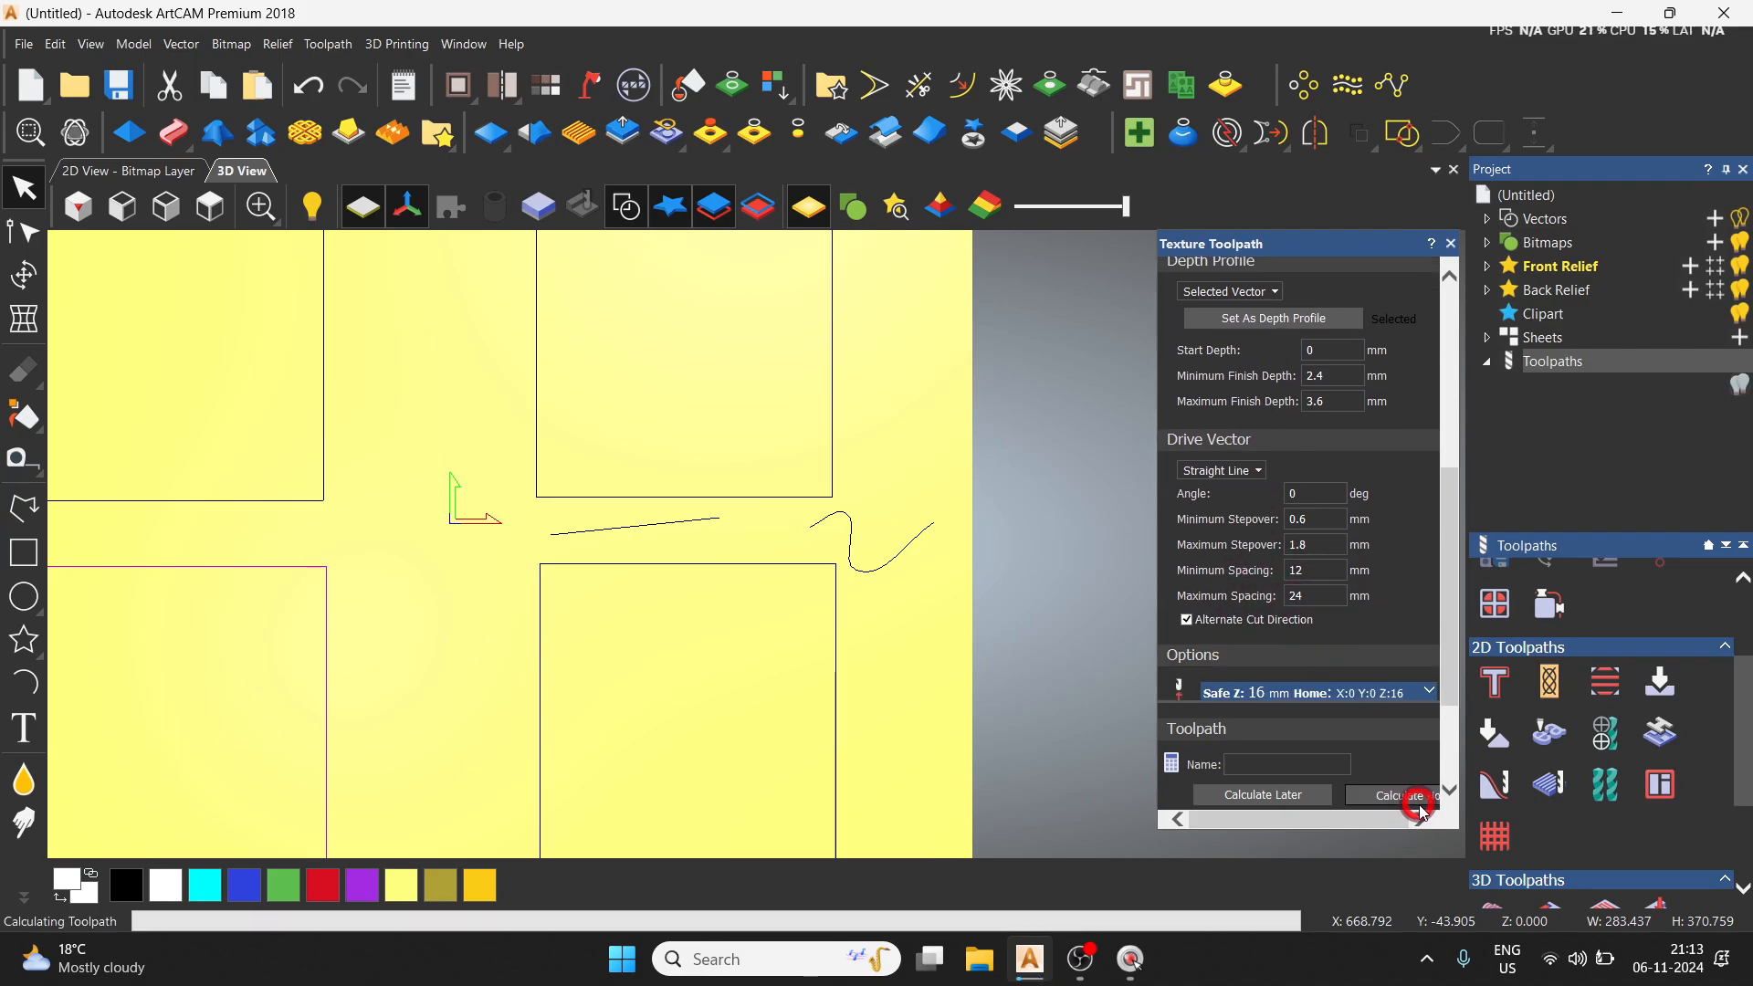
left_click(1614, 639)
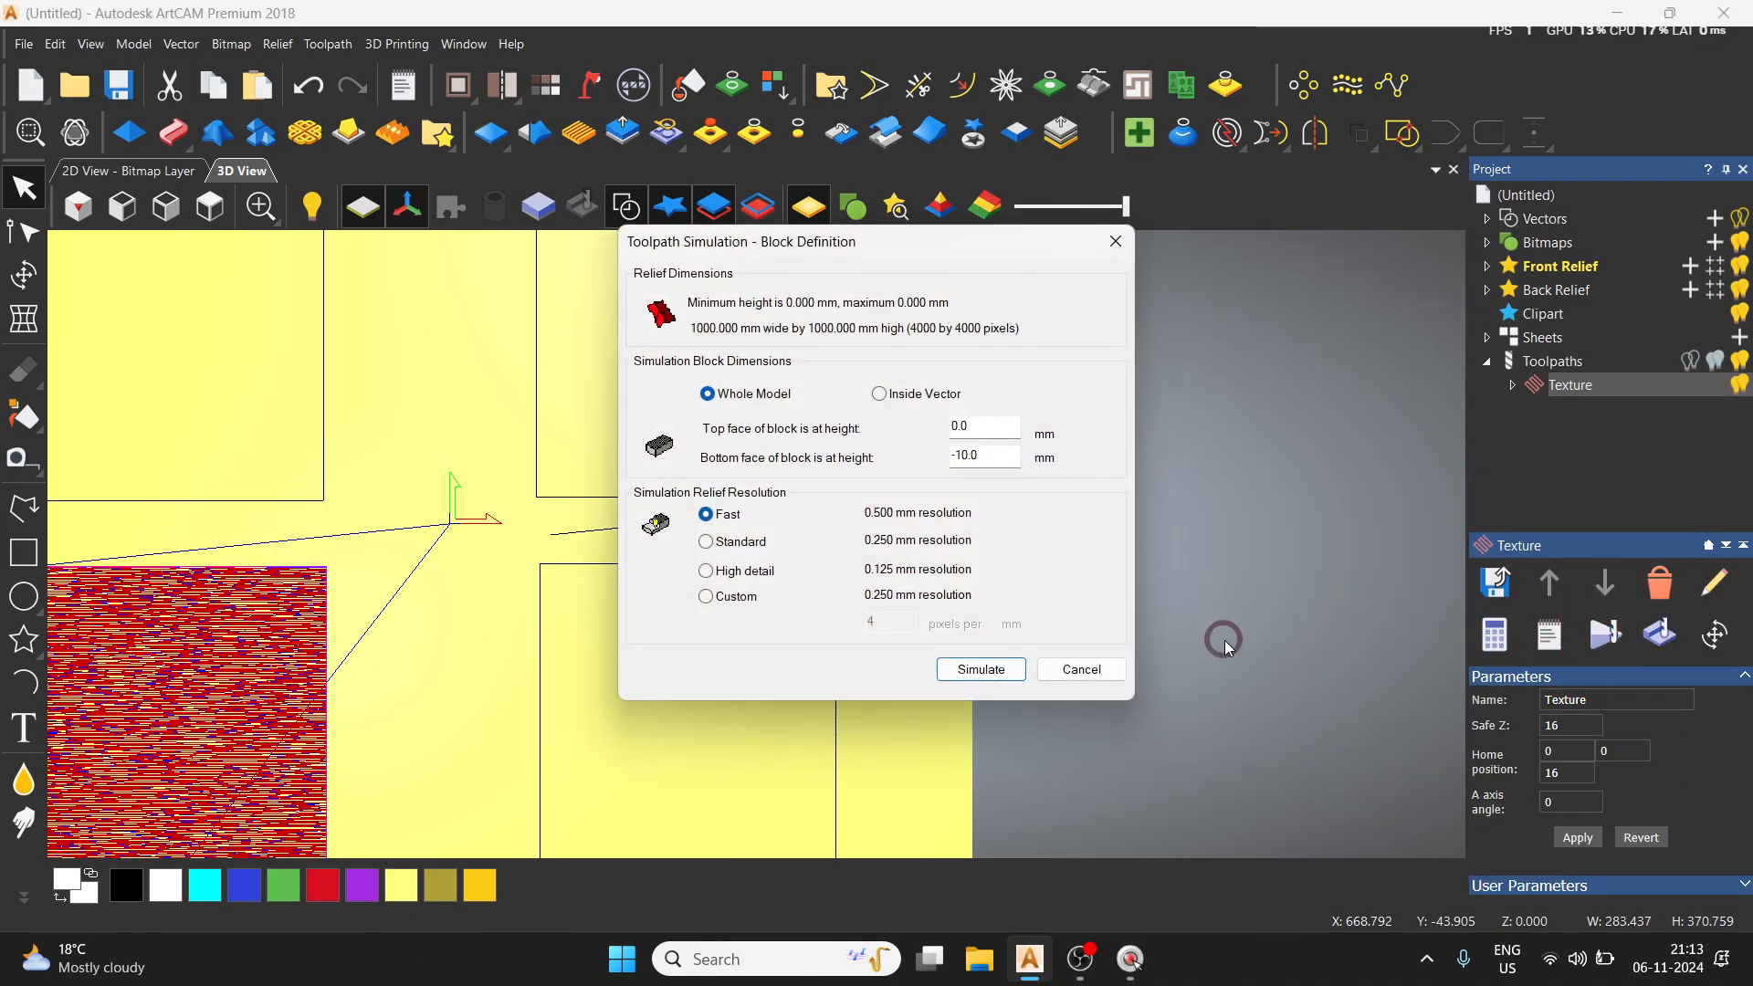
left_click(983, 670)
Step: Examine the lower-left rectangle's simulated texture up close and from an angle to judge the shape of the cuts
scroll(527, 705, "up", 5)
key("space")
left_click_drag(528, 705, 706, 600)
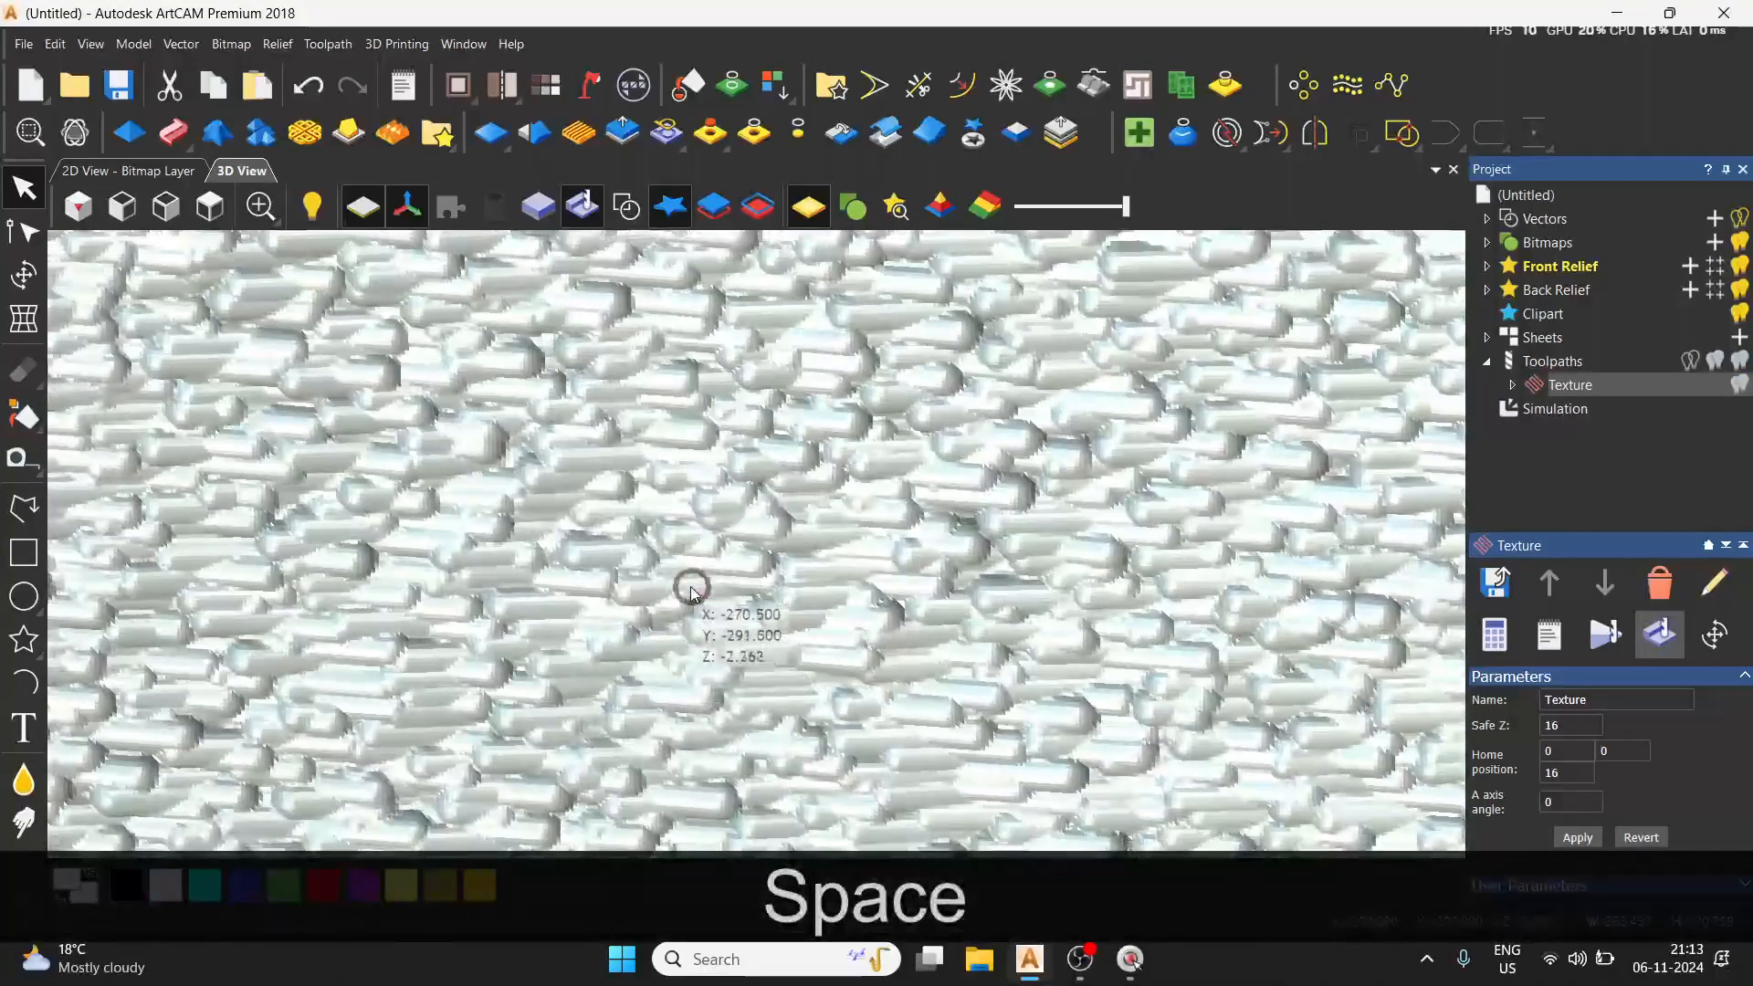
scroll(643, 756, "up", 3)
left_click_drag(535, 738, 590, 693)
scroll(631, 774, "down", 1)
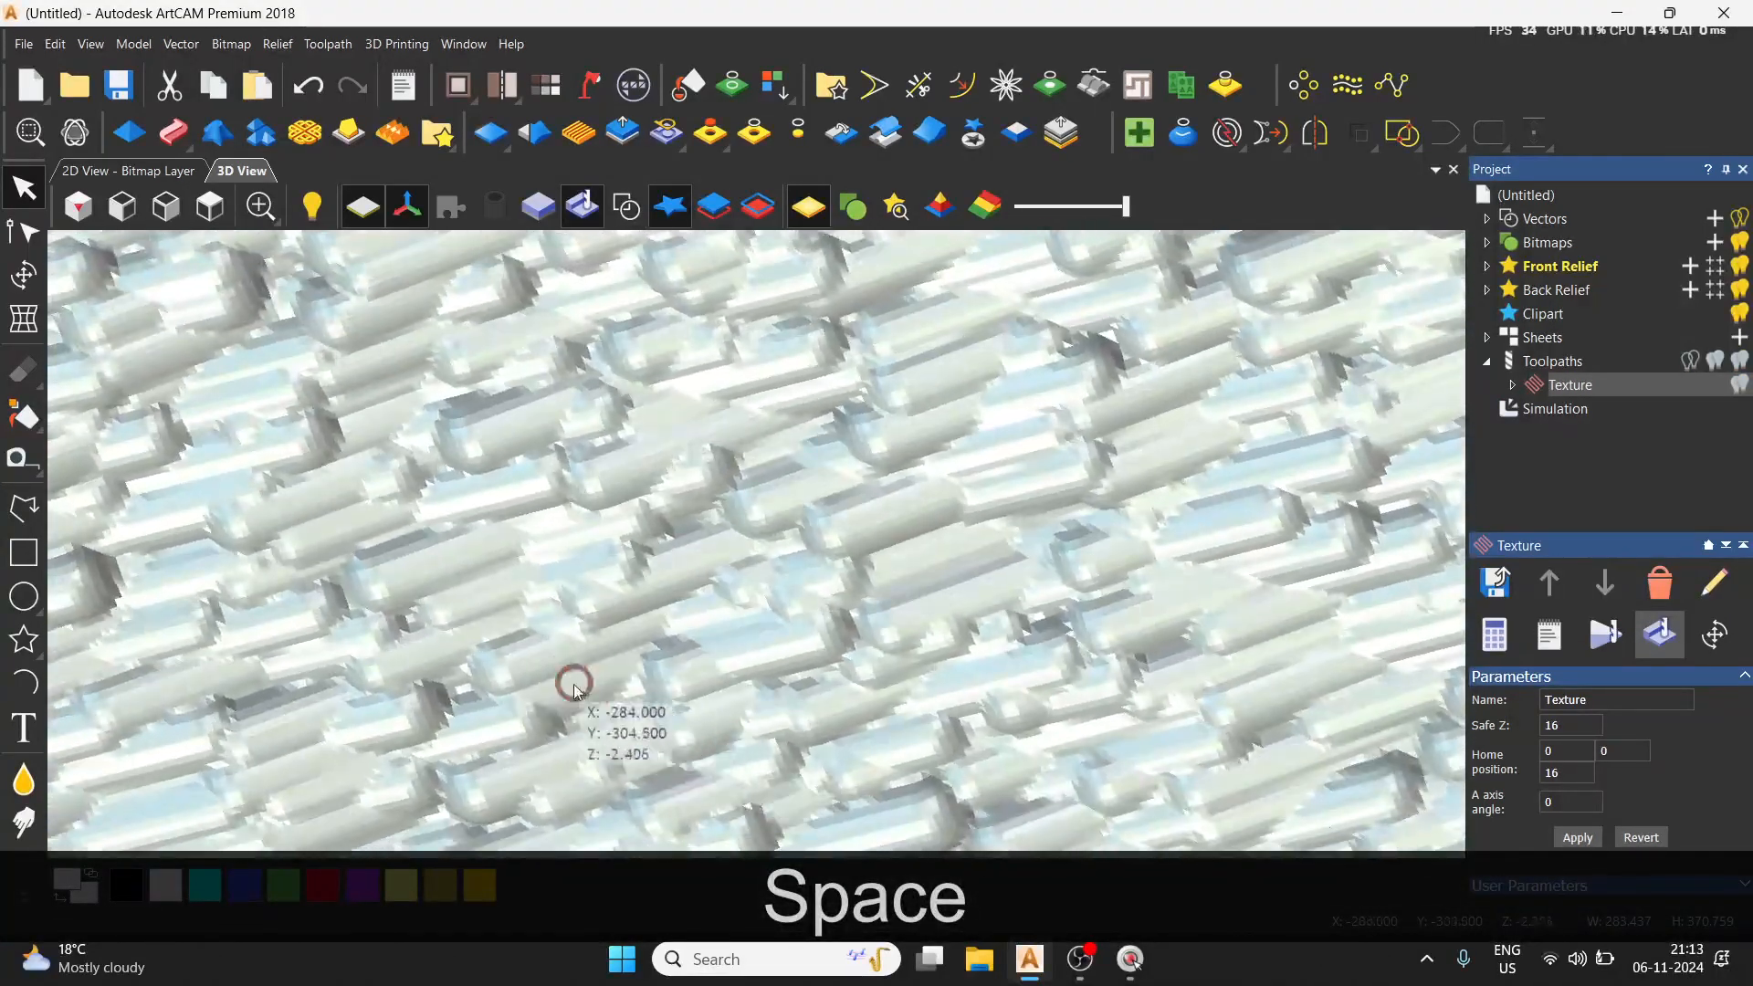
scroll(749, 644, "down", 2)
scroll(863, 646, "down", 2)
left_click_drag(858, 646, 890, 680)
scroll(896, 685, "down", 3)
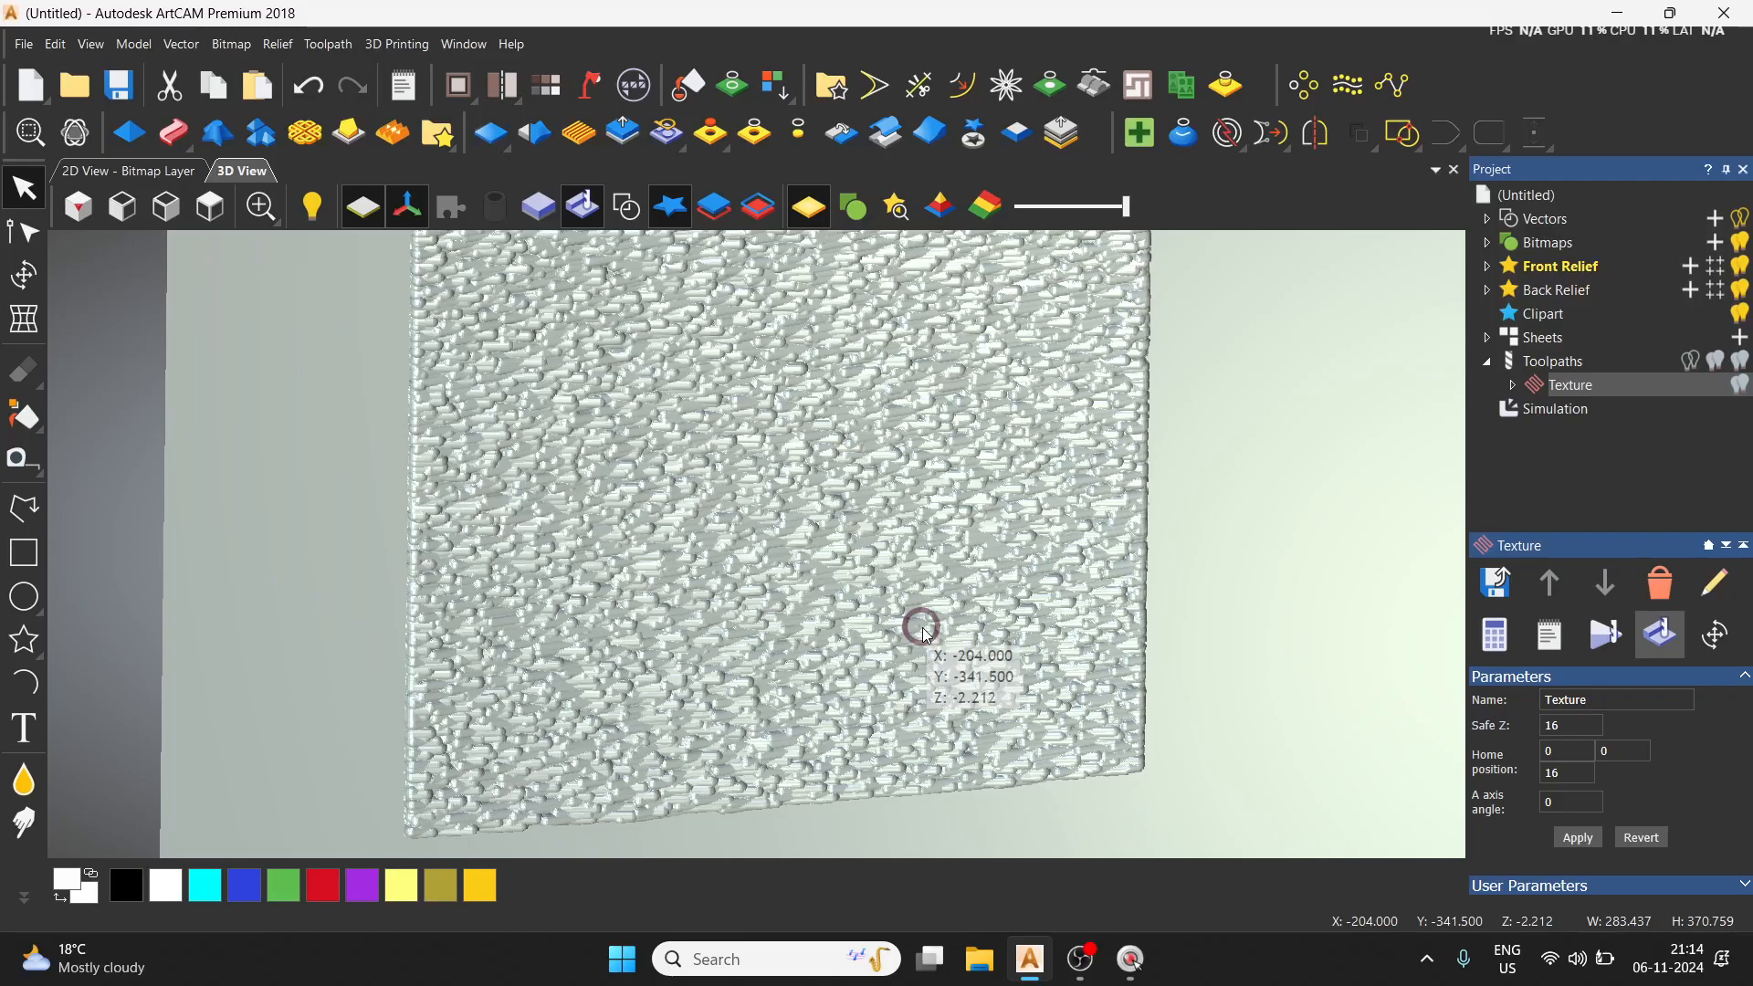
scroll(1057, 639, "down", 5)
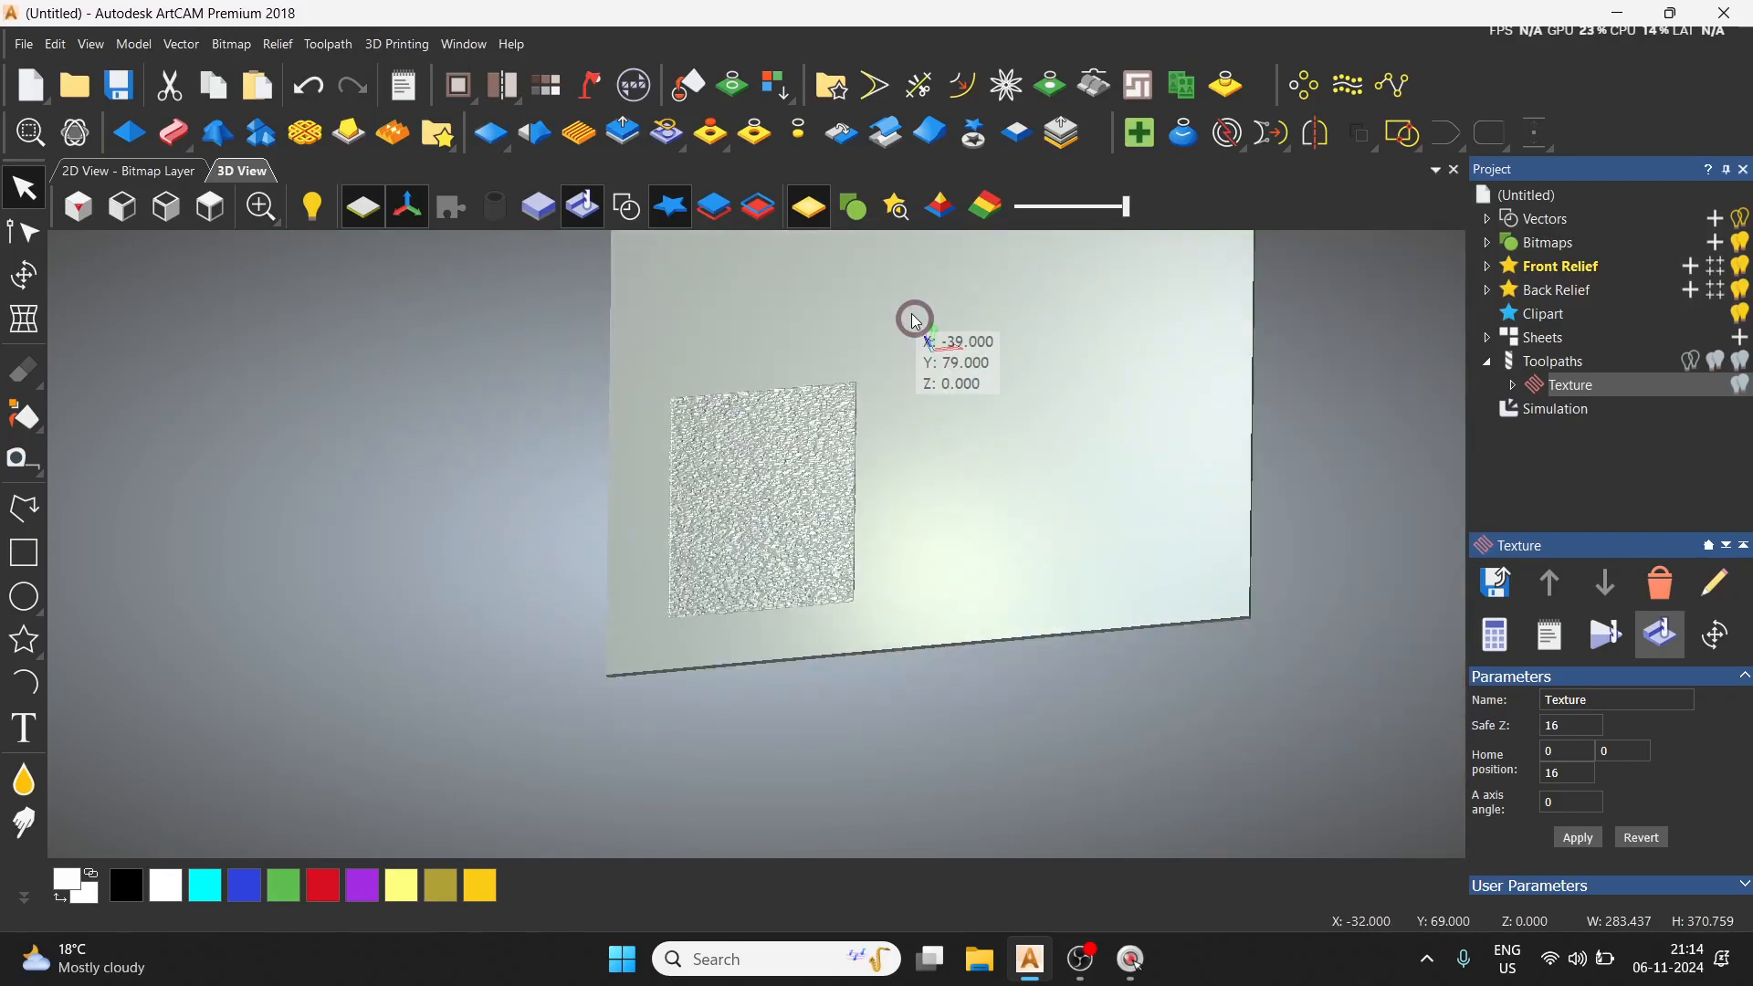
left_click(482, 211)
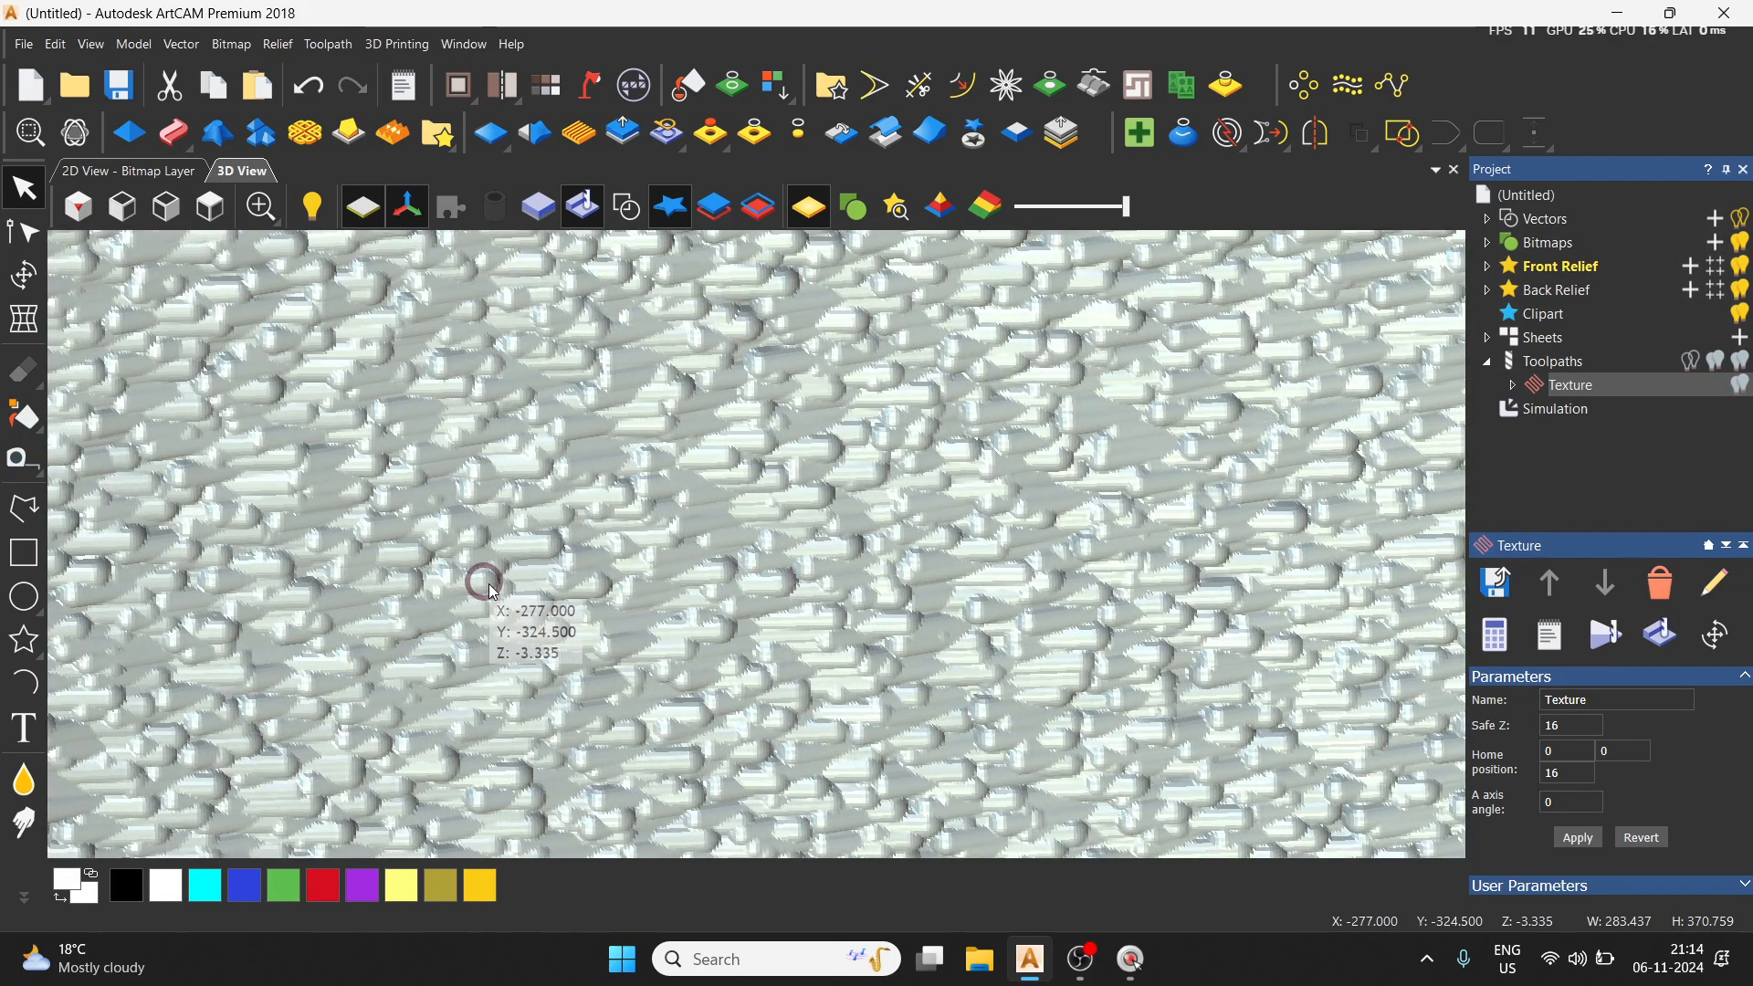
scroll(596, 559, "up", 1)
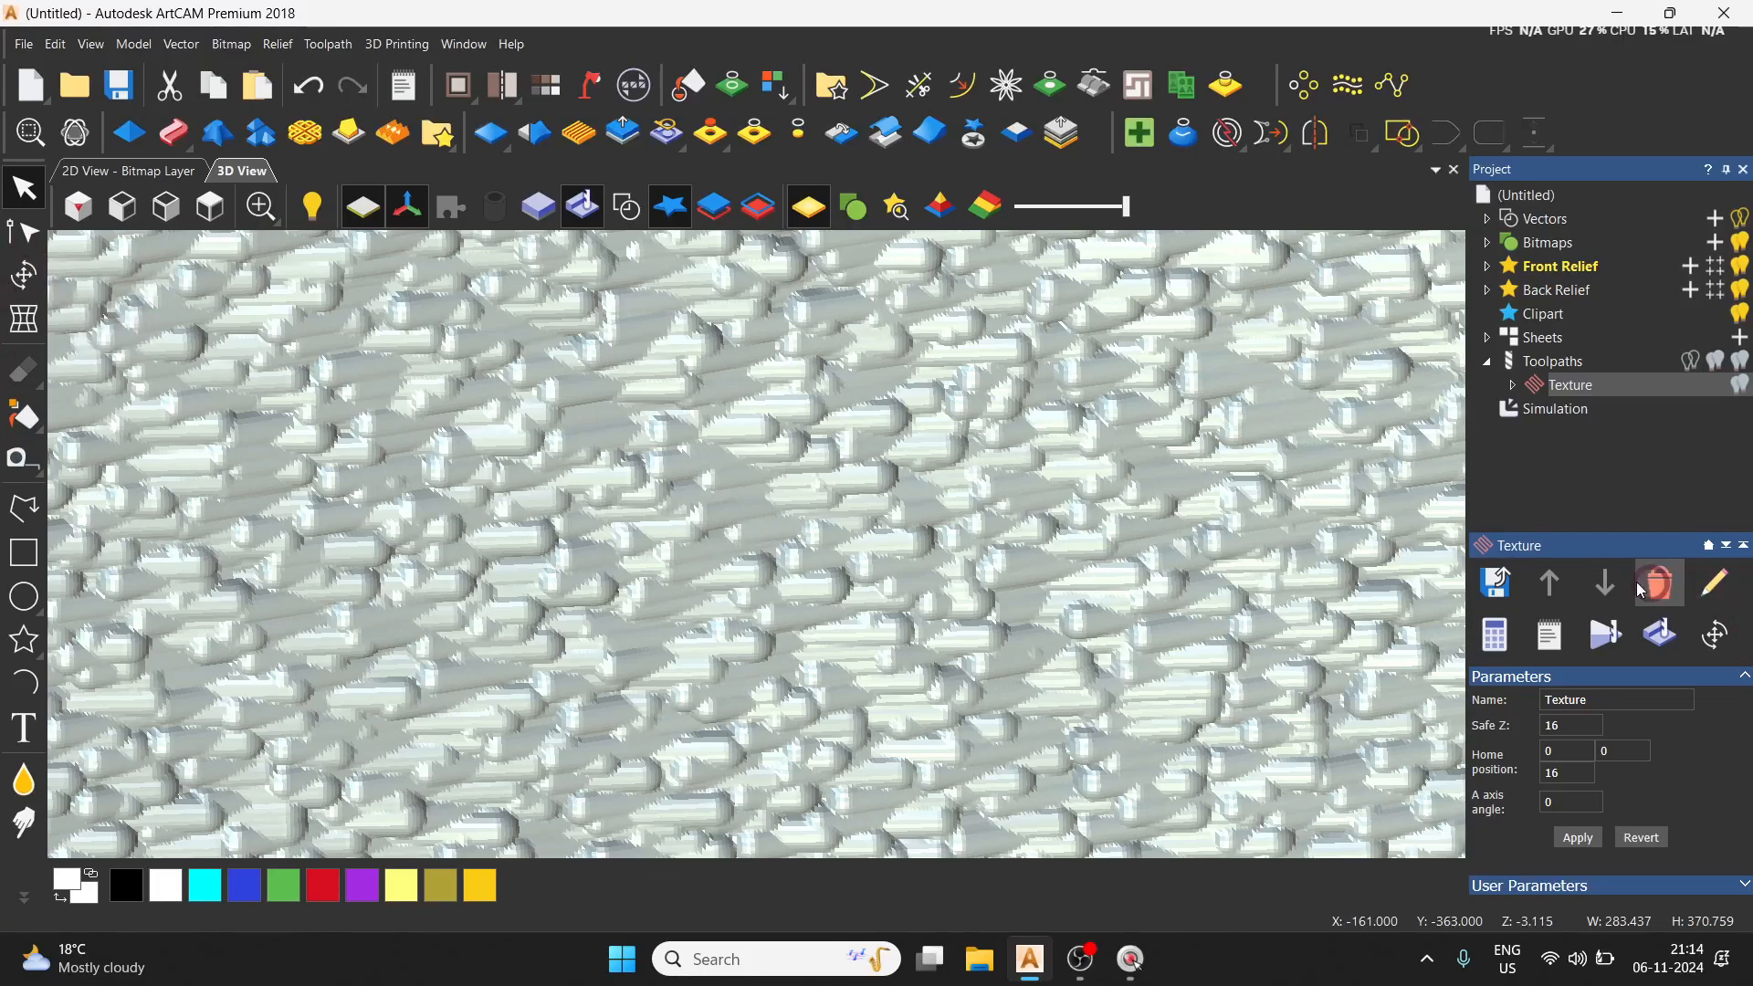
Step: Show the vectors over the simulation in plan view and compare the texture with the slanted depth profile line
left_click(210, 207)
left_click(626, 209)
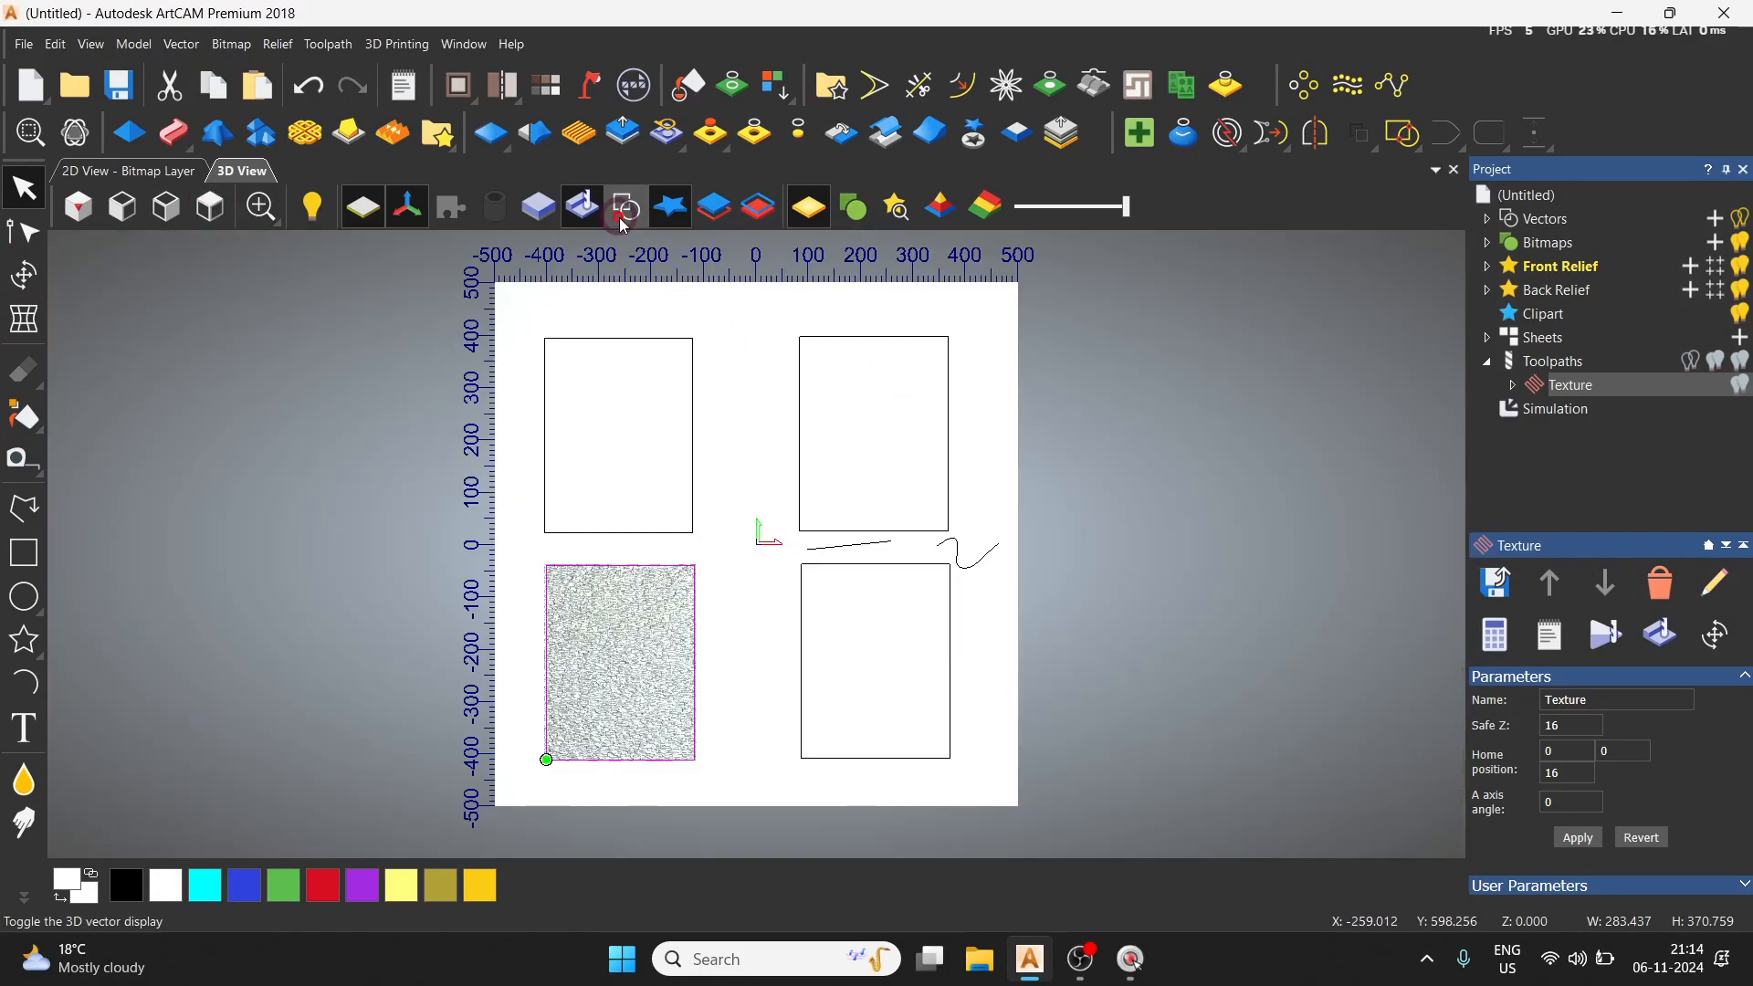
scroll(978, 560, "up", 2)
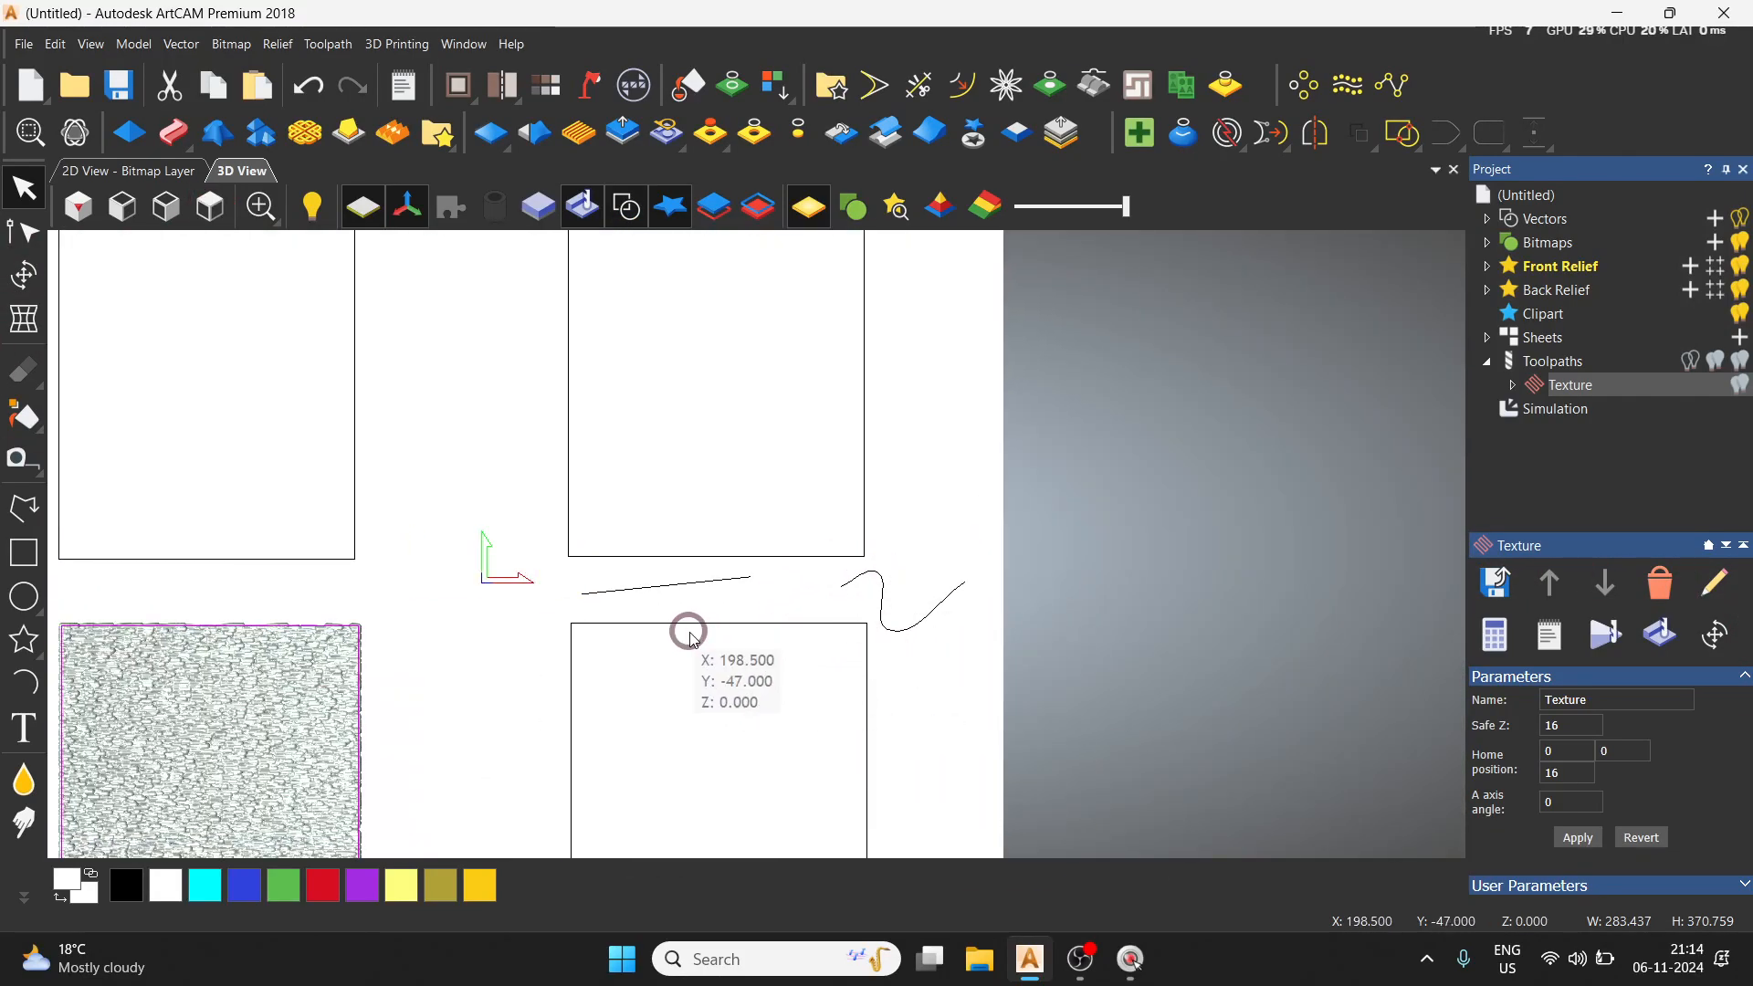